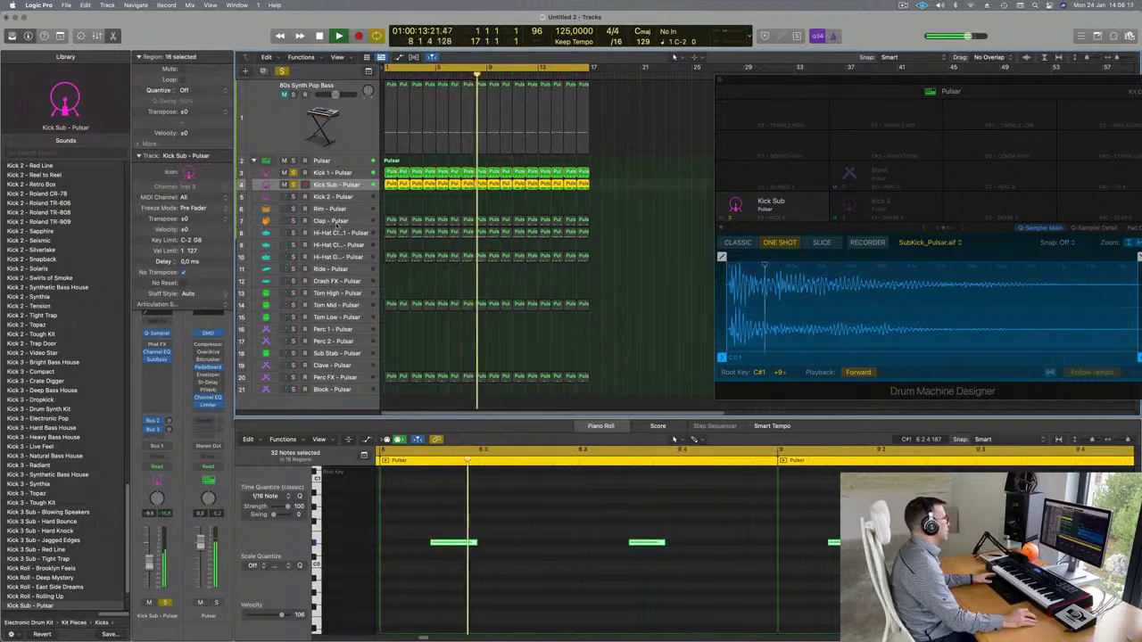
Solo the Clap and Hi-Hat Closed 1 tracks alongside the soloed kick tracks.
click(294, 221)
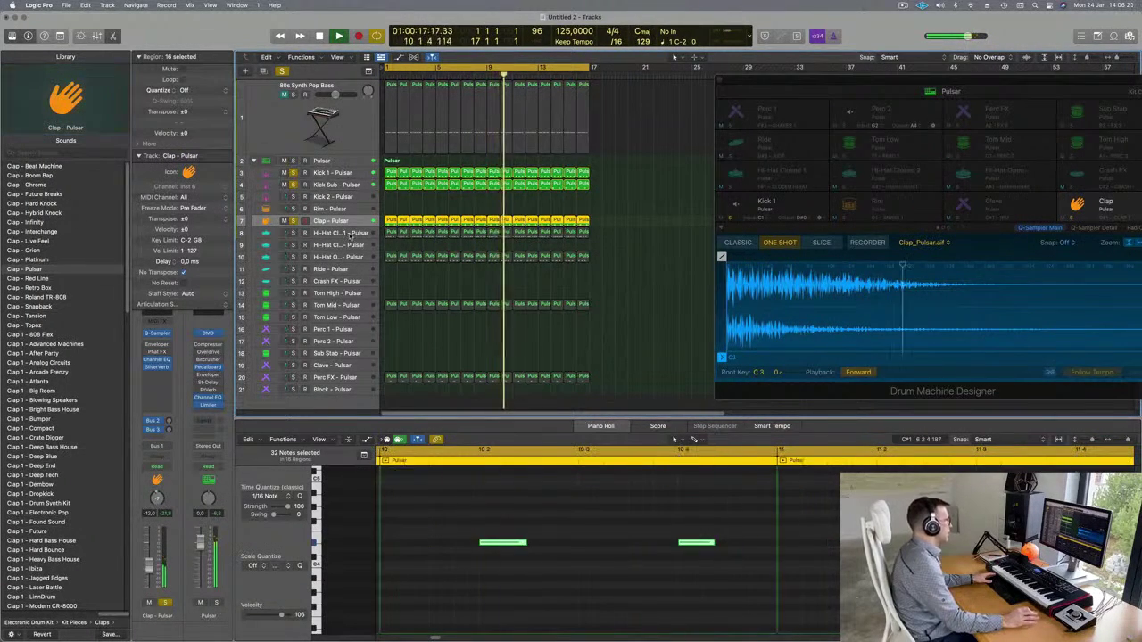
click(351, 236)
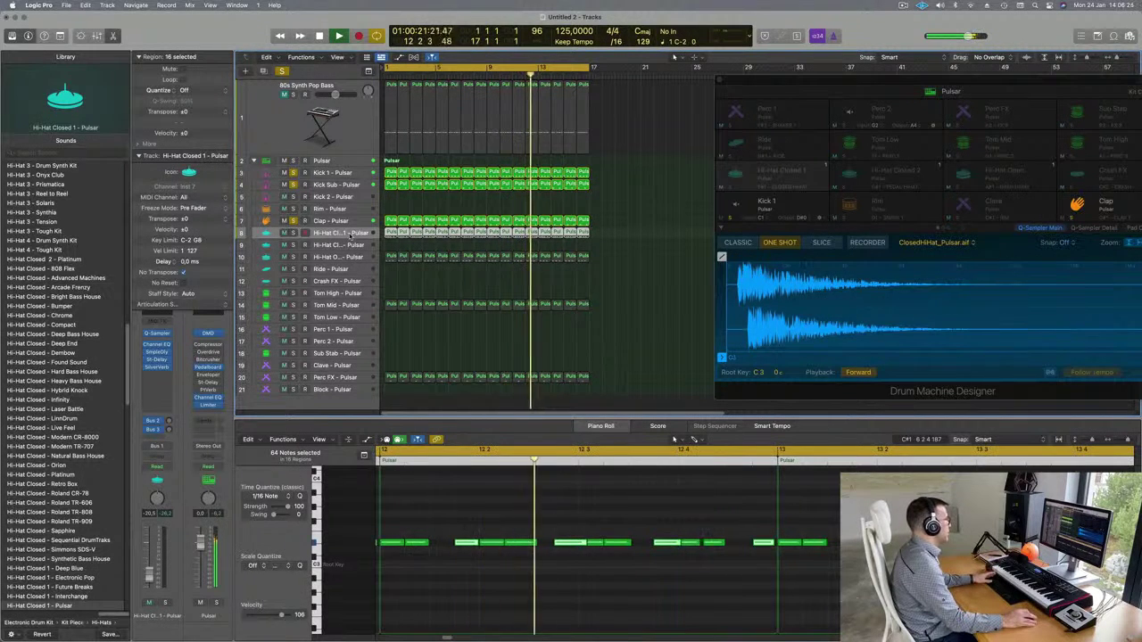
click(159, 603)
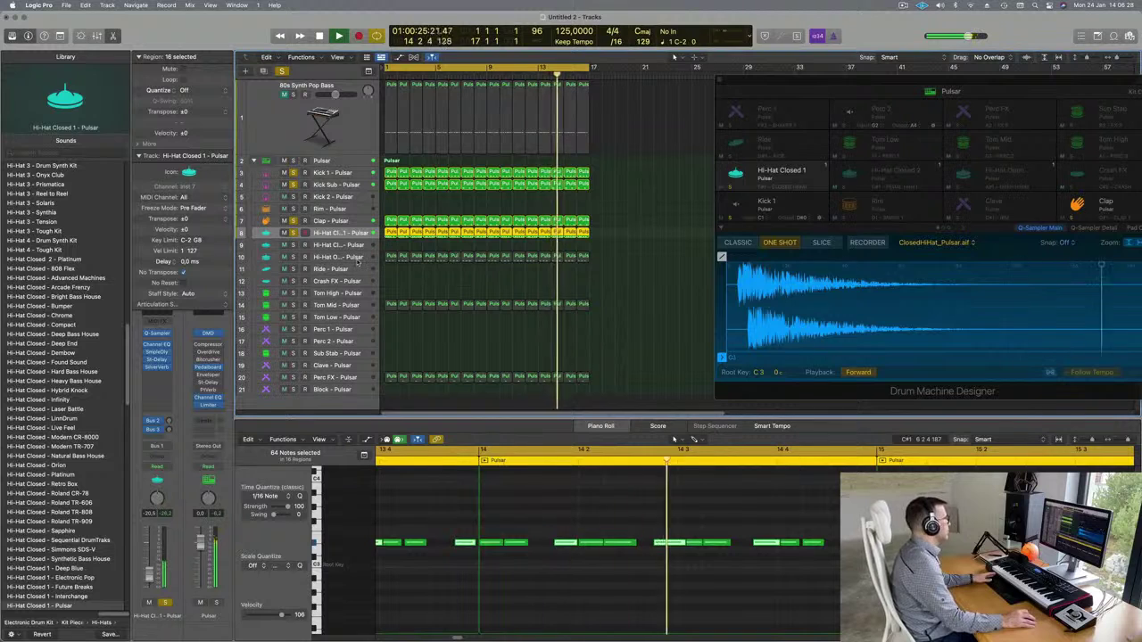
click(603, 517)
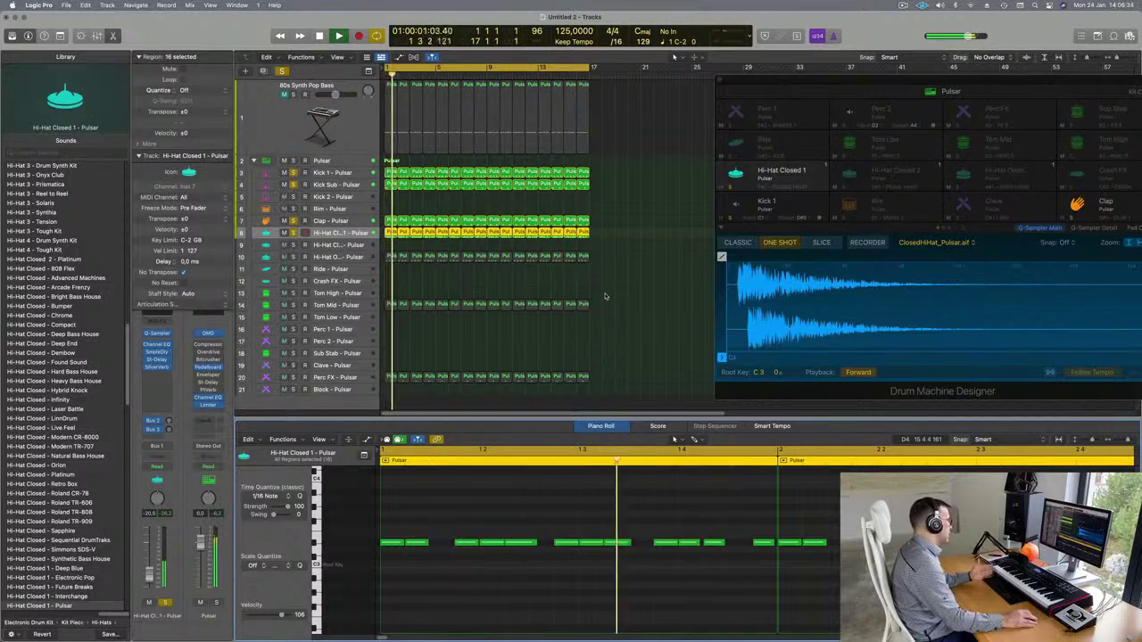
Add the Hi-Hat Open, Tom Mid and Perc FX tracks to the soloed drum tracks.
click(292, 257)
click(336, 257)
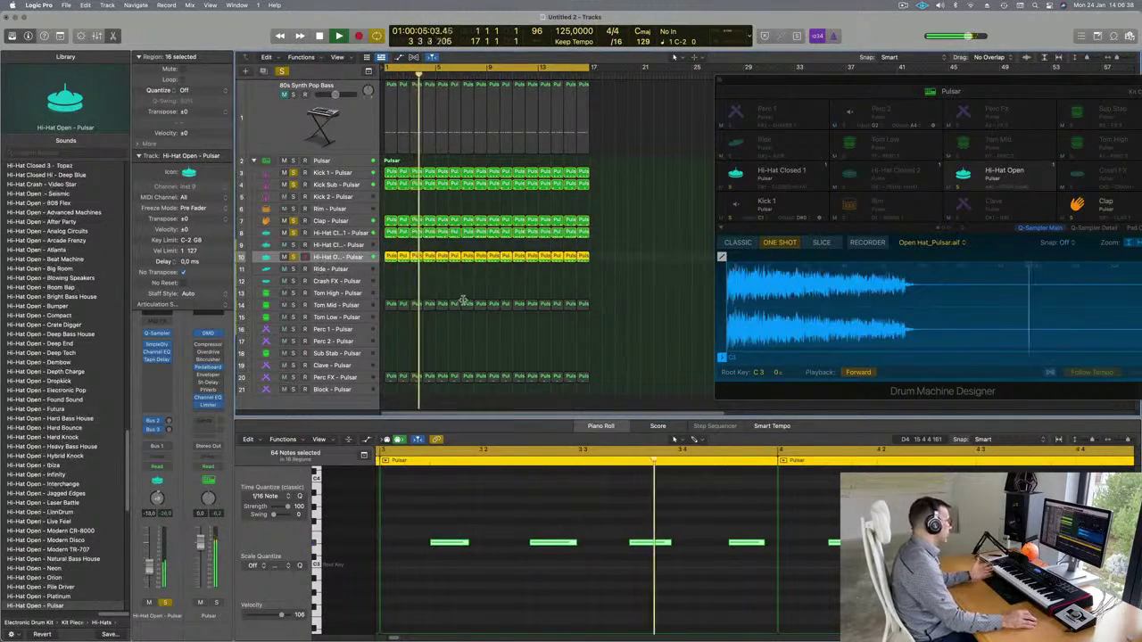
click(335, 305)
click(293, 305)
click(409, 526)
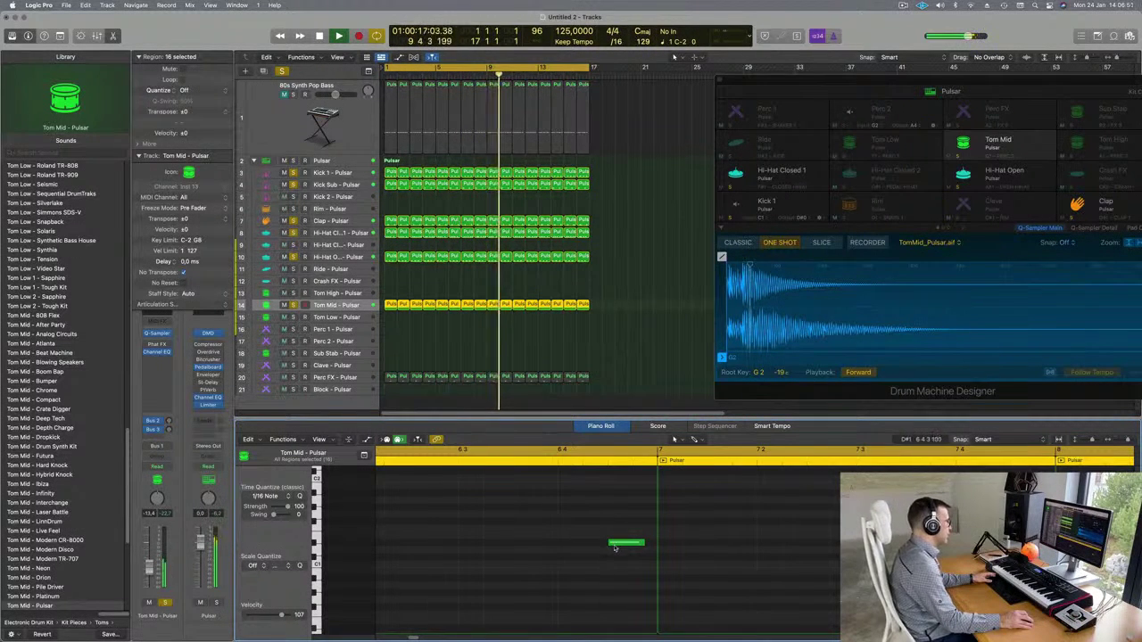
scroll(295, 379, down, 1)
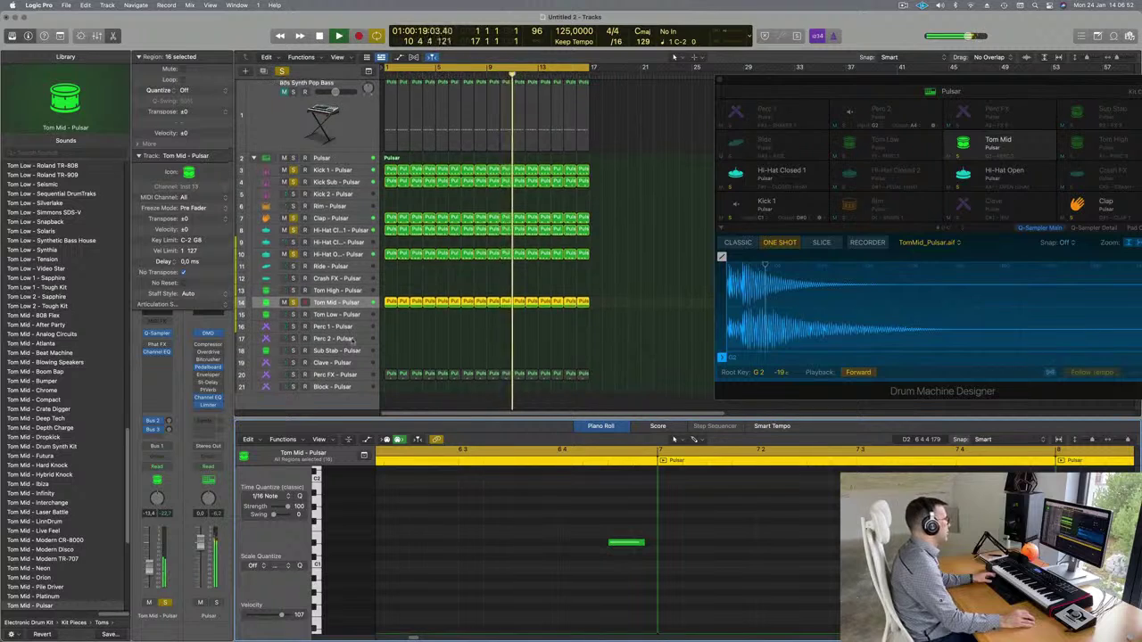
click(284, 373)
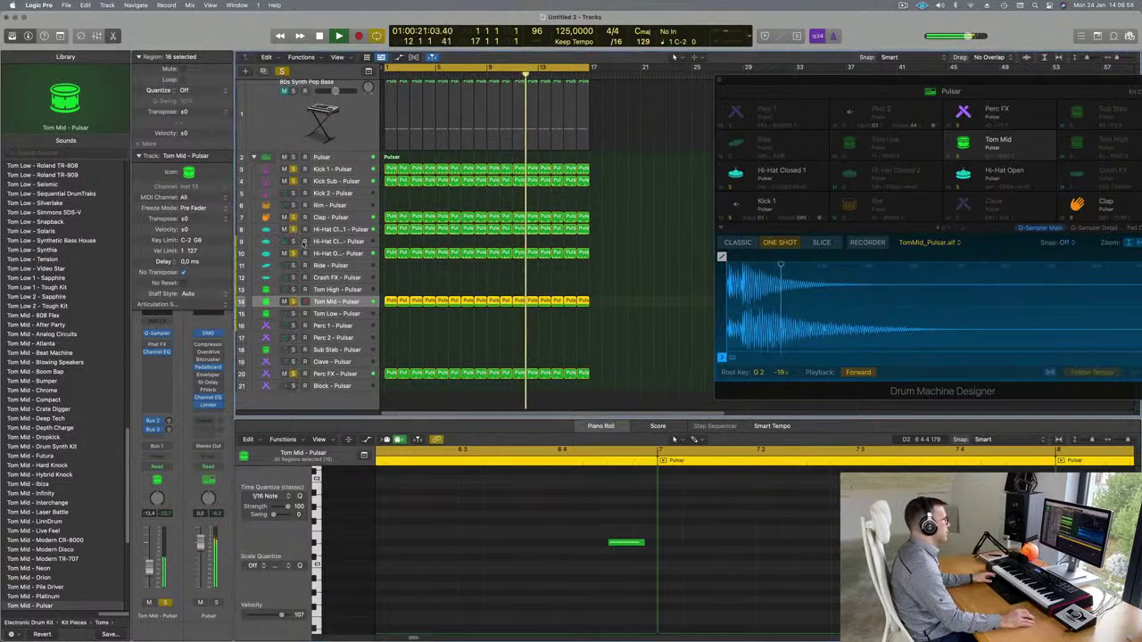
scroll(324, 150, up, 1)
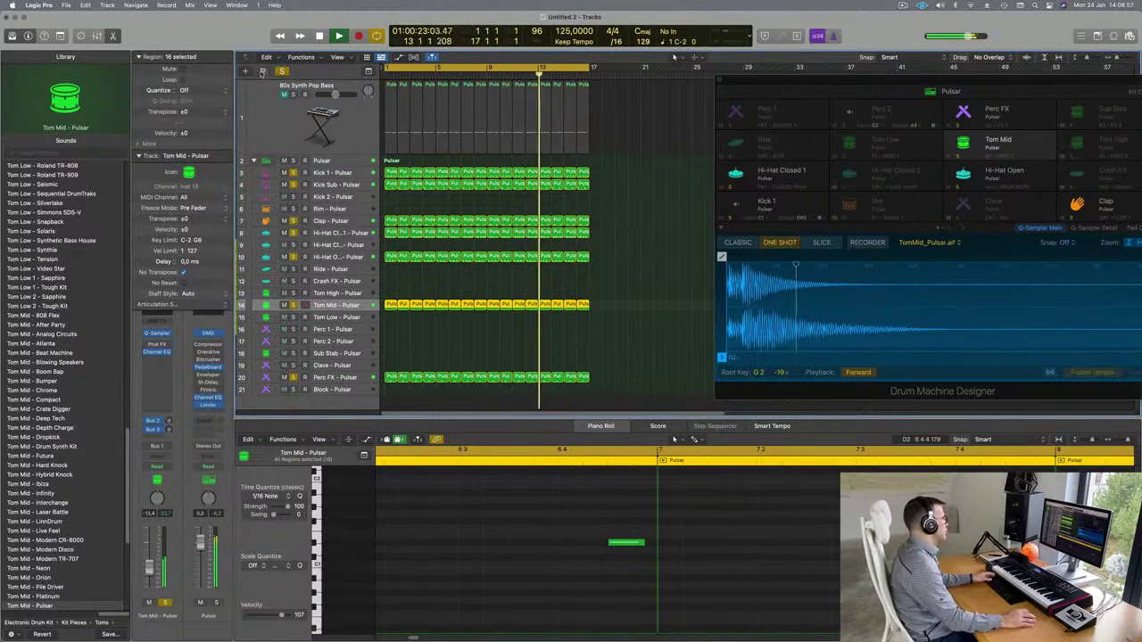
Clear all track solos, unmute the 80s Synth Pop Bass track and play the project from the beginning.
click(282, 70)
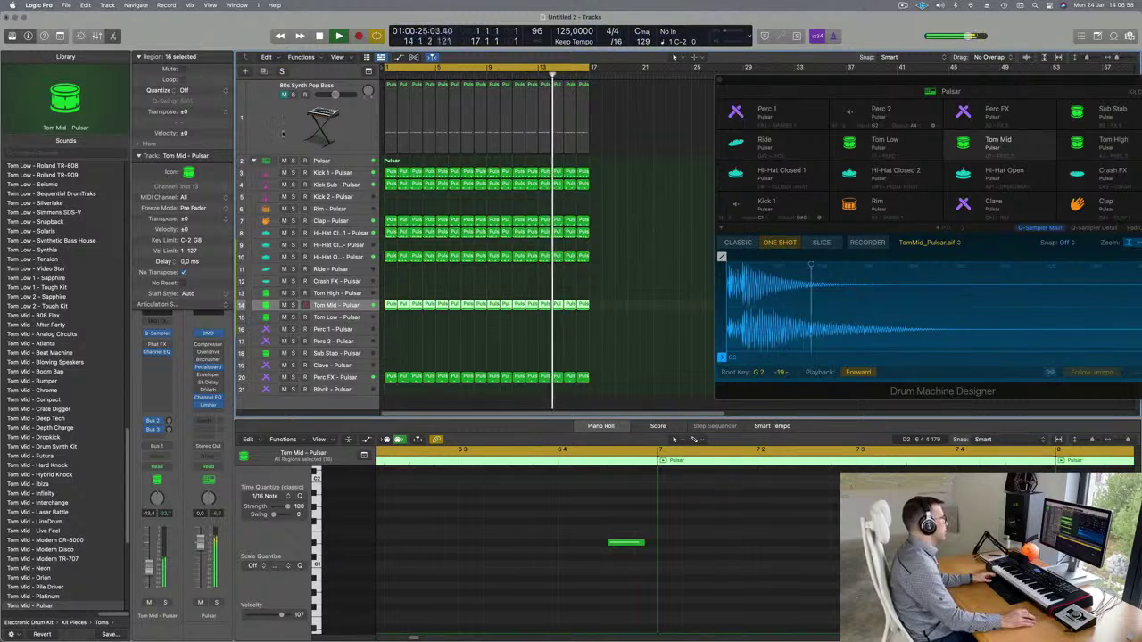
click(284, 94)
key(space)
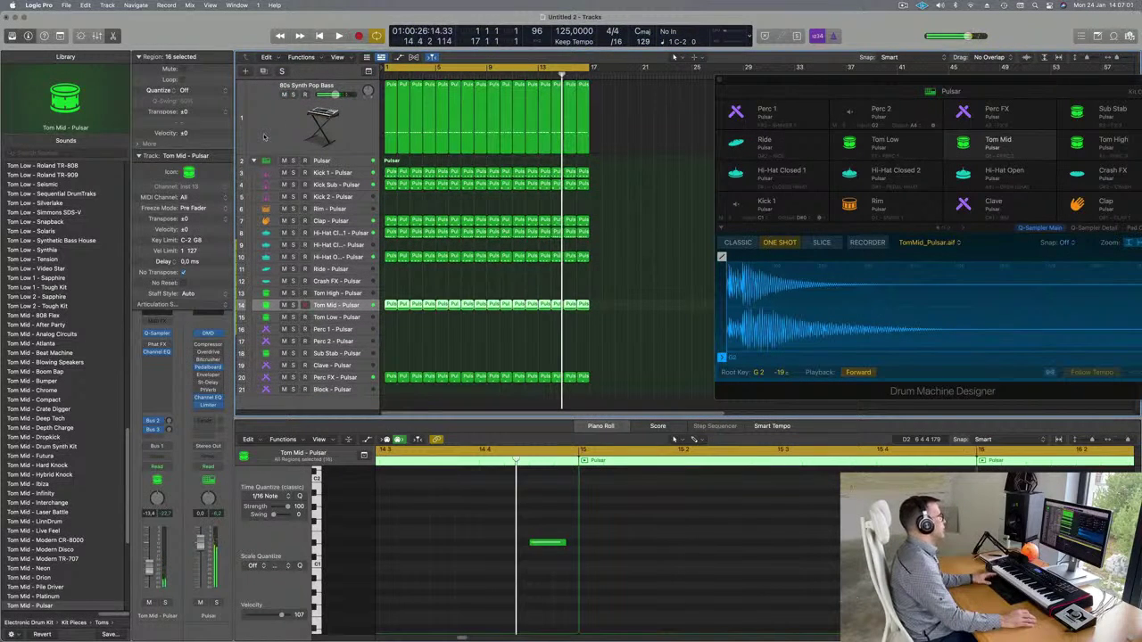
key(Return)
key(space)
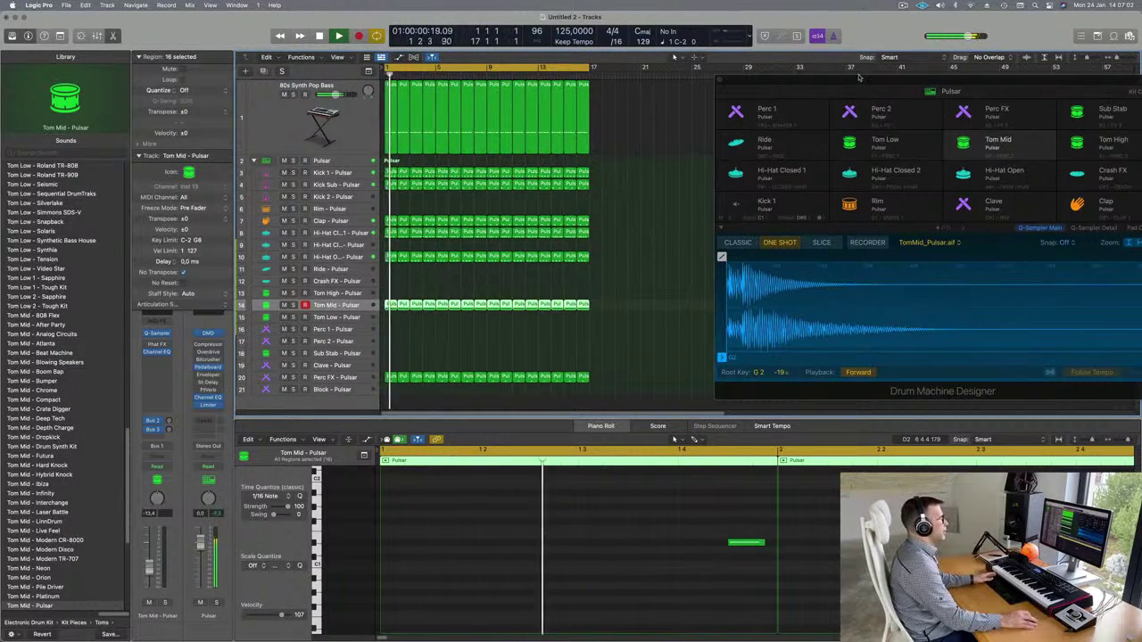
Close the Drum Machine Designer window and select the 80s Synth Pop Bass track, replaying from the start.
click(720, 80)
key(Return)
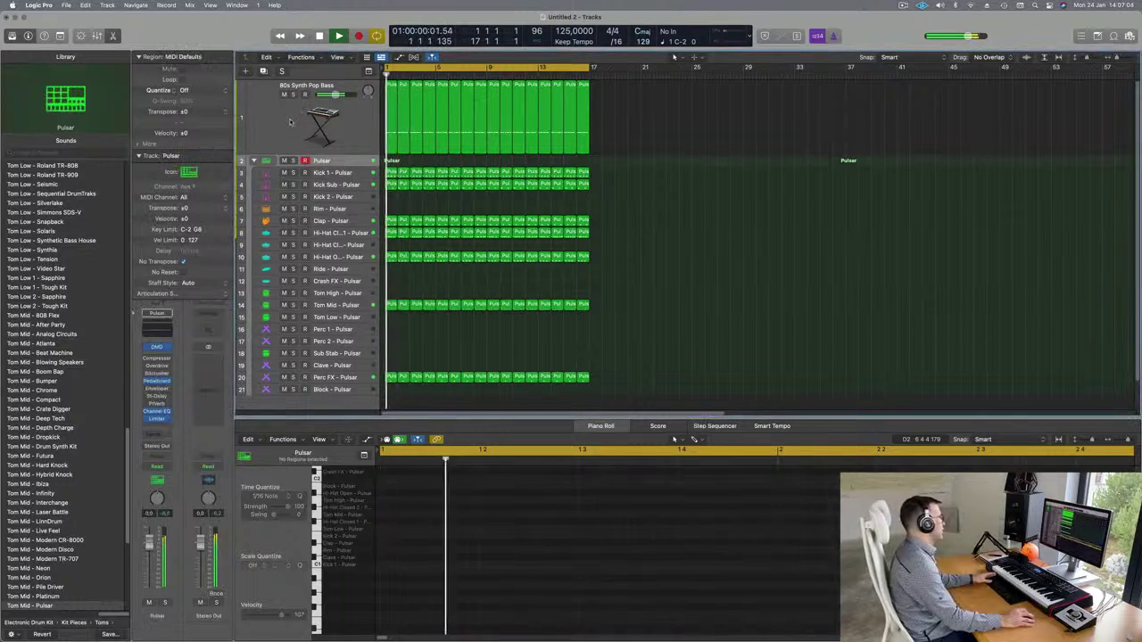
click(308, 125)
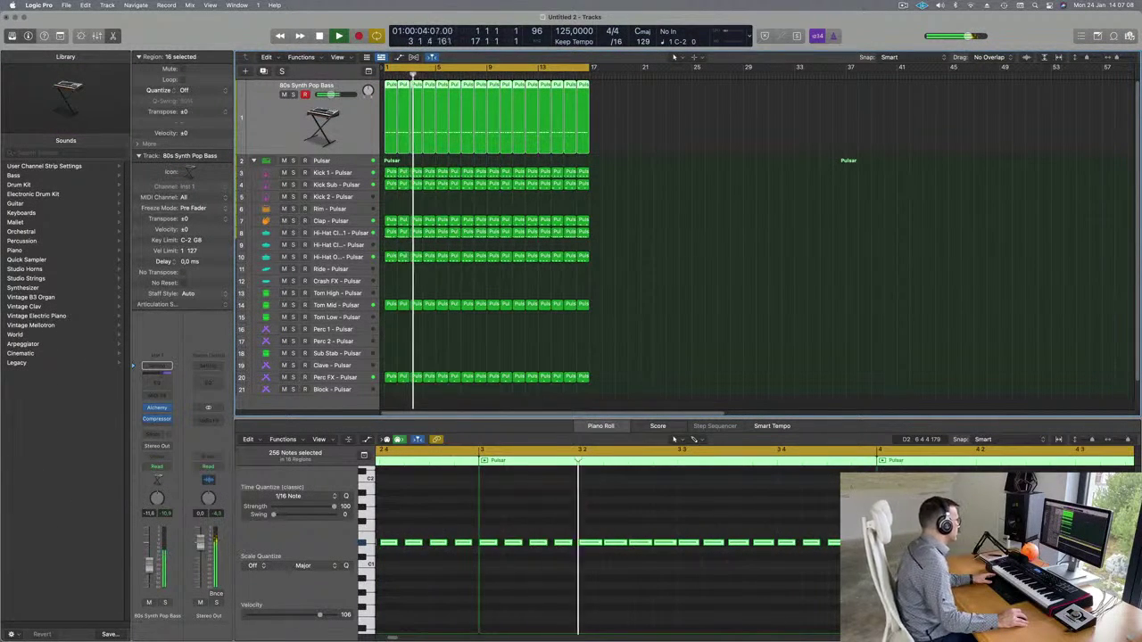
key(Return)
Add a Channel EQ to the bass track and boost its 75 Hz low shelf by about 2.1 dB.
click(159, 380)
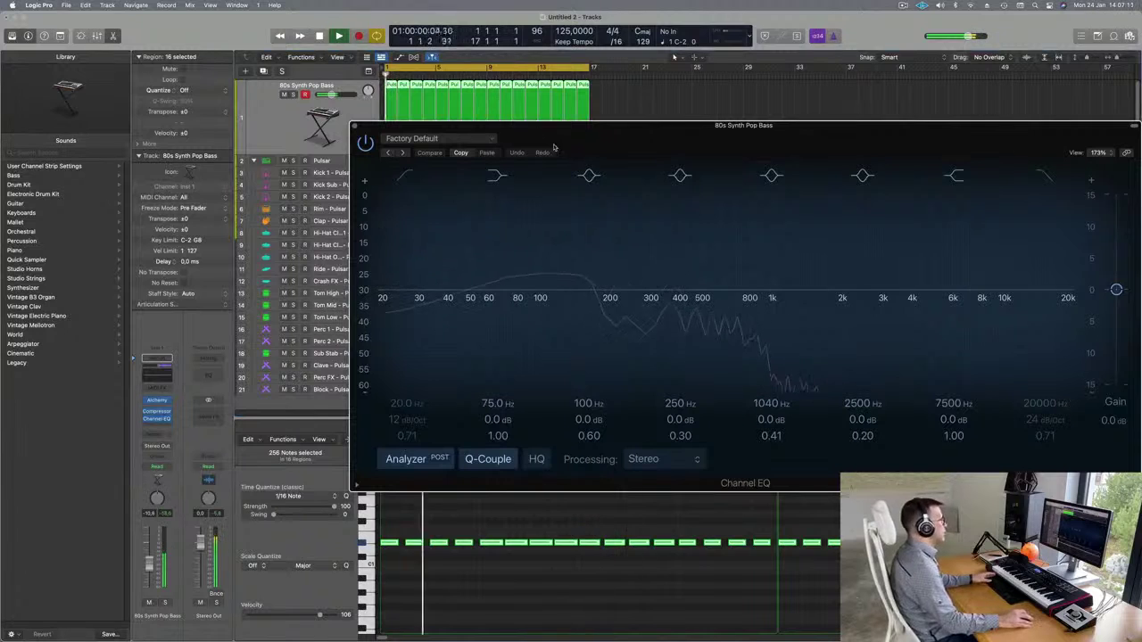
drag(509, 290, 511, 284)
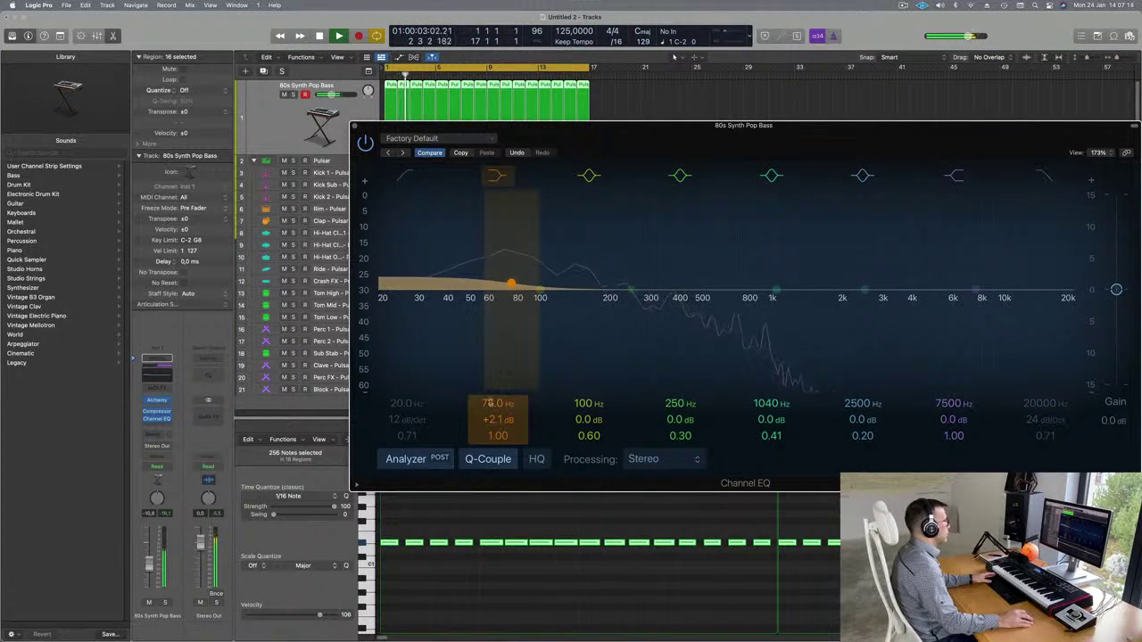
drag(489, 403, 489, 398)
key(Return)
click(355, 126)
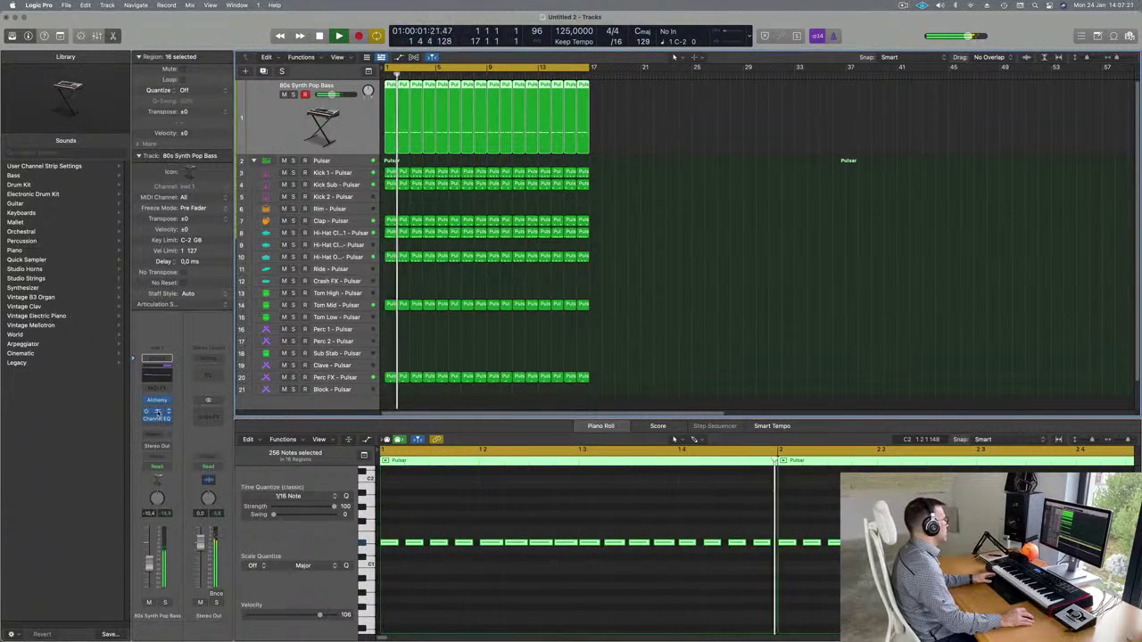
Review the bass track's Compressor, close it, and replay from the start with the track volume raised to -8.4 dB.
click(158, 419)
mouse_move(535, 337)
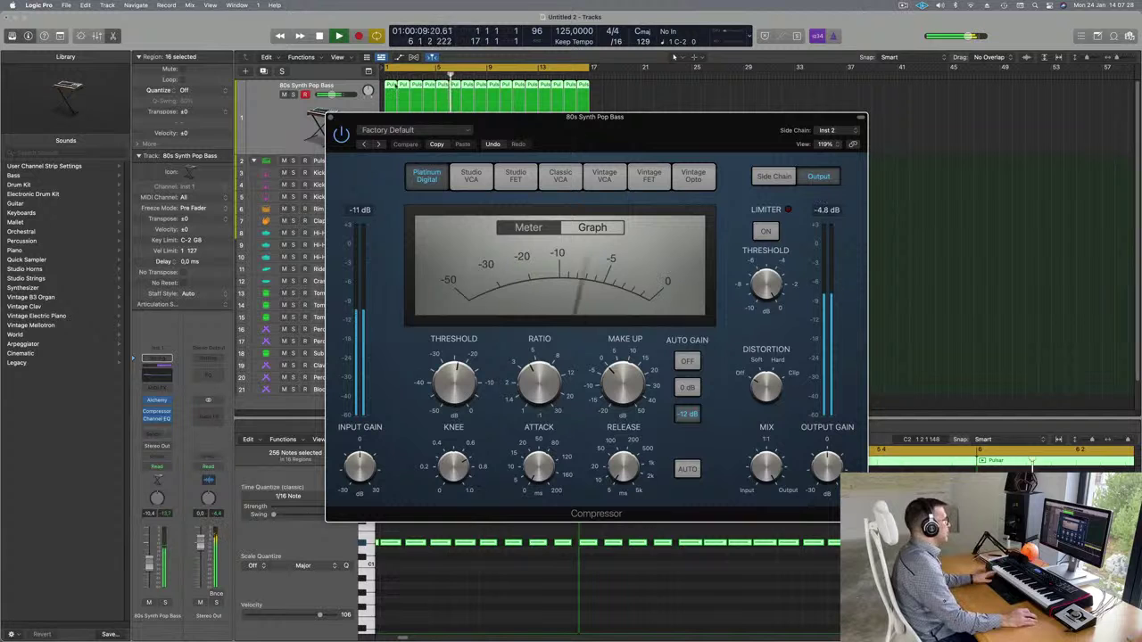
click(332, 118)
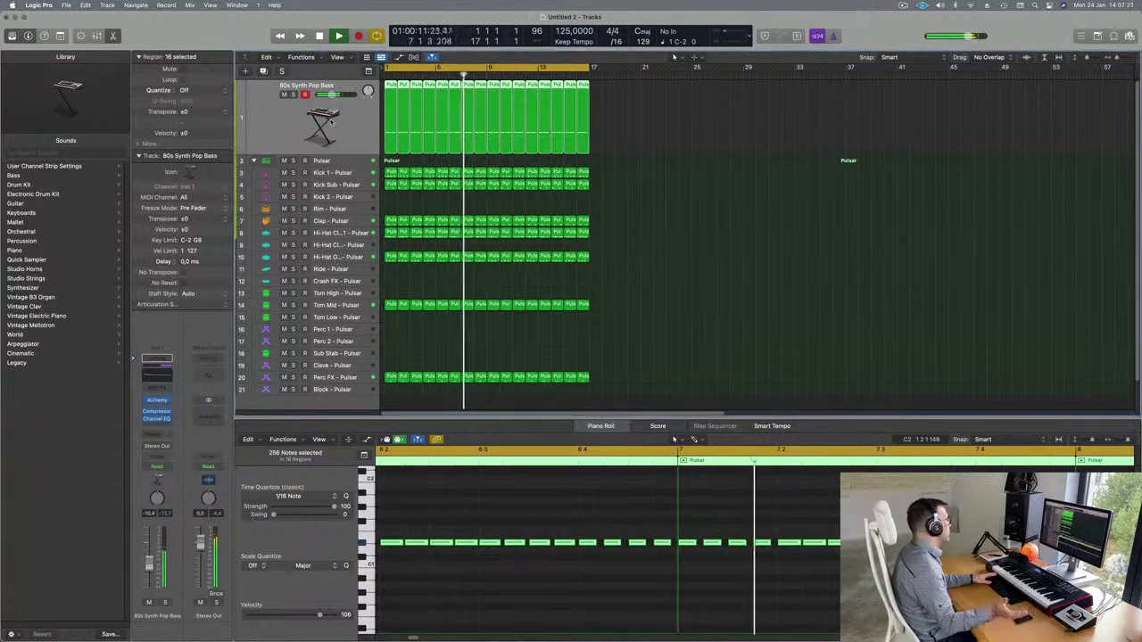
key(Return)
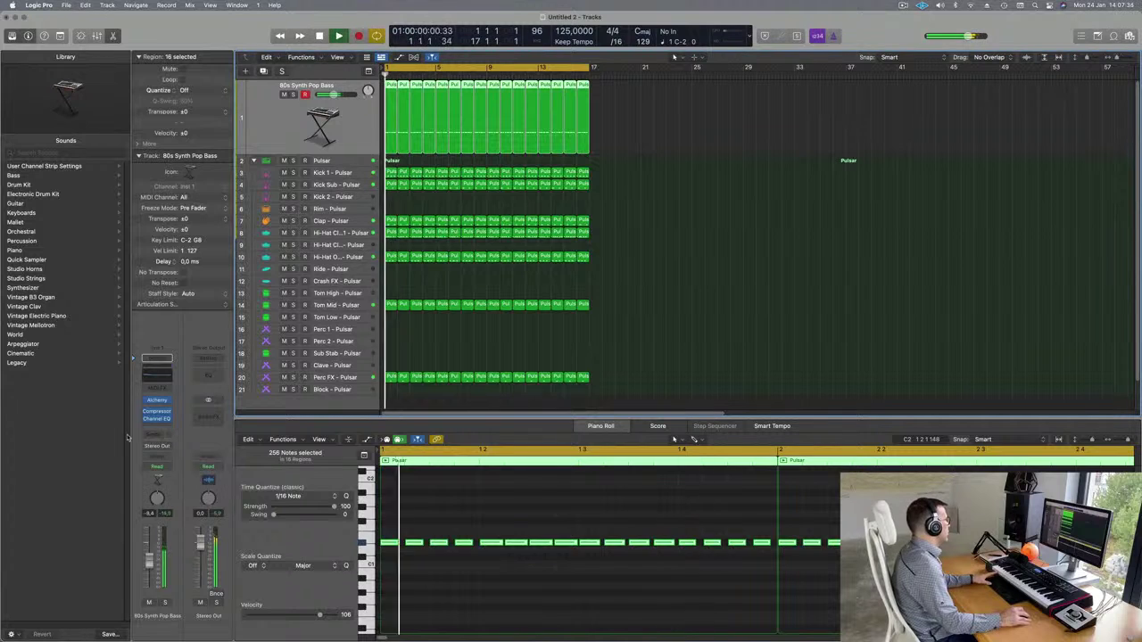
Open the bass track's Alchemy synth, adjust its Cutoff and move its window clear of the track list.
click(157, 400)
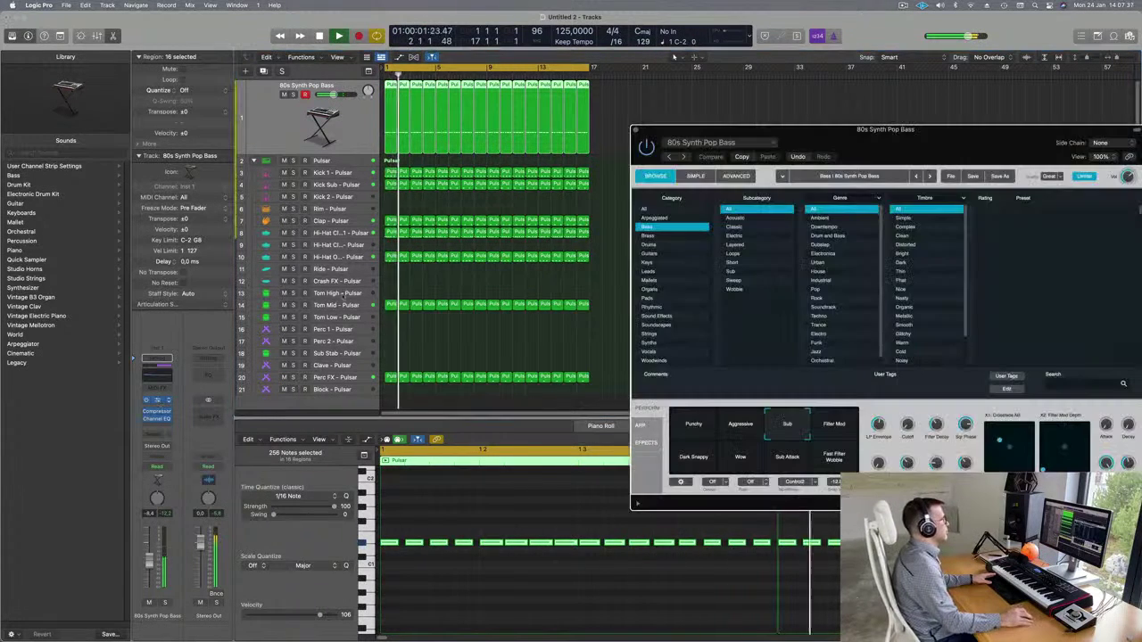
drag(930, 140, 622, 145)
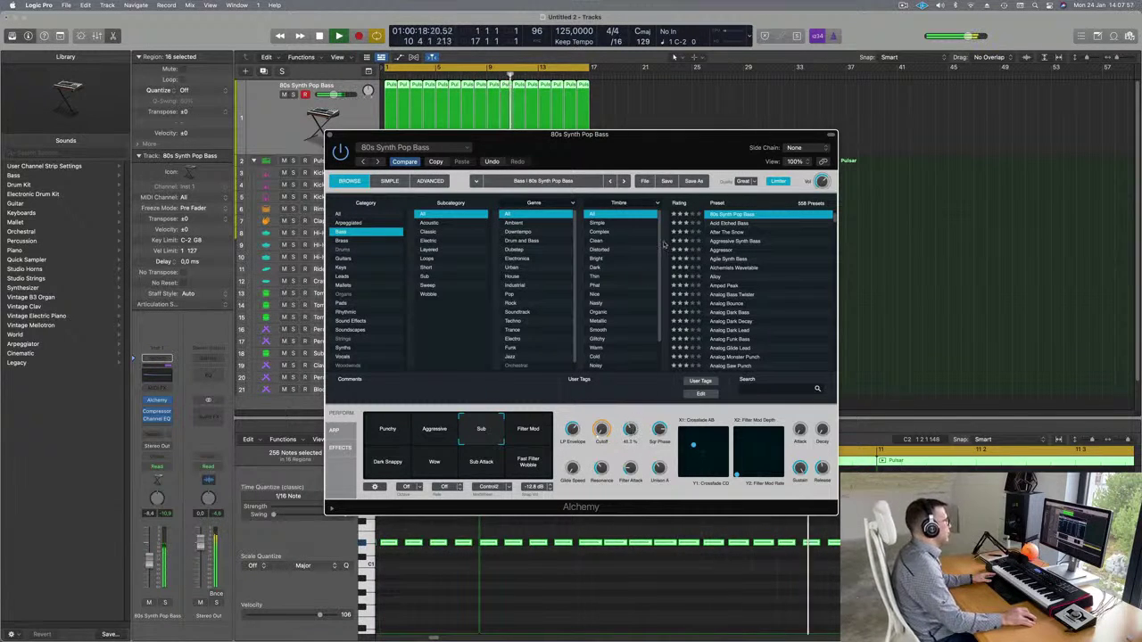
drag(627, 138, 656, 182)
key(space)
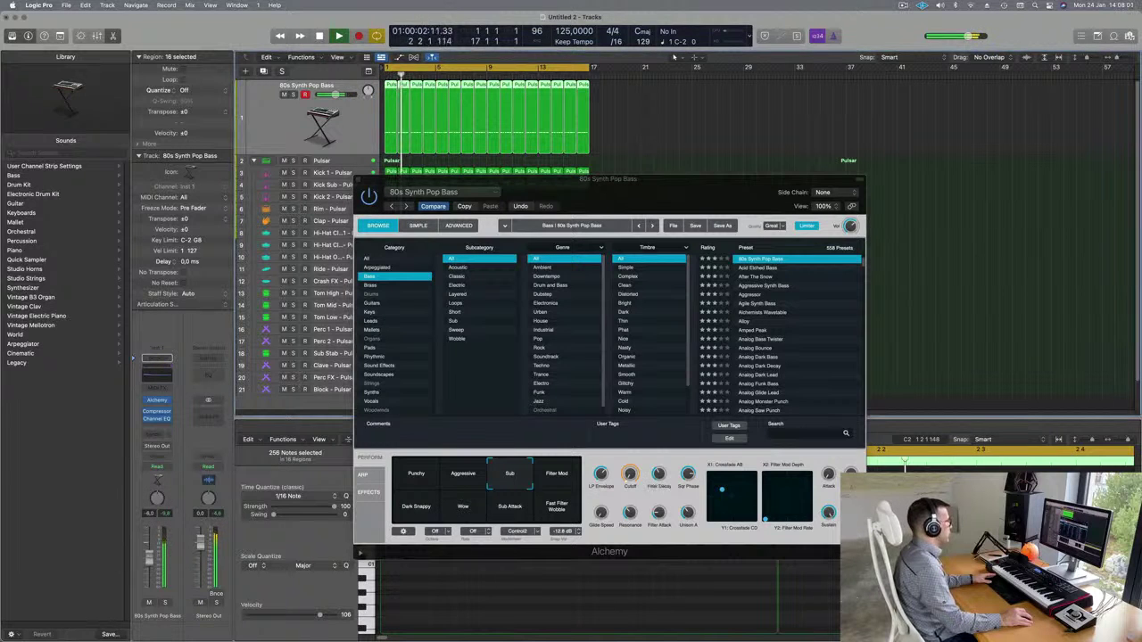
drag(572, 199, 627, 169)
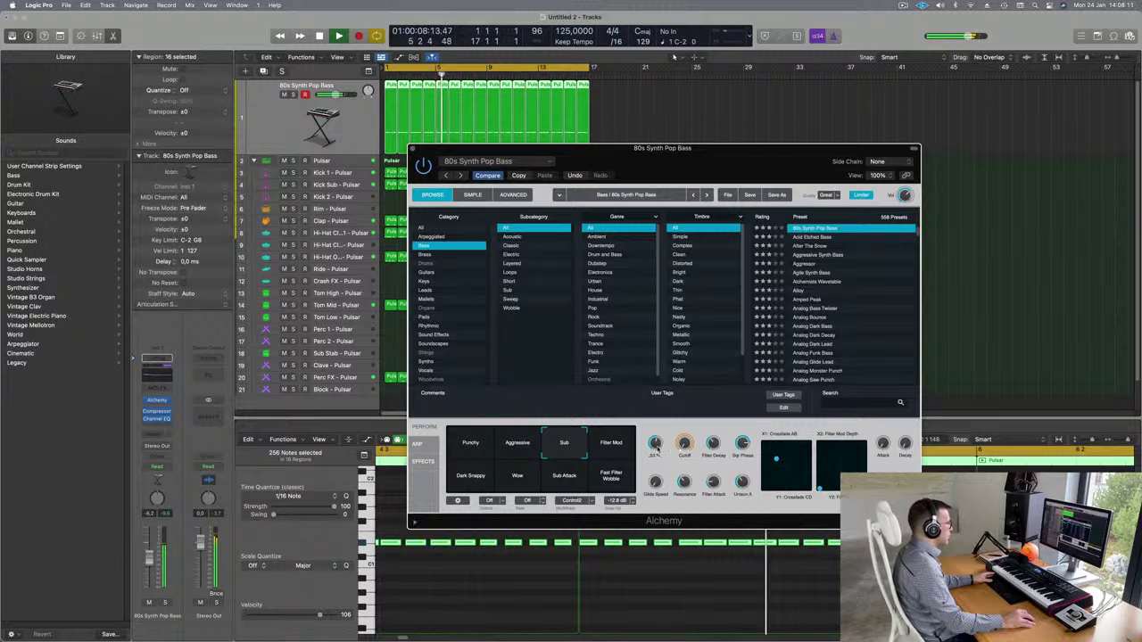
drag(711, 161, 889, 102)
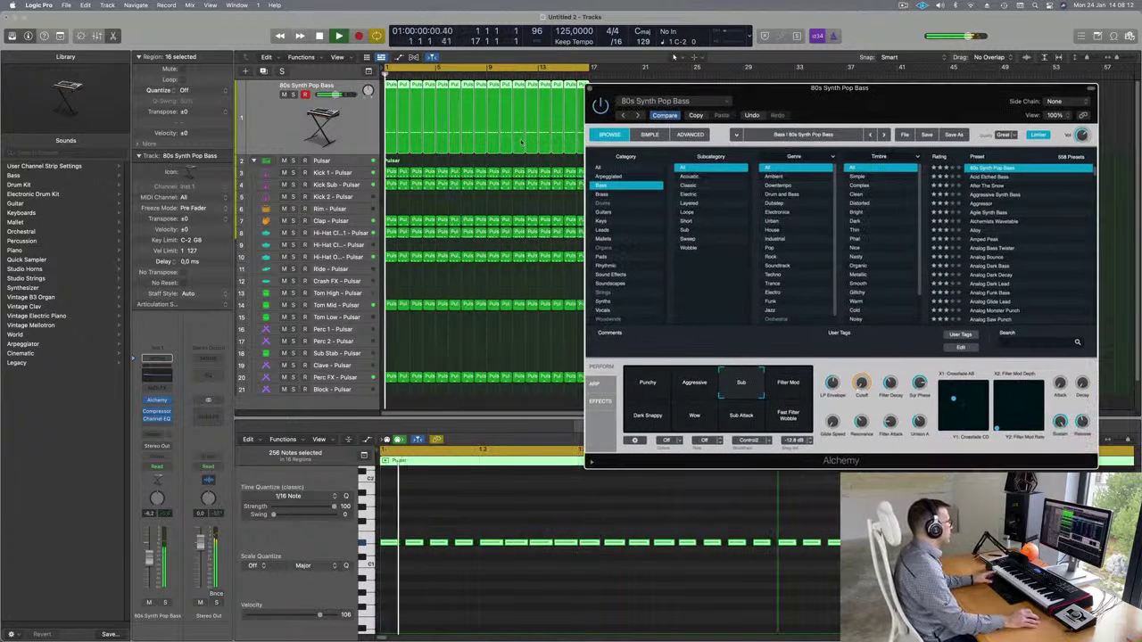
Lower the Hi-Hat Closed 1 volume and set the Hi-Hat Open volume to -16.0 dB, replaying from the start.
click(344, 232)
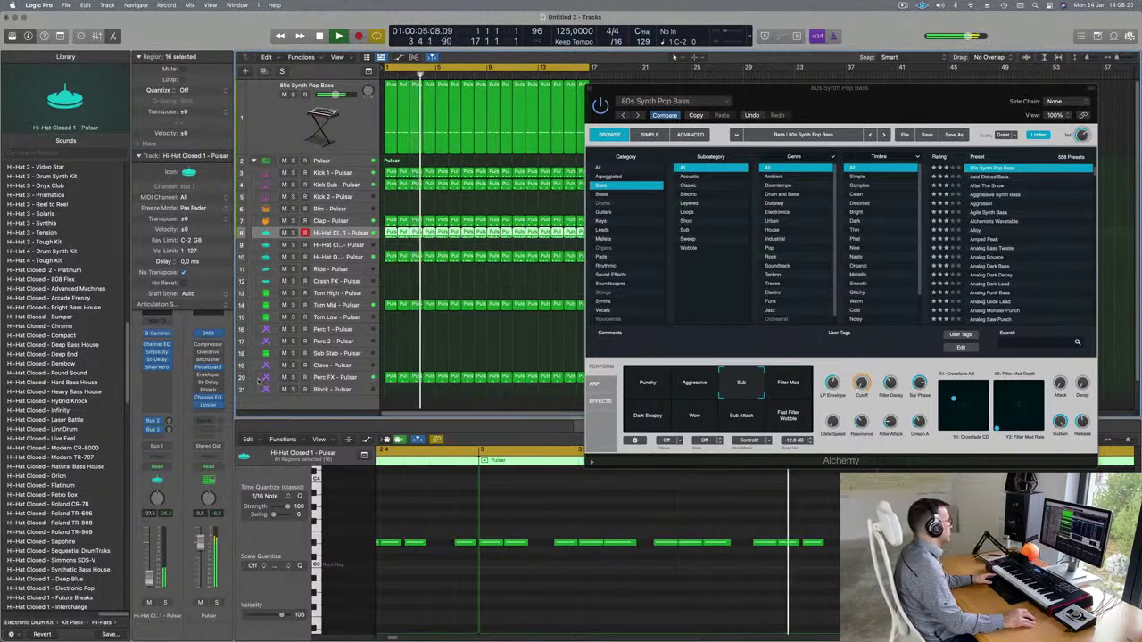
click(355, 259)
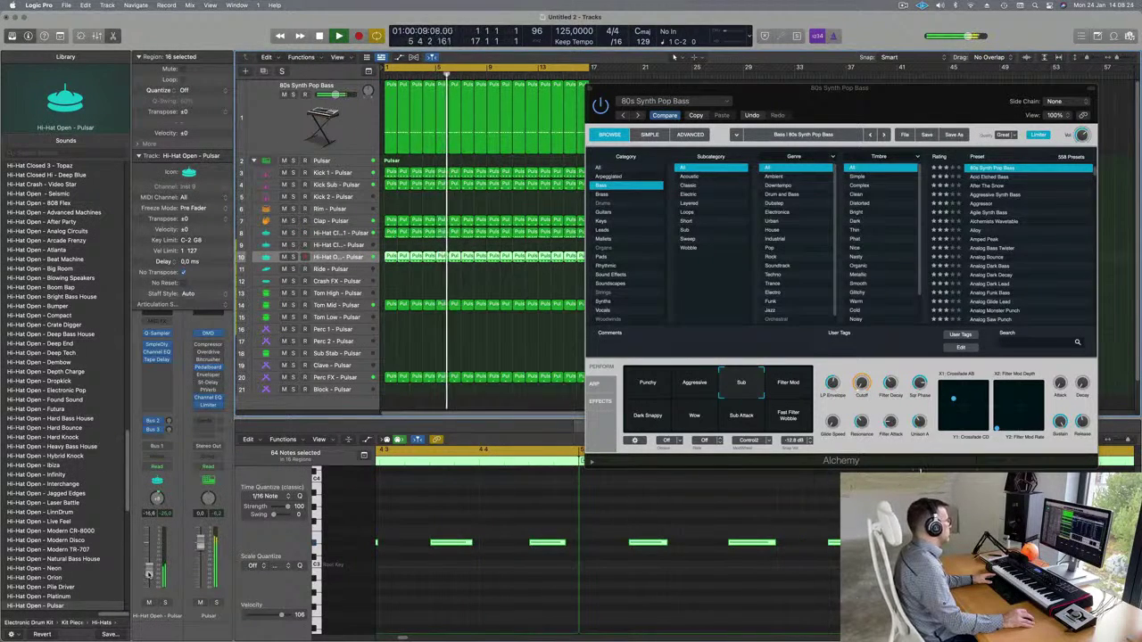
key(Return)
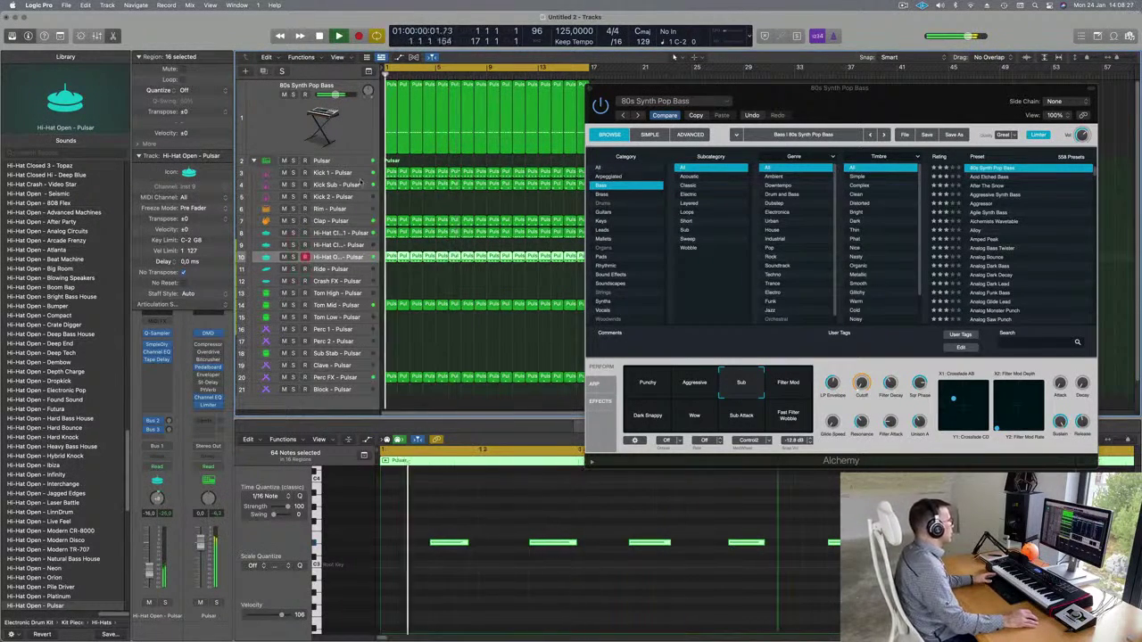
Boost the 75 Hz low shelf of the Kick 1 track's Channel EQ to +4.6 dB and close the open plug-in windows.
click(346, 174)
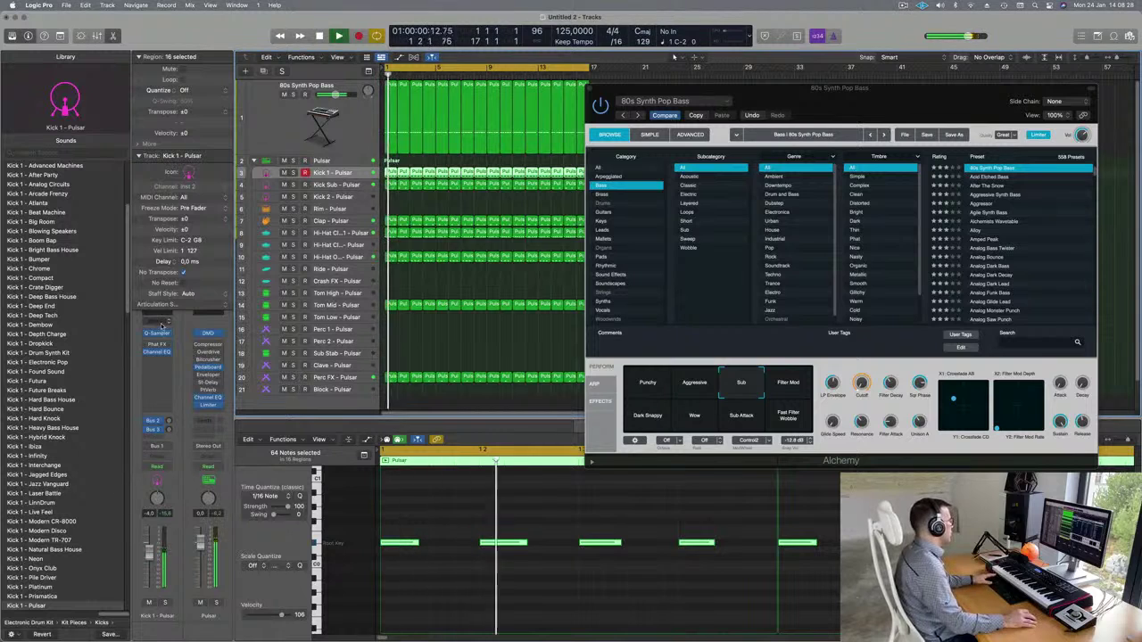
click(138, 156)
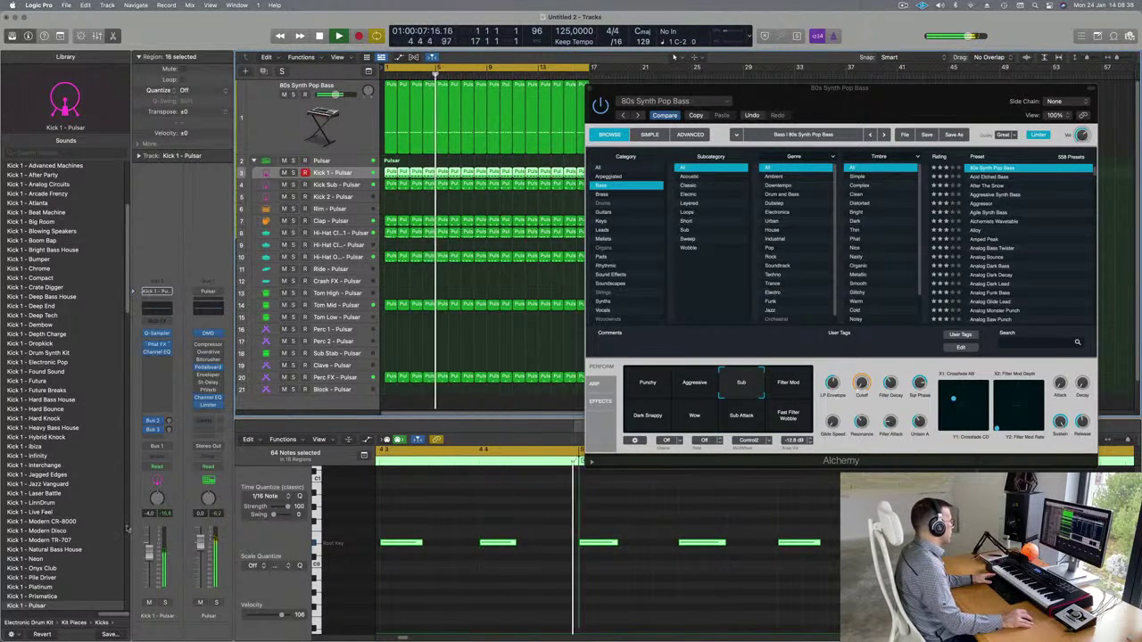
click(156, 351)
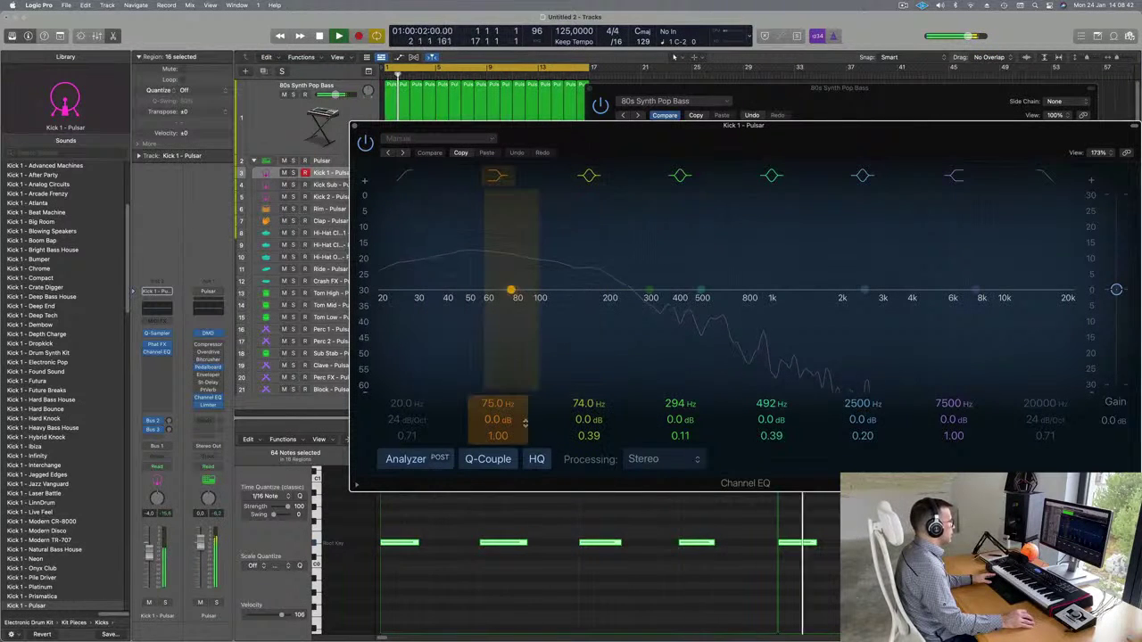
drag(526, 425, 525, 383)
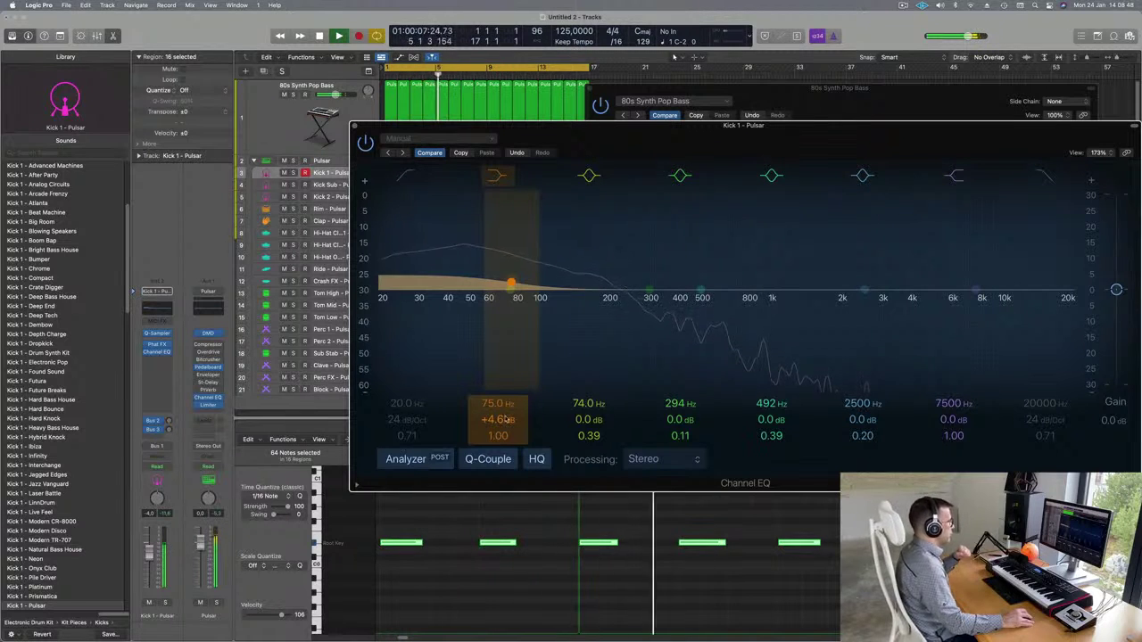
drag(525, 384, 525, 385)
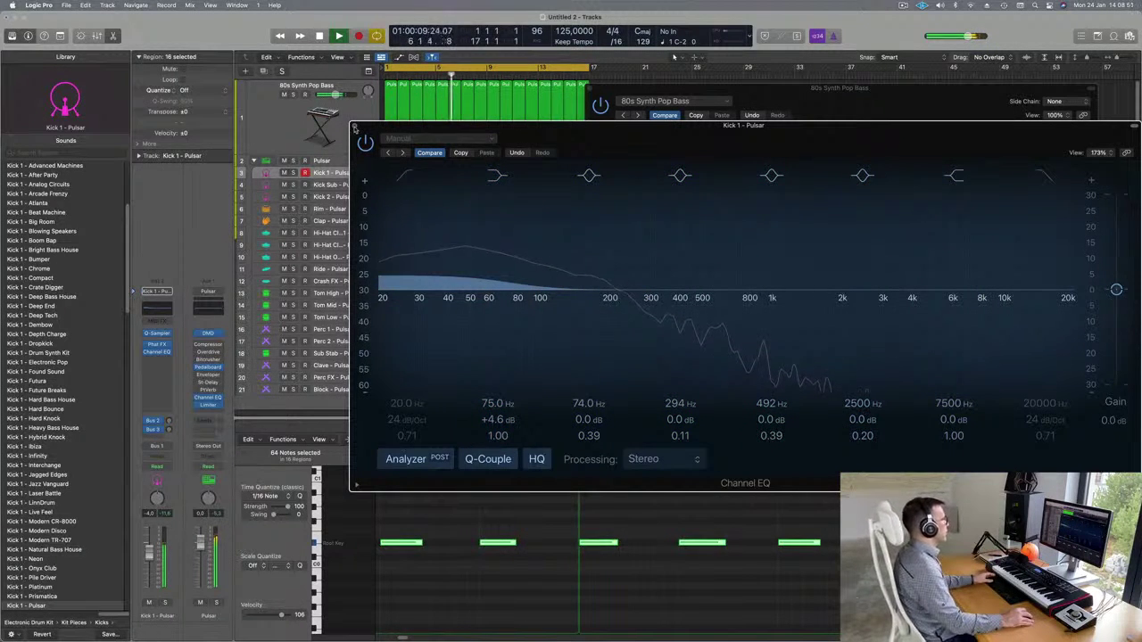
click(355, 127)
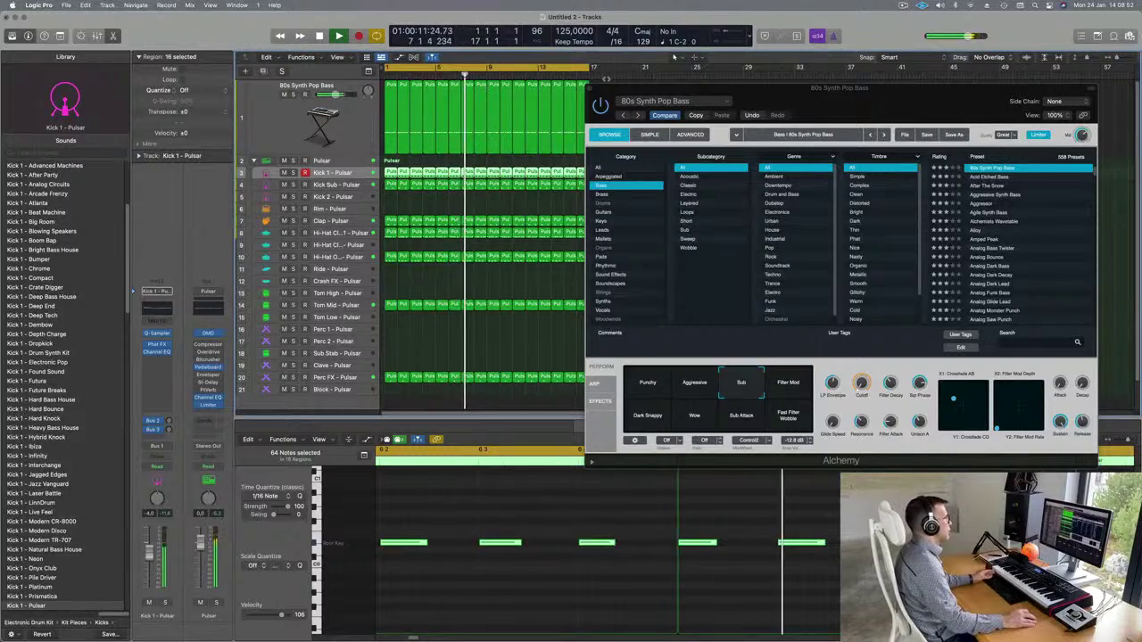
click(588, 90)
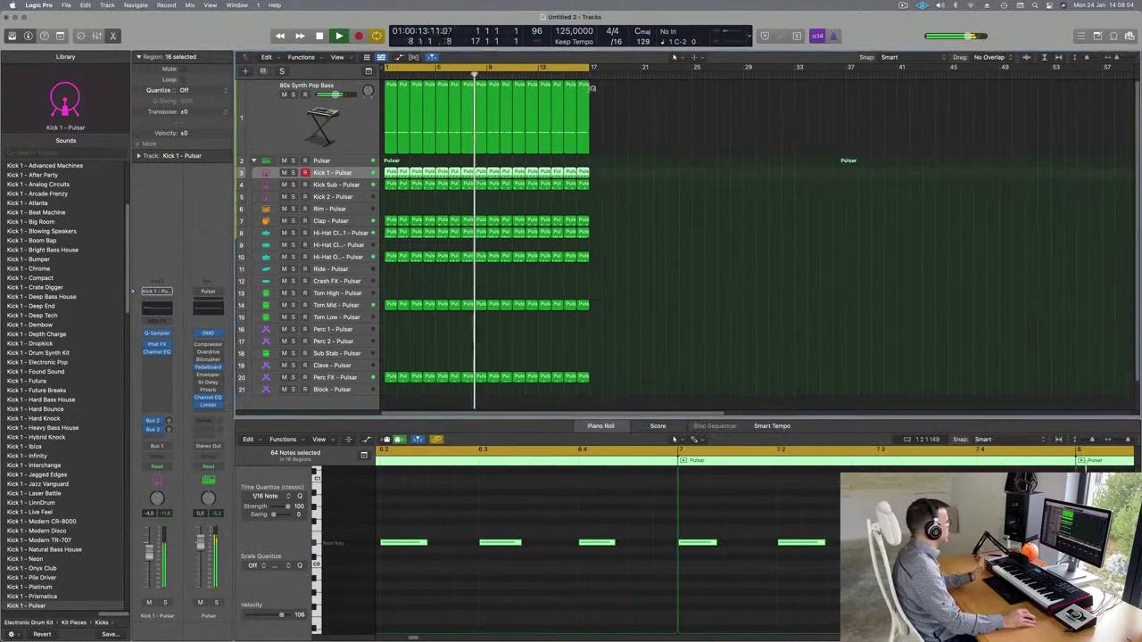
Select the 80s Synth Pop Bass track, replay the groove from the start, and clear the region selection.
click(656, 231)
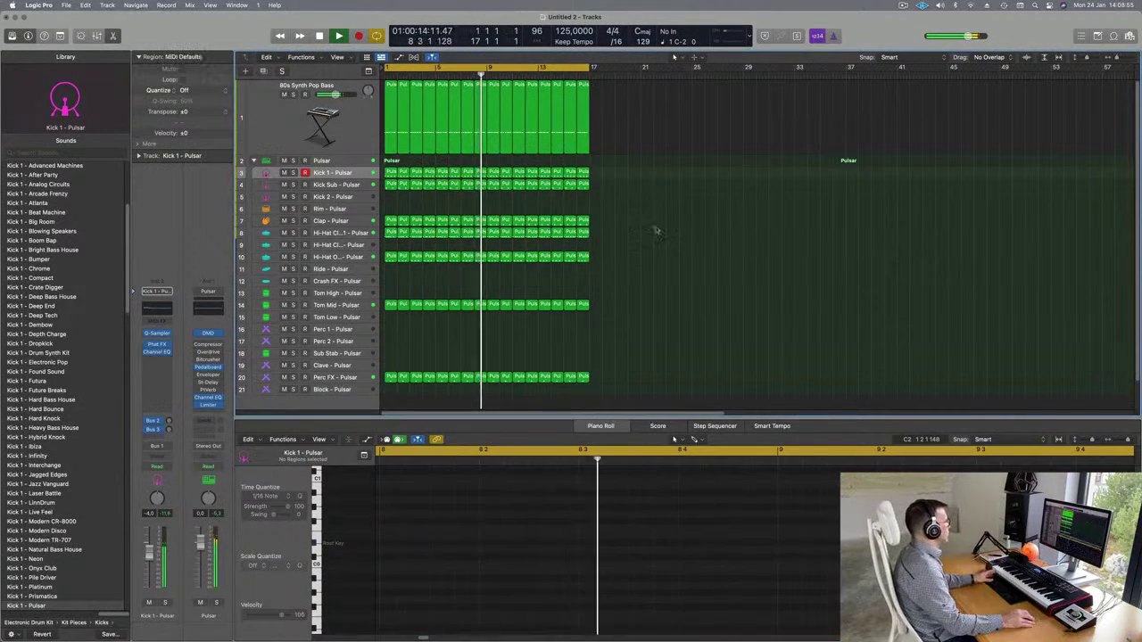
click(261, 130)
key(Return)
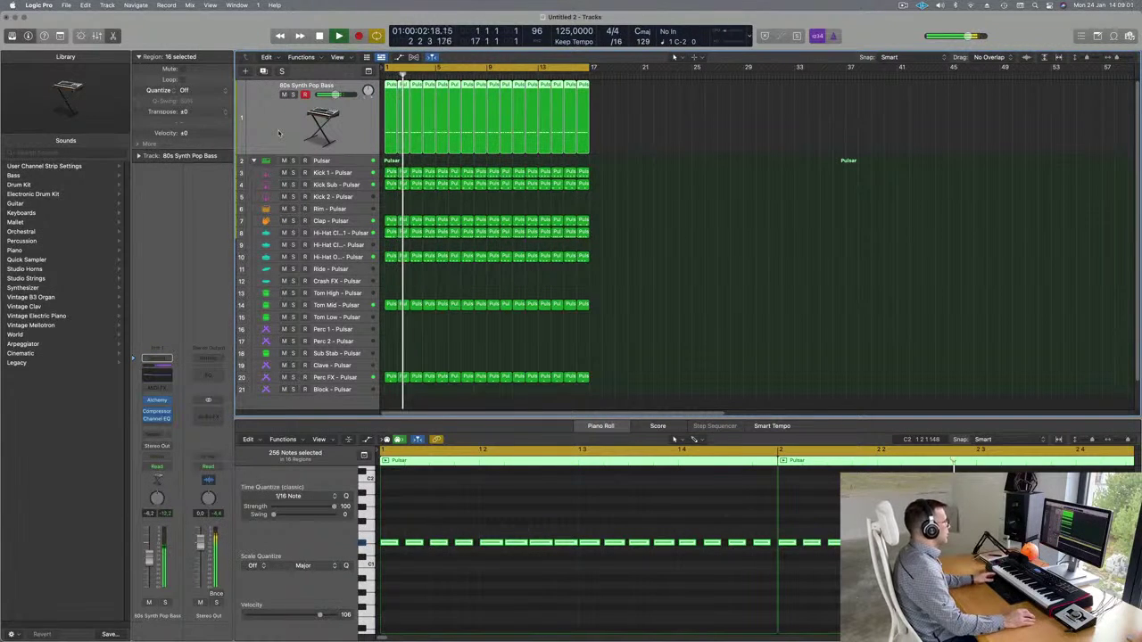
key(Return)
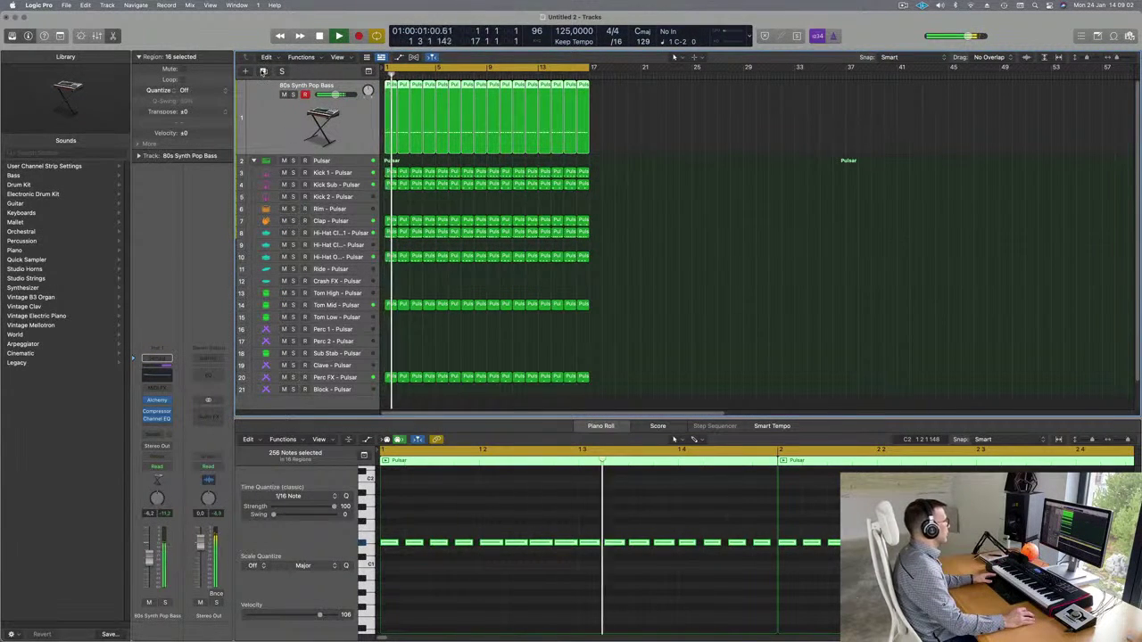
click(722, 133)
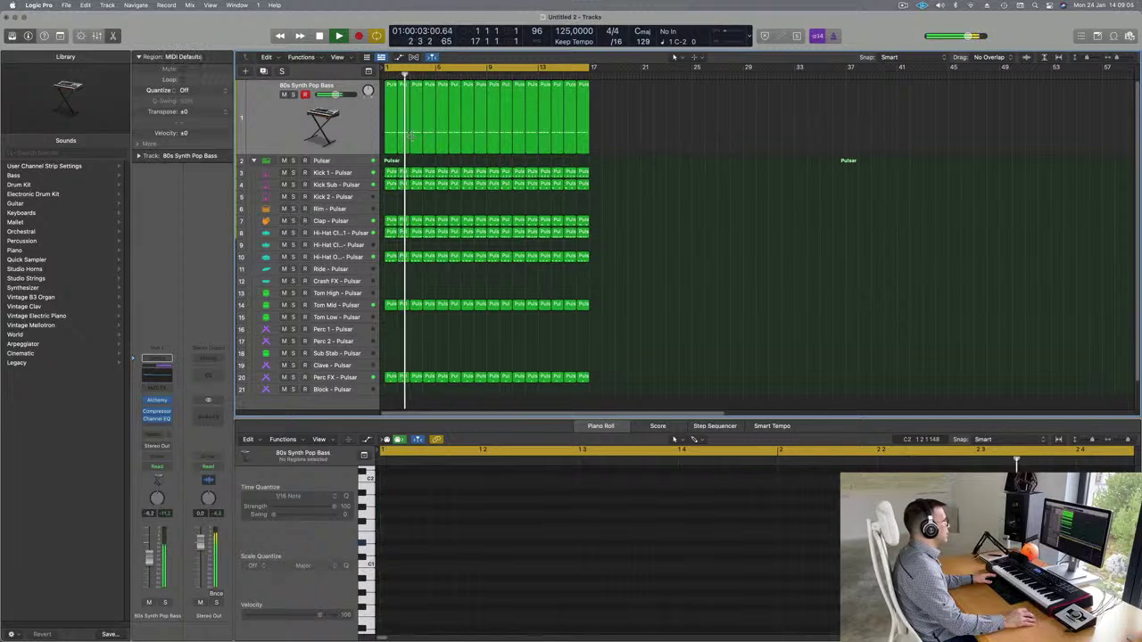
Transpose all notes of the bar 3 bass region down three semitones to C1 and resume playback.
click(412, 138)
key(space)
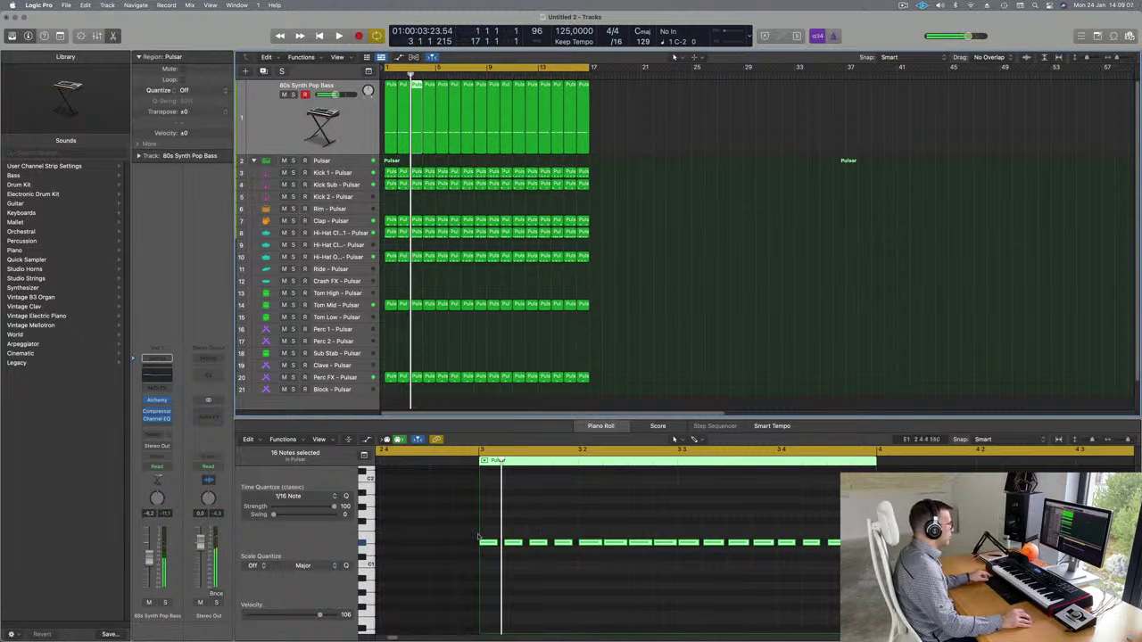
drag(483, 532, 1113, 583)
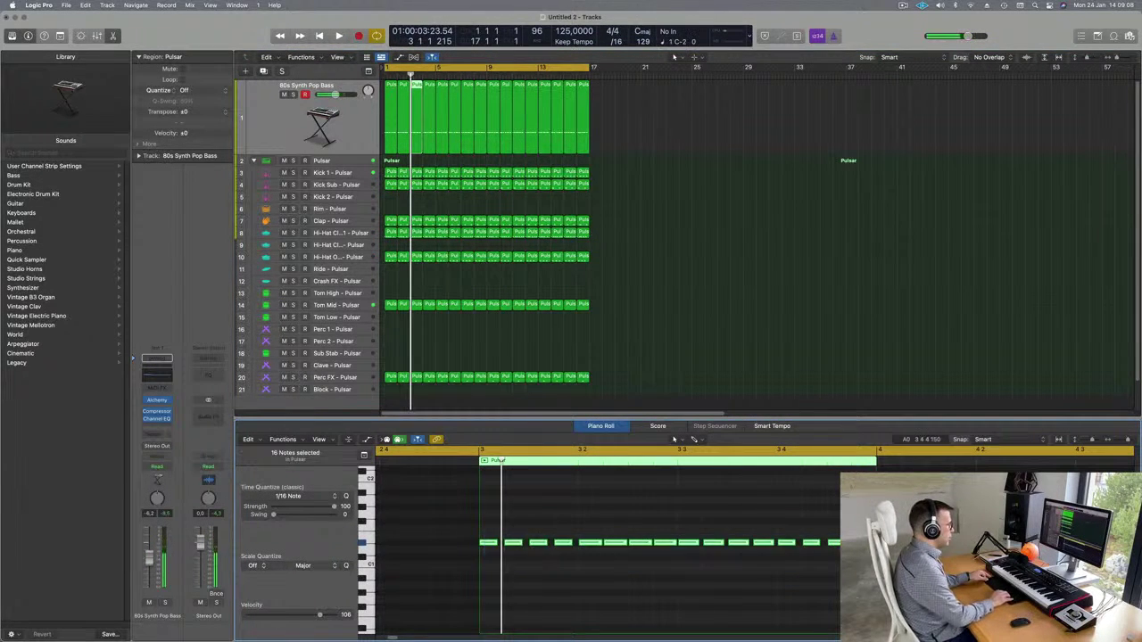
key(alt+Down)
key(alt+Down)
key(alt+Down)
key(space)
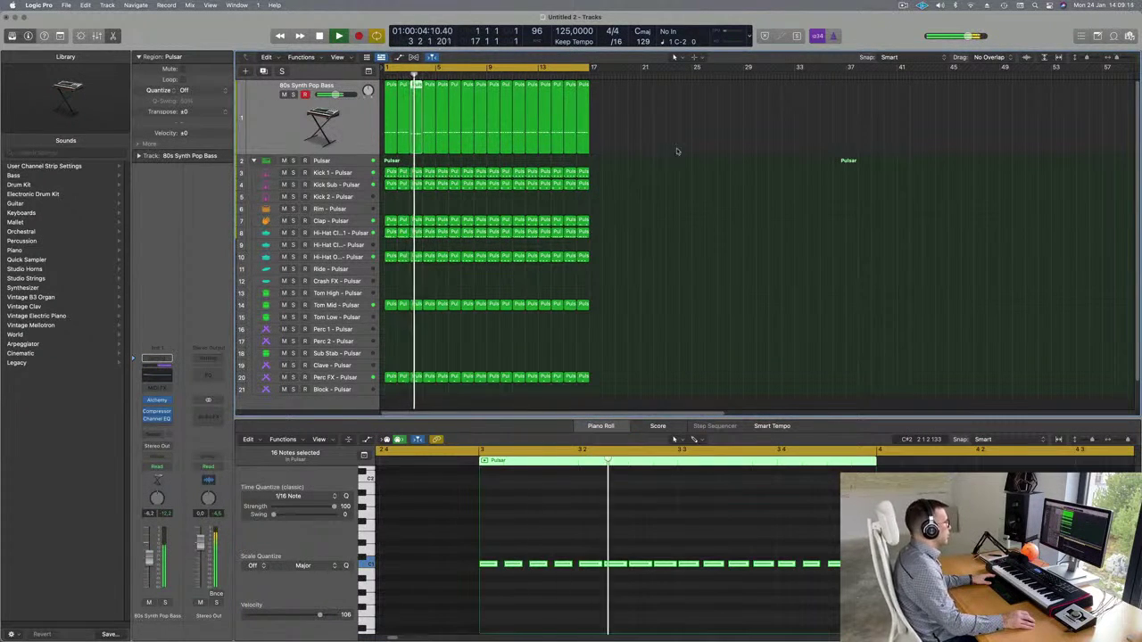
Delete all bass regions from bar 5 onward, keeping the first four one-bar regions, while replaying from the start.
key(Return)
drag(623, 136, 443, 160)
key(Delete)
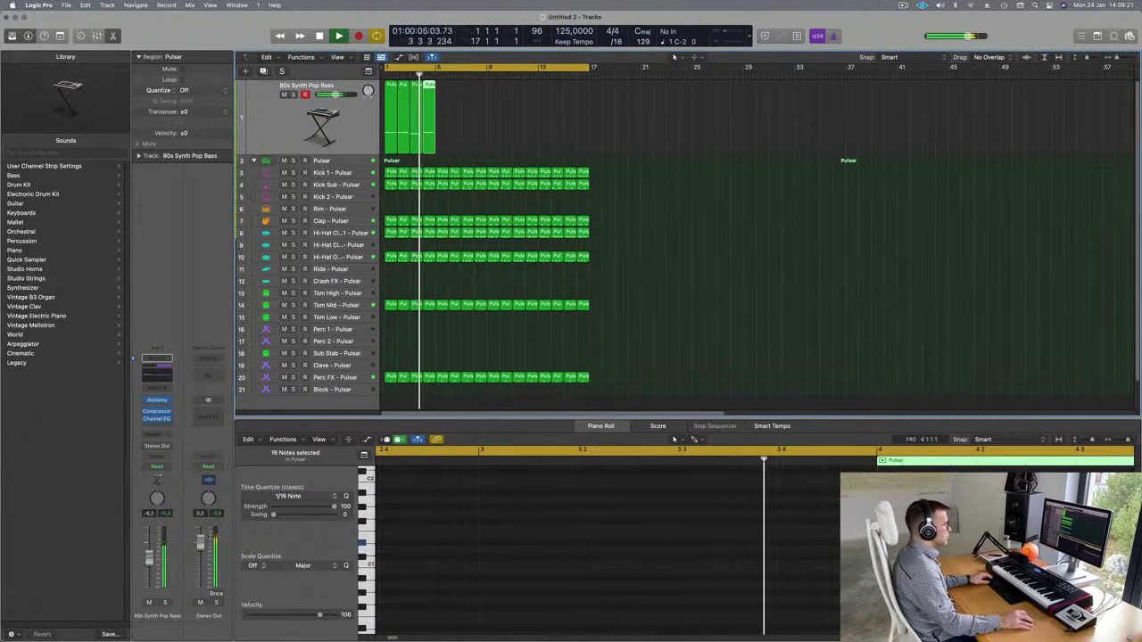
Transpose all notes of the bar 4 bass region down four semitones during playback.
scroll(810, 540, right, 2)
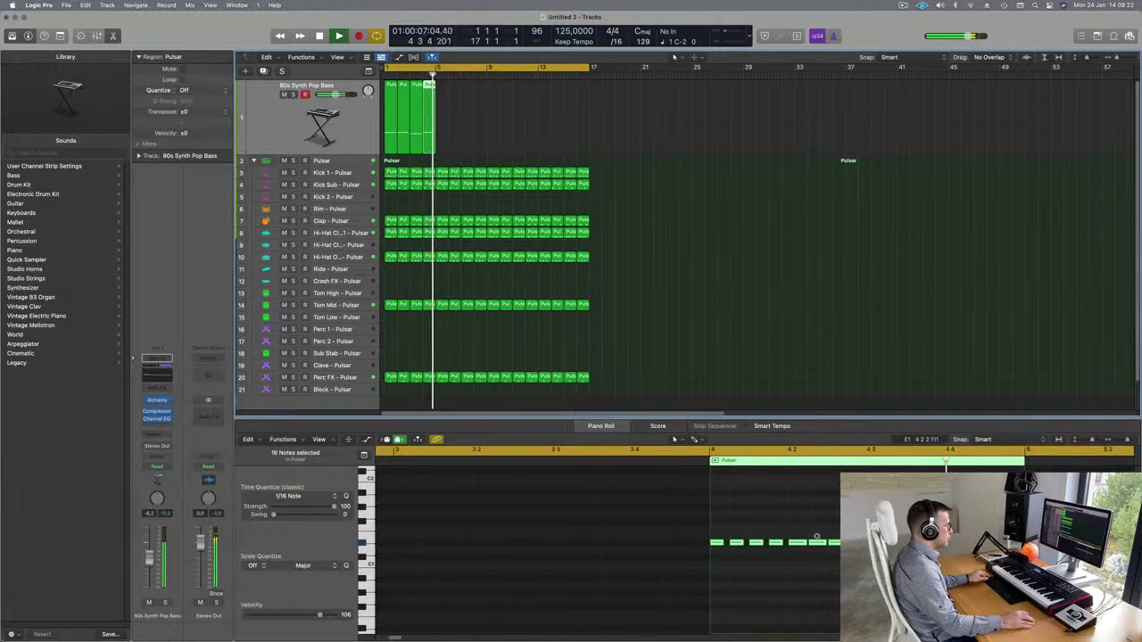
scroll(810, 535, down, 5)
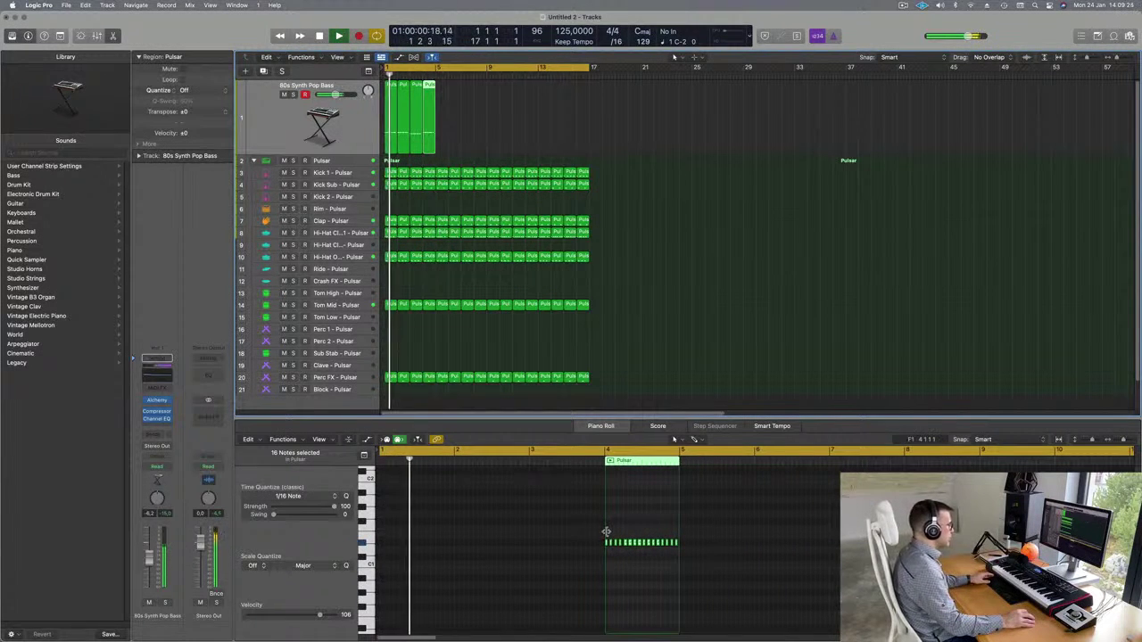
scroll(612, 543, up, 5)
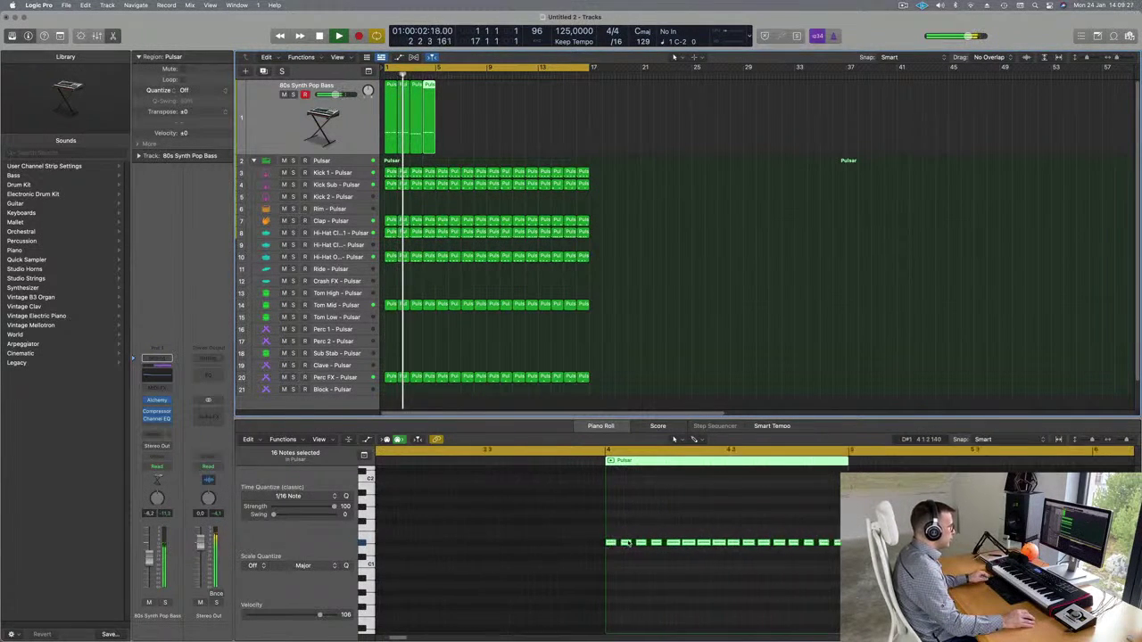
click(589, 545)
key(alt+Down)
key(alt+Down)
key(alt+Down)
key(alt+Down)
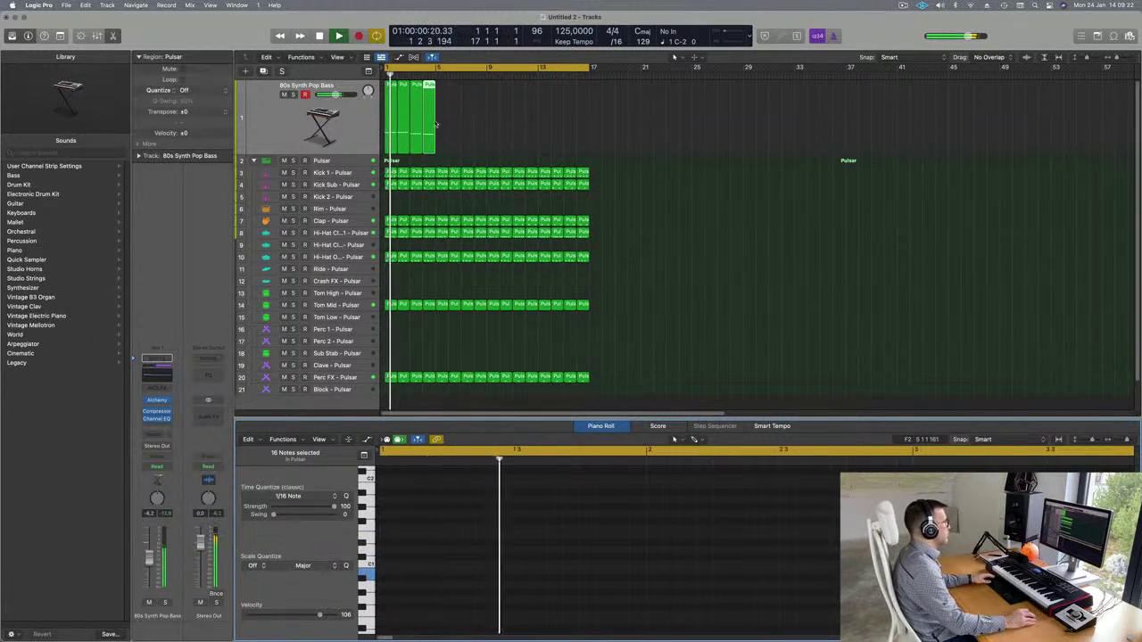
Raise the bar 3 bass region's notes one semitone and join the four one-bar bass regions into one.
click(403, 136)
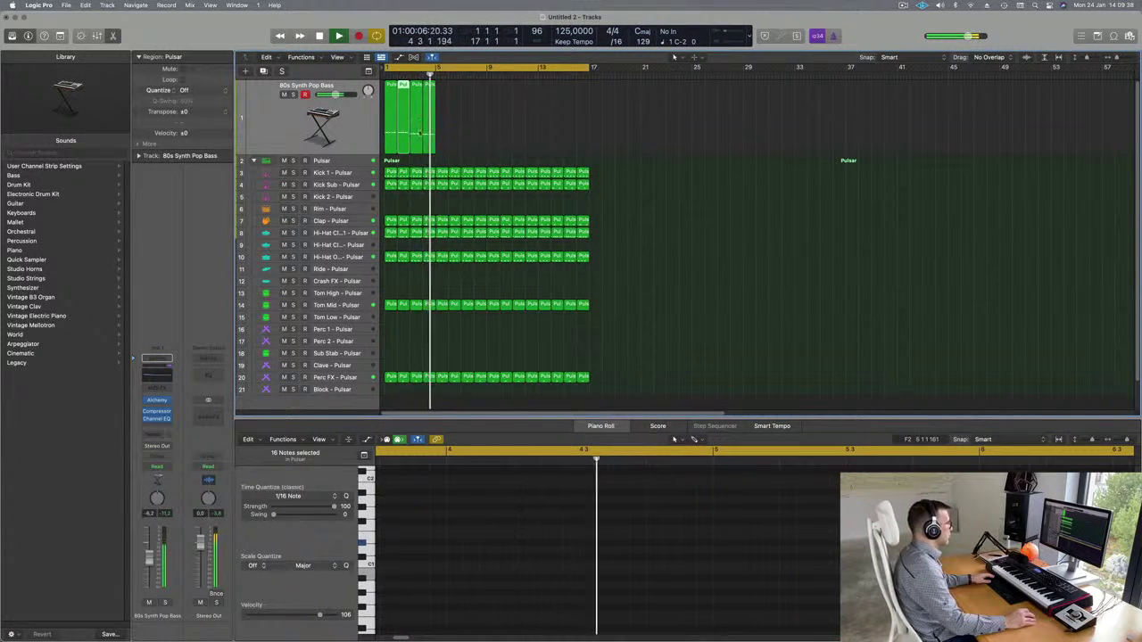
click(415, 139)
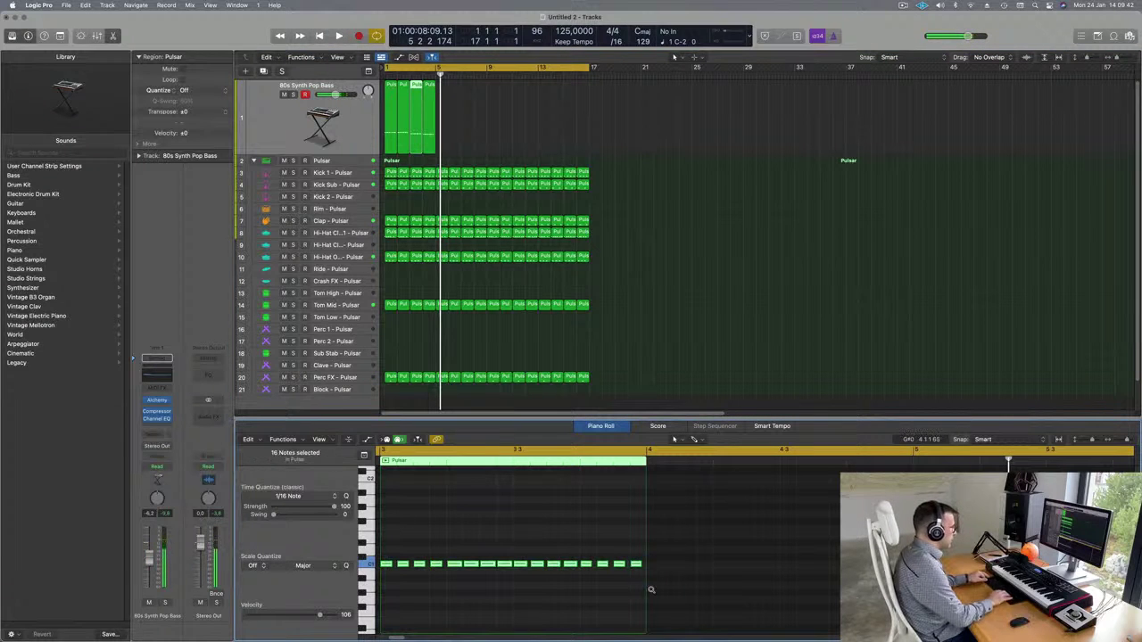
key(space)
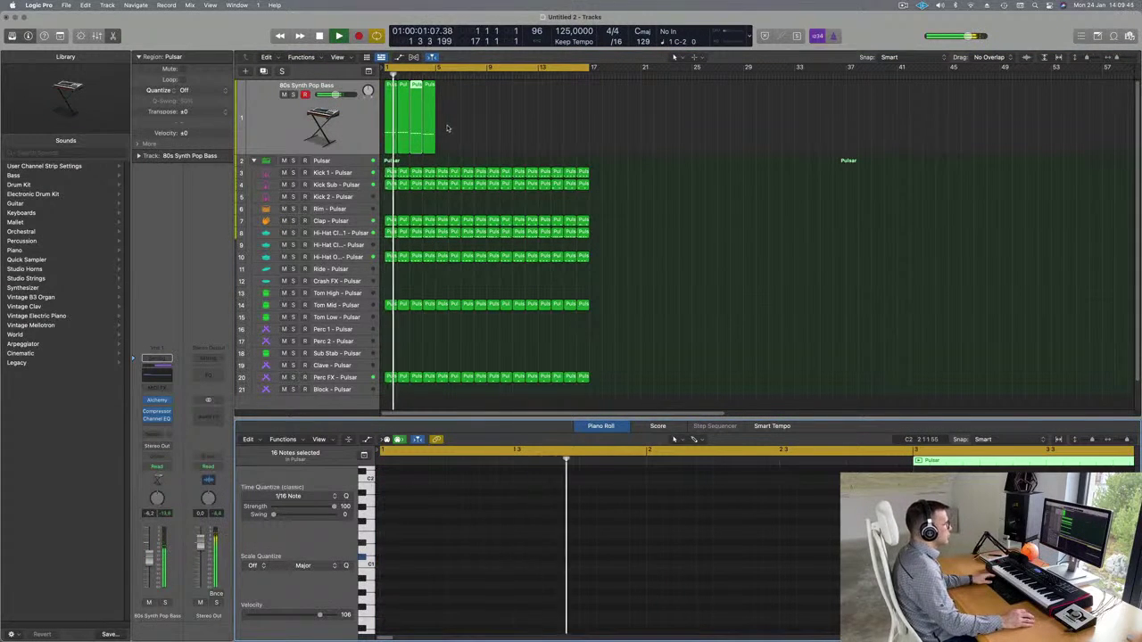
drag(480, 119, 379, 134)
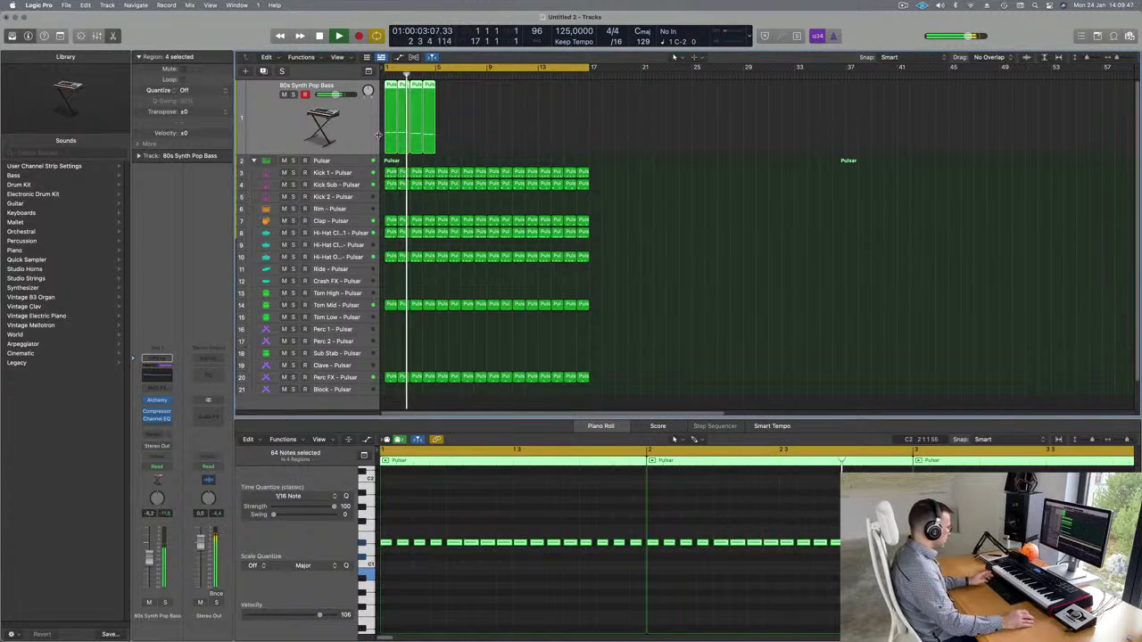
key(super+j)
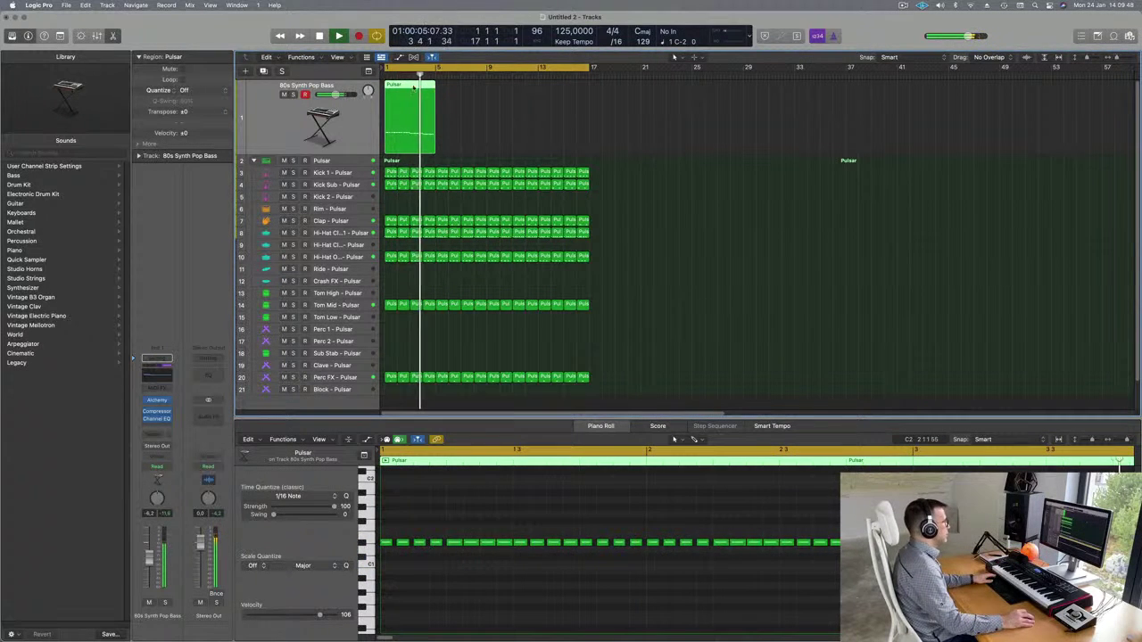
Repeat the joined four-bar bass region three times to fill the track up to bar 17.
drag(462, 100, 401, 137)
key(super+r)
key(super+r)
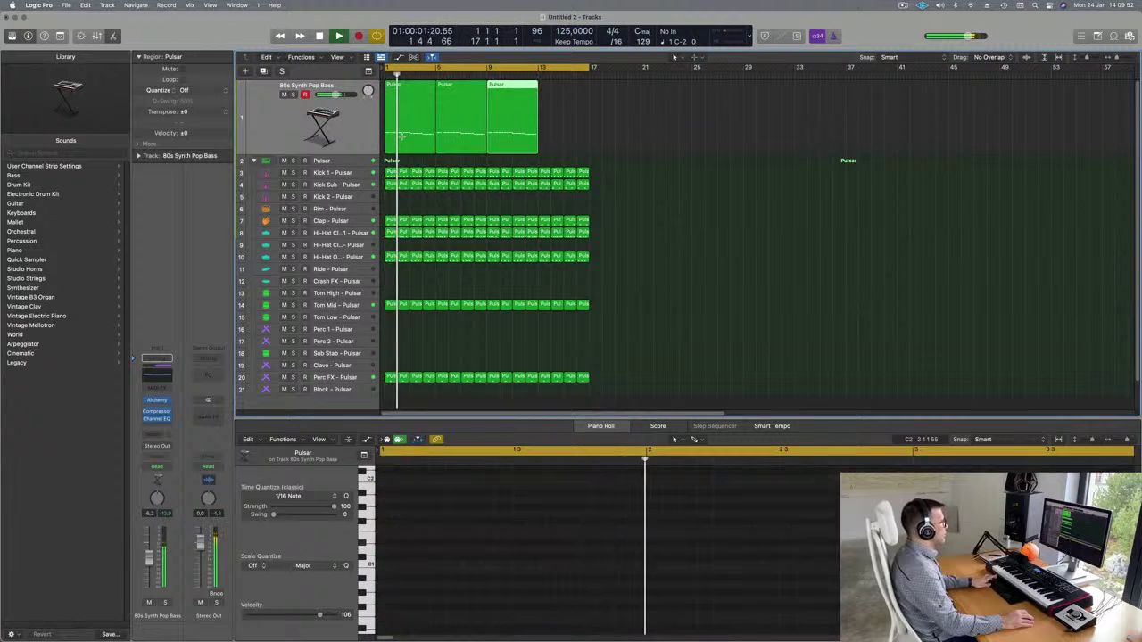
key(super+r)
Lower the bar 4 notes inside the first bass region by one more semitone and replay from the start.
click(417, 129)
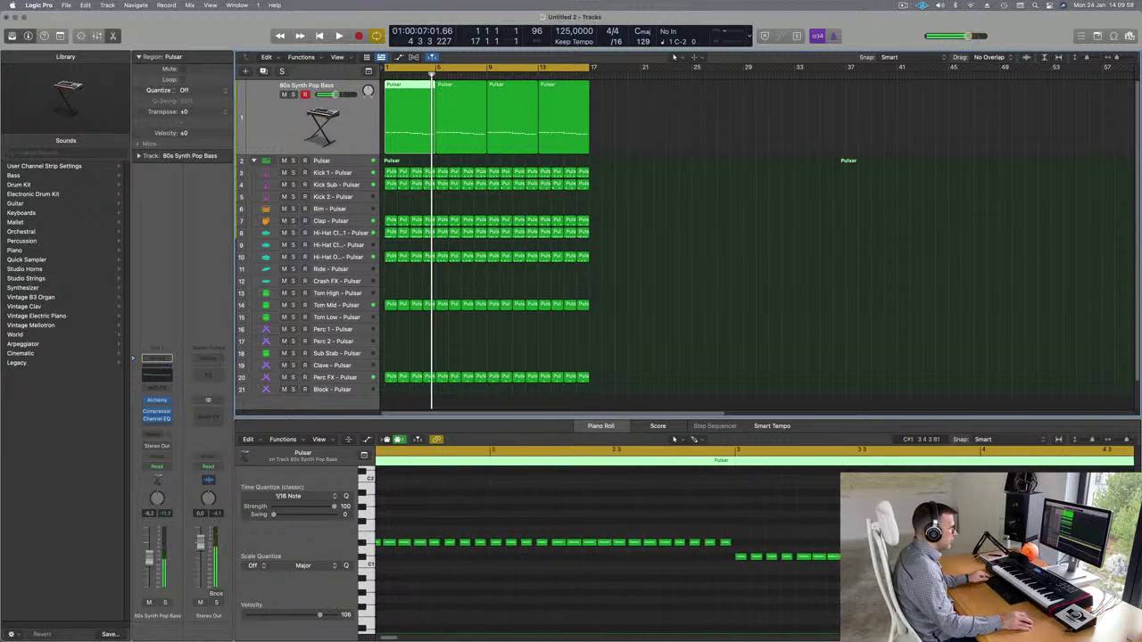
click(829, 571)
key(Return)
key(space)
Replace the three outdated bass copies with three repeats of the corrected first region, up to bar 17.
drag(640, 117, 456, 127)
key(Delete)
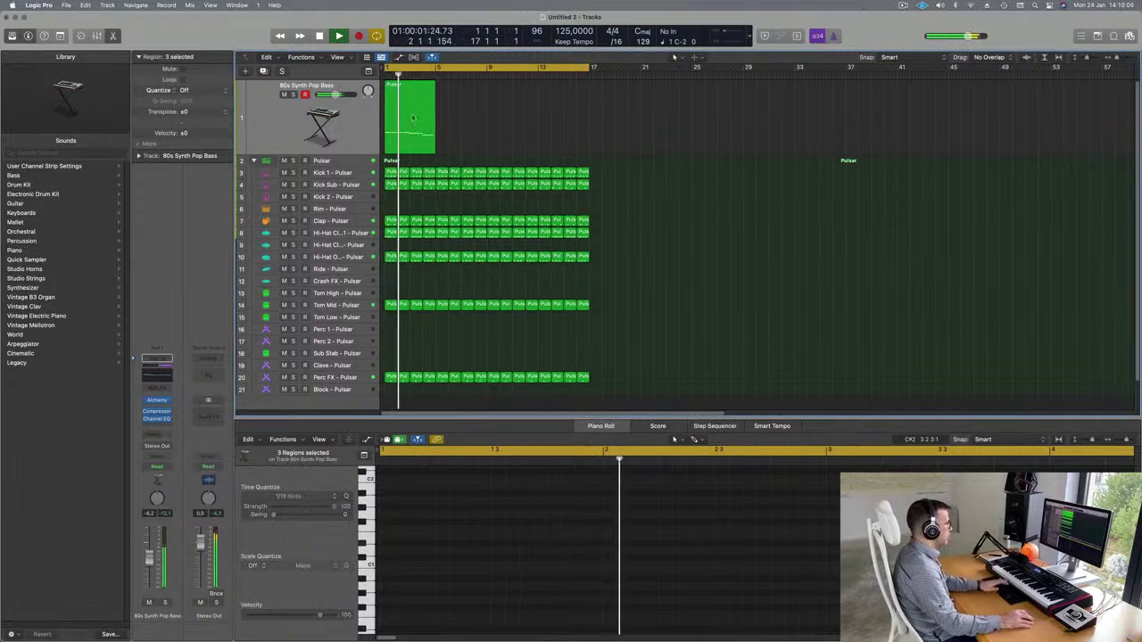
click(395, 117)
key(super+r)
key(super+r)
key(super+r)
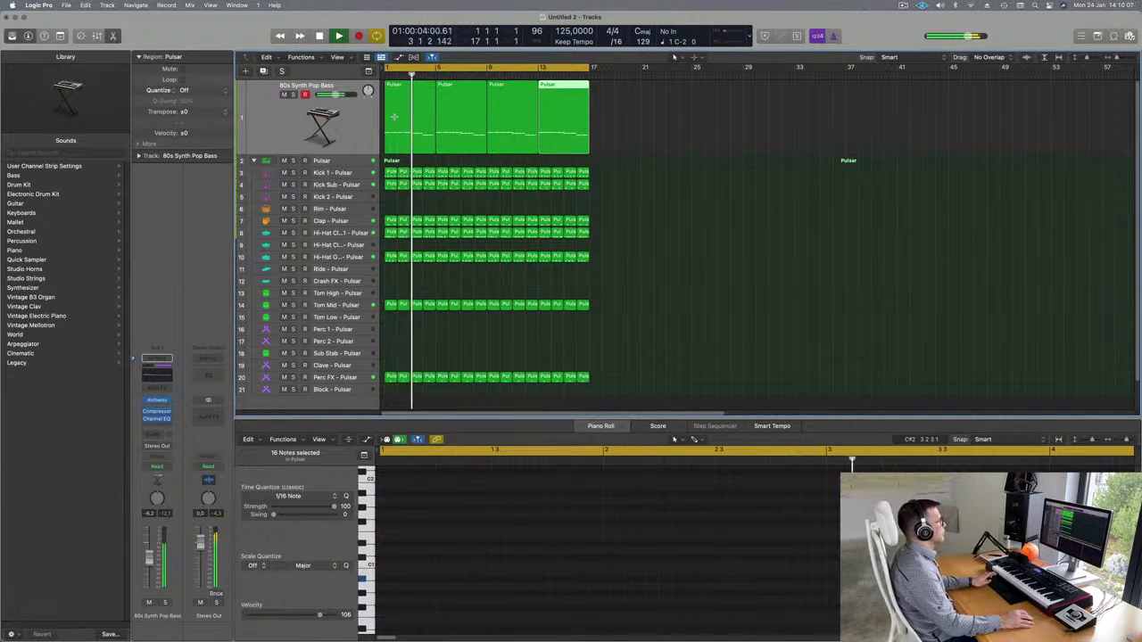
Create a duplicate of the bass track with the same settings and move the first bass region onto it.
click(352, 119)
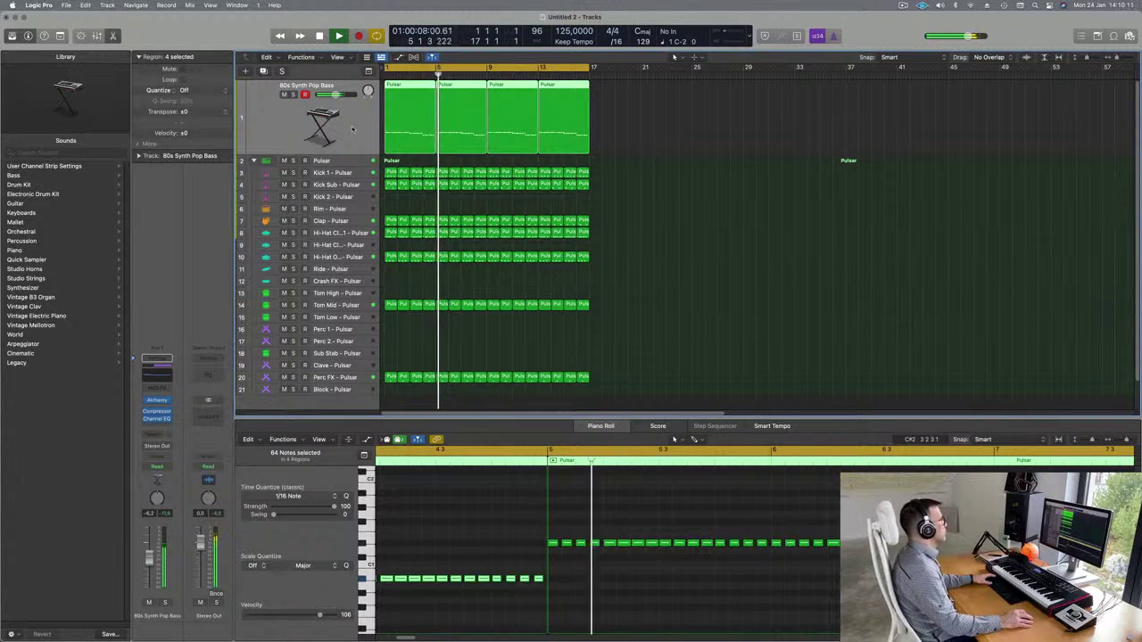
key(super+d)
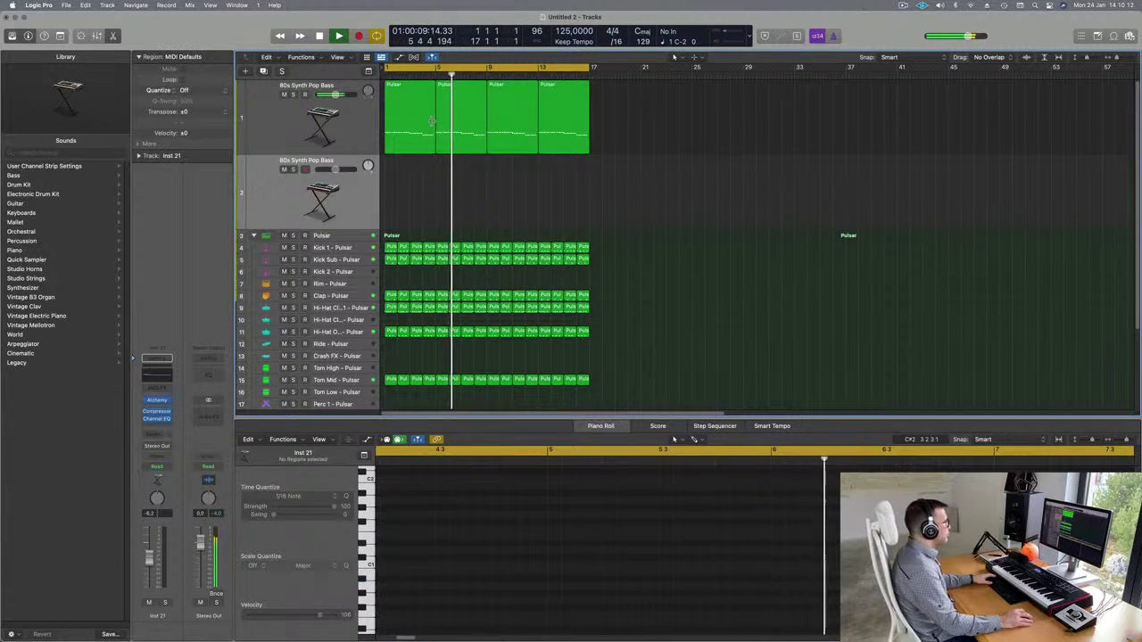
drag(432, 123, 432, 198)
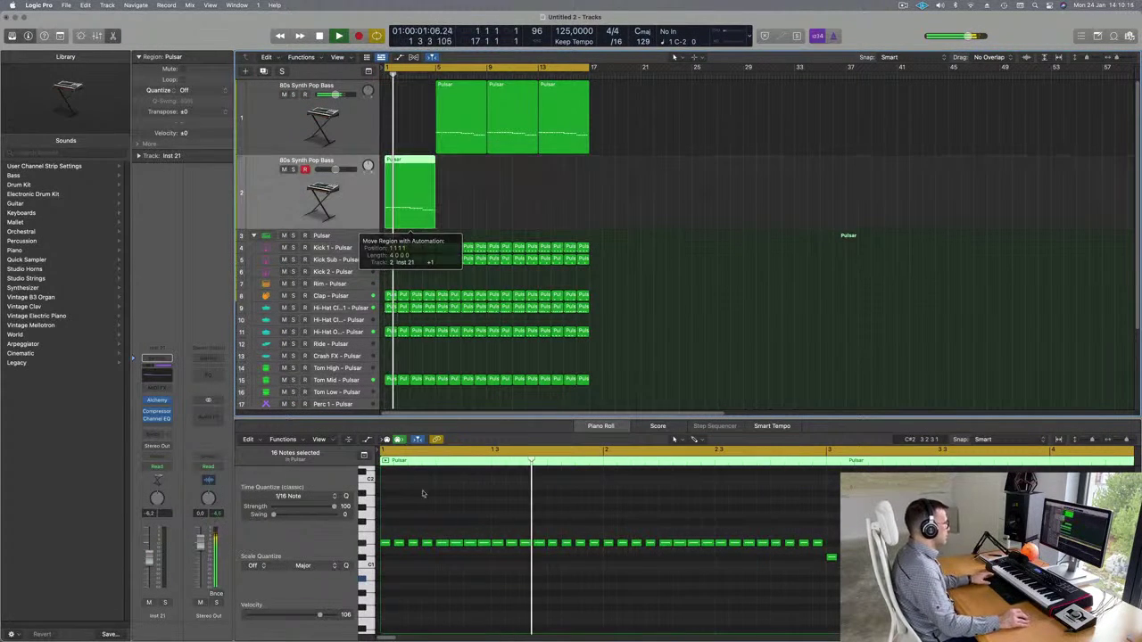
Reduce the moved region to its first note, lengthen it to about half a bar, and copy it three semitones higher.
key(space)
key(super+a)
key(Delete)
click(412, 545)
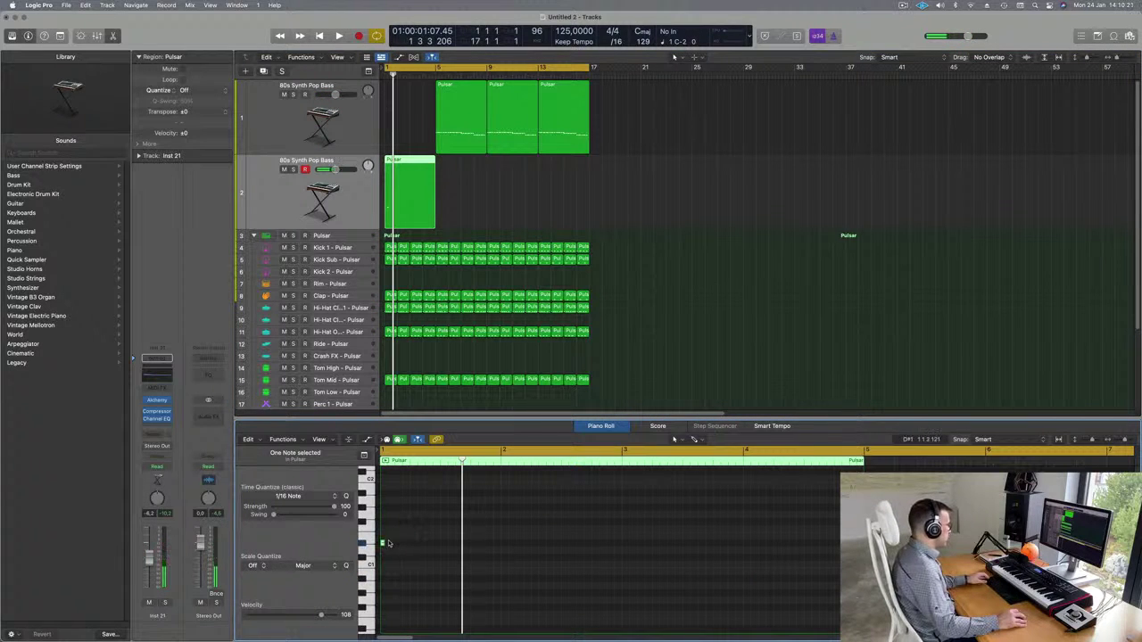
drag(410, 548, 407, 525)
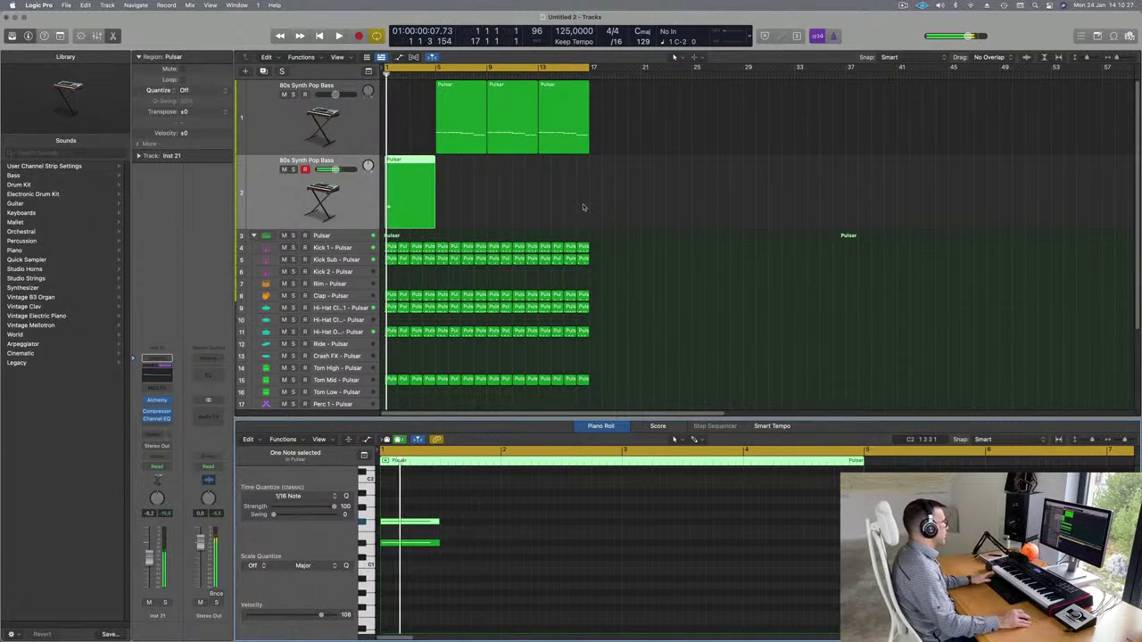
Copy the bar 5 bass region back to bar 1 on the original bass track and audition it.
drag(466, 90, 403, 92)
key(space)
key(space)
key(space)
key(space)
Open the duplicated track's Alchemy synth, move its window aside, and filter the presets to the Pads category.
click(405, 175)
key(space)
click(156, 401)
key(space)
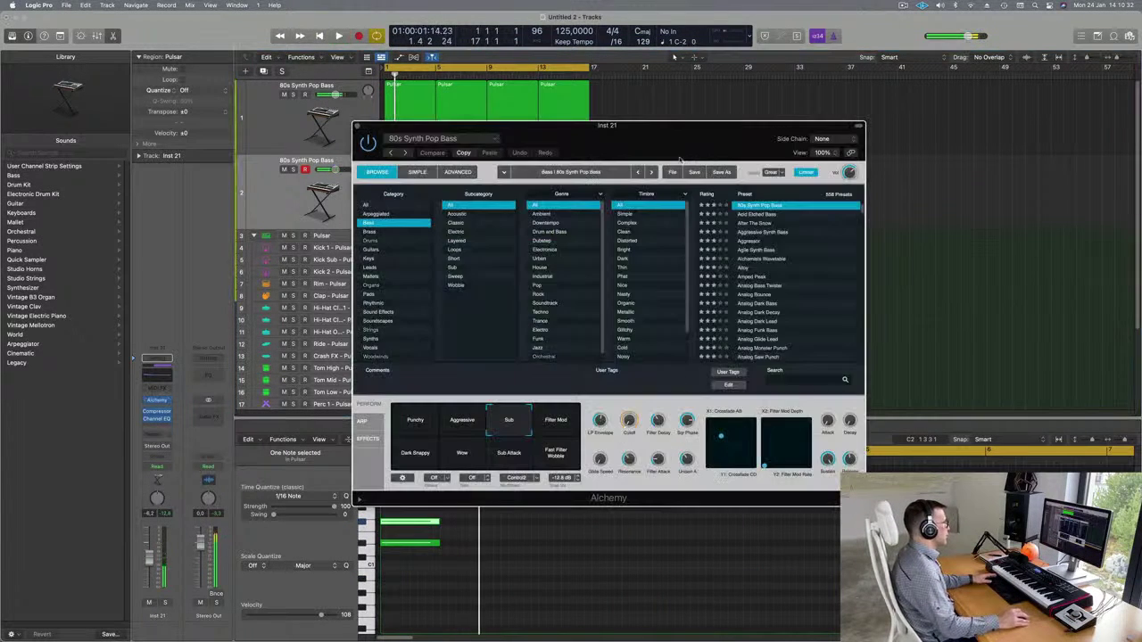
drag(652, 145, 760, 130)
click(479, 280)
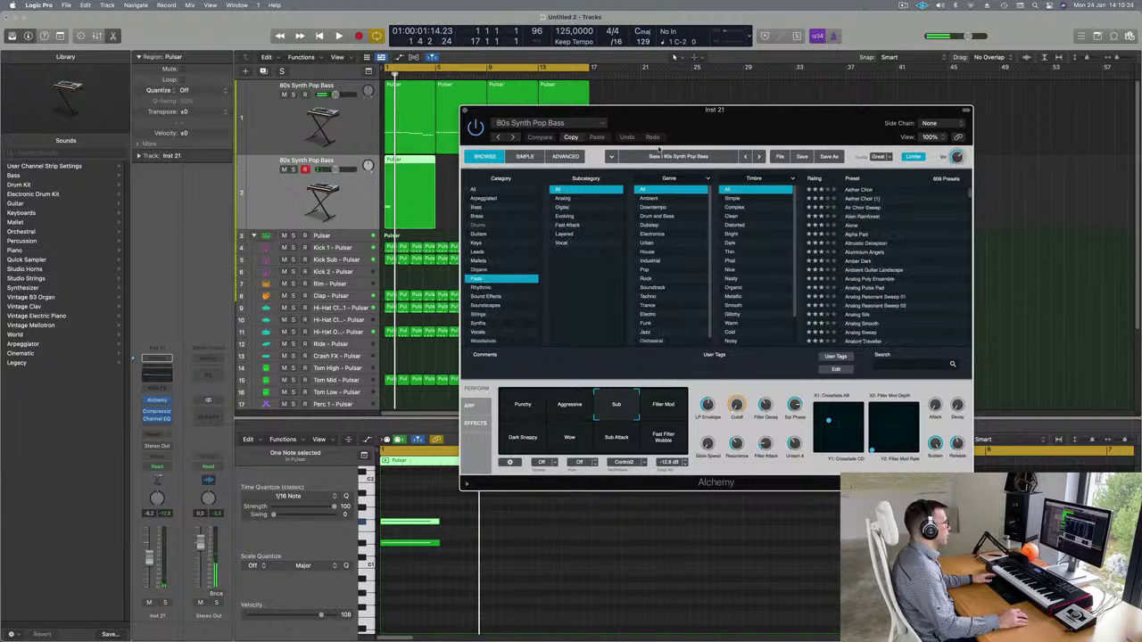
drag(689, 126, 712, 124)
Load the Perfect Pad 01 preset into the duplicated track's Alchemy synth.
scroll(888, 254, down, 5)
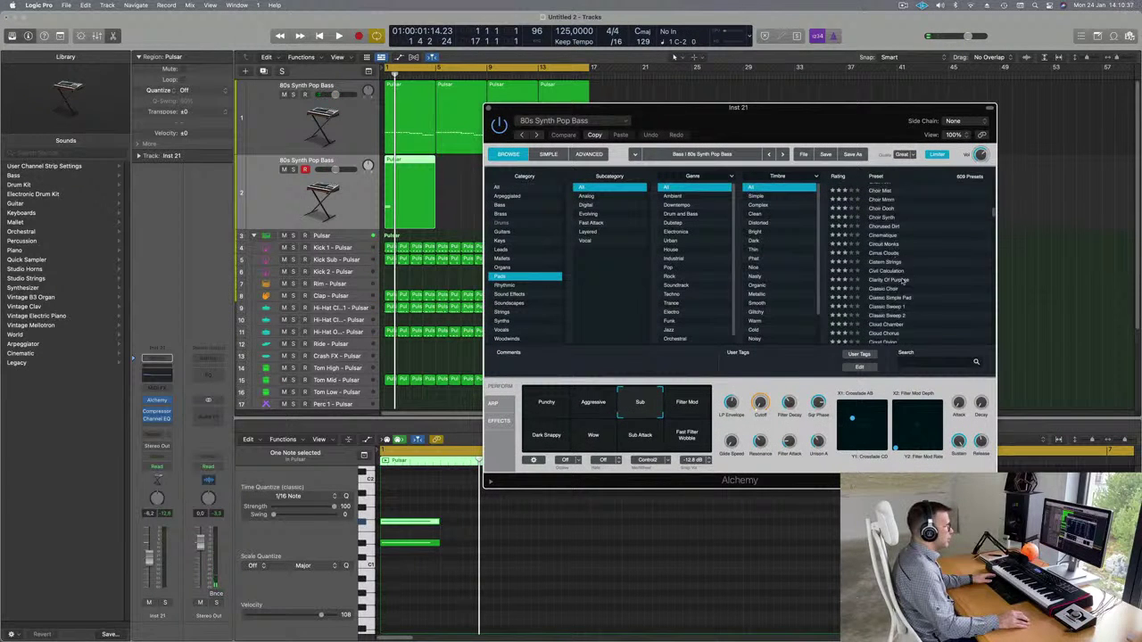
scroll(903, 280, down, 15)
scroll(901, 284, down, 10)
scroll(912, 283, up, 10)
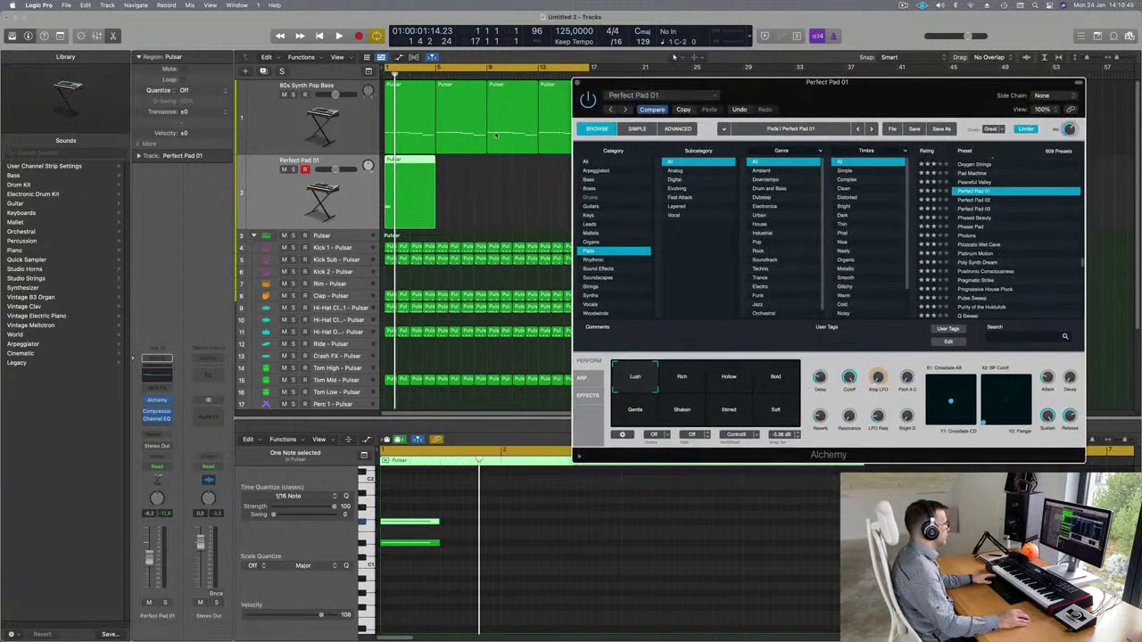
Set the Perfect Pad 01 track volume to -15.6 dB during playback and select both of its notes.
key(space)
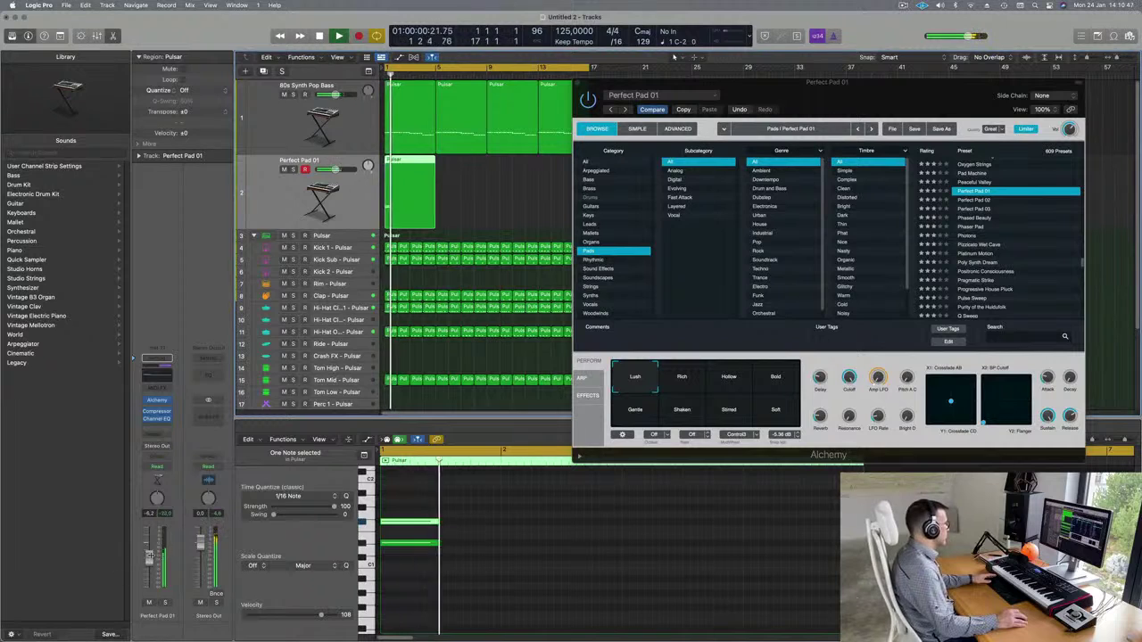
drag(848, 96, 949, 189)
drag(493, 512, 400, 581)
key(space)
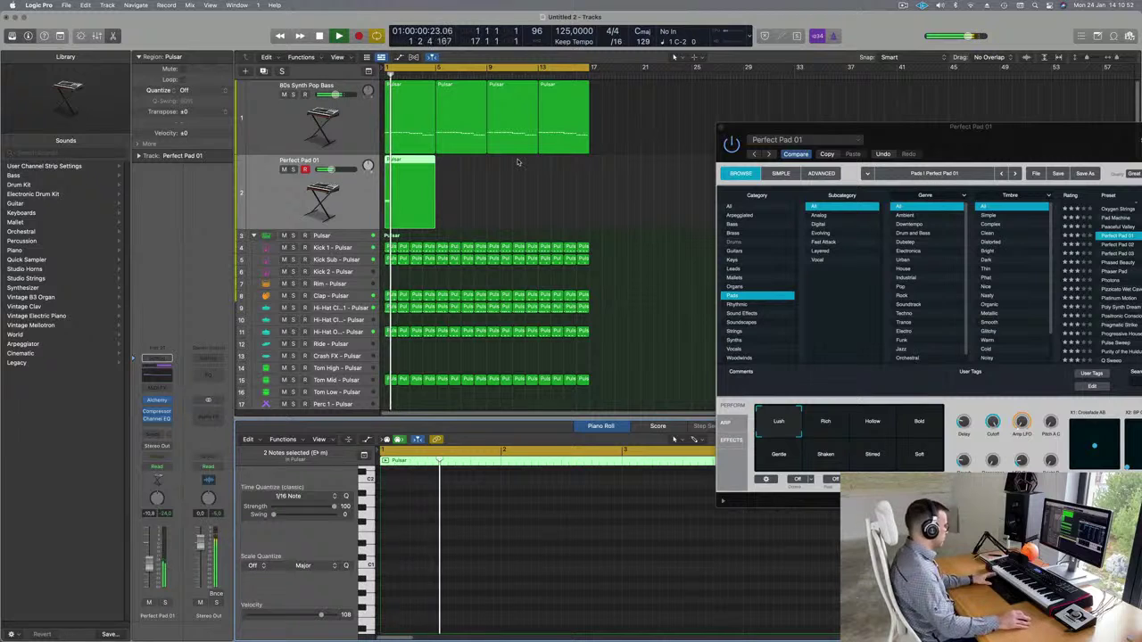
Bring the pad's Alchemy window back into view, set its Delay to 25.0 %, and move the window aside.
key(space)
drag(991, 136, 763, 174)
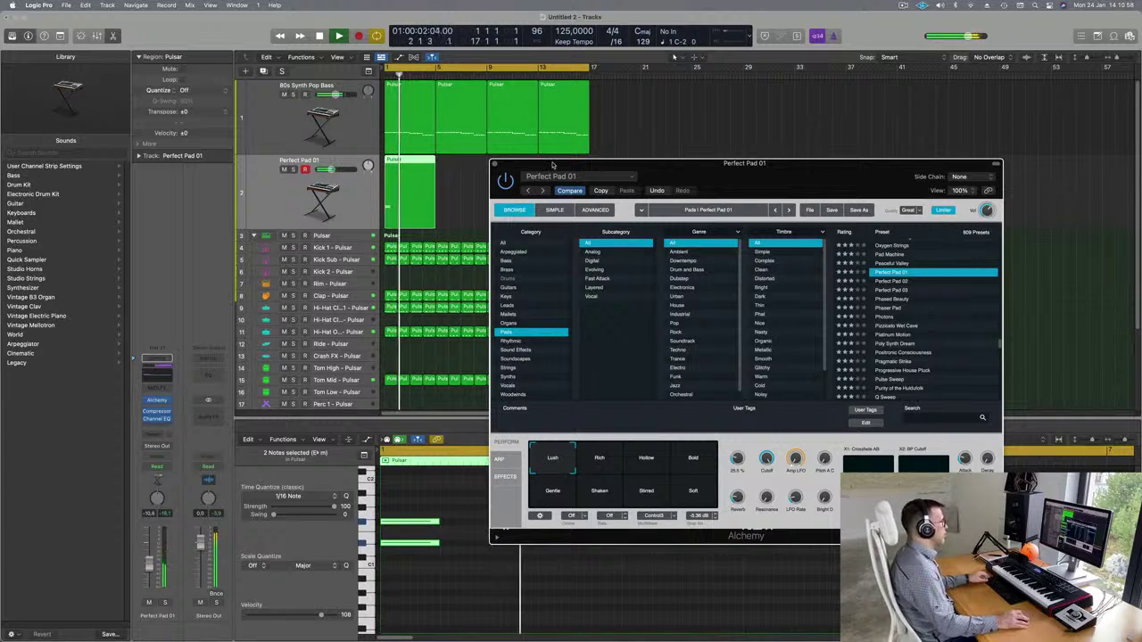
drag(553, 166, 607, 184)
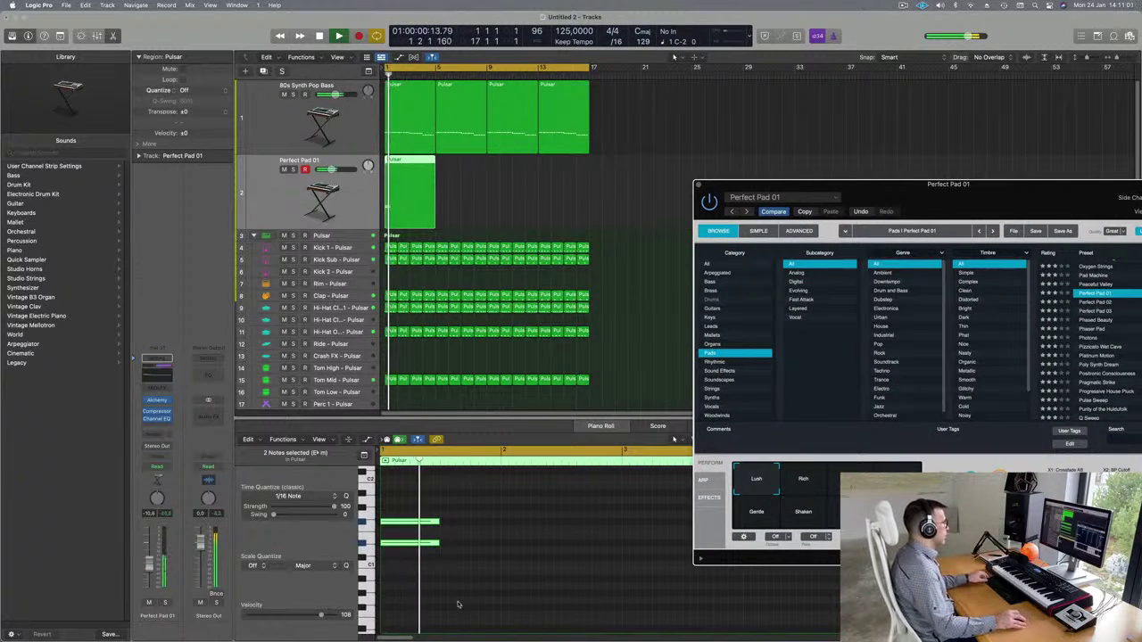
Copy the pad's two-note chord to bar 3, raise the copy, and delete the surplus lower notes to leave a two-note chord.
scroll(434, 508, down, 5)
drag(423, 512, 491, 523)
key(Return)
drag(491, 523, 493, 510)
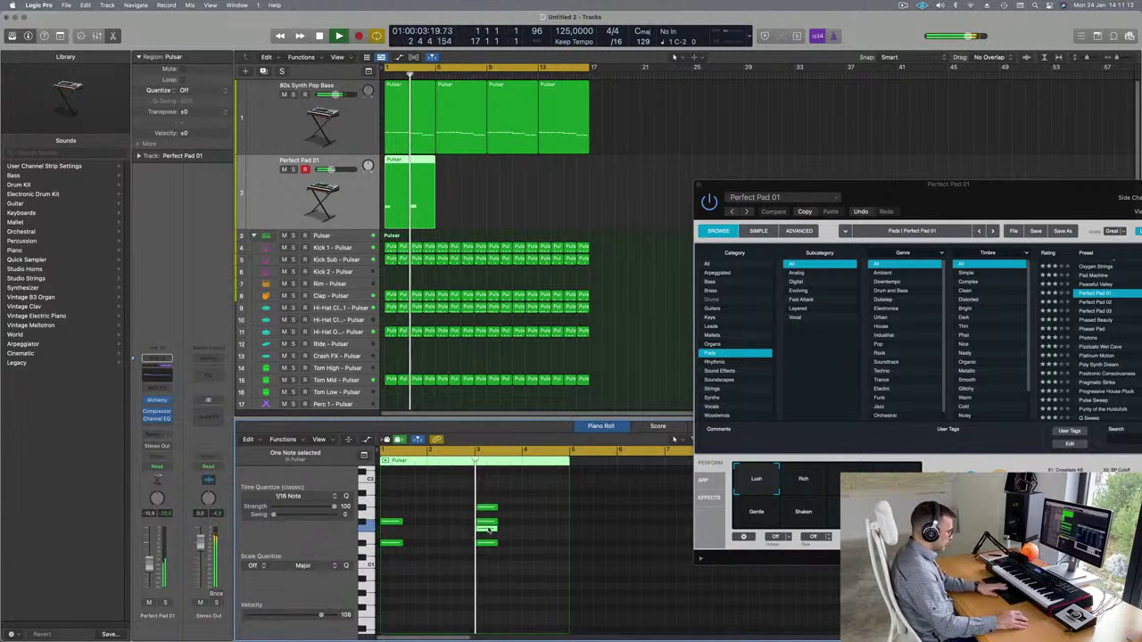
click(486, 544)
key(Delete)
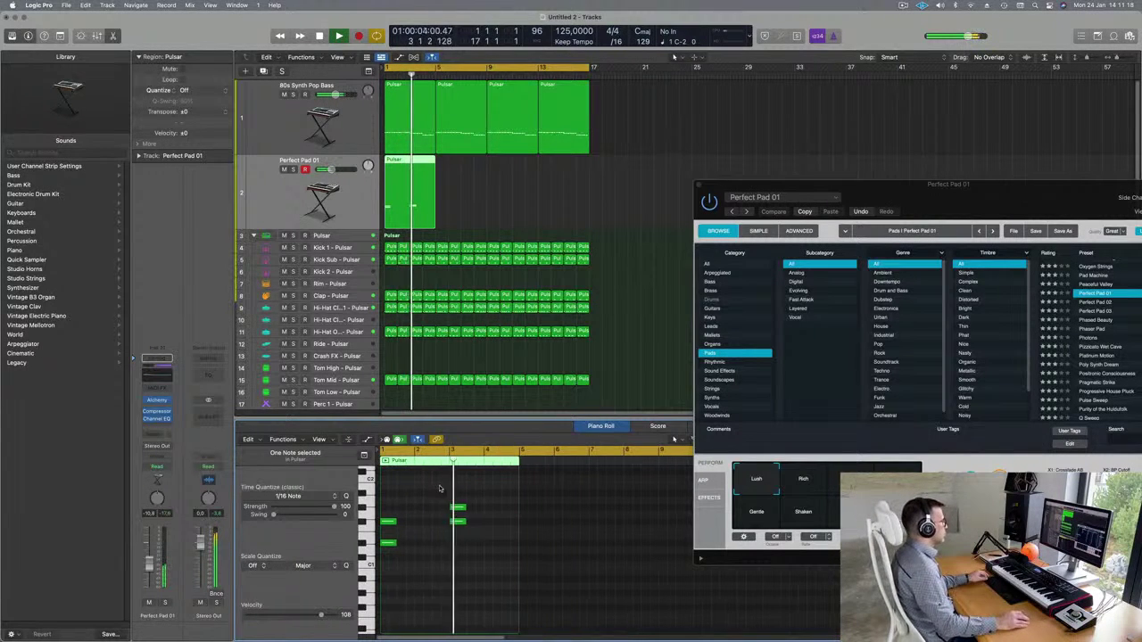
key(Return)
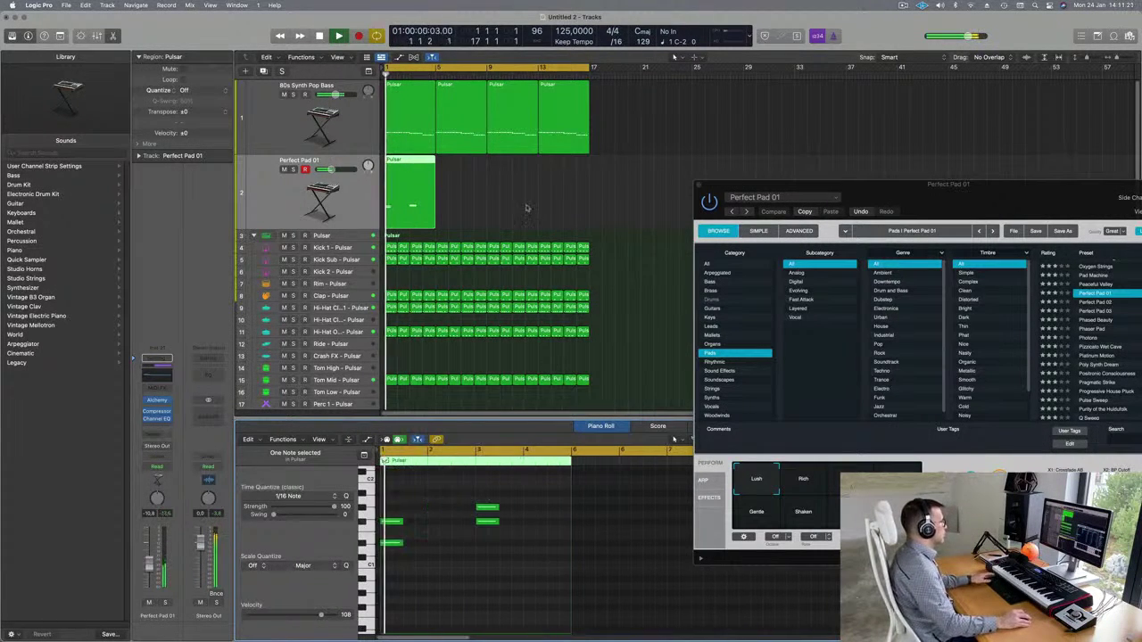
Bring the pad's Alchemy window into view, switch its performance snapshot to Bold, and move the window clear of the piano roll.
drag(882, 189, 656, 196)
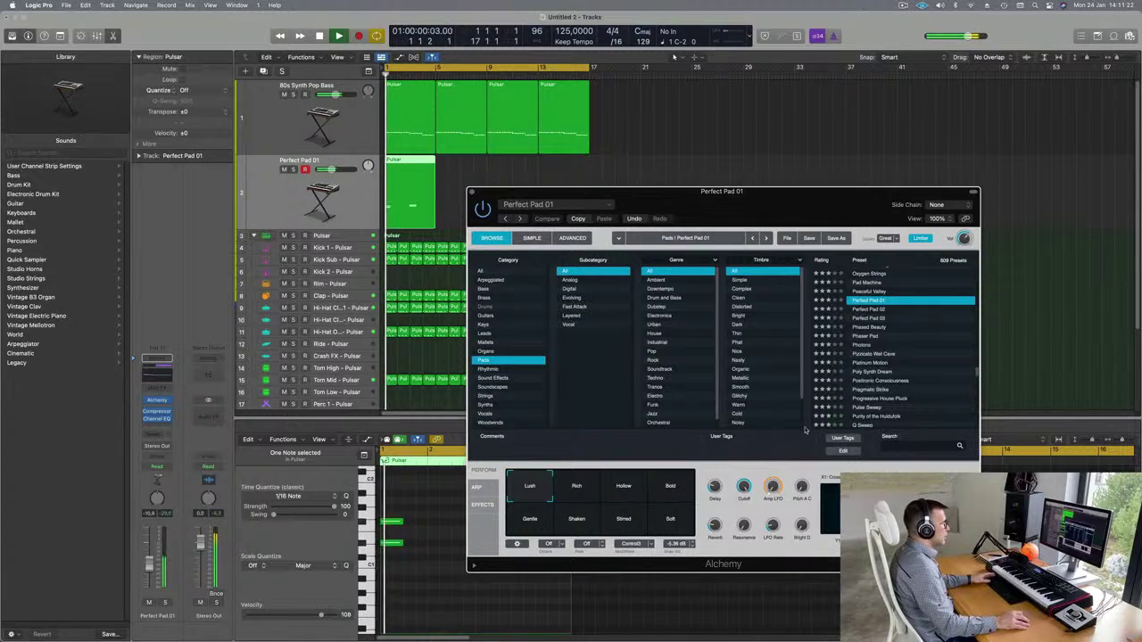
click(671, 485)
key(space)
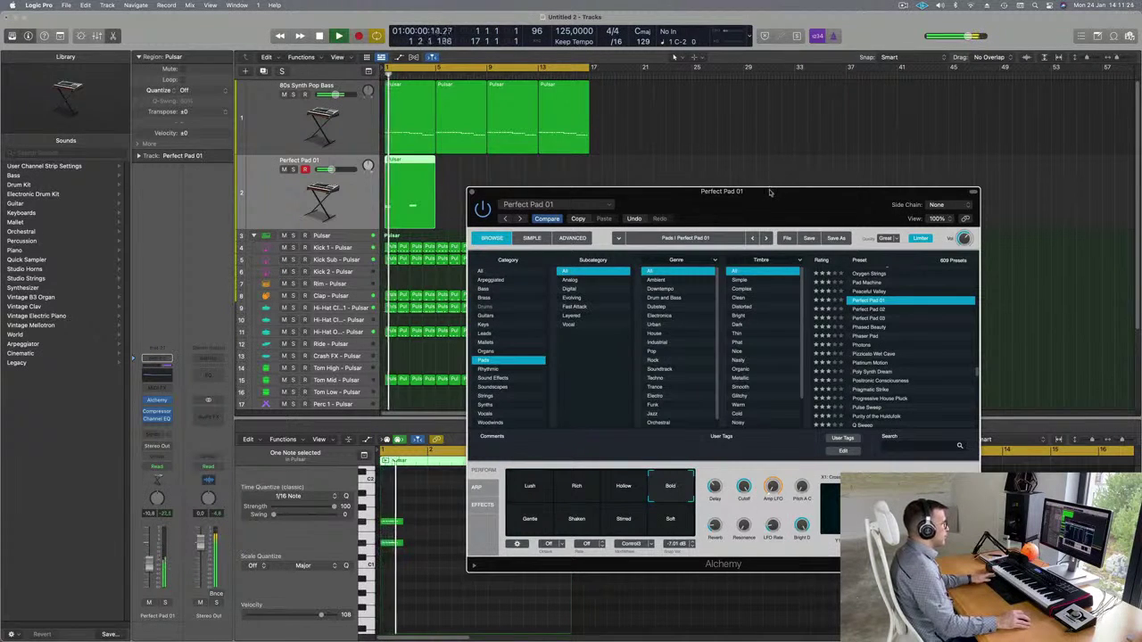
drag(770, 190, 863, 82)
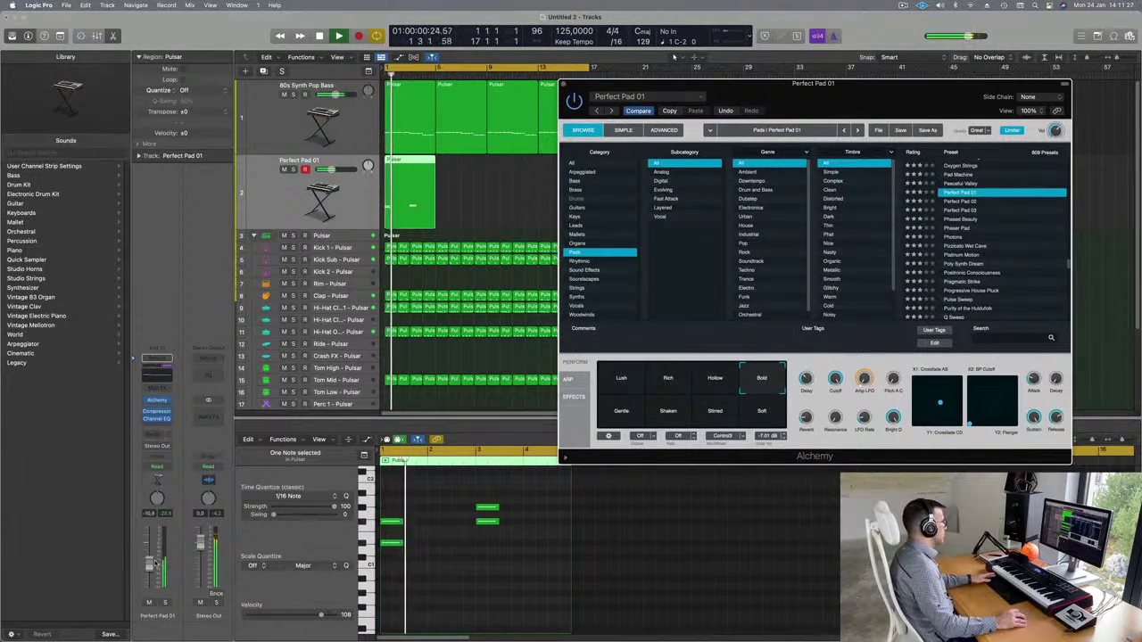
Add a Bus 4 send to the Perfect Pad 01 track and insert a SilverVerb reverb on Aux 4.
click(150, 437)
mouse_move(178, 449)
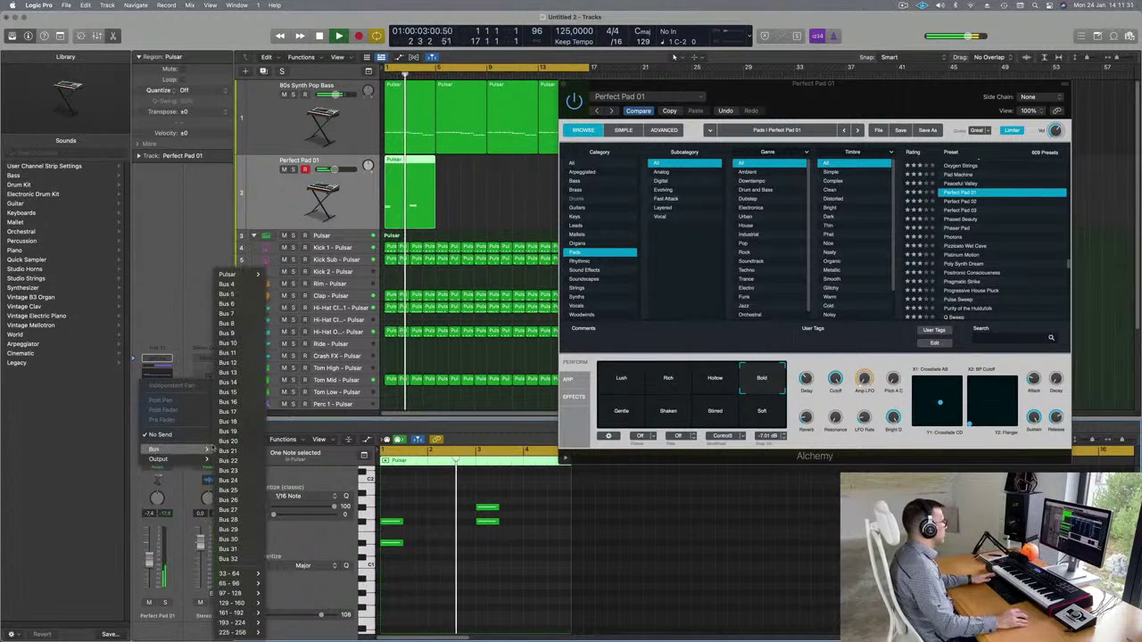
click(249, 285)
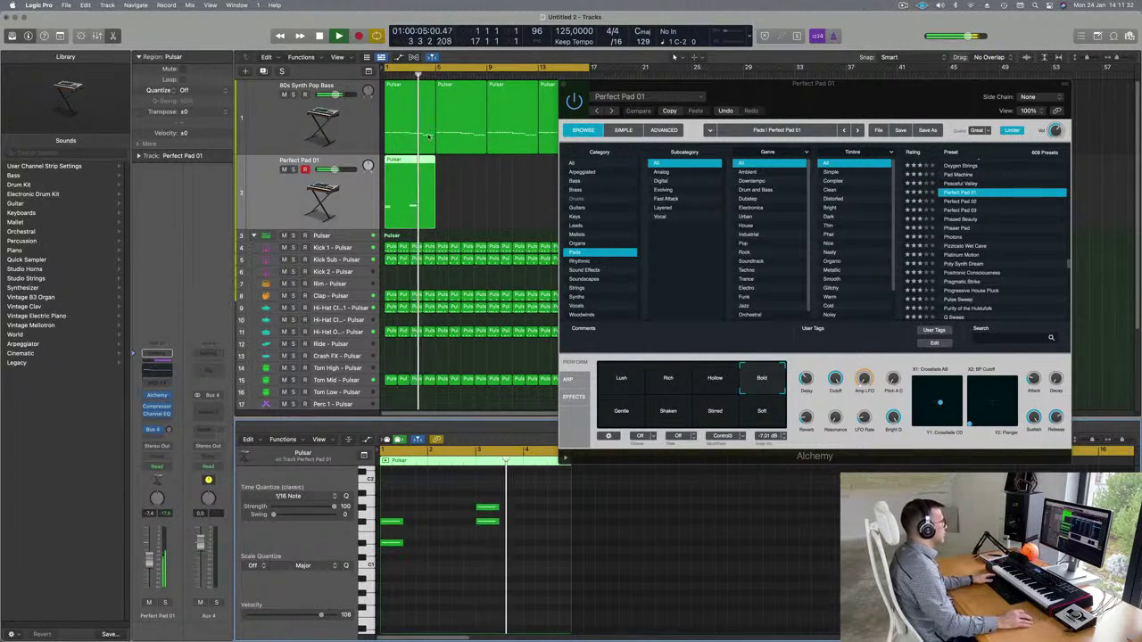
click(210, 410)
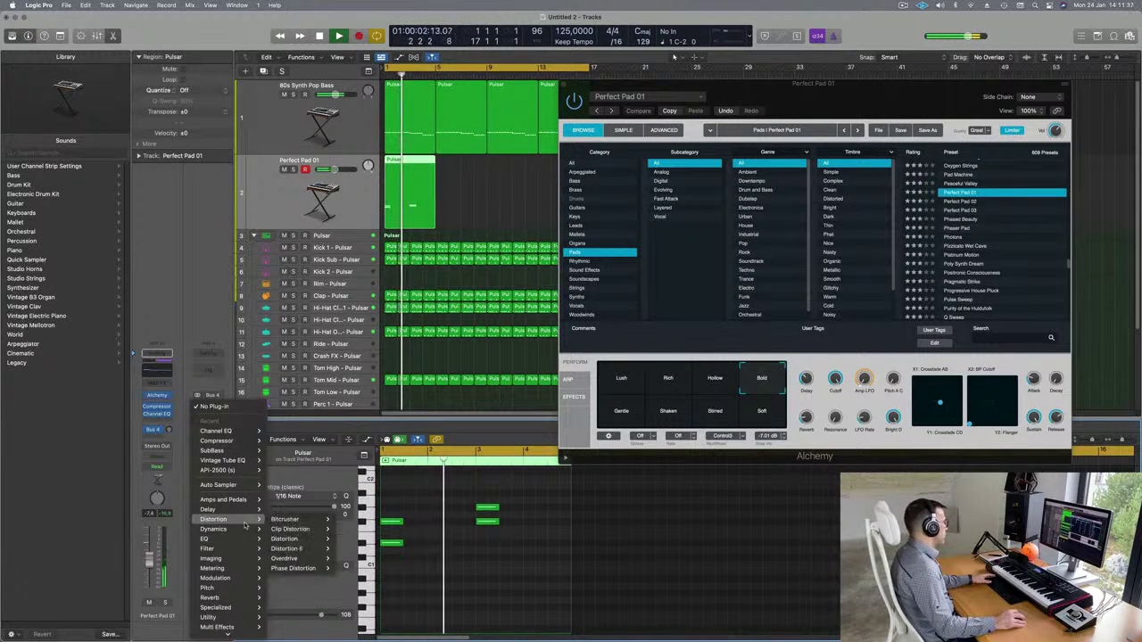
mouse_move(211, 597)
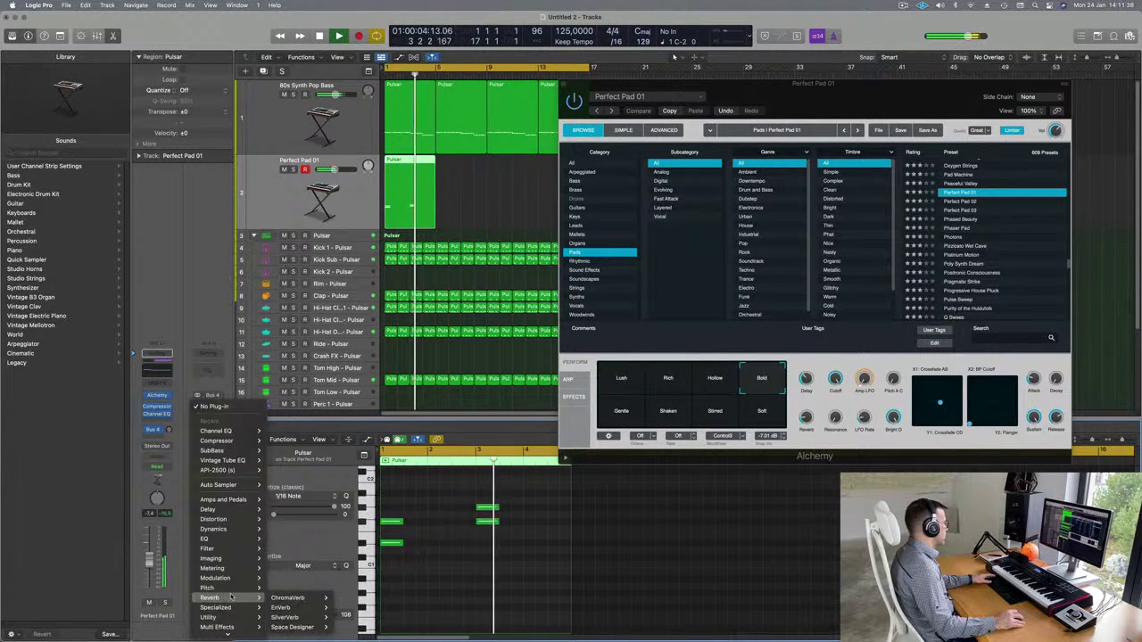
mouse_move(313, 618)
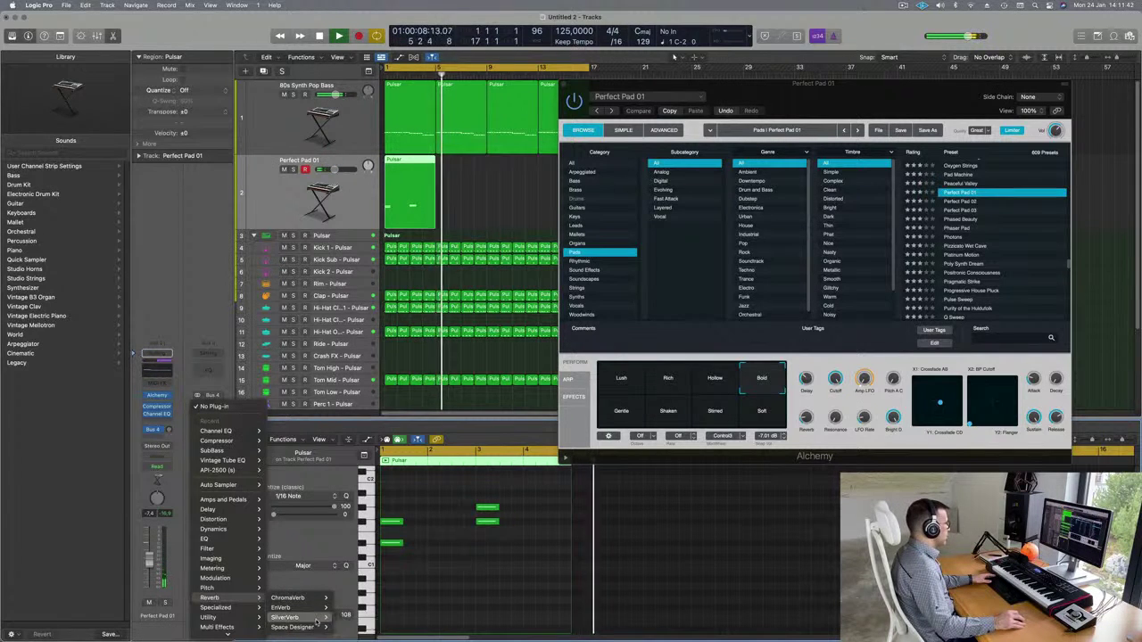
click(346, 618)
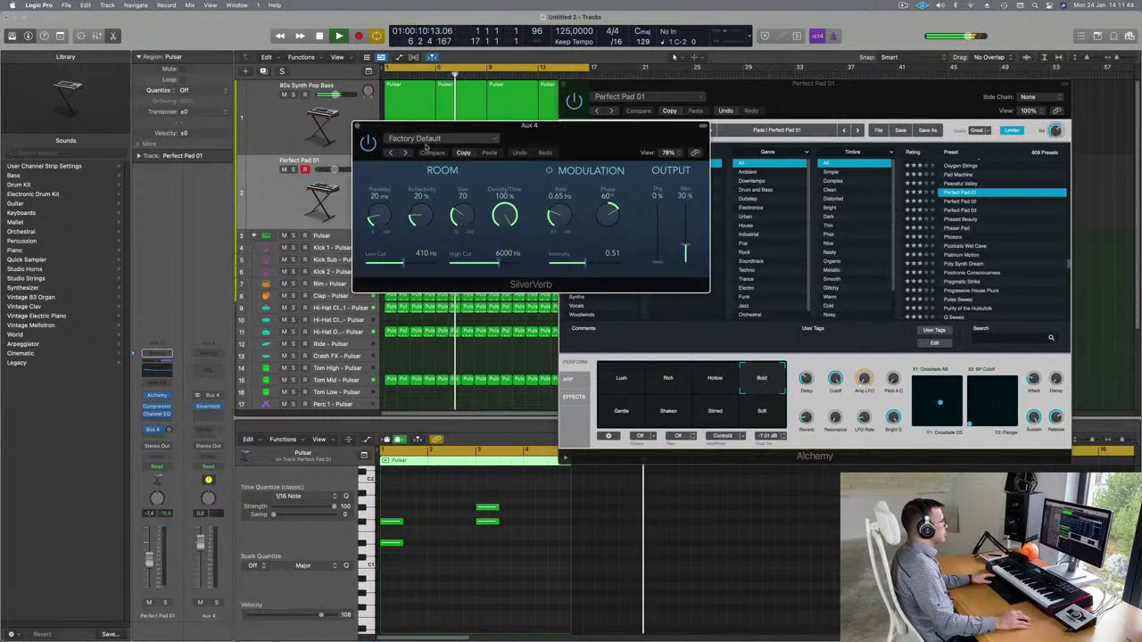
Load the grandiose preset in SilverVerb with Wet at 100 %, and audition it with the reverb window moved off the tracks.
click(446, 141)
click(447, 321)
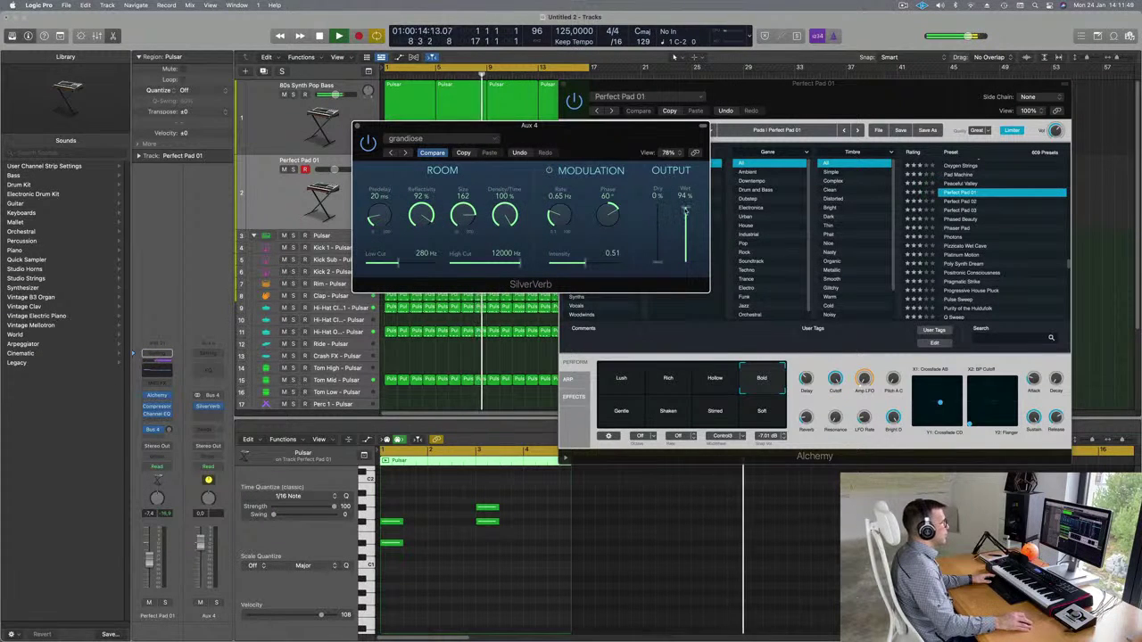
drag(518, 140, 791, 186)
key(Return)
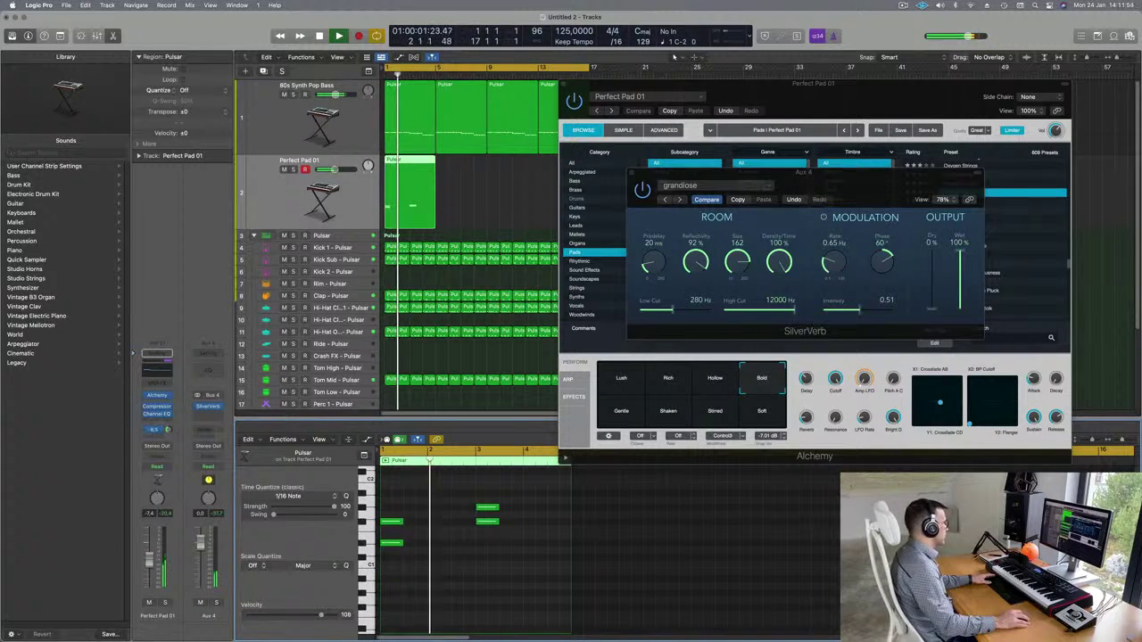
key(Return)
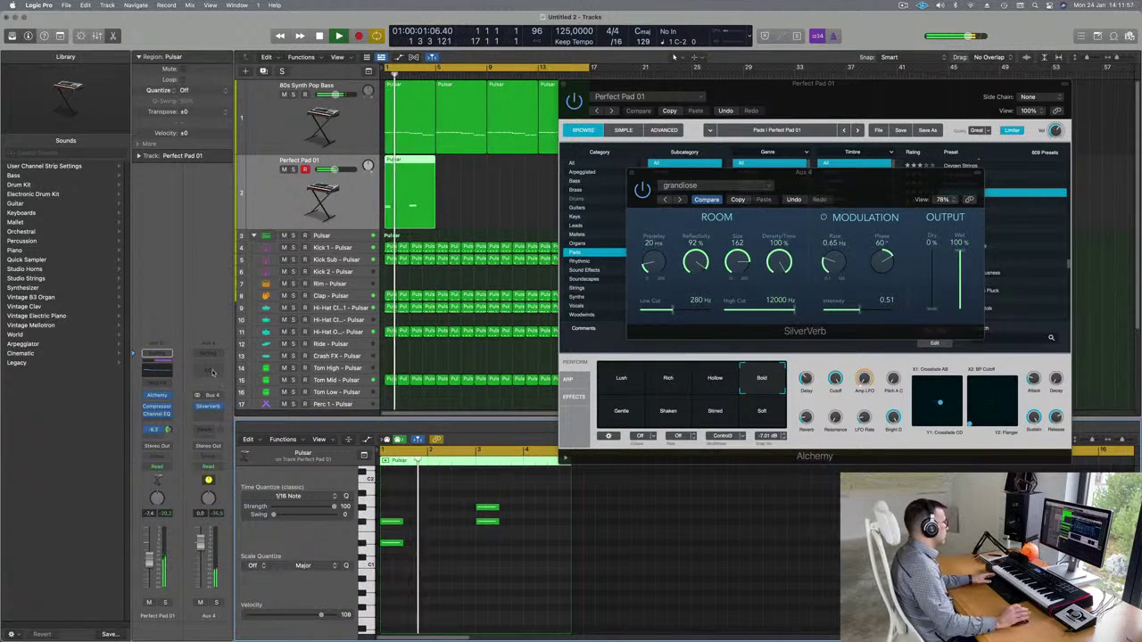
Add a Channel EQ to Aux 4 with a 12 dB/Oct low cut at 256 Hz, and close the EQ and Alchemy windows.
click(211, 372)
key(Return)
drag(408, 281, 637, 305)
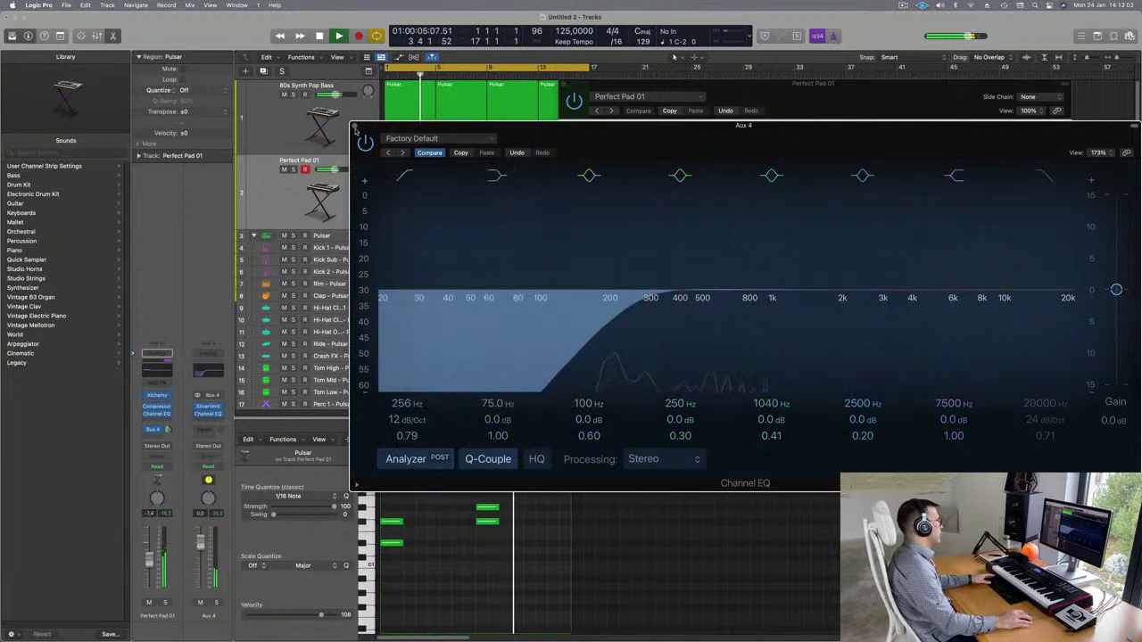
click(355, 127)
drag(597, 84, 495, 194)
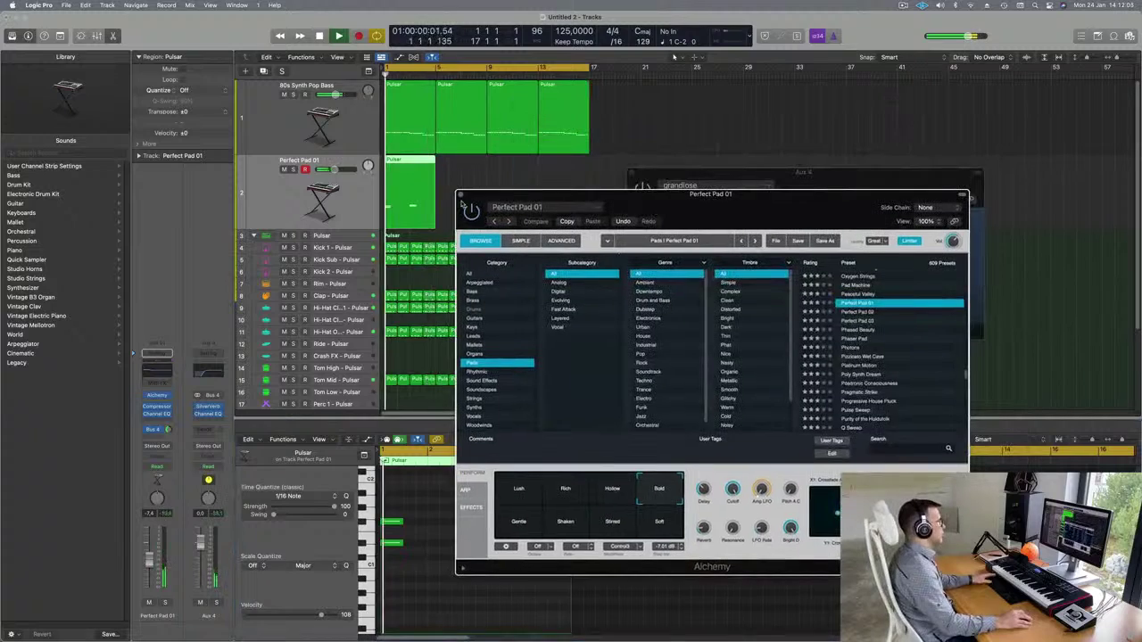
click(461, 195)
Repeat the four-bar pad region three times to fill the track up to bar 17, and select all four pad regions.
click(469, 182)
click(409, 197)
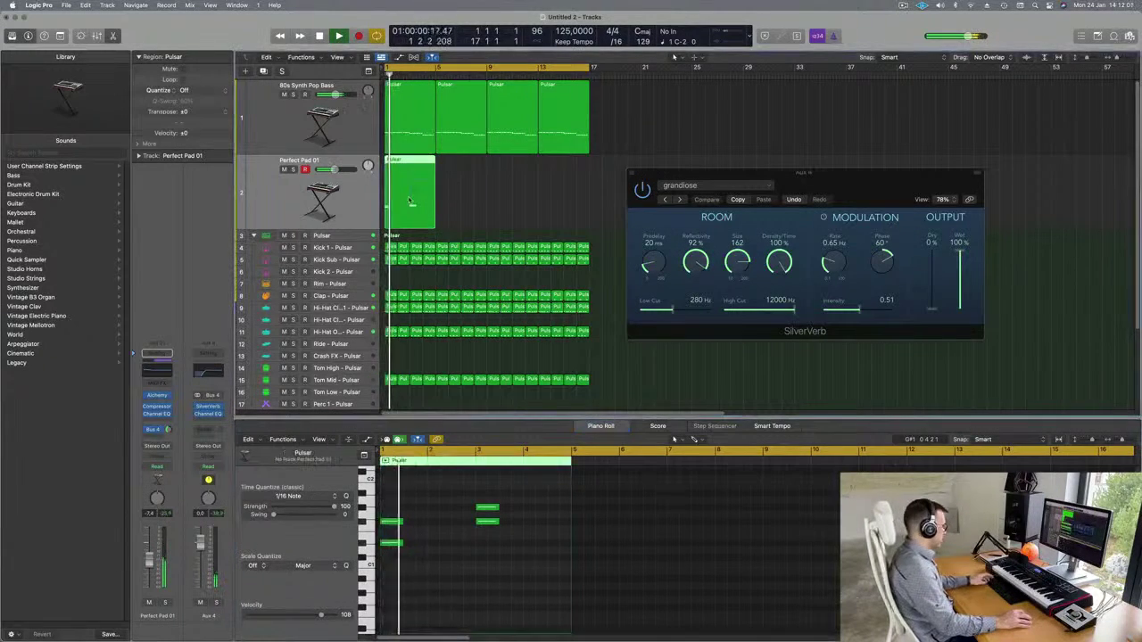
key(super+r)
key(super+r)
key(super+r)
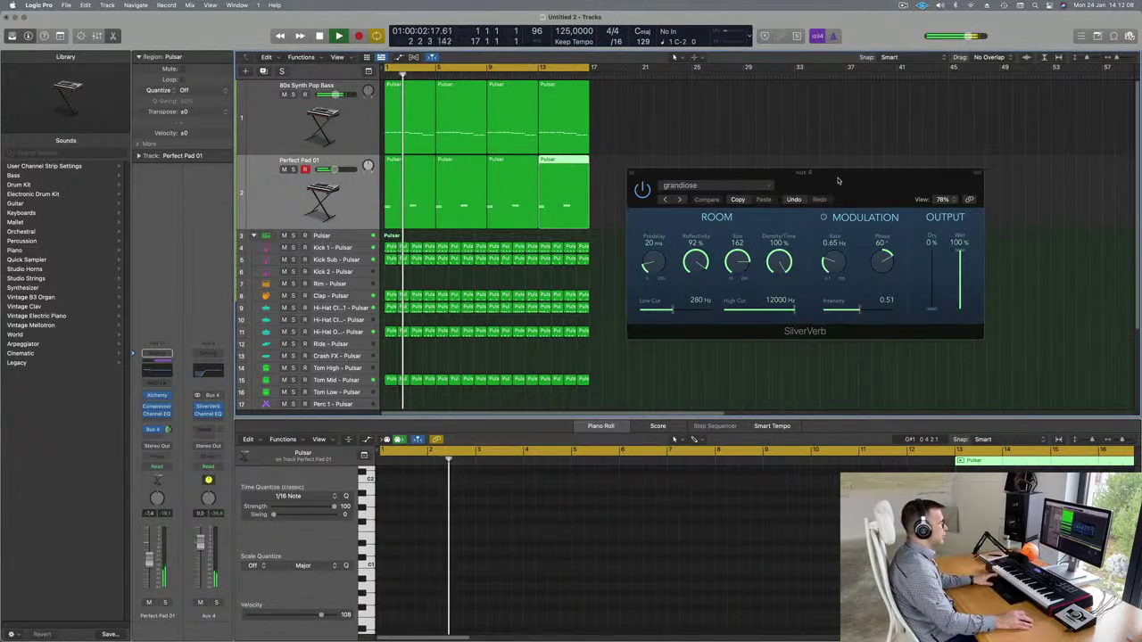
click(356, 216)
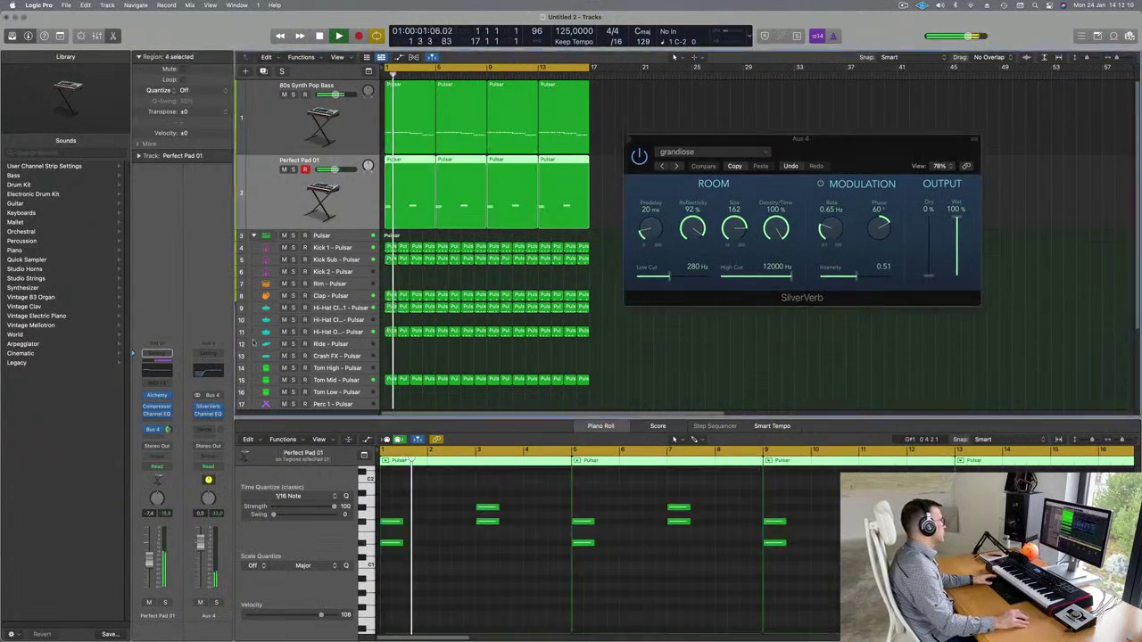
Reopen the pad's Alchemy, audition the Gentle, Shaken, Stirred and Soft snapshots, choose Lush, and move the window aside.
click(157, 396)
drag(785, 207, 618, 162)
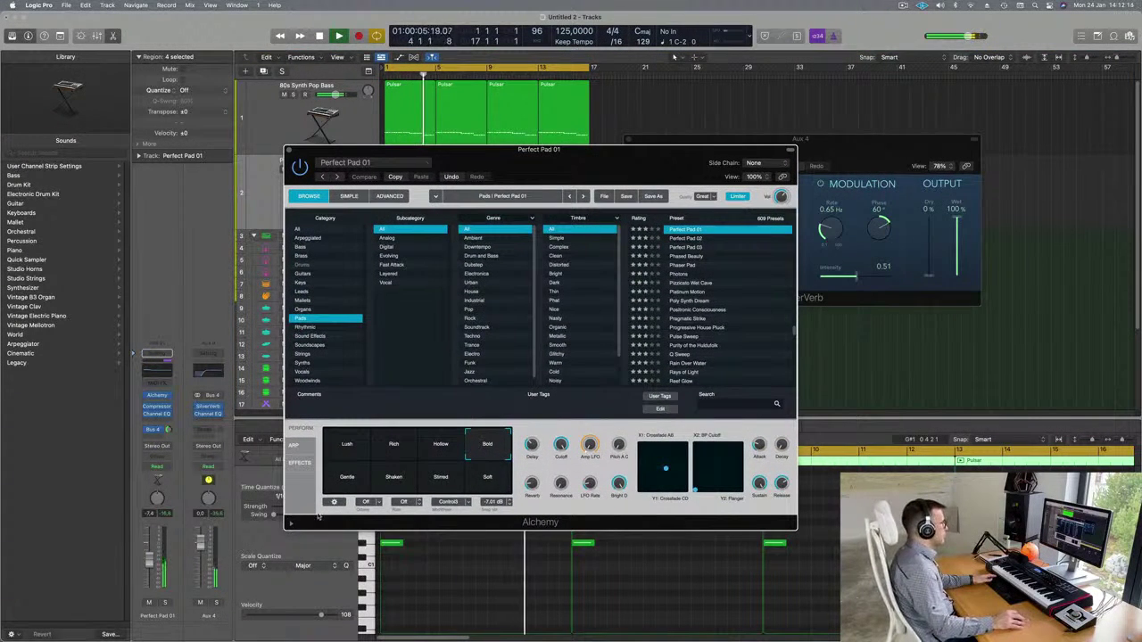
click(348, 478)
click(393, 483)
click(441, 478)
click(488, 477)
click(357, 442)
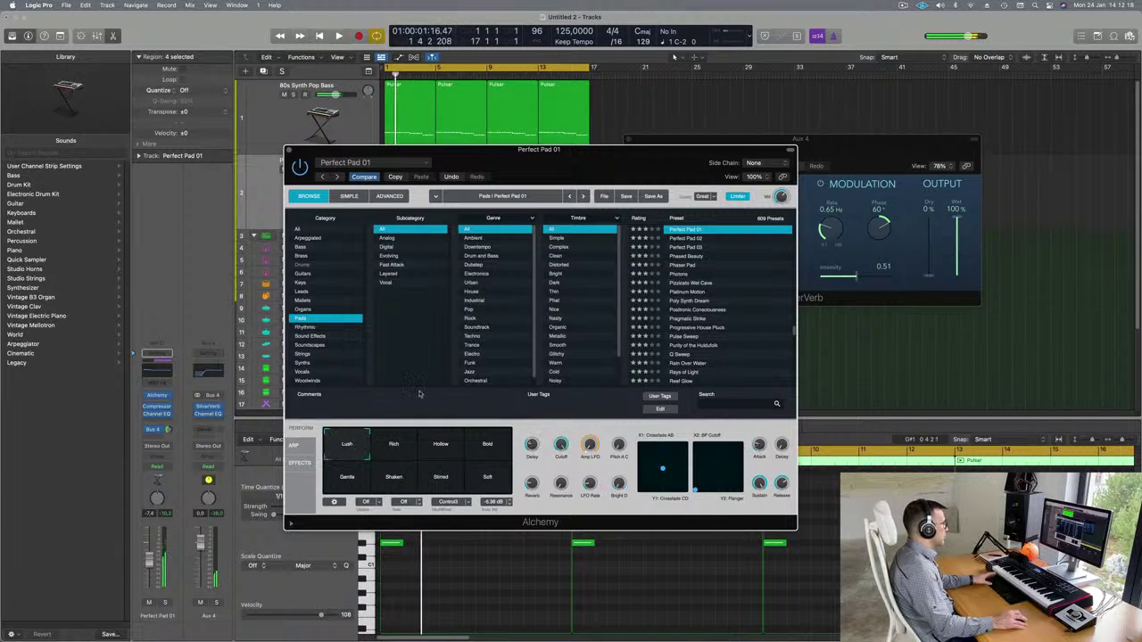
drag(540, 164, 1068, 155)
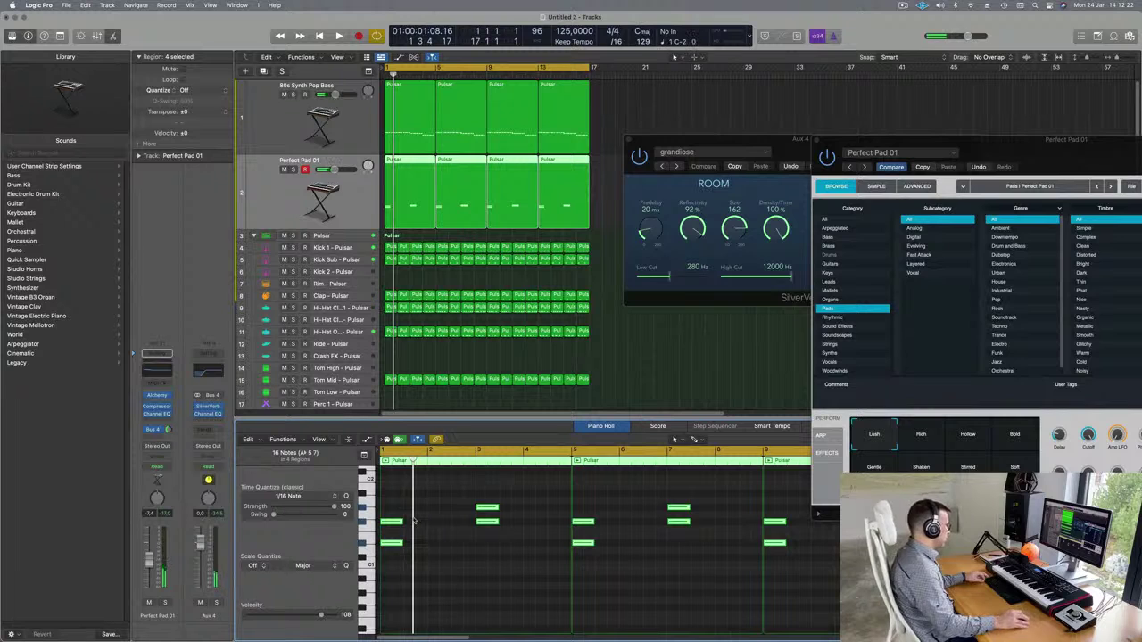
Copy the 16 selected pad notes up seven semitones across all four regions, and play back the thickened chords.
scroll(412, 525, up, 2)
drag(391, 555, 397, 511)
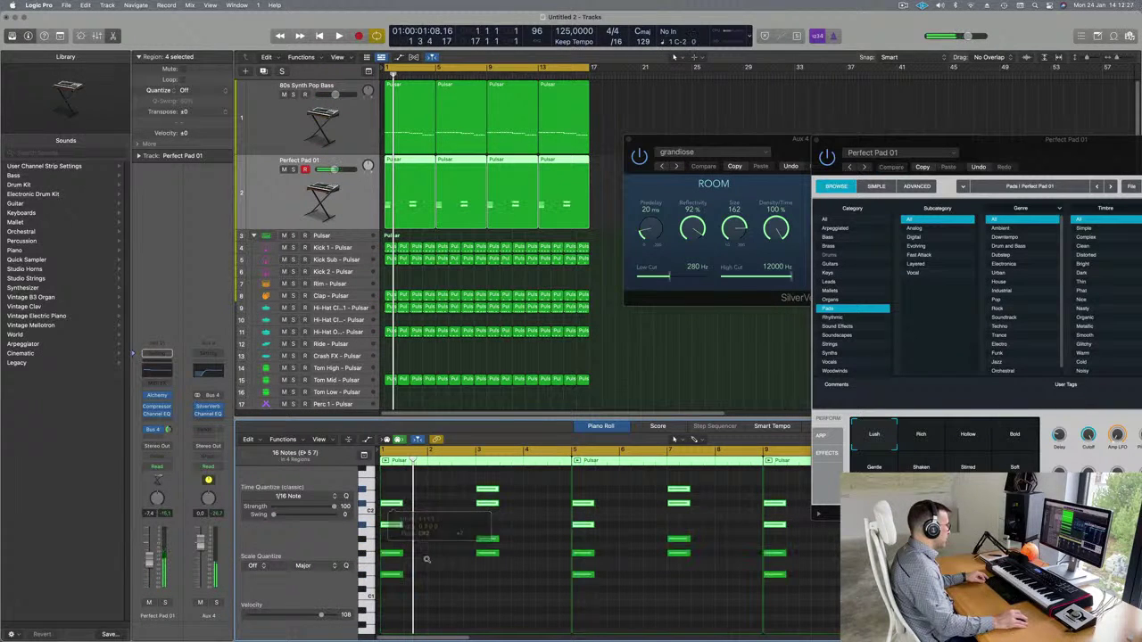
scroll(427, 560, left, 1)
key(space)
scroll(425, 559, left, 3)
key(space)
key(space)
Bring the pad's Alchemy window back, deselect the notes, and switch the snapshot to Bold during playback.
drag(1029, 140, 743, 156)
key(space)
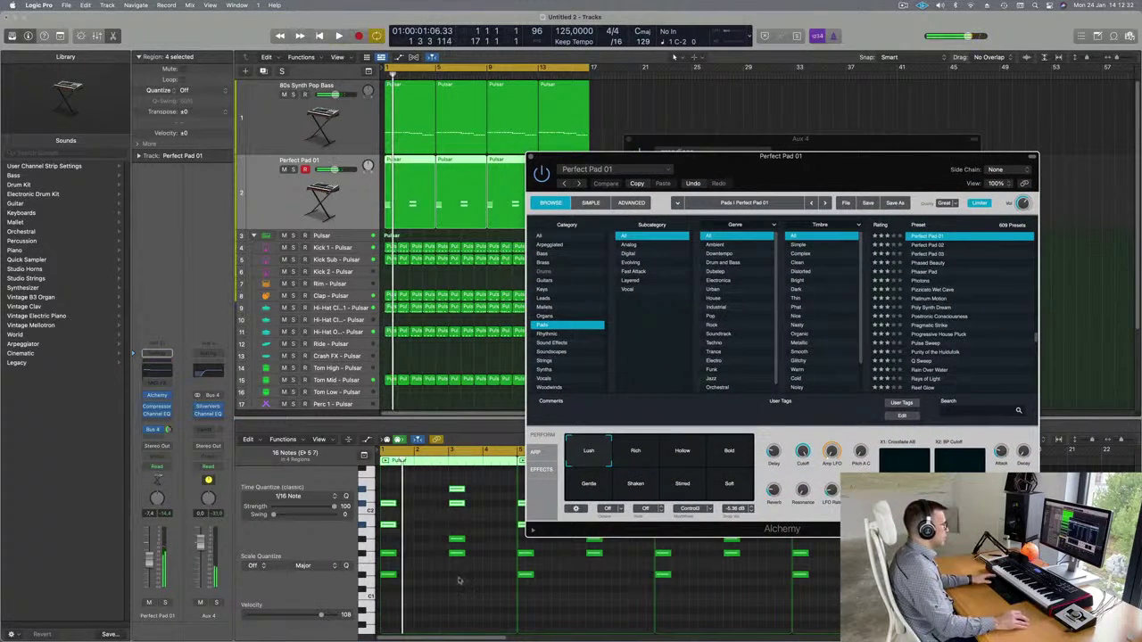
click(450, 599)
key(space)
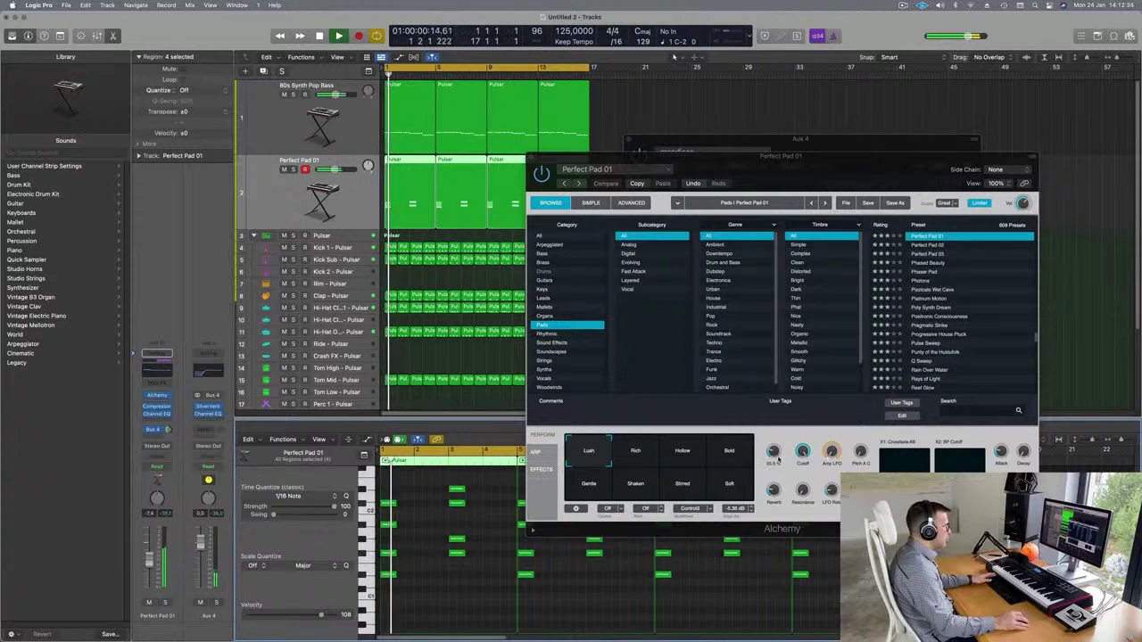
click(731, 450)
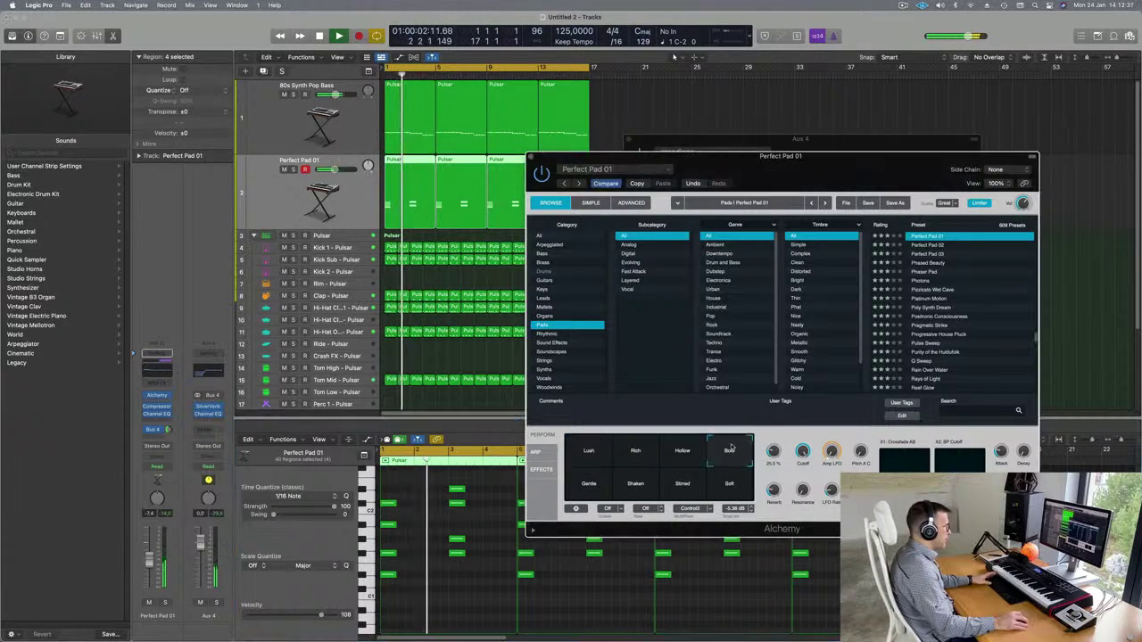
drag(858, 156, 846, 131)
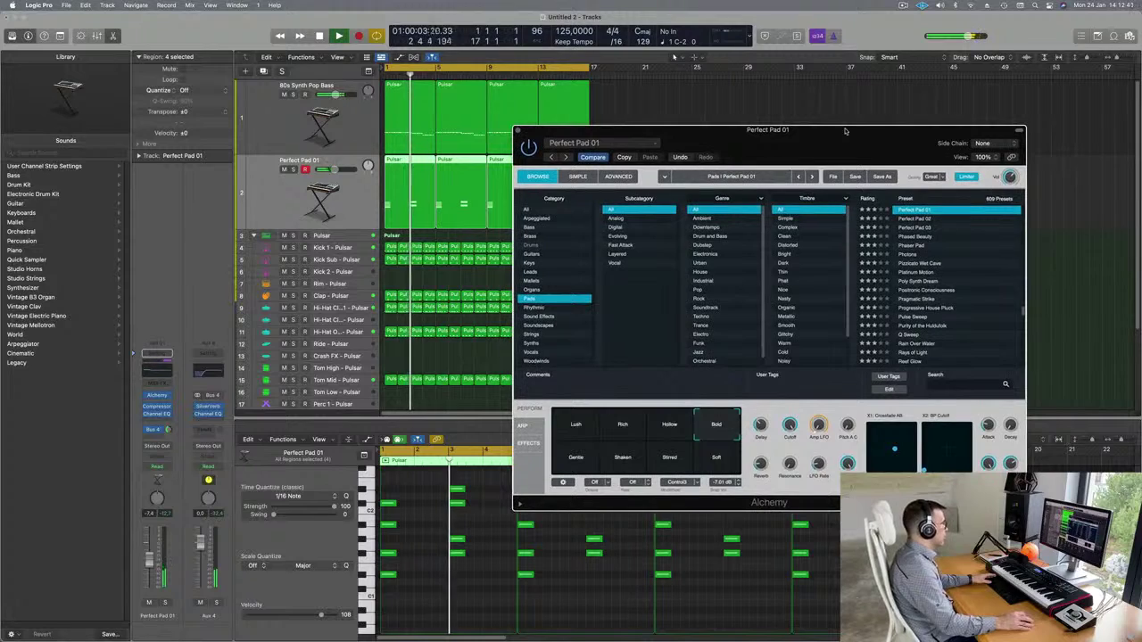
drag(877, 153, 776, 196)
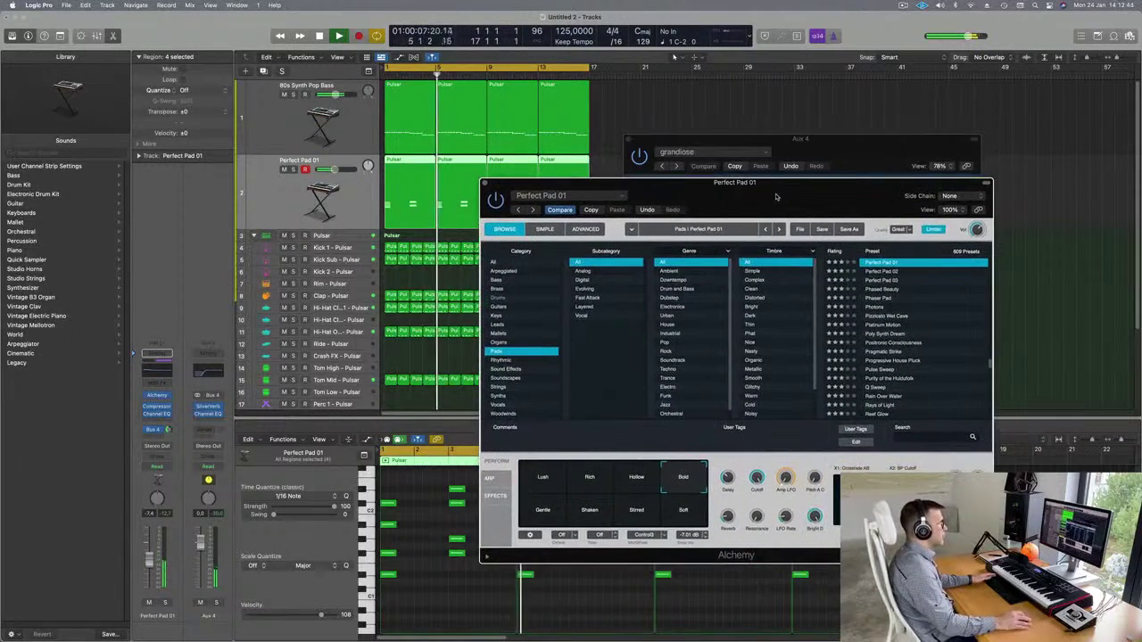
Try the Phased Beauty, Photons and Platinum Motion presets on the pad track.
click(885, 291)
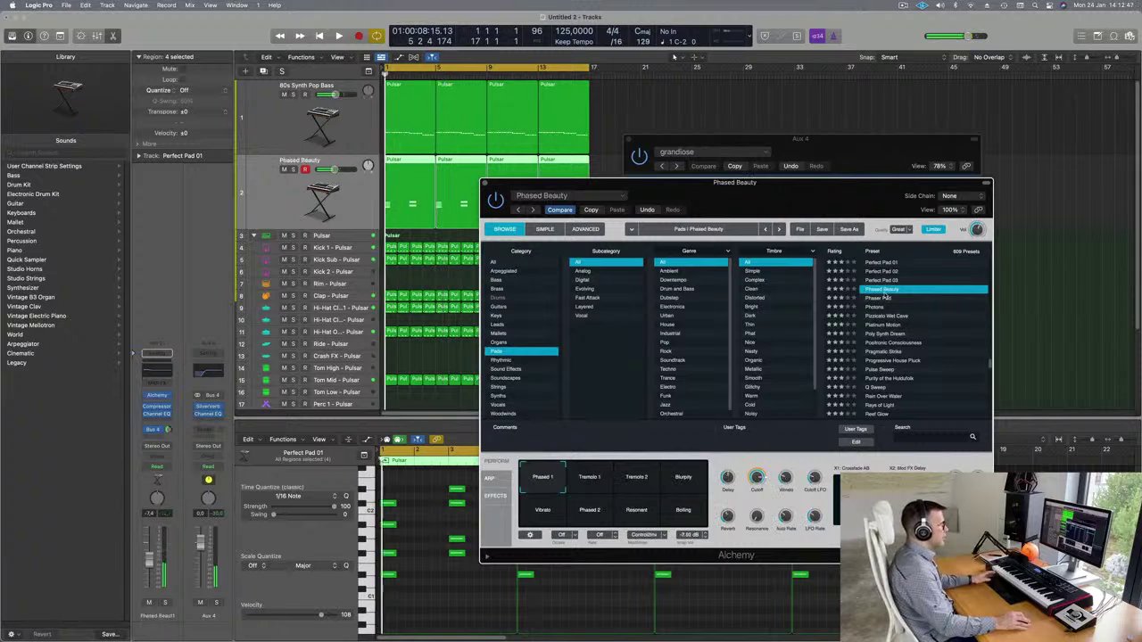
click(871, 307)
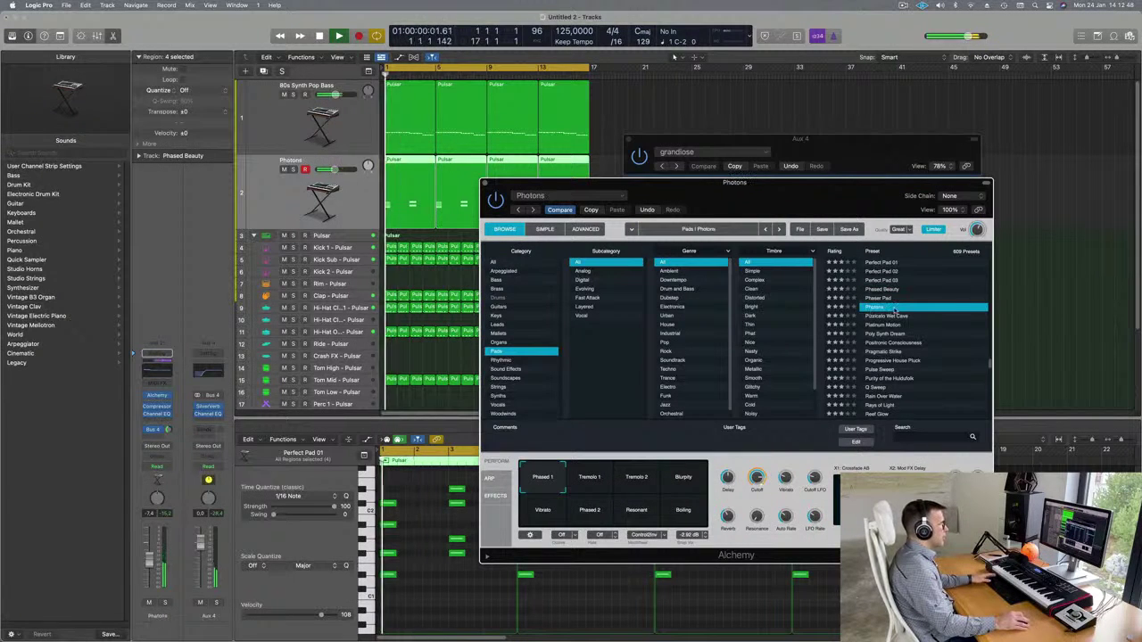
scroll(915, 301, down, 2)
click(886, 293)
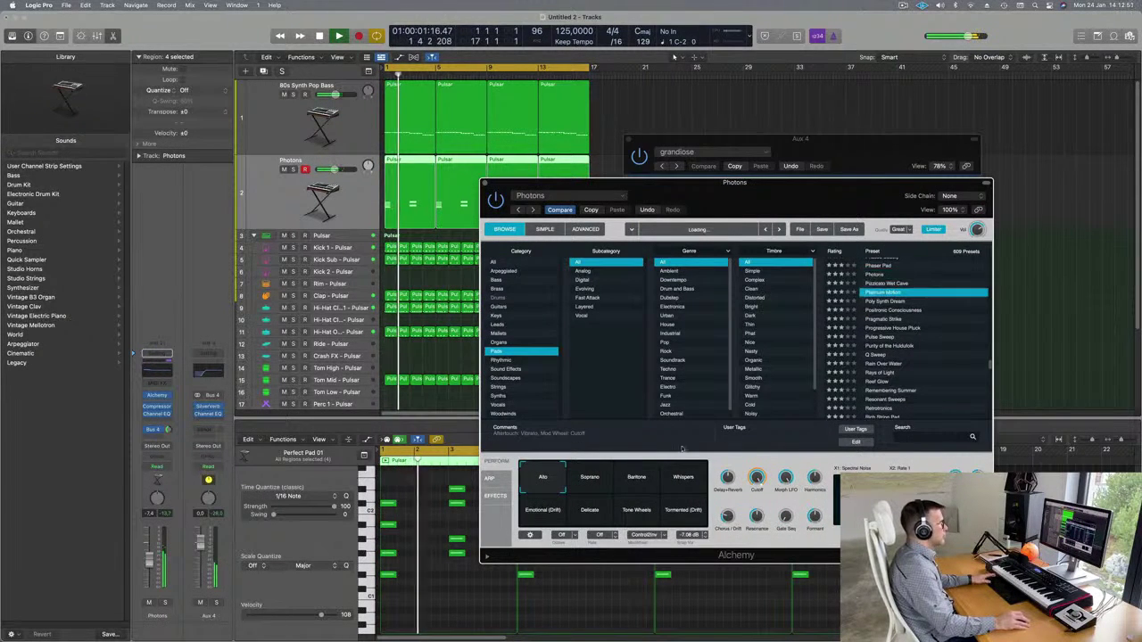
Transpose all 32 pad notes up one octave, and reload the Perfect Pad 01 preset with its window moved aside.
key(super+a)
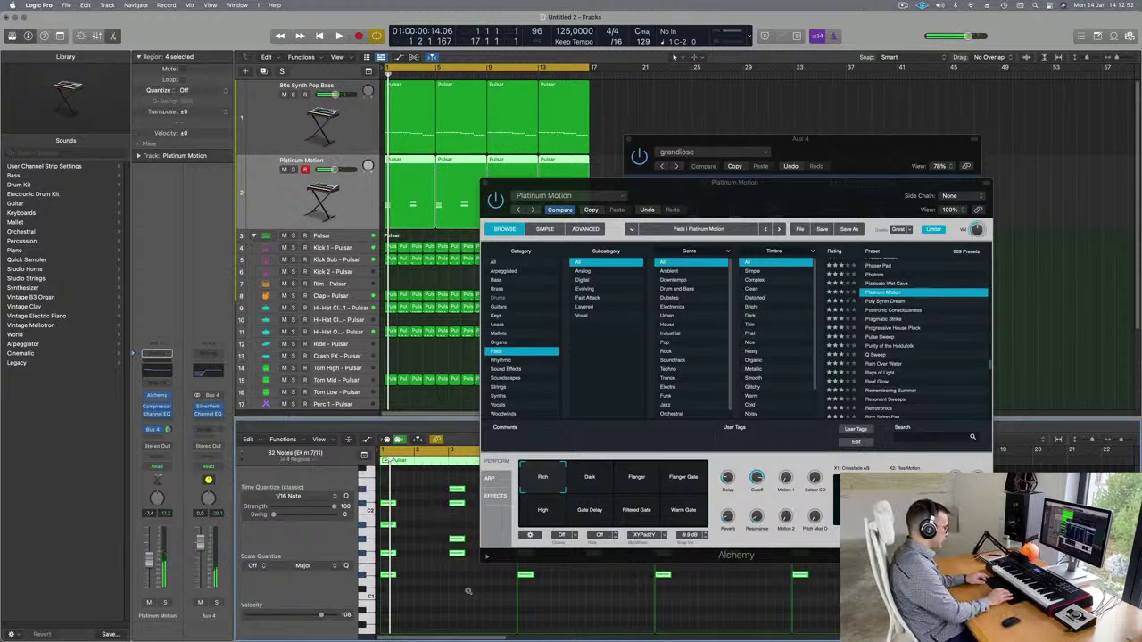
key(space)
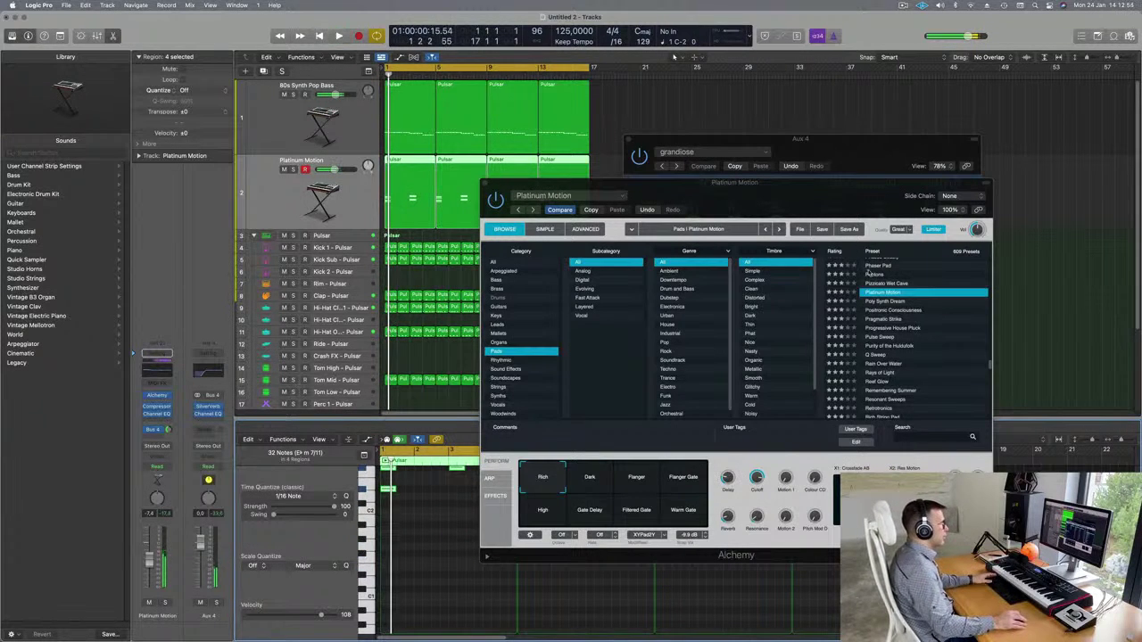
scroll(882, 282, up, 3)
click(885, 280)
drag(795, 192, 887, 128)
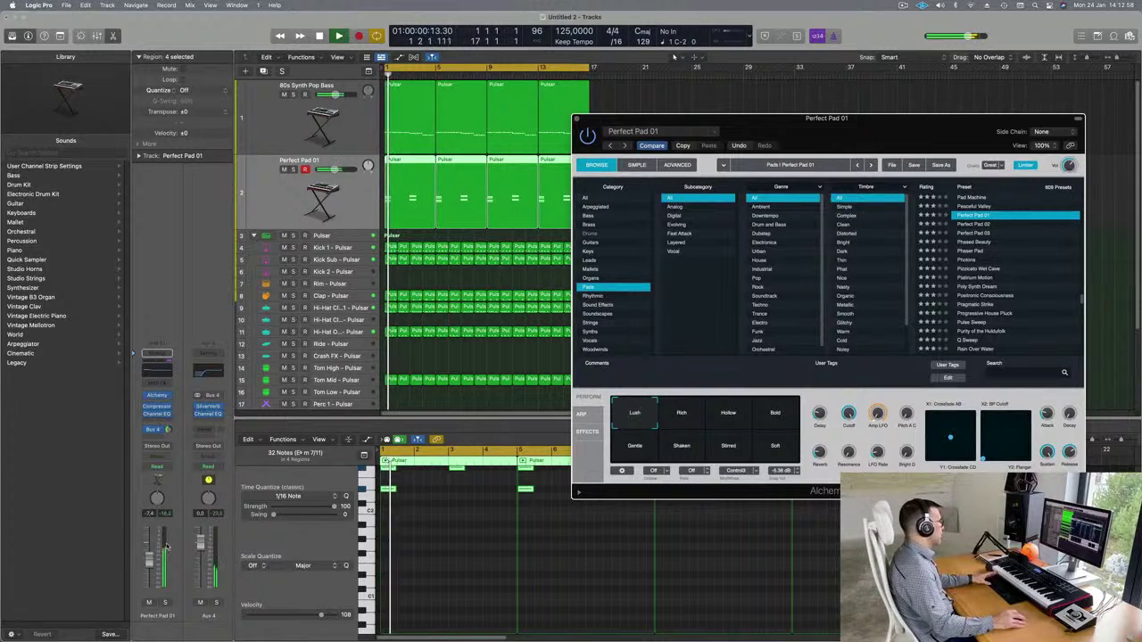
Lower the Perfect Pad 01 volume to -12.6 dB during playback, and close the Alchemy and SilverVerb windows.
key(space)
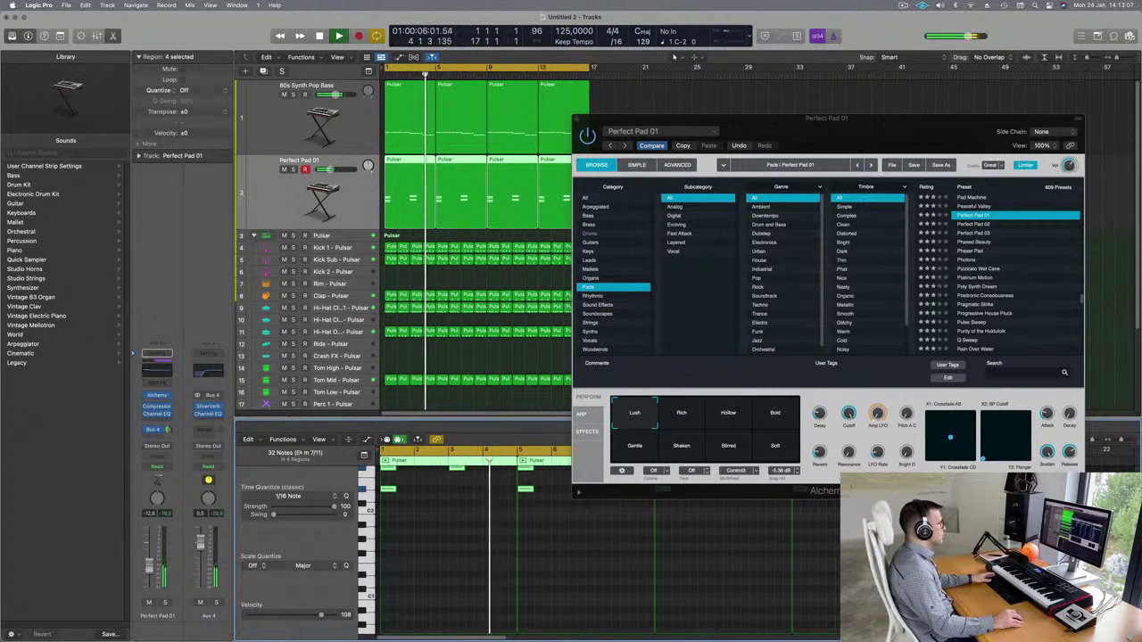
drag(855, 116, 725, 184)
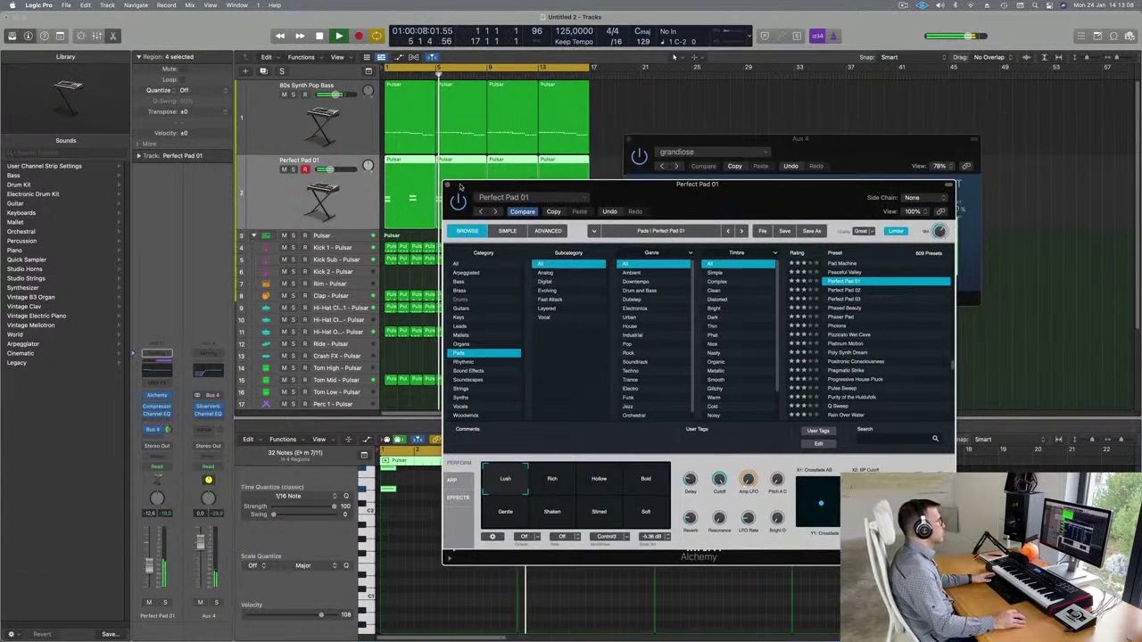
click(447, 184)
drag(716, 141, 704, 151)
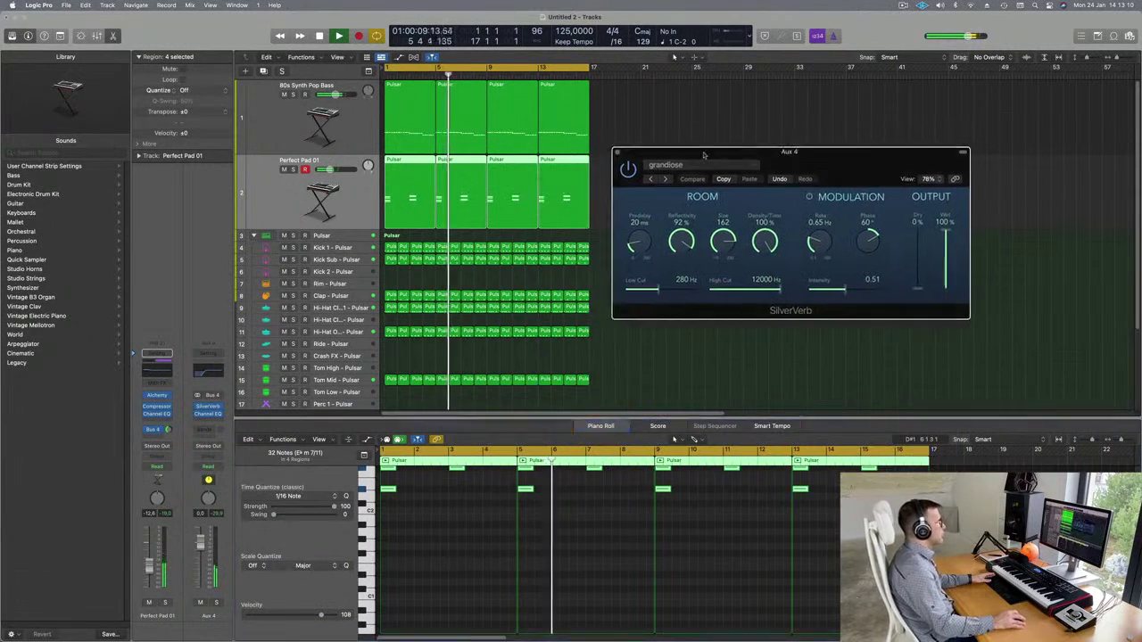
click(617, 149)
scroll(619, 218, down, 1)
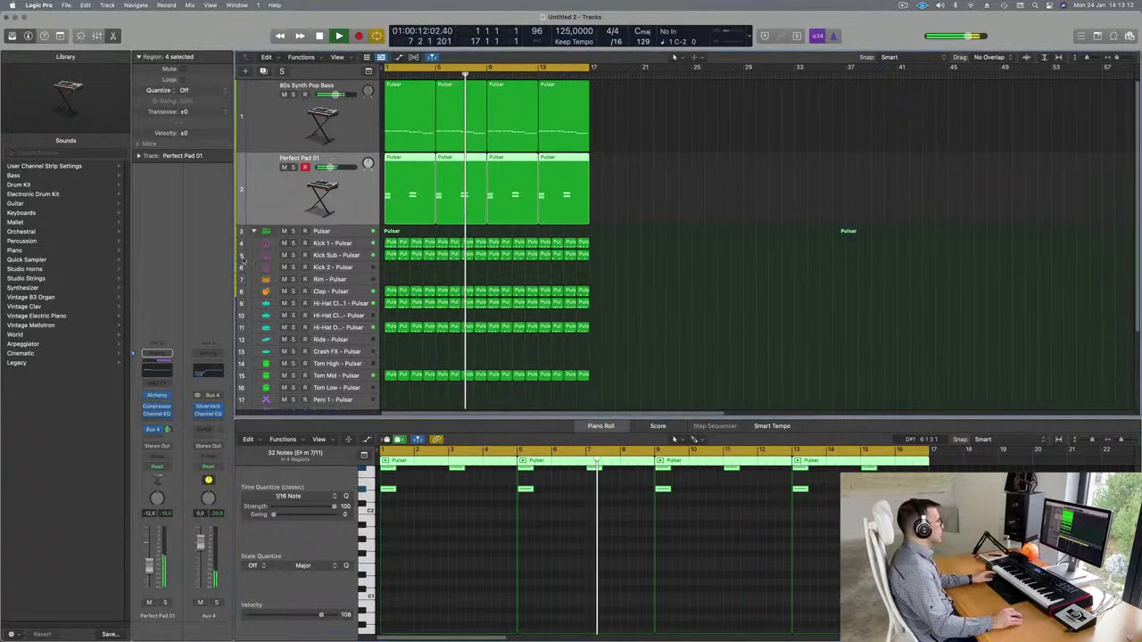
key(Return)
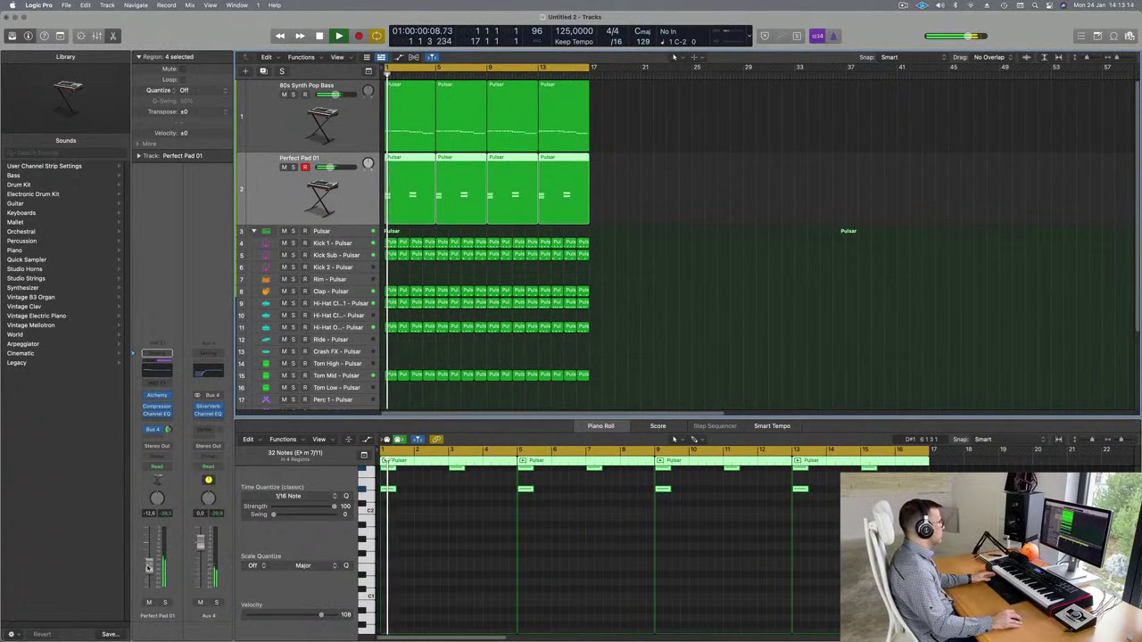
Duplicate the 80s Synth Pop Bass track, copy its four regions onto the duplicate, and mute the duplicate.
click(290, 123)
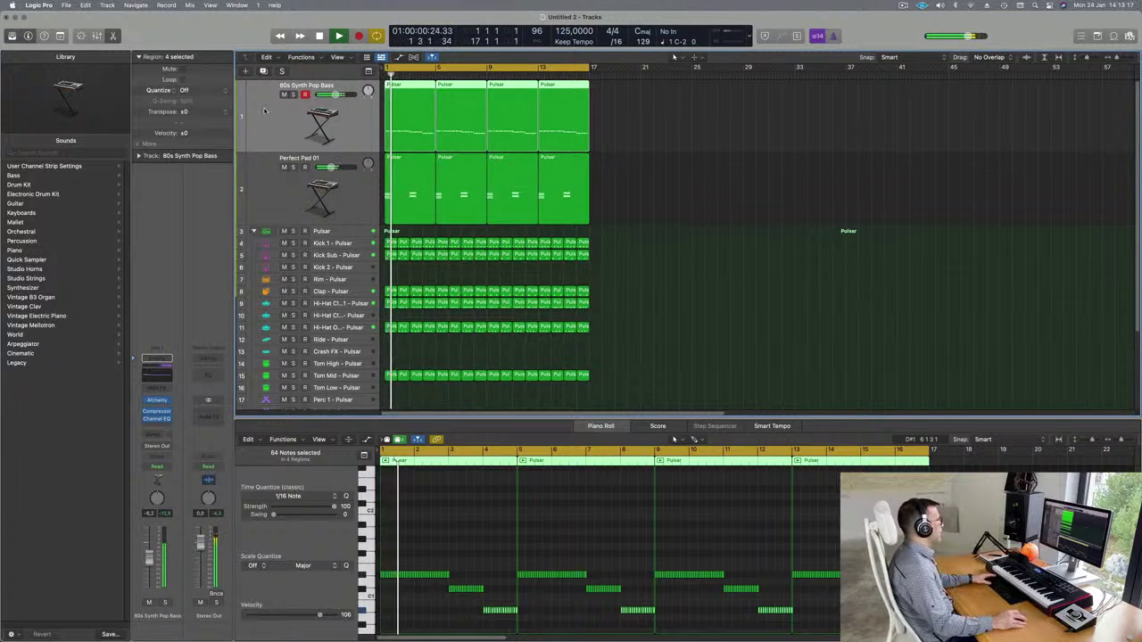
key(super+d)
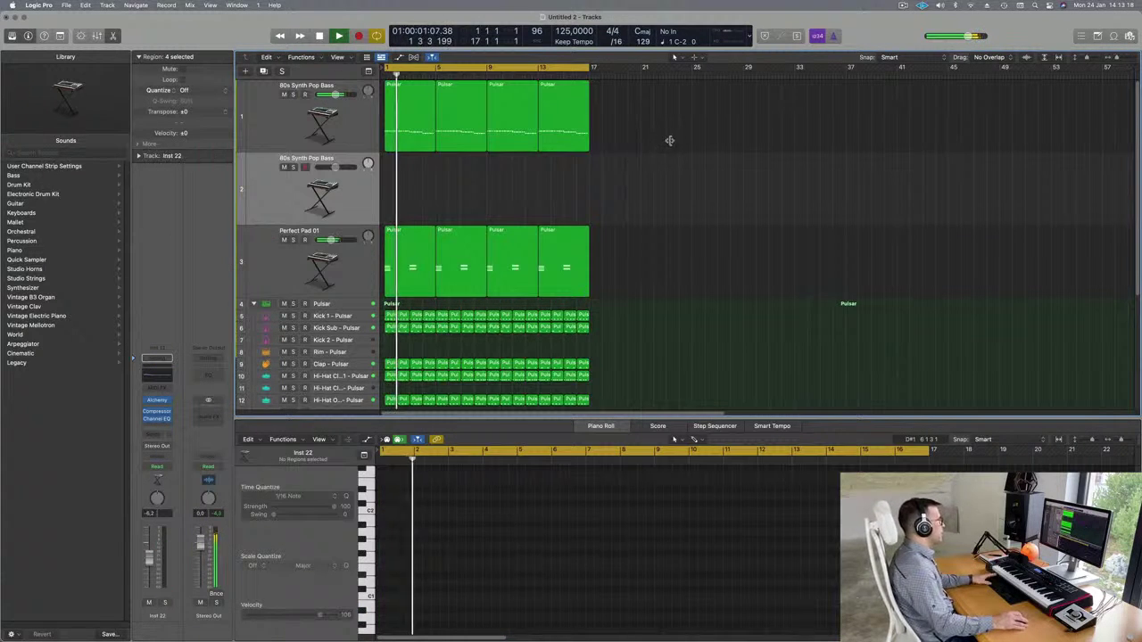
drag(408, 125, 408, 192)
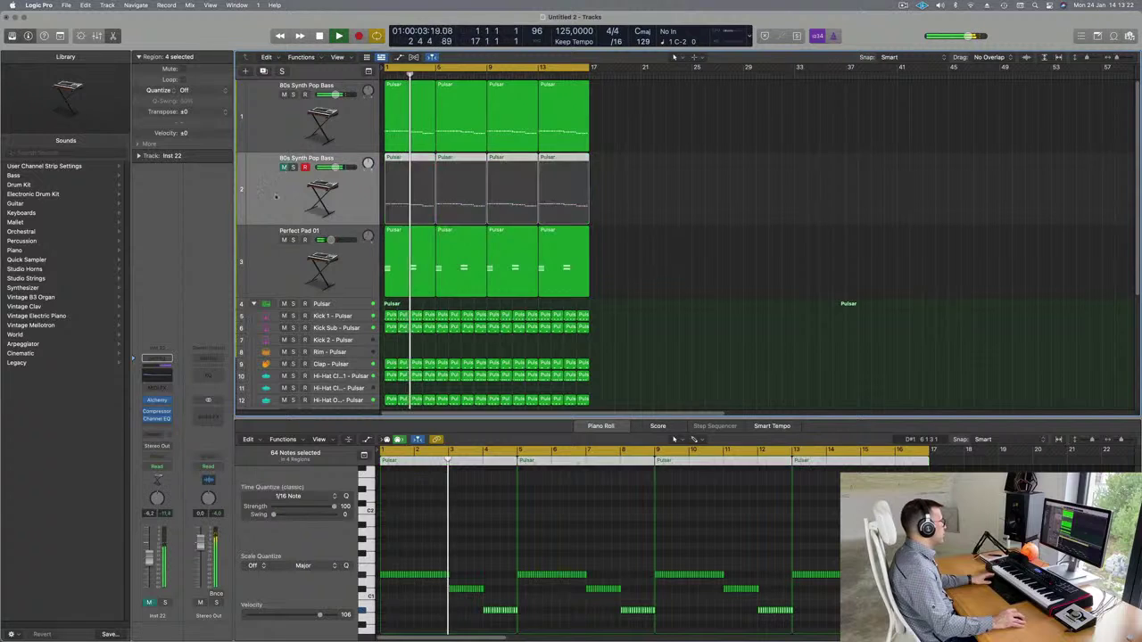
Open Alchemy on the original bass track, choose the Punchy snapshot, and set LP Envelope to about 48.8%.
click(280, 118)
key(Return)
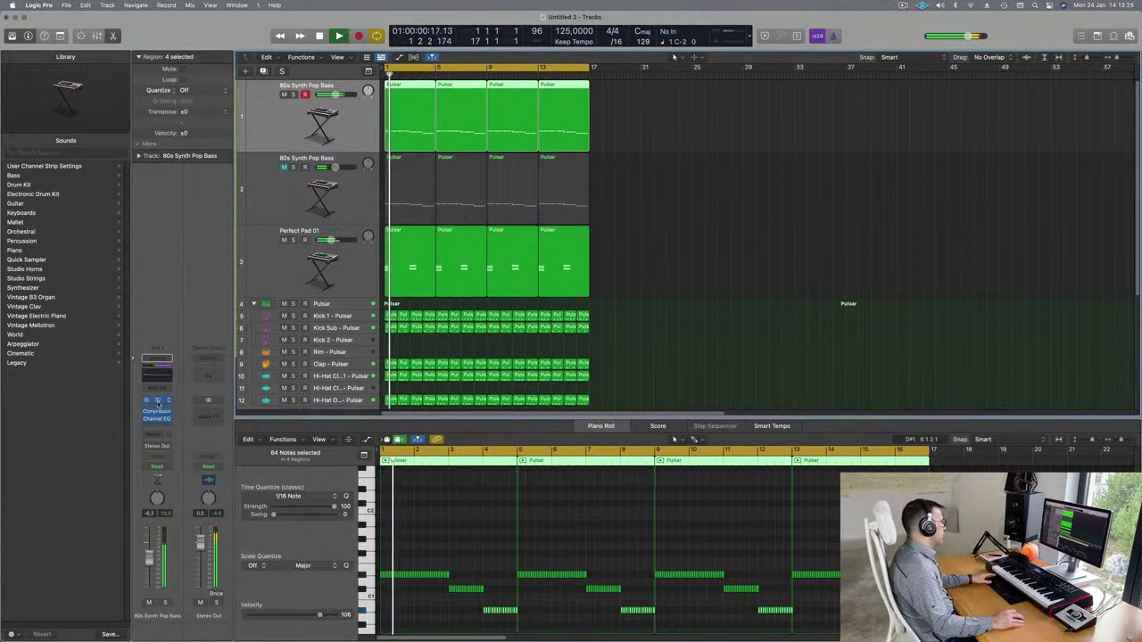
click(157, 401)
drag(838, 99, 644, 158)
click(425, 441)
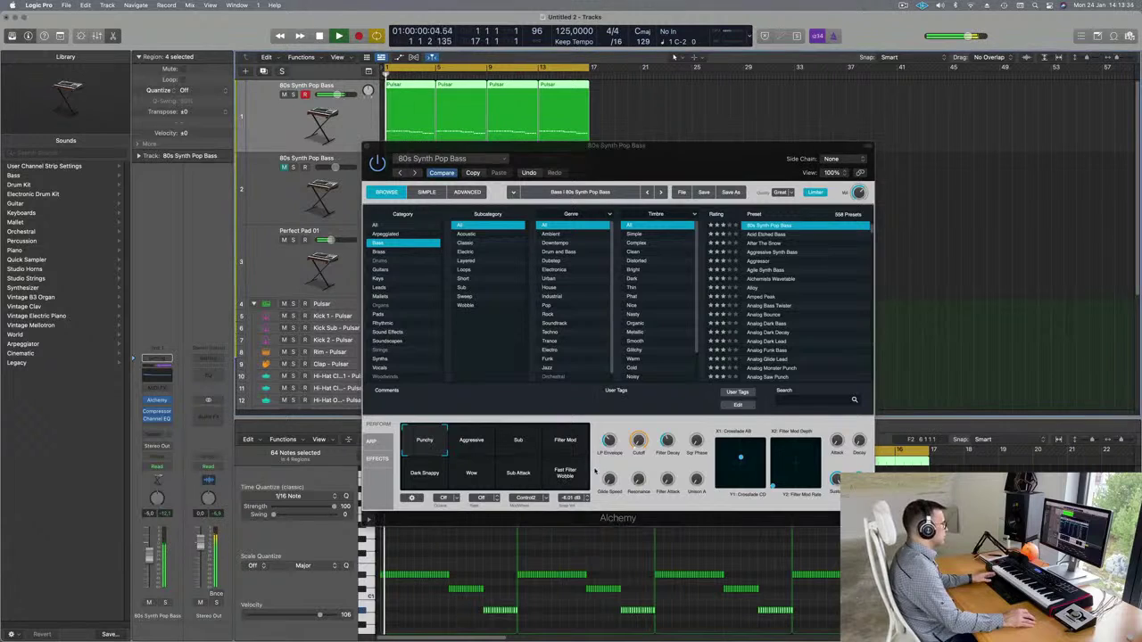
drag(622, 441, 615, 430)
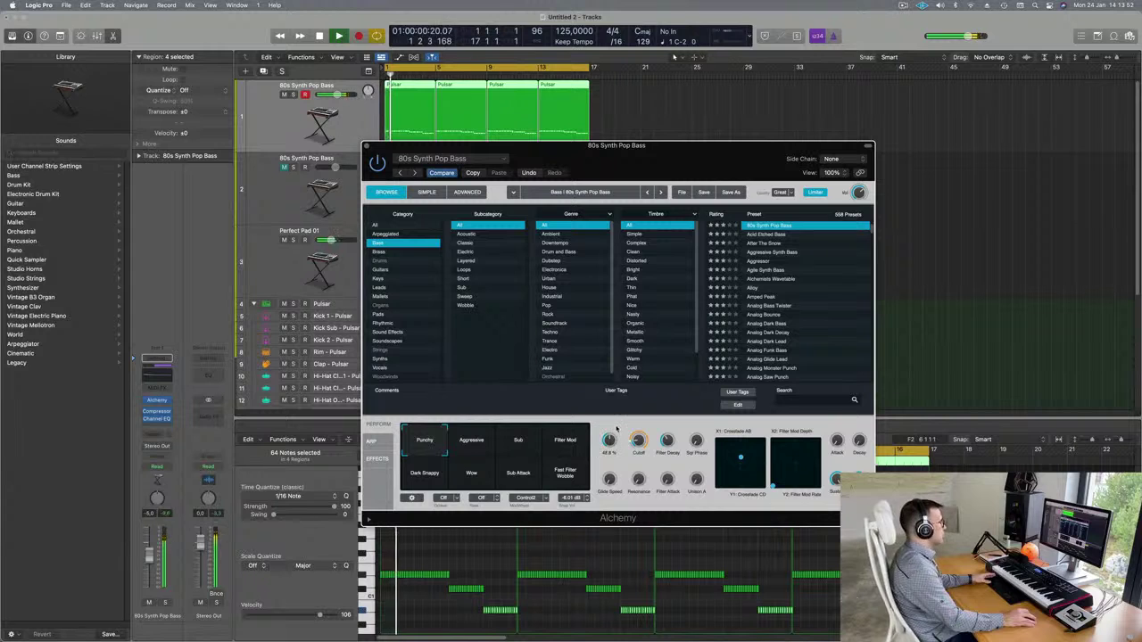
Try the Filter Mod, Fast Filter Wobble, Sub Attack, Wow and Dark Snappy bass snapshots, and return to Punchy.
click(567, 446)
click(565, 484)
click(518, 479)
click(472, 477)
click(423, 475)
click(417, 441)
click(417, 481)
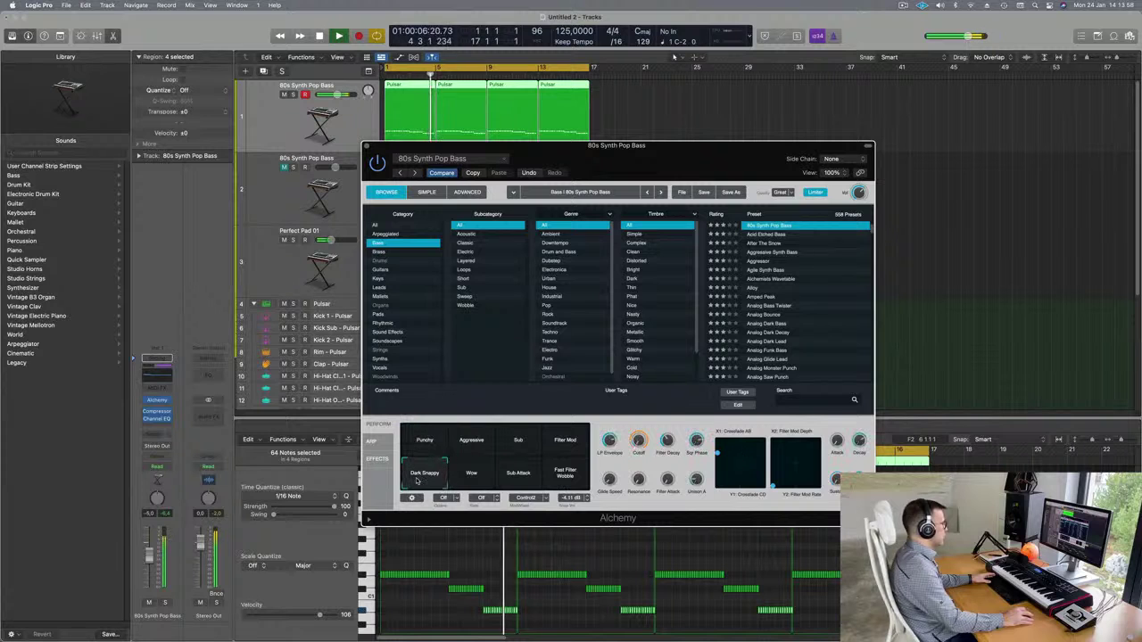
drag(509, 379, 559, 361)
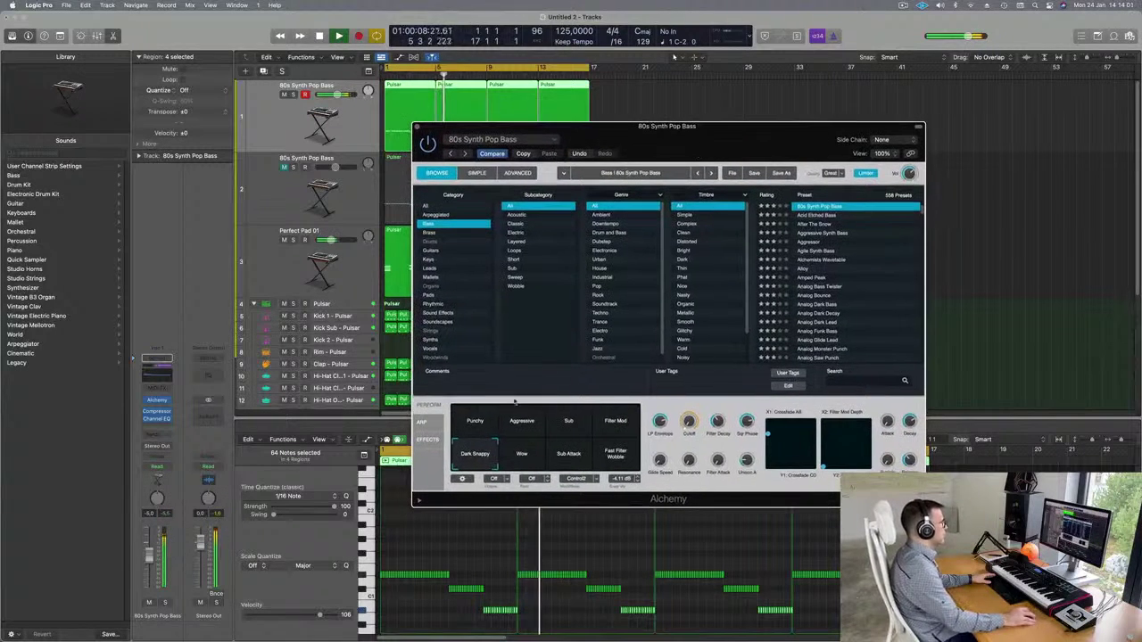
click(477, 421)
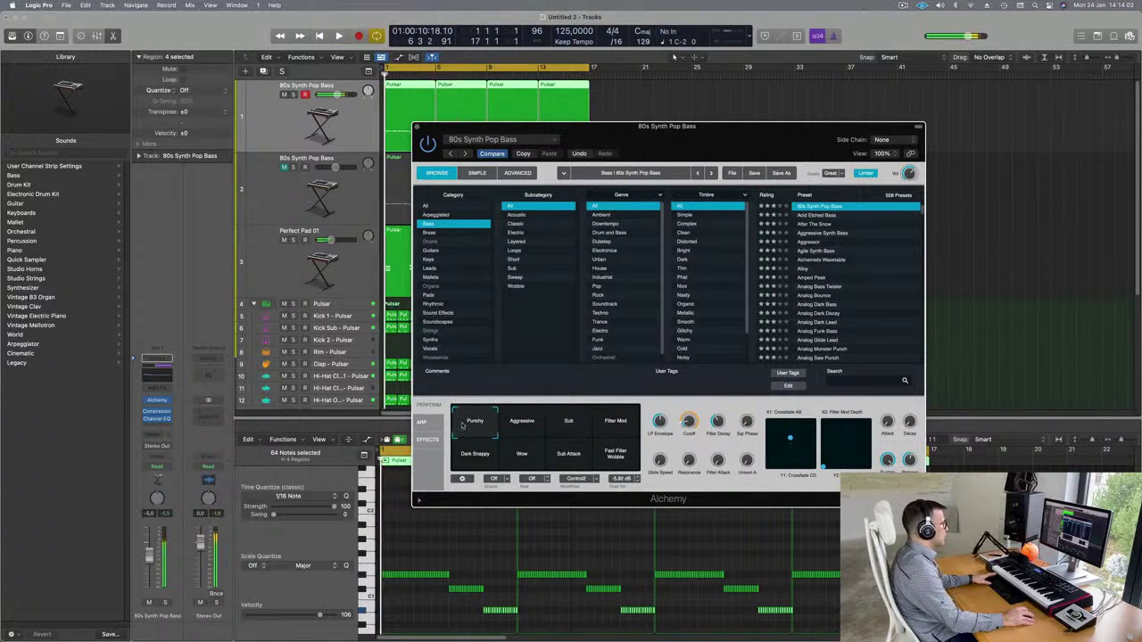
click(474, 457)
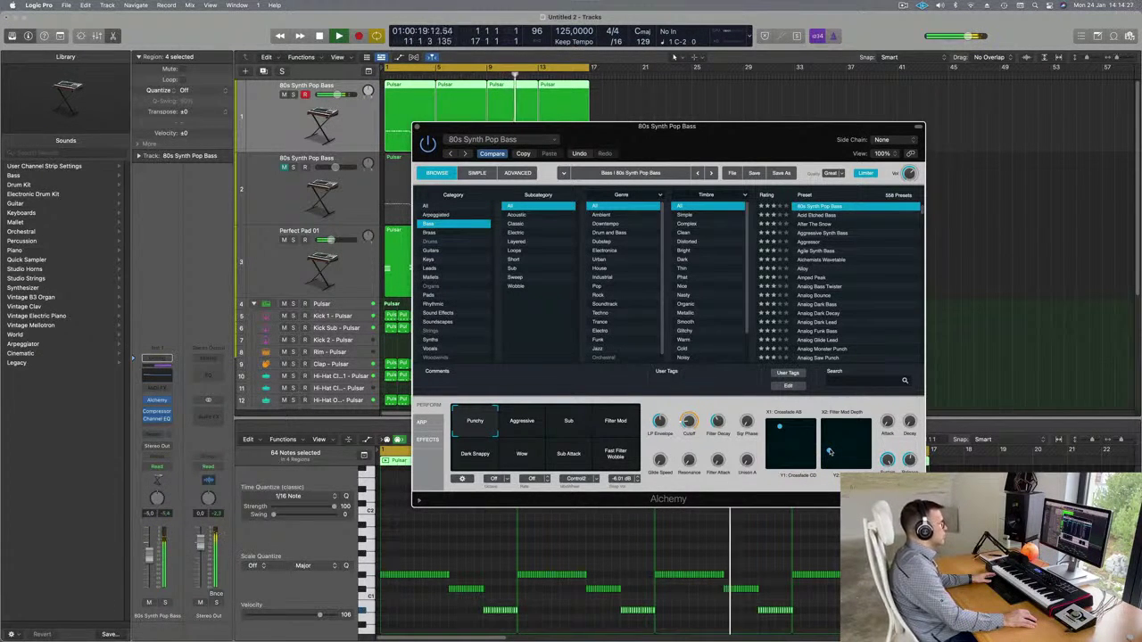
Set the bass sound's Cutoff to 20.7% while playing the groove, and close its Alchemy window.
key(space)
key(space)
drag(752, 139, 773, 140)
key(space)
key(space)
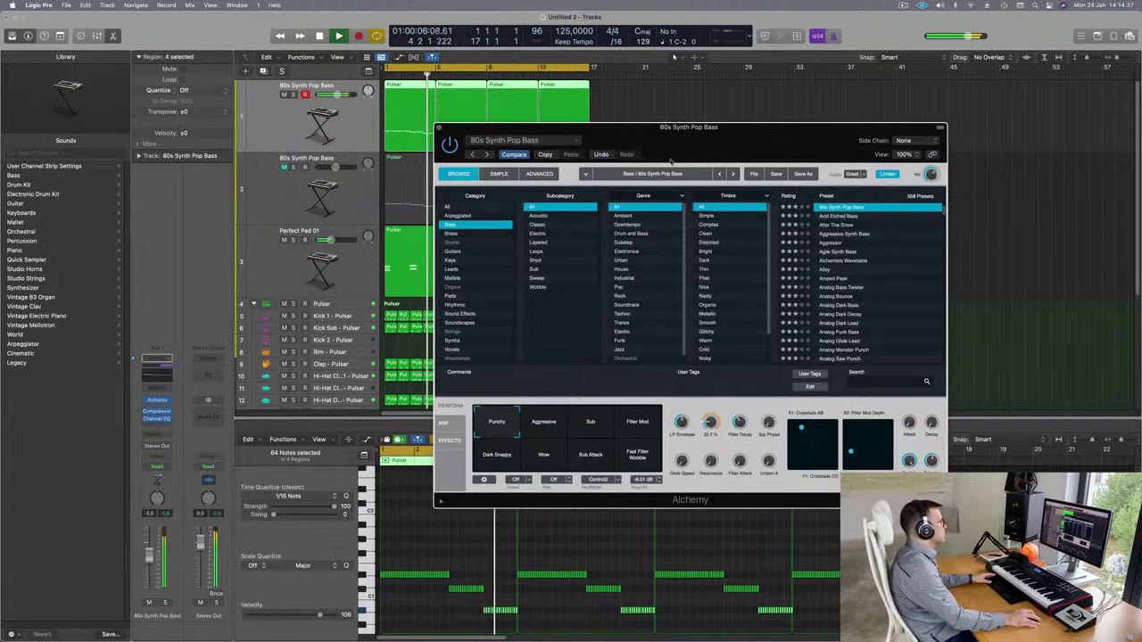
drag(741, 142, 655, 302)
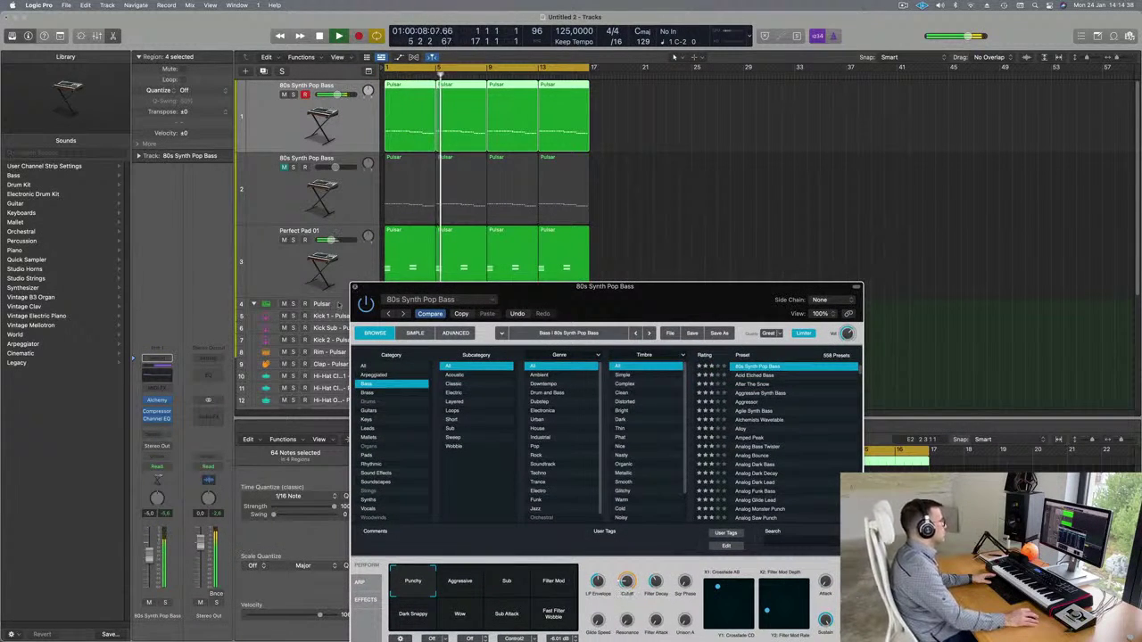
click(354, 287)
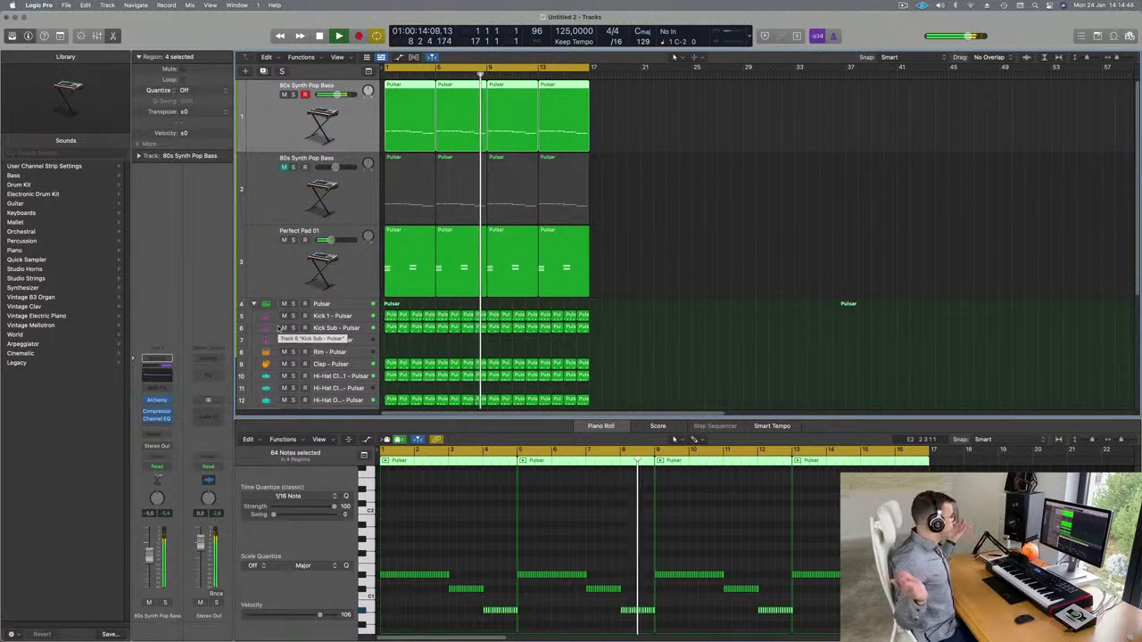
Lower the volume of the original bass track while replaying the groove from the start.
key(Return)
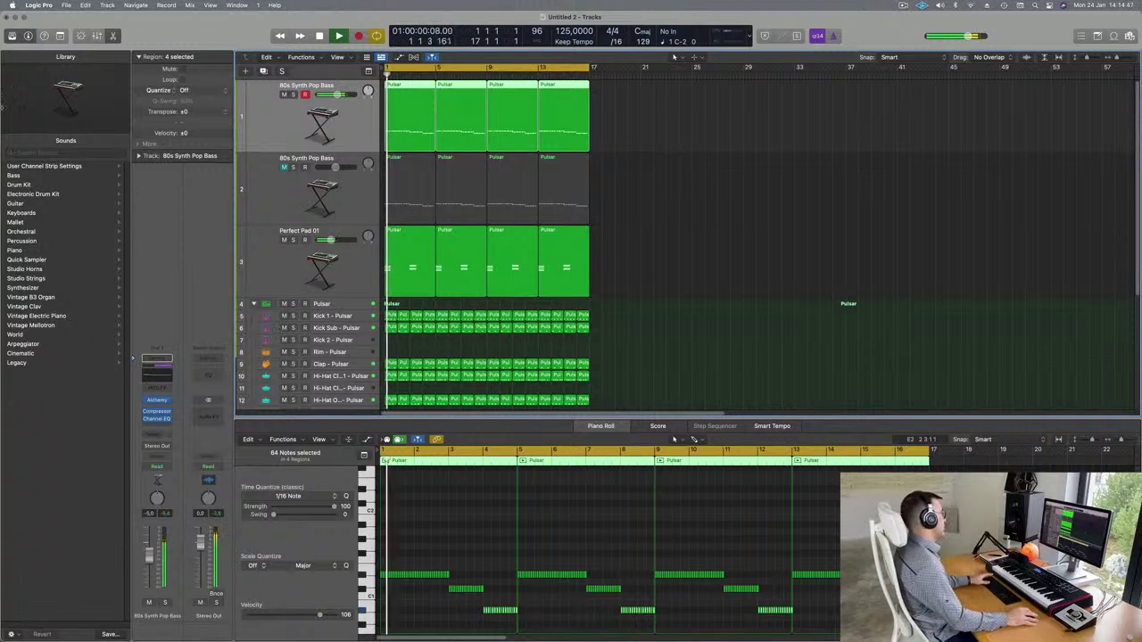
key(Return)
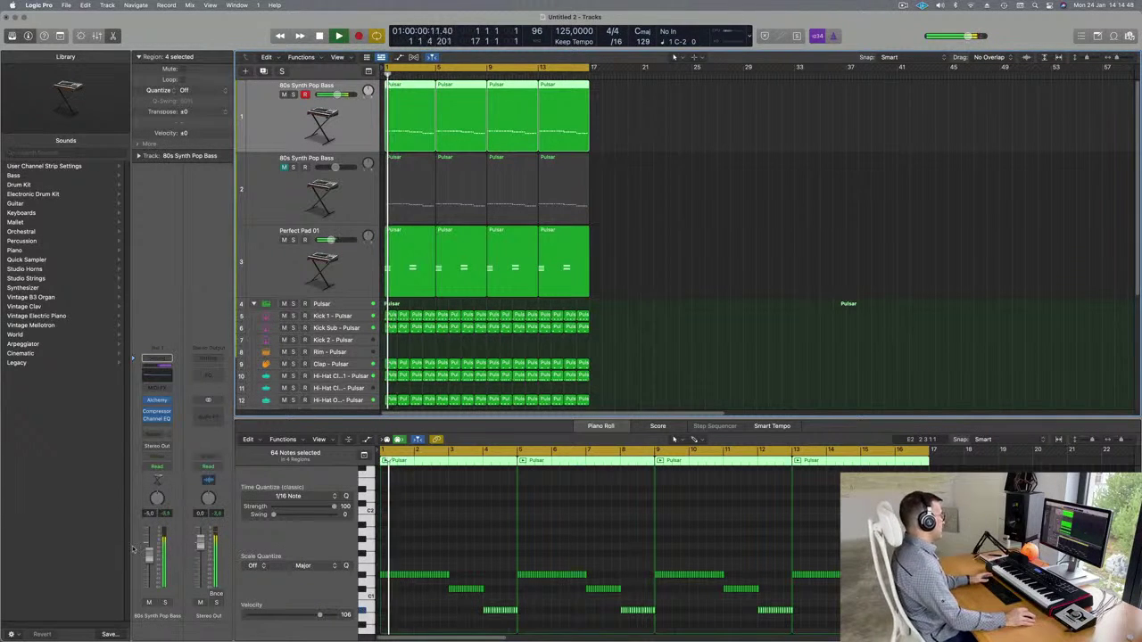
key(Return)
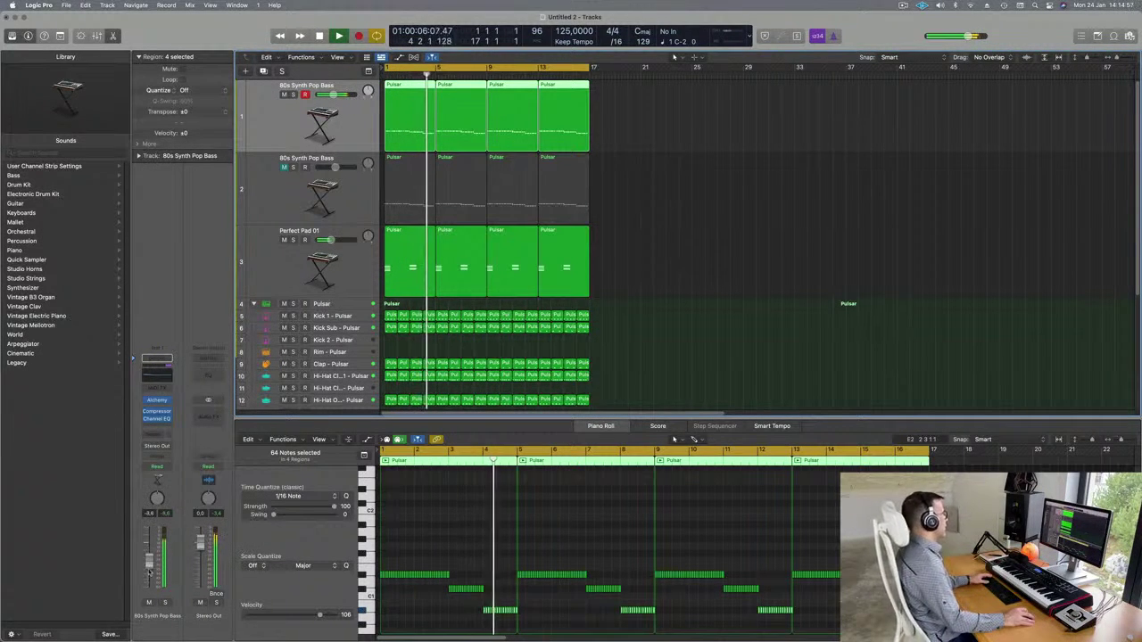
Enable a 187 Hz, 12 dB/Oct low cut in Perfect Pad 01's Channel EQ, and set the pad's volume to -9.2 dB.
click(271, 265)
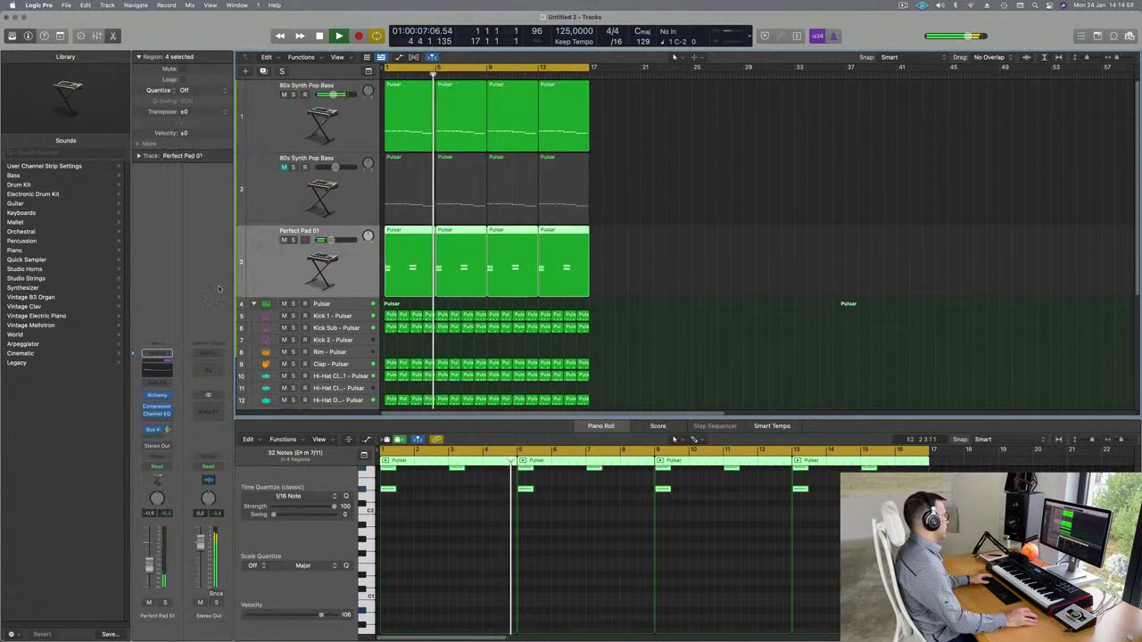
click(158, 370)
key(Return)
click(408, 176)
drag(419, 260, 605, 301)
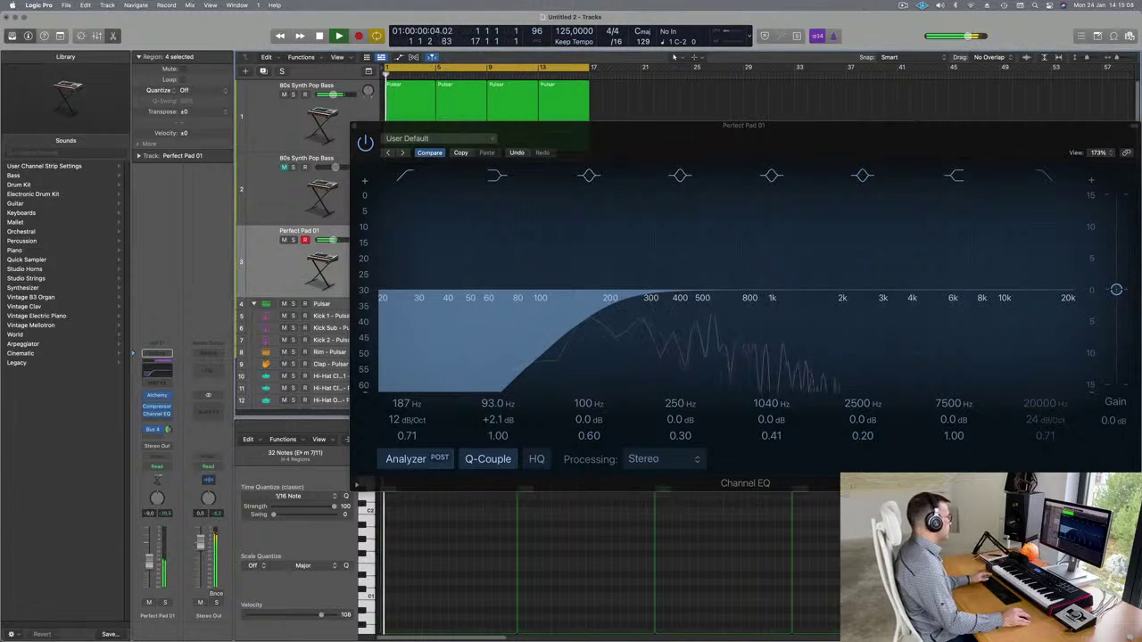
click(168, 430)
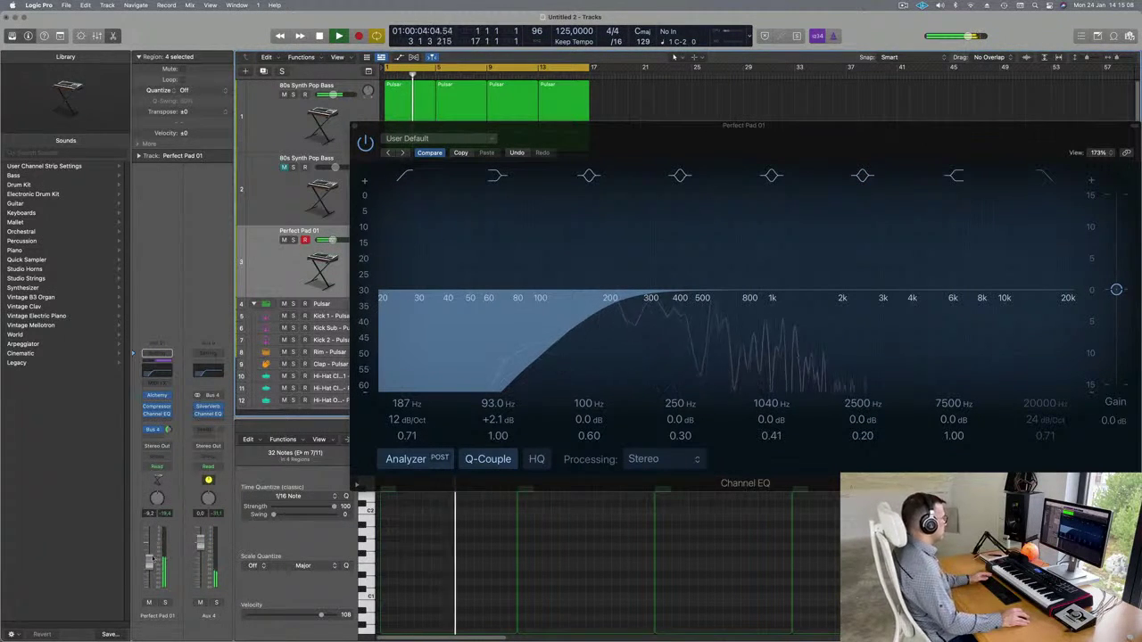
click(355, 127)
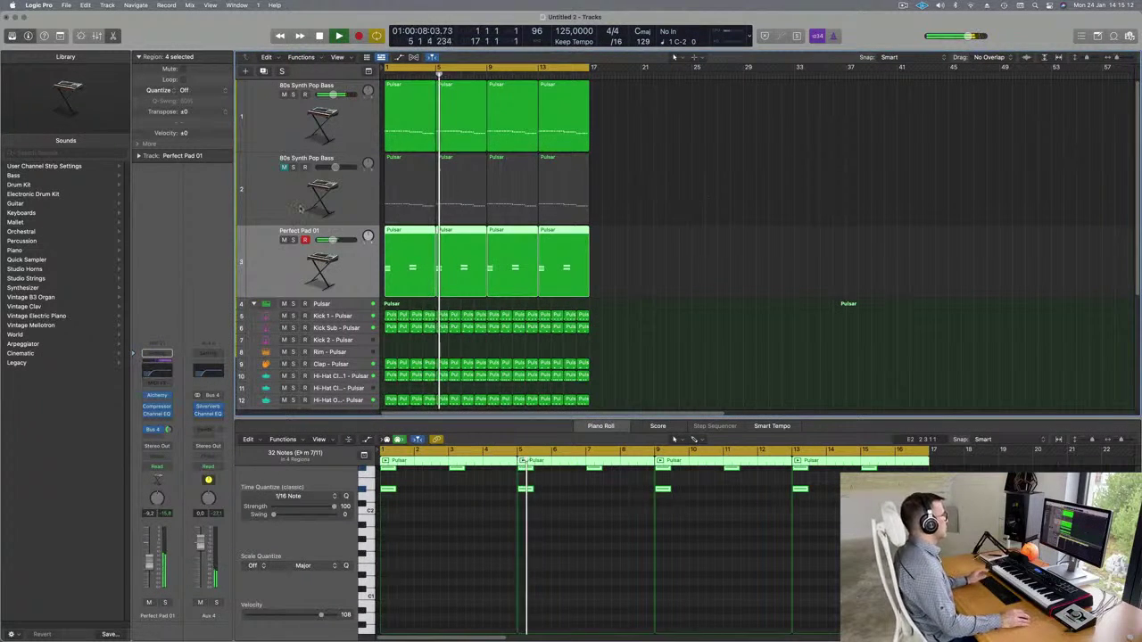
Move the first Tom Mid region down to bar 1 of the Perc 1 track.
scroll(304, 214, down, 2)
key(Return)
scroll(286, 223, down, 8)
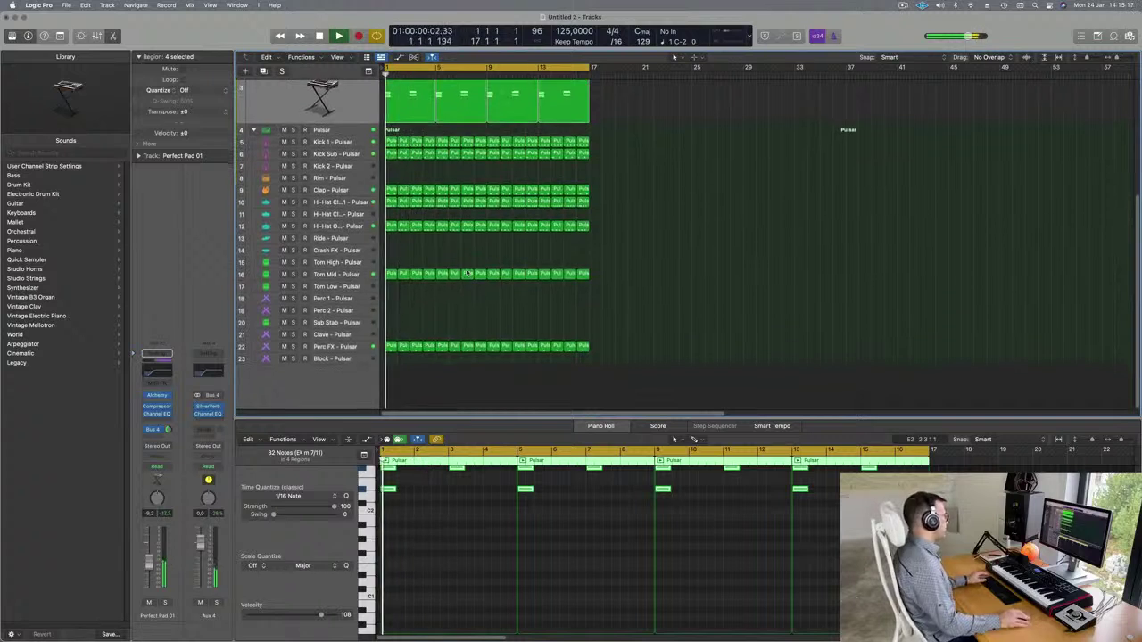
key(Return)
drag(389, 277, 391, 299)
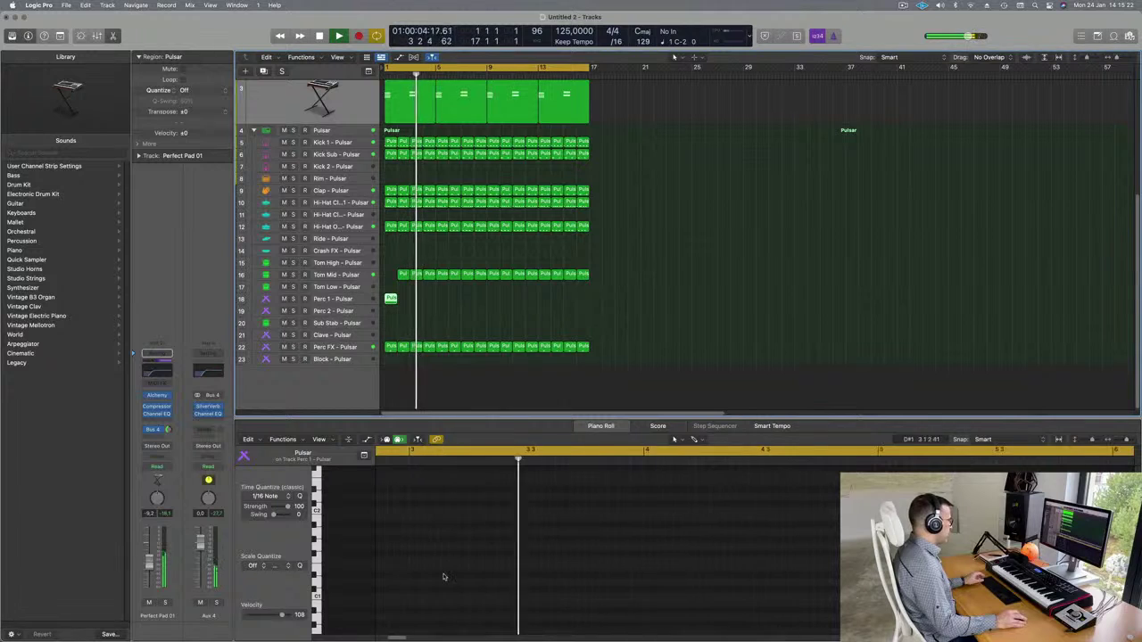
Arrange three notes in the Perc 1 region, on the last sixteenth of beats 1, 2 and 3.
scroll(440, 577, left, 5)
drag(578, 561, 603, 613)
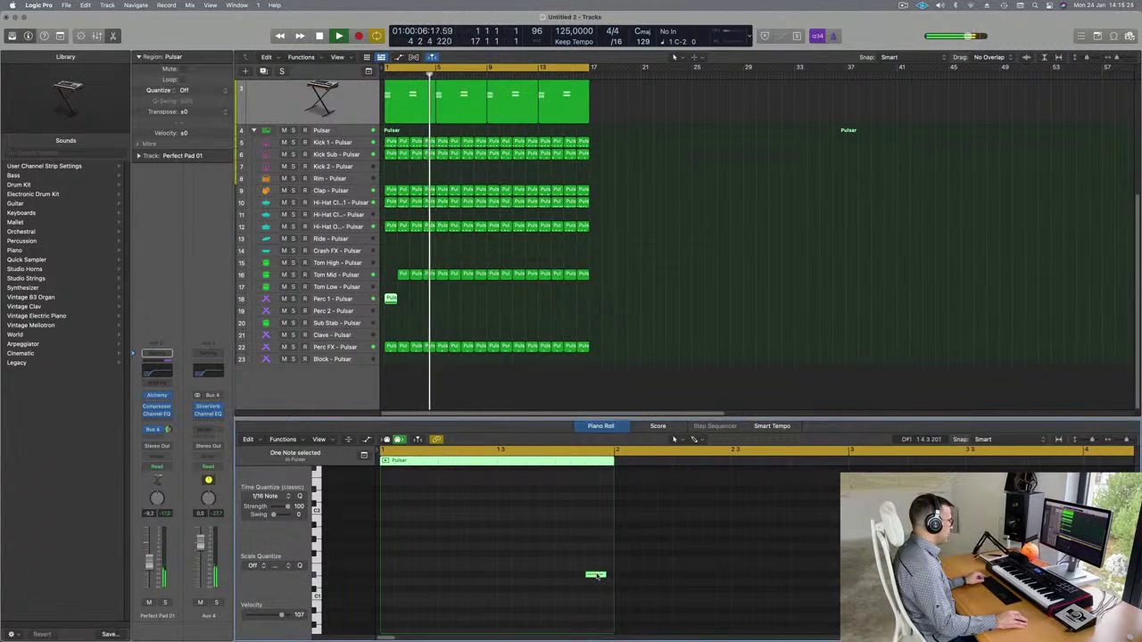
drag(596, 575, 496, 580)
drag(596, 578, 552, 577)
Copy the bar 2 Tom Mid region into the empty bar 1, and play the groove with the Perc 1 track selected.
click(403, 275)
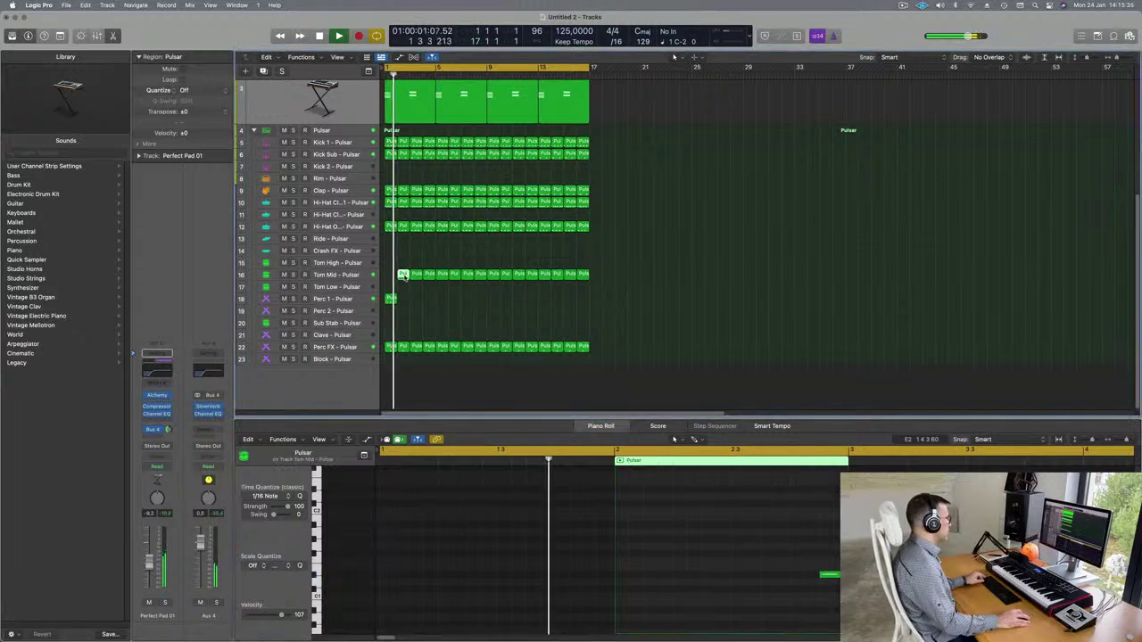
click(391, 298)
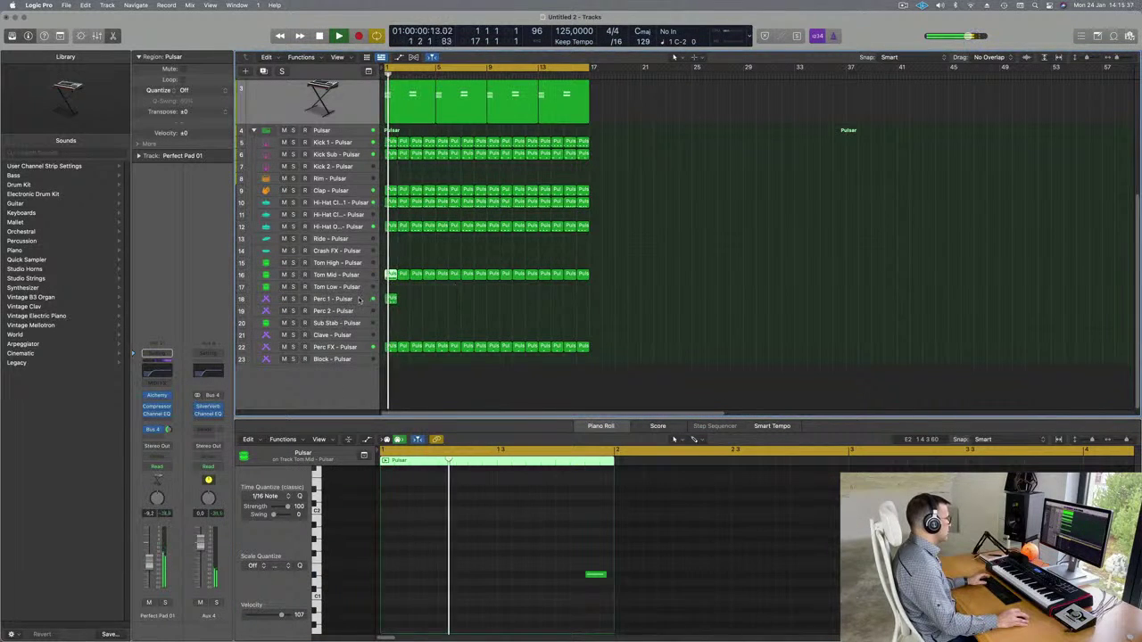
key(space)
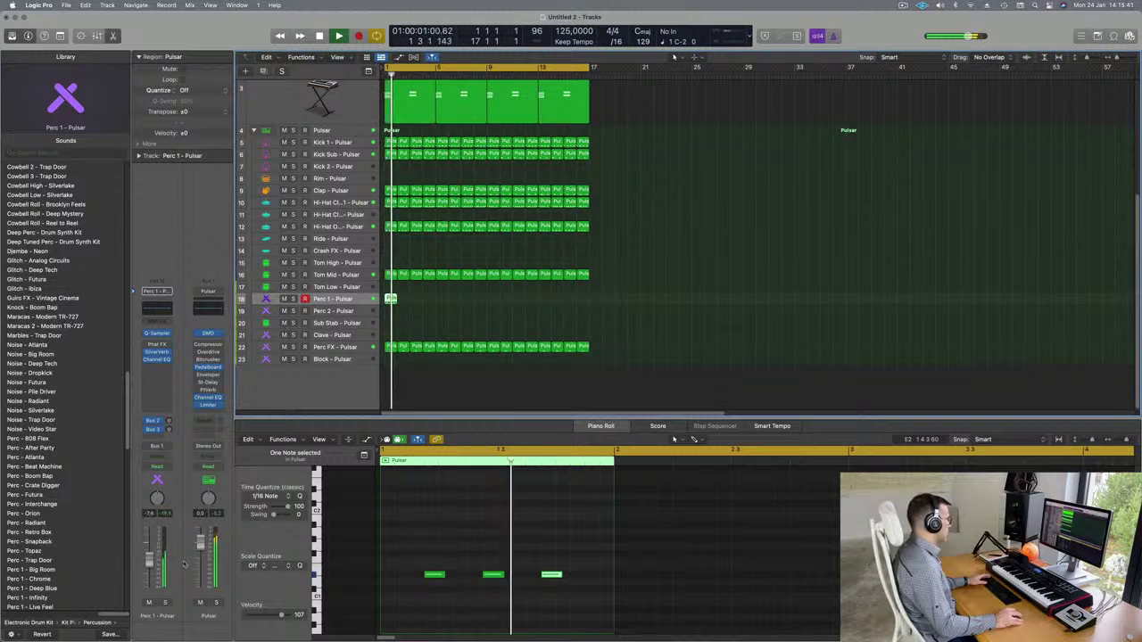
Transpose all three Perc 1 notes up two octaves.
drag(413, 556, 623, 596)
key(space)
key(alt+shift+Up)
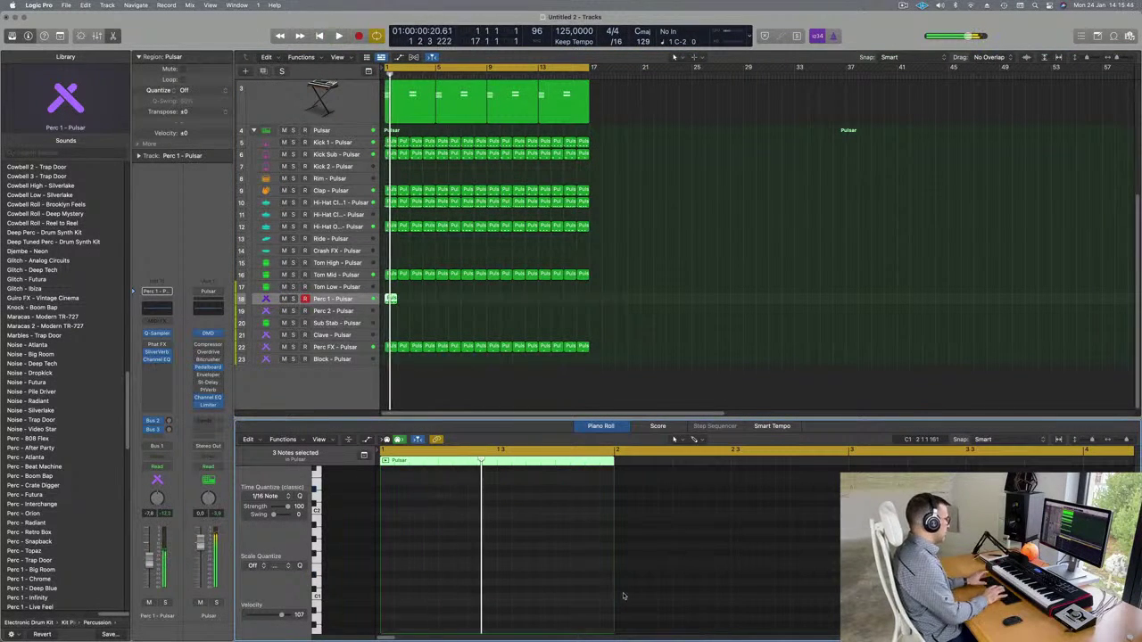
Repeat the Perc 1 region across all 16 bars, and load the Perc - Crate Digger sound on the track.
key(space)
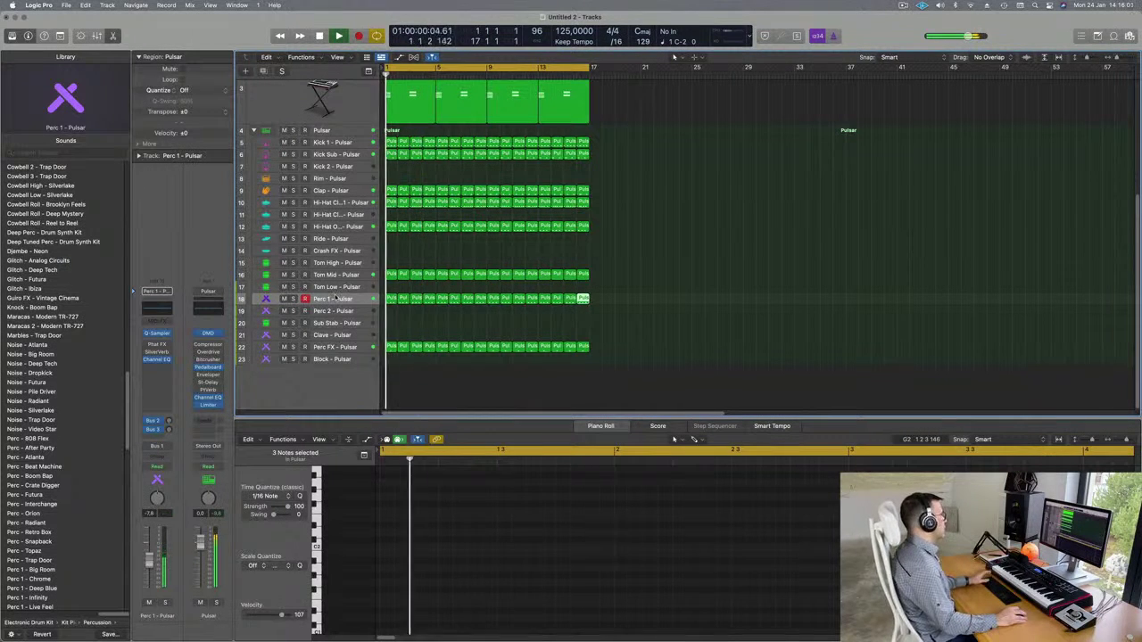
key(space)
scroll(96, 375, down, 5)
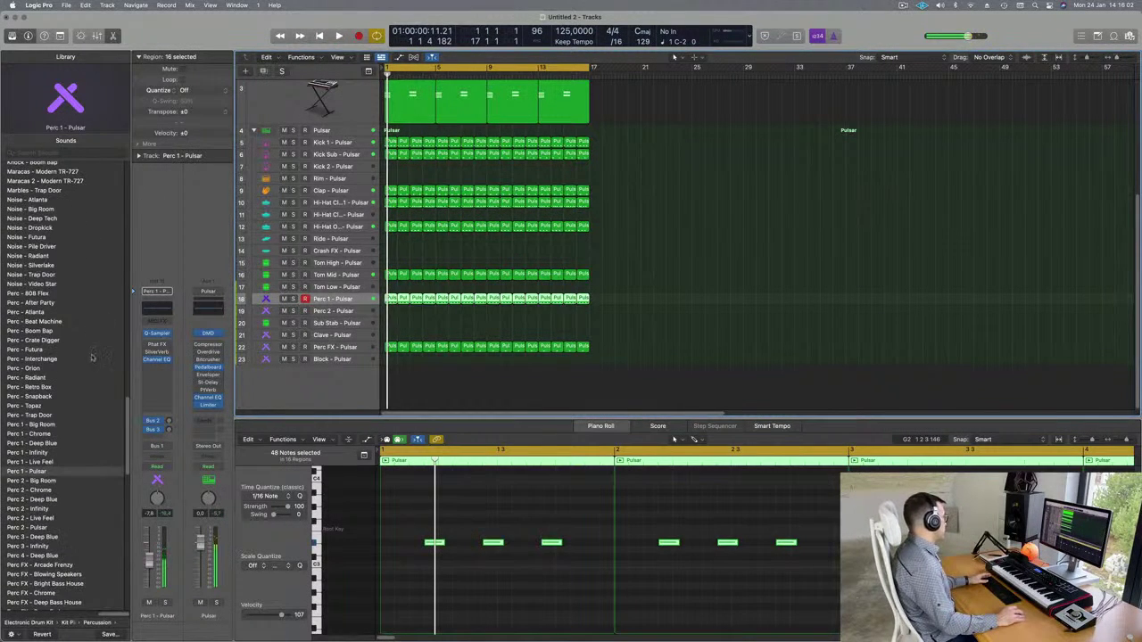
click(27, 340)
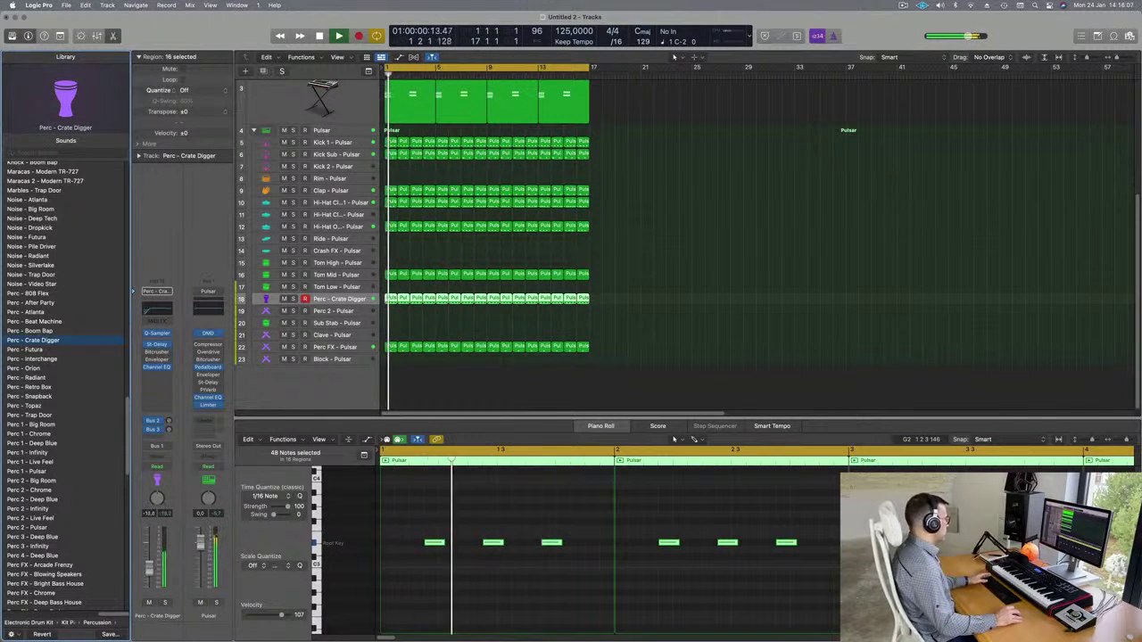
Shift the third note of the bar 1 Crate Digger region two sixteenths later, and repeat that region across all 16 bars.
click(552, 543)
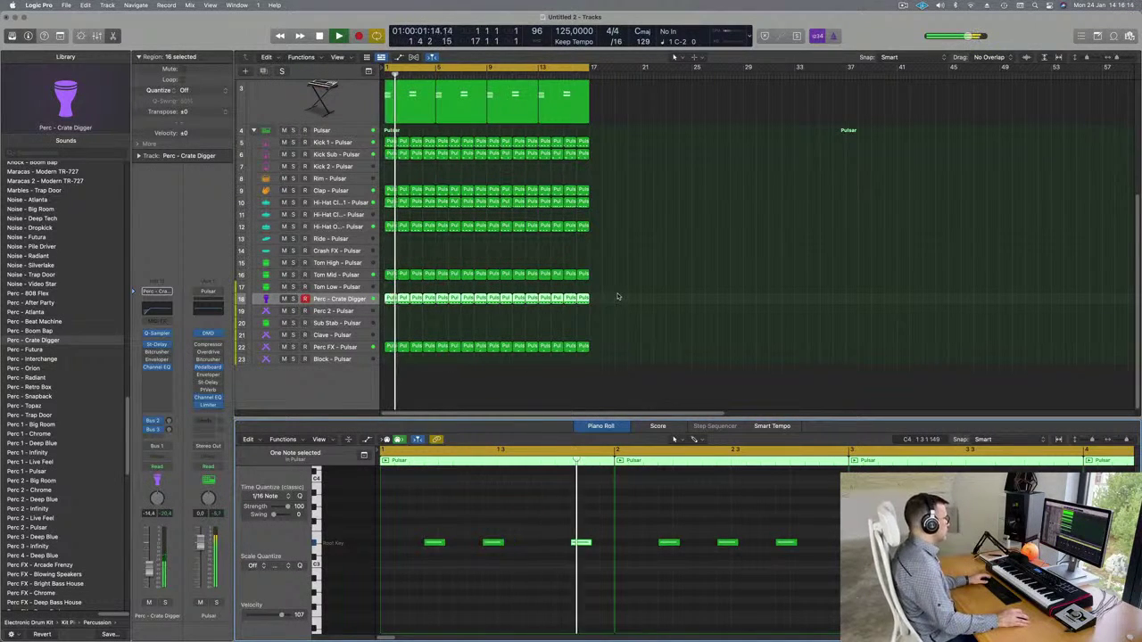
drag(618, 296, 406, 319)
key(Delete)
key(super+r)
key(super+r)
key(super+r)
key(super+r)
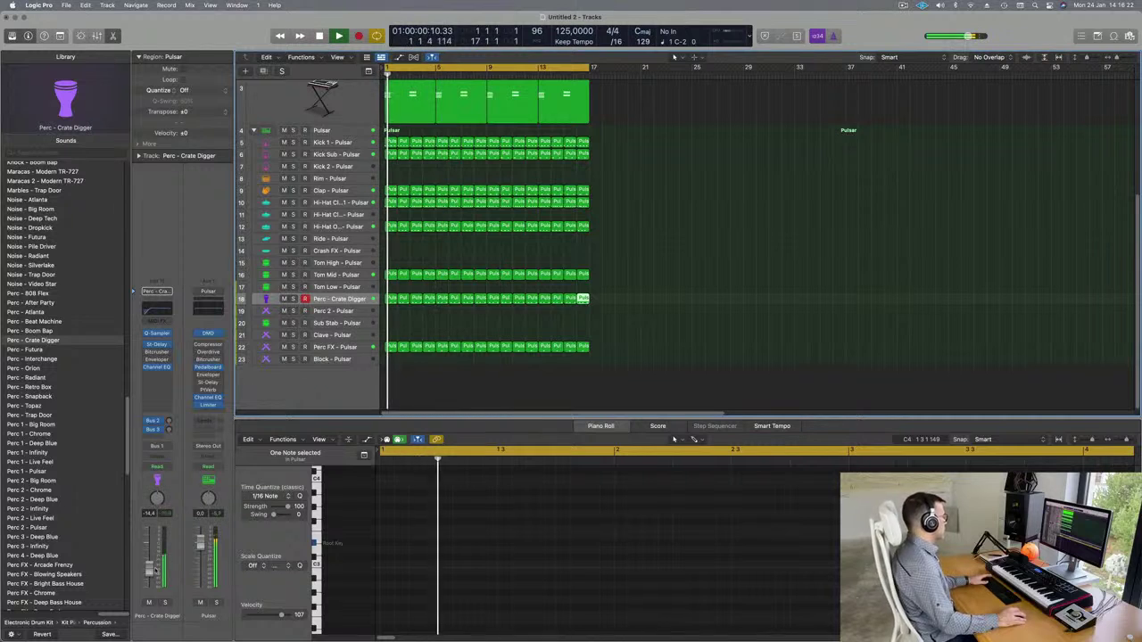
Try all the Crate Digger notes one octave lower, and transpose them back up.
drag(656, 296, 389, 309)
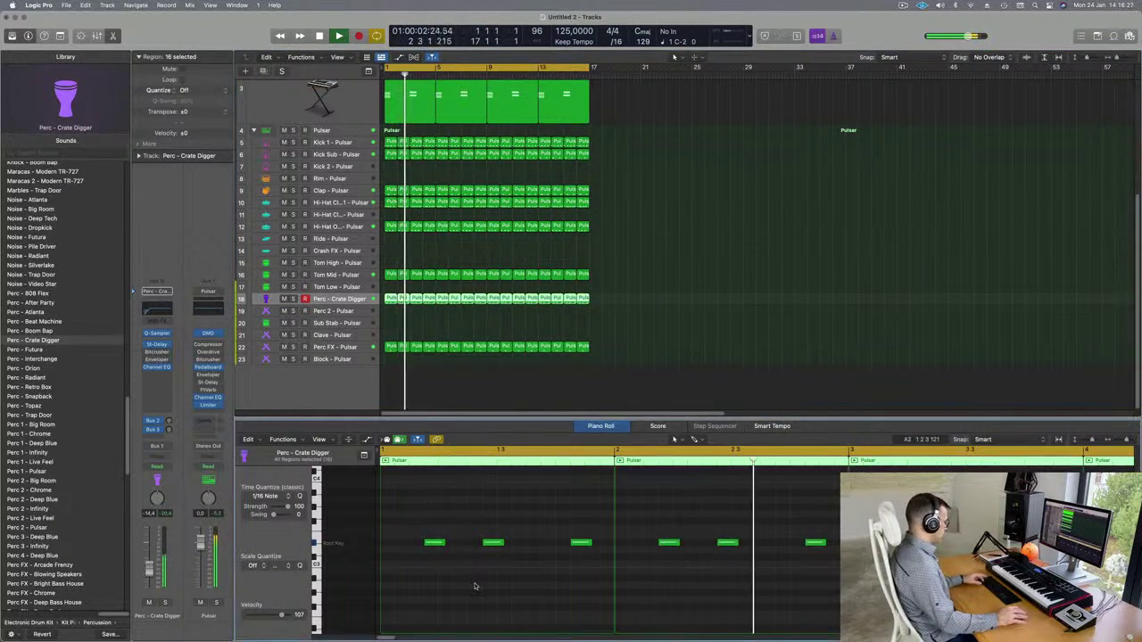
key(super+a)
key(shift+alt+Down)
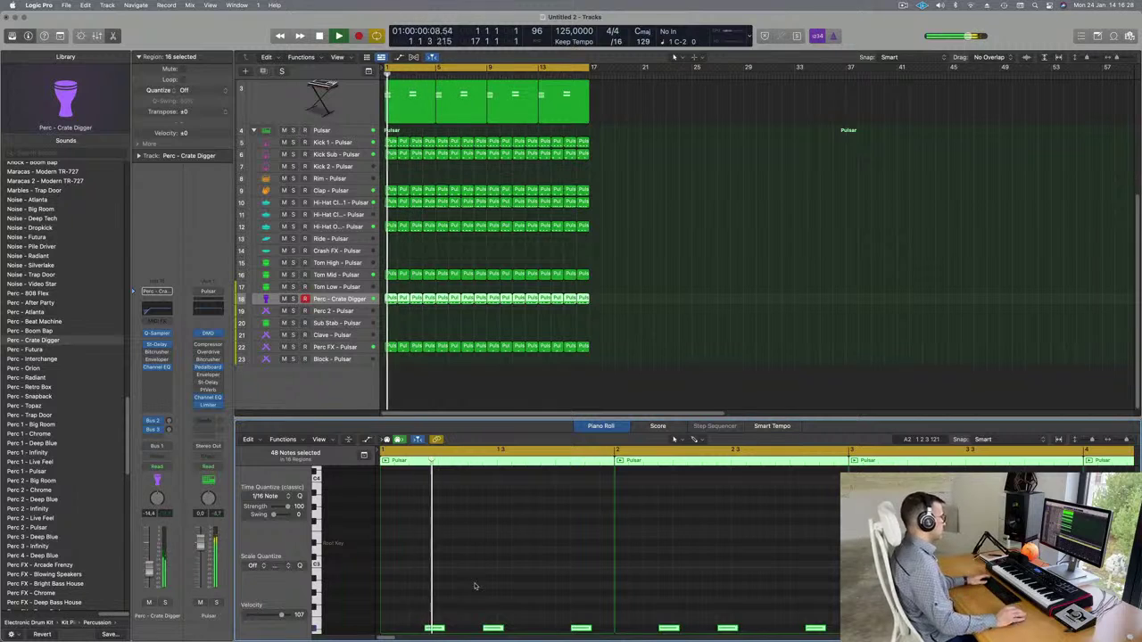
key(shift+alt+Up)
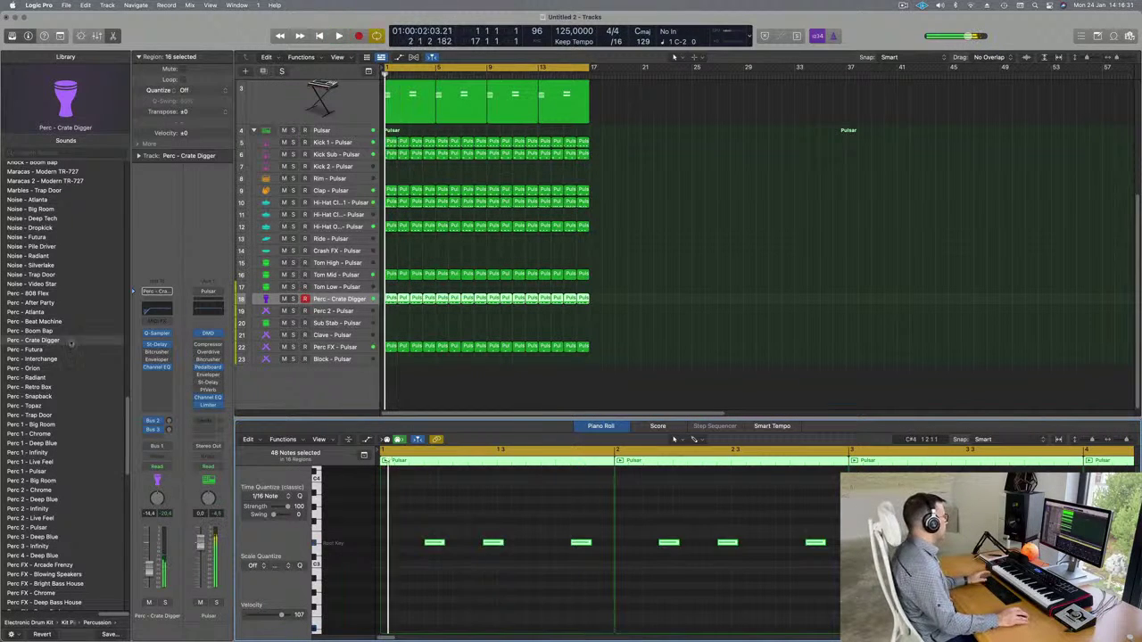
Audition other percussion sounds on the Crate Digger track, and load Perc 1 - Live Feel.
click(29, 350)
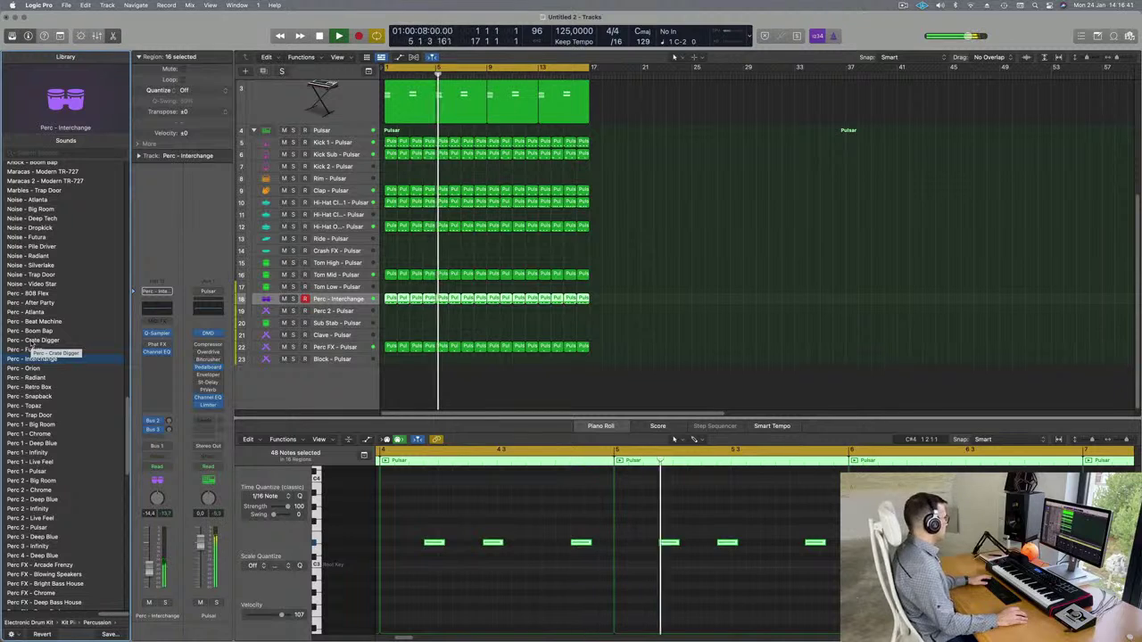
click(25, 367)
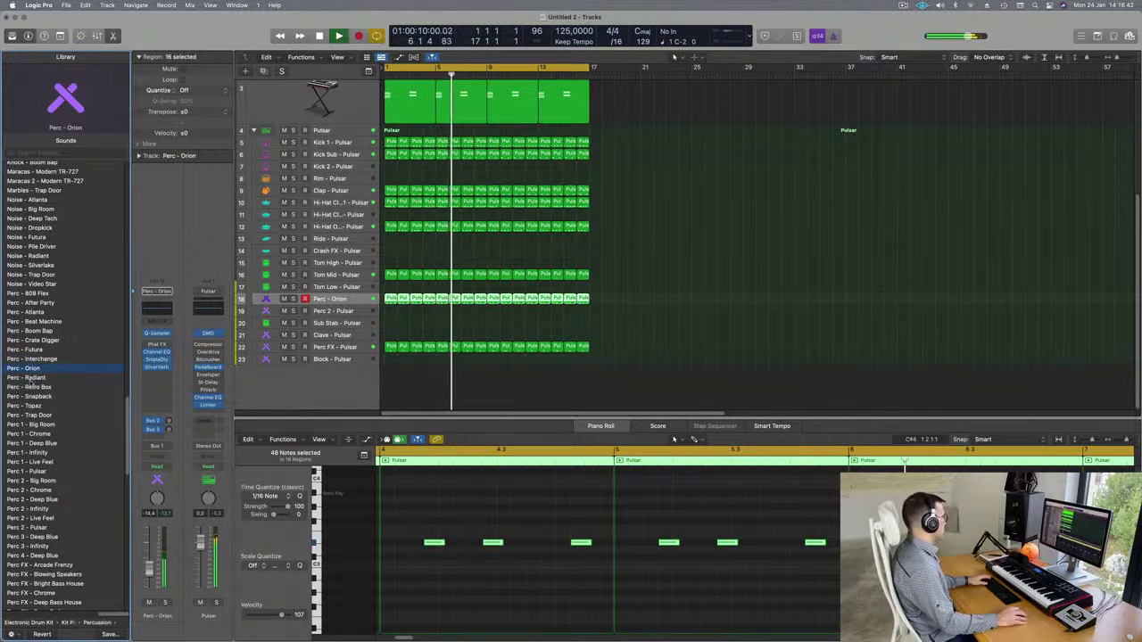
click(31, 378)
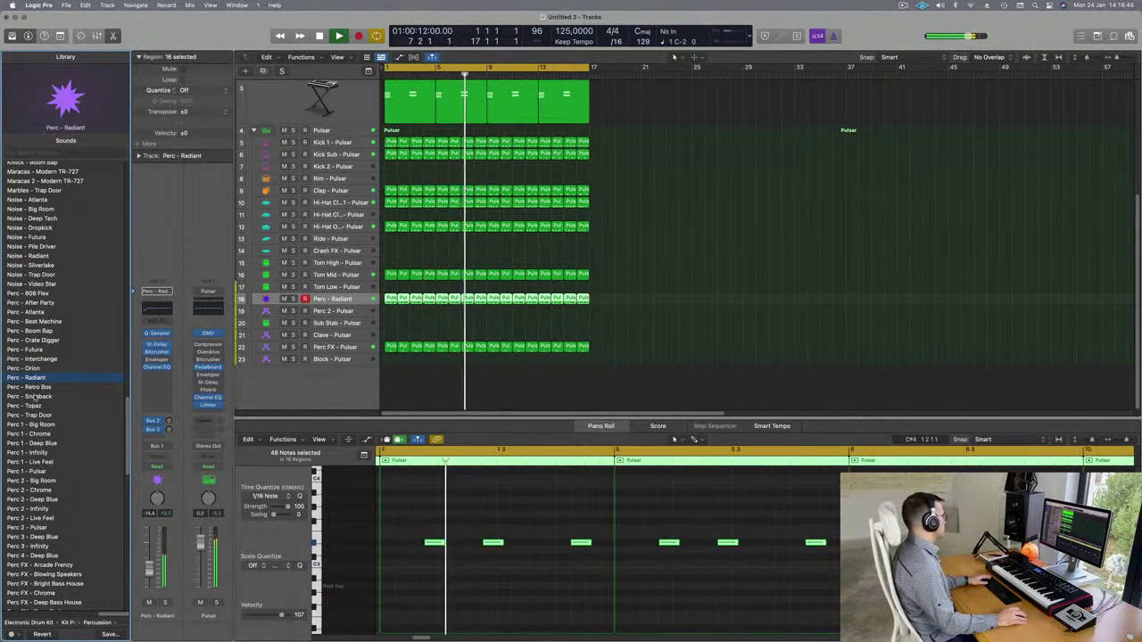
click(41, 424)
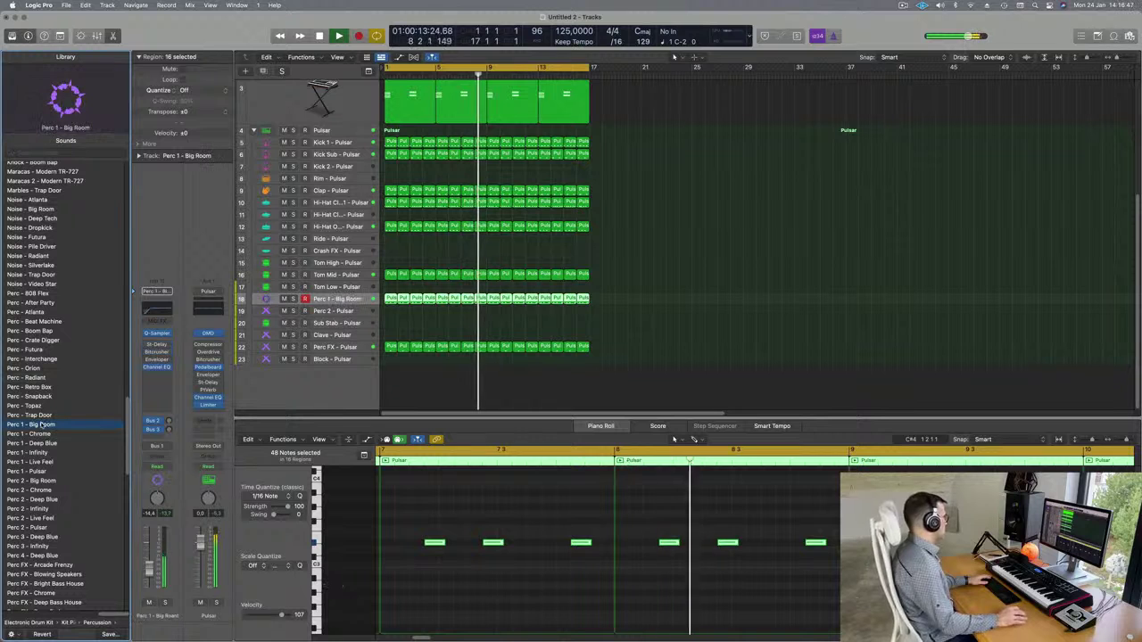
click(43, 435)
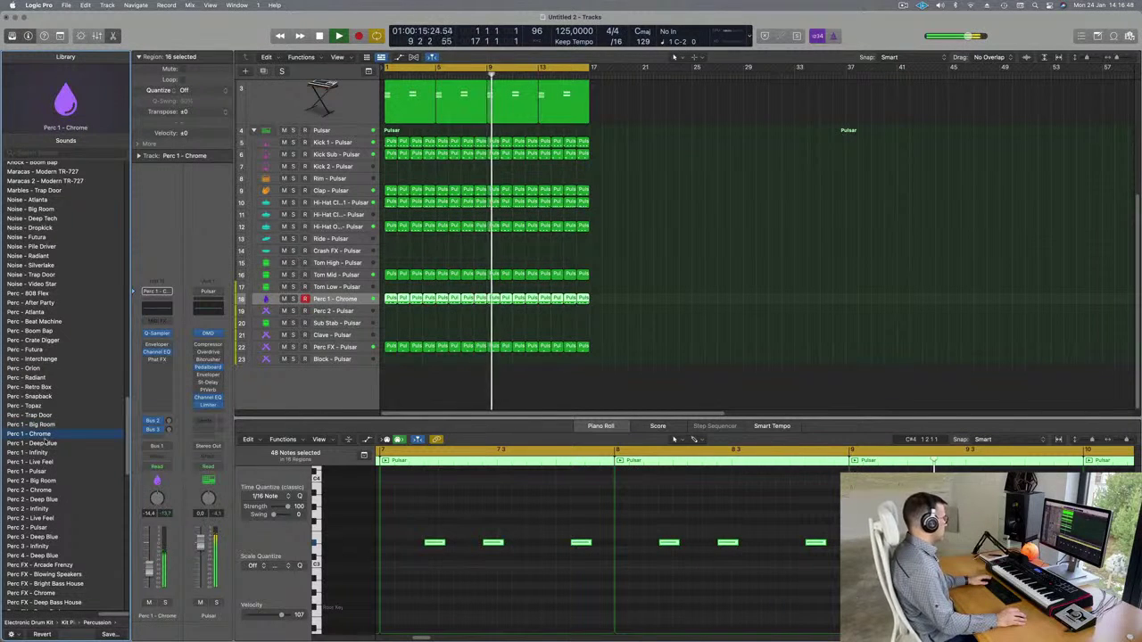
scroll(46, 441, down, 3)
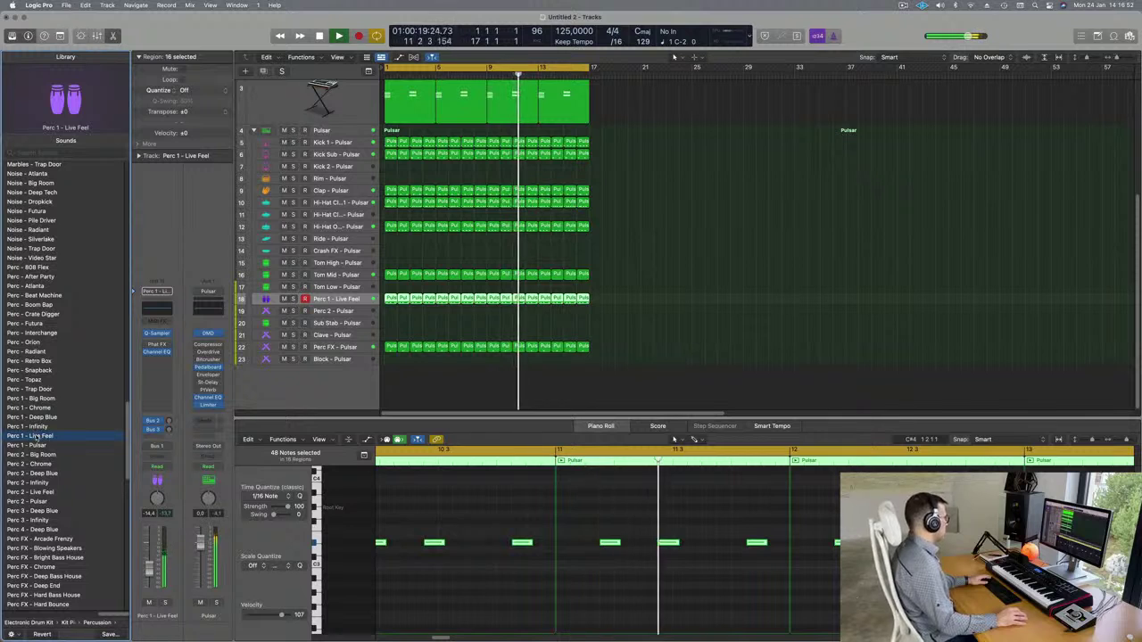
Play the groove from the beginning with the Perc 1 - Live Feel sound, and lower that track's volume slightly.
click(655, 320)
key(Return)
click(390, 300)
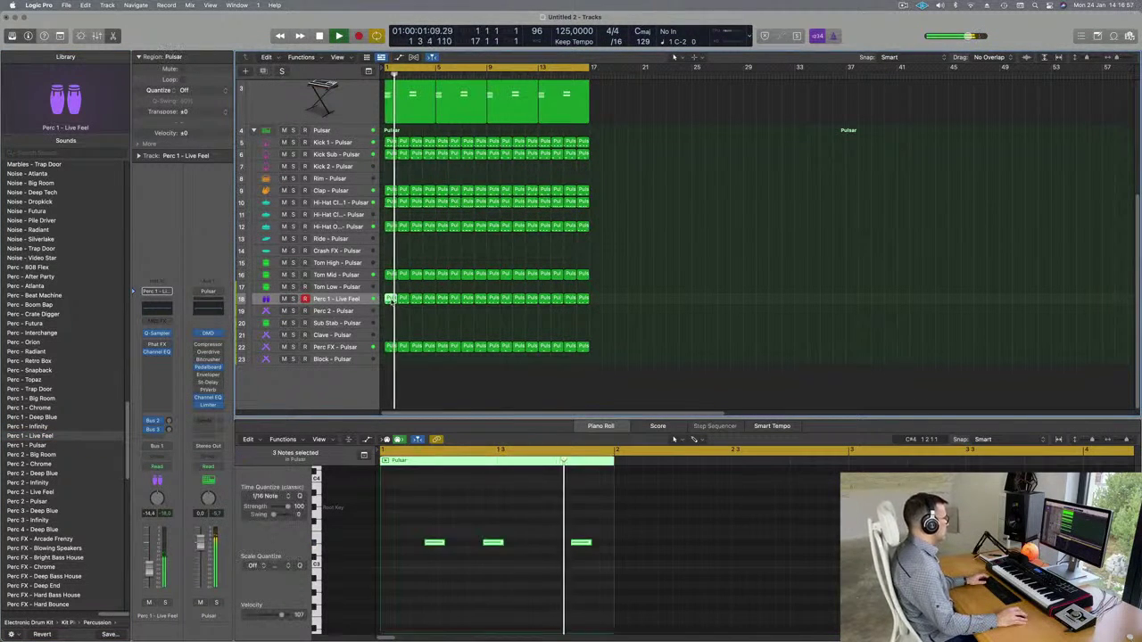
key(super+Left)
key(super+Left)
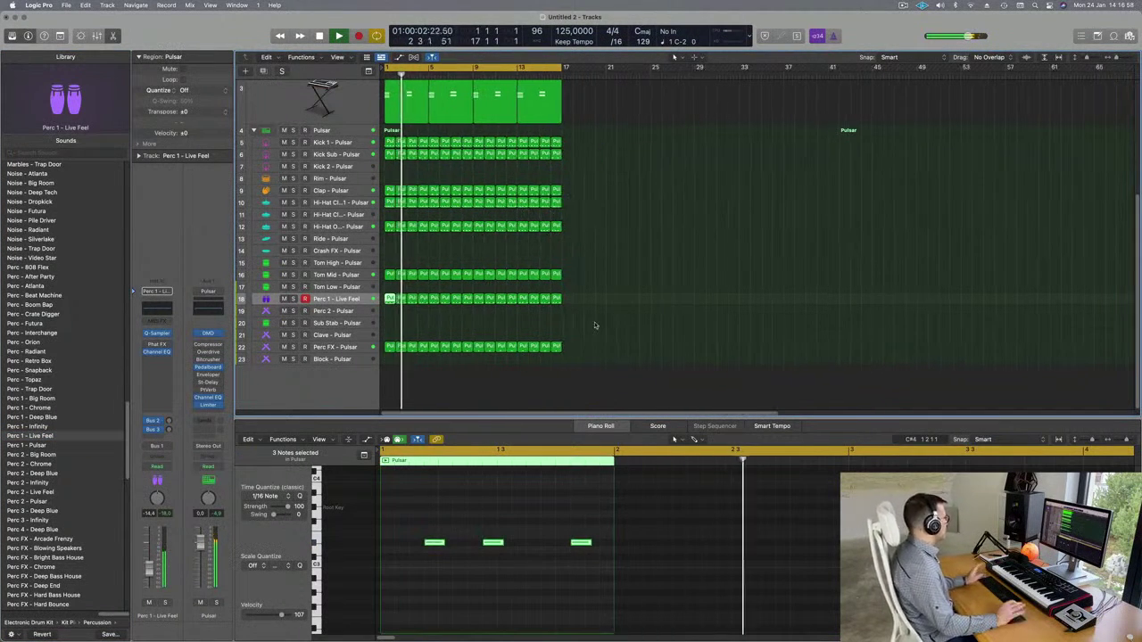
click(649, 334)
key(super+Right)
key(super+Right)
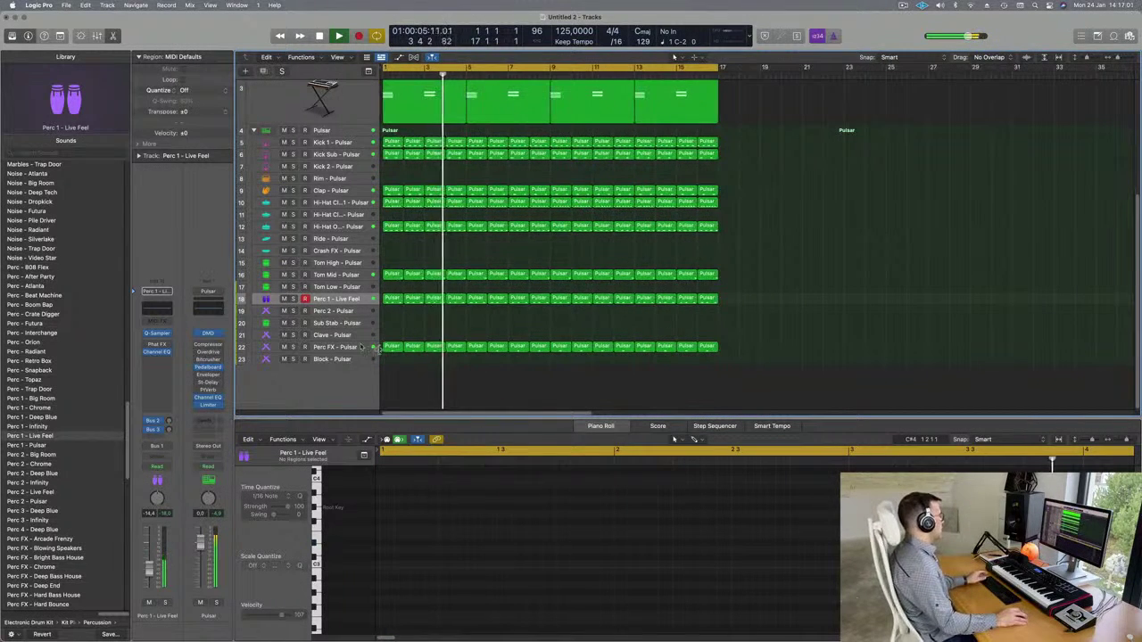
key(Return)
key(space)
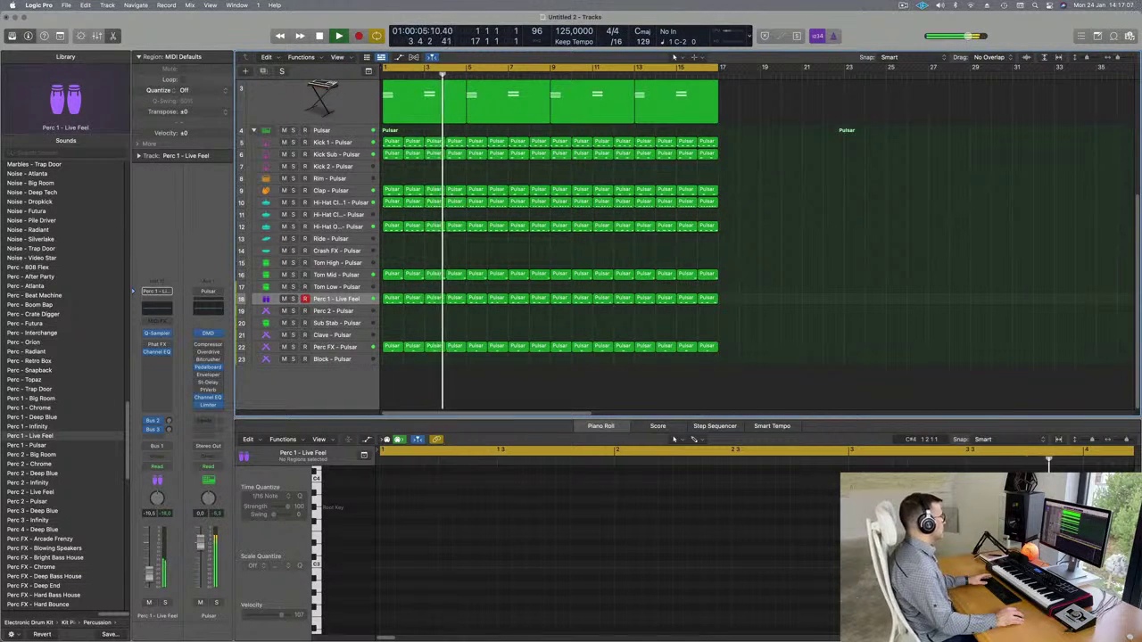
Place a copy of the Kick 1 region on the Rim track in bar 1, keeping the Kick 1 pattern complete.
click(391, 143)
drag(394, 143, 393, 179)
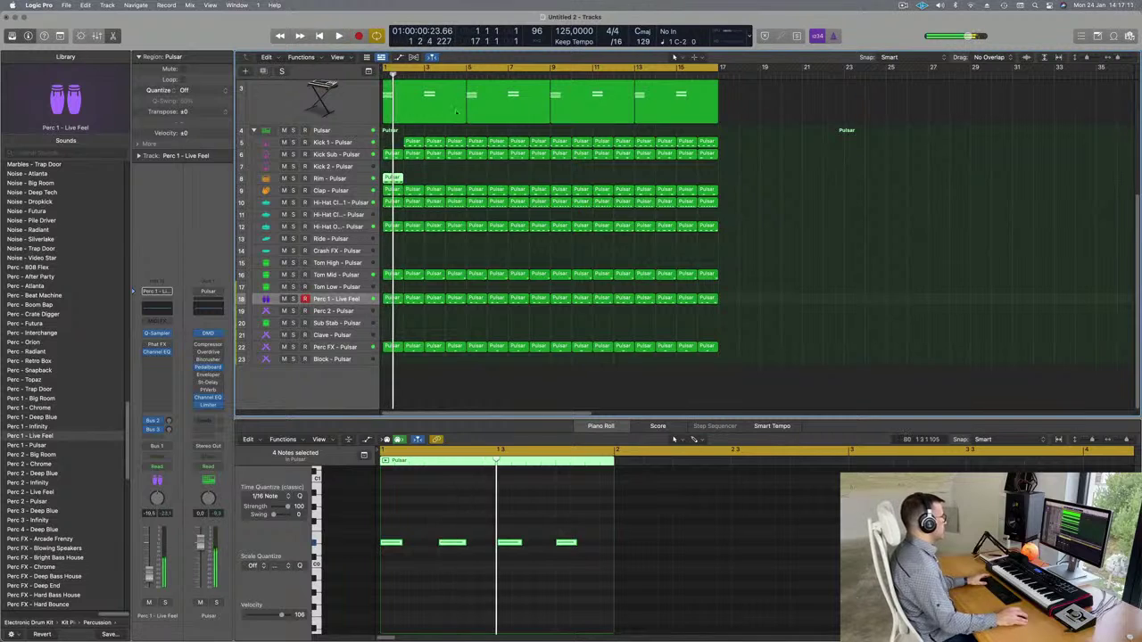
drag(413, 141, 392, 142)
key(space)
Transpose the four Rim notes up three octaves, and shift them one sixteenth later.
click(394, 178)
drag(392, 532, 721, 584)
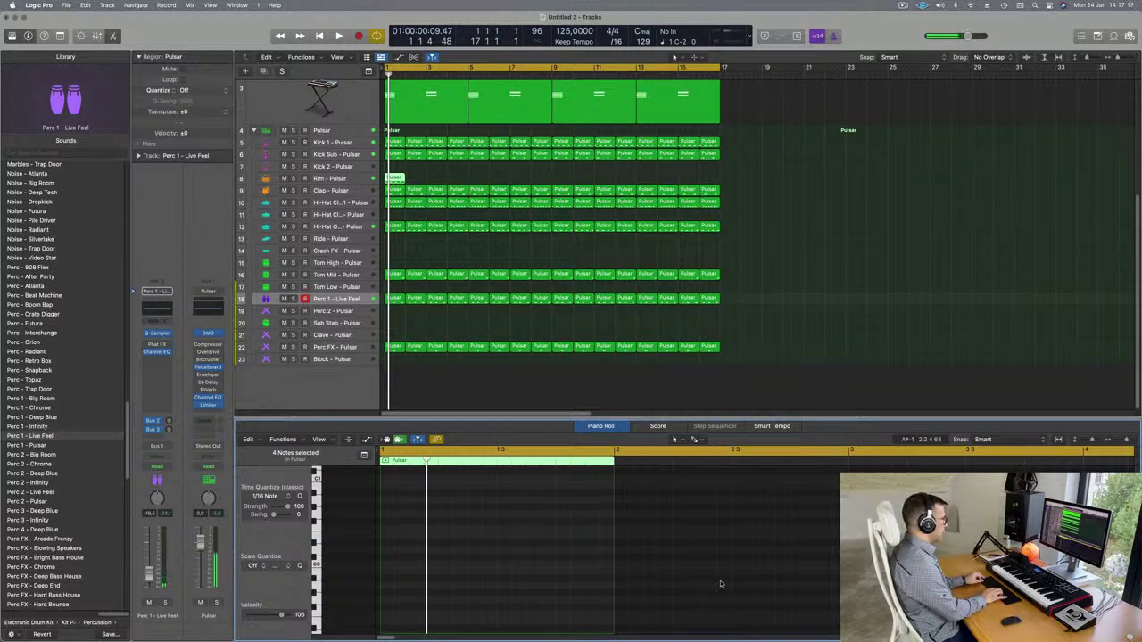
key(space)
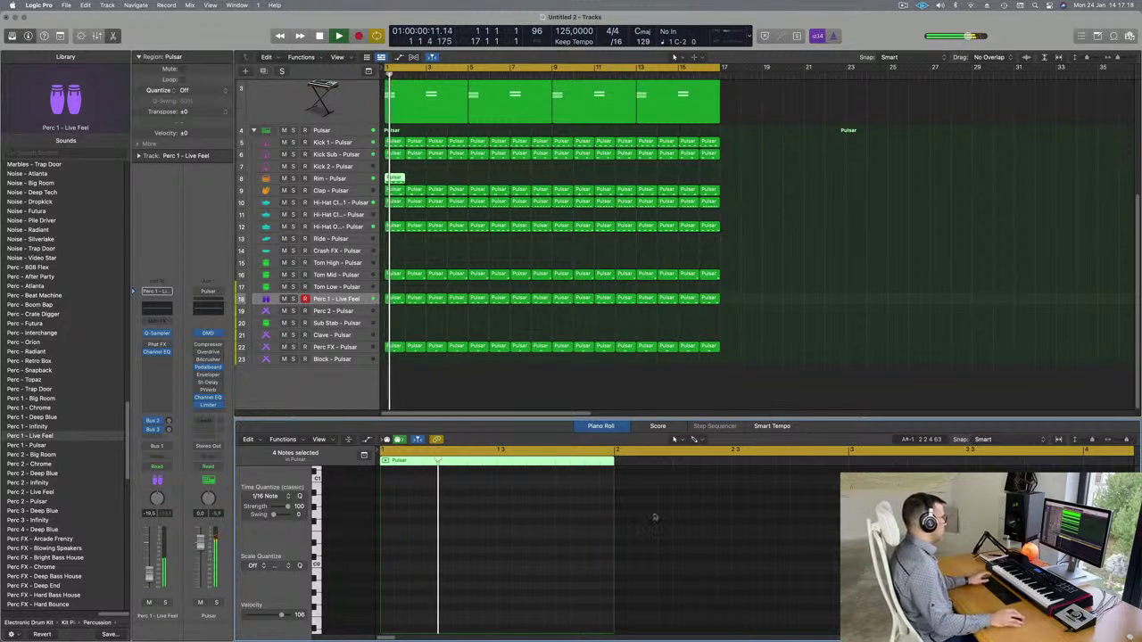
key(space)
key(space)
drag(428, 174, 398, 183)
scroll(447, 510, up, 6)
drag(394, 522, 410, 523)
key(space)
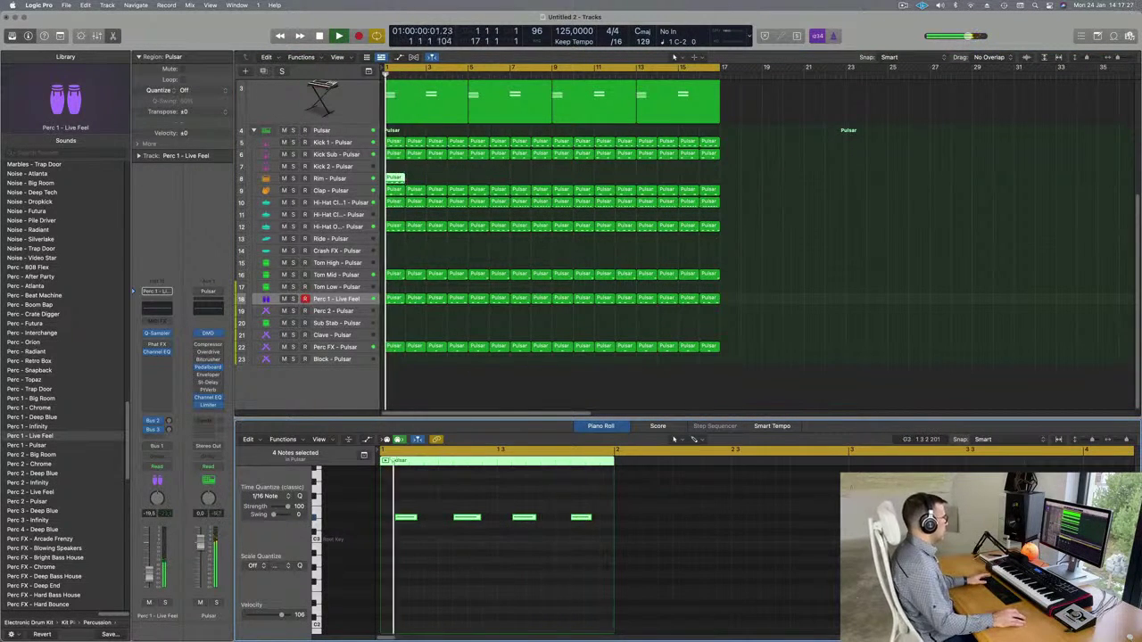
Duplicate the four Rim notes one sixteenth later in the same region, and play the groove.
click(332, 181)
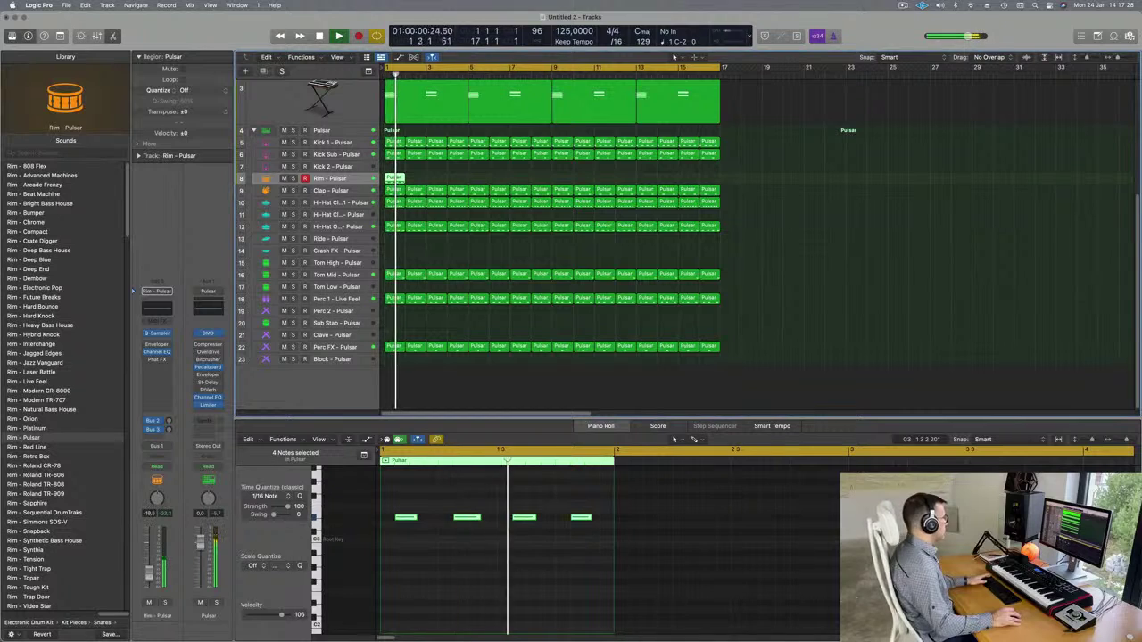
drag(411, 517, 419, 527)
key(space)
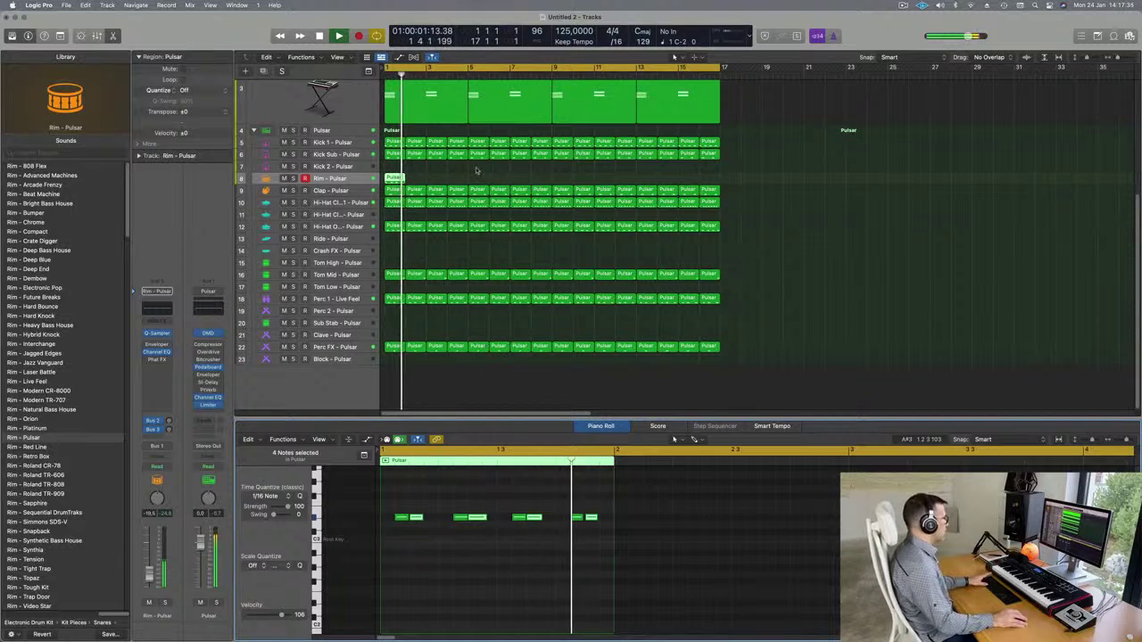
Repeat the Rim region across all 16 bars, and set the Rim track's volume to -21.0 dB.
key(space)
key(super+r)
key(super+r)
key(super+r)
key(super+r)
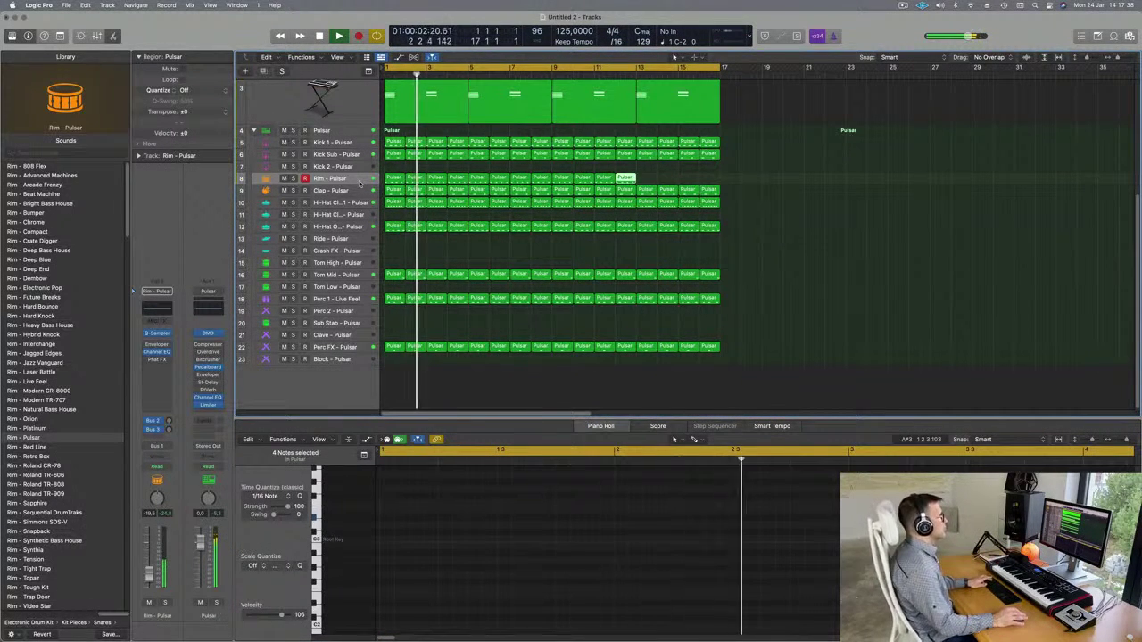
key(super+r)
key(super+r)
key(space)
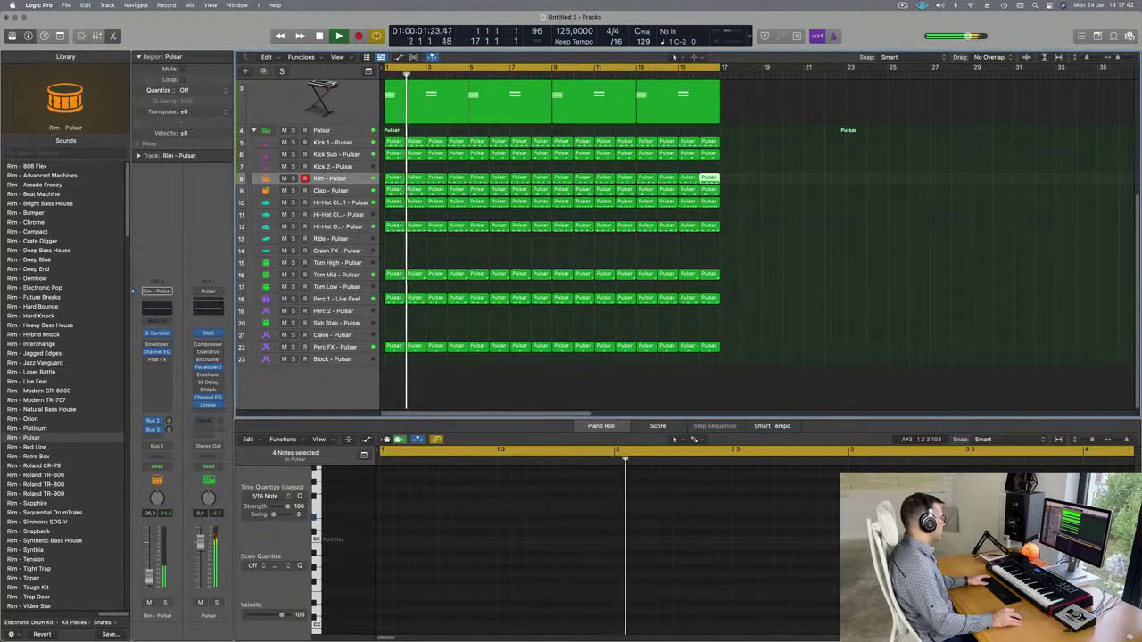
key(Return)
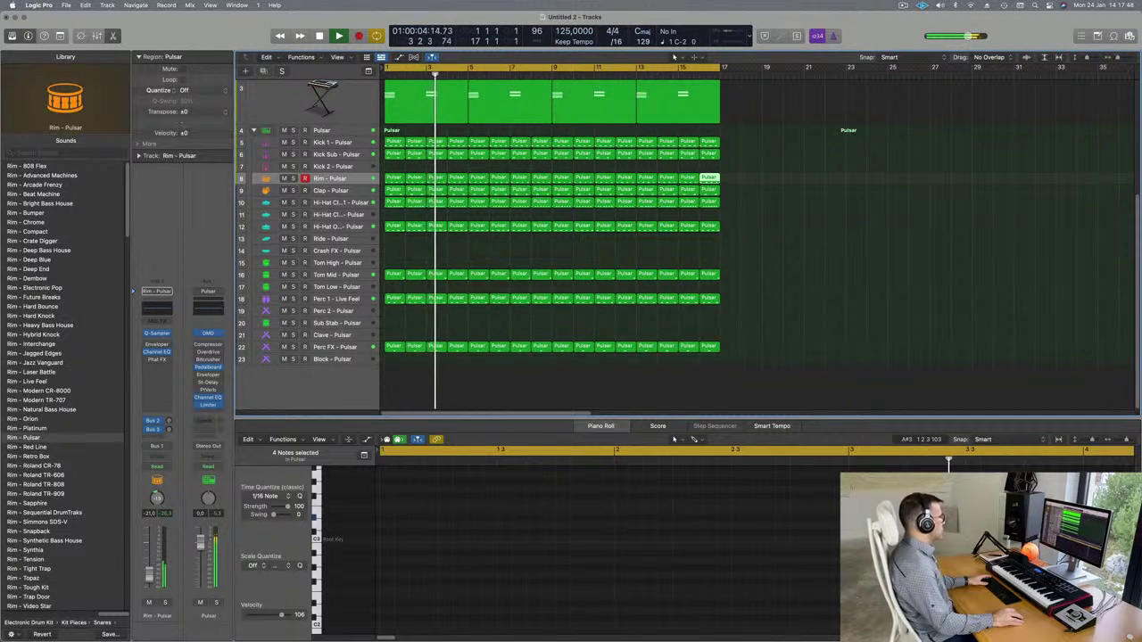
Listen to the groove from the beginning while checking the 80s Synth Pop Bass and Perfect Pad 01 tracks.
scroll(689, 294, up, 5)
click(805, 178)
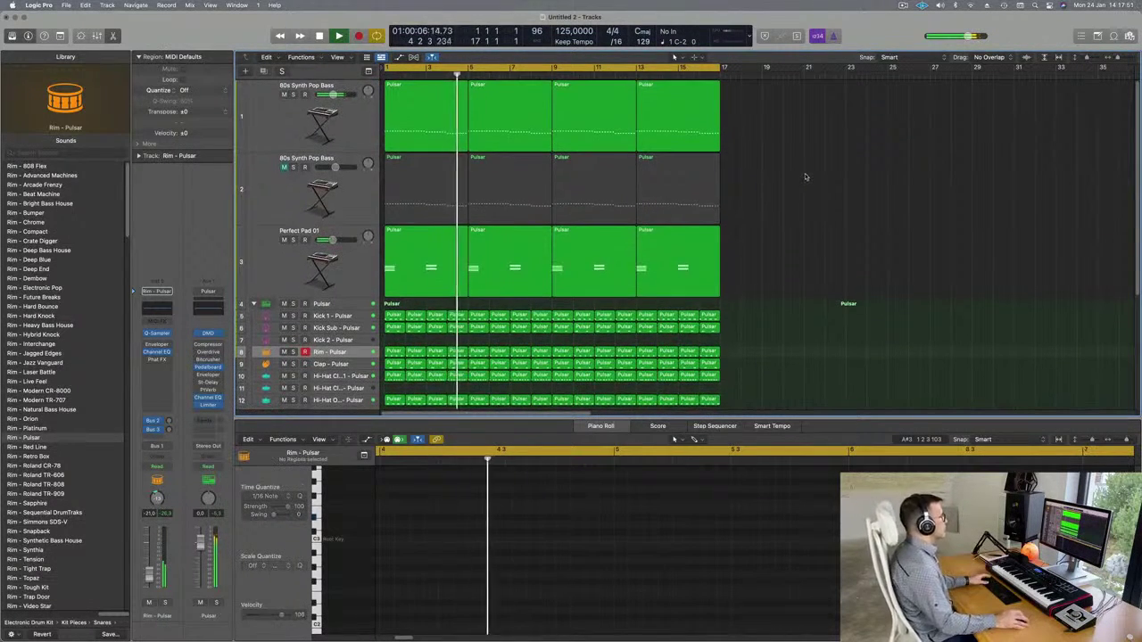
click(294, 259)
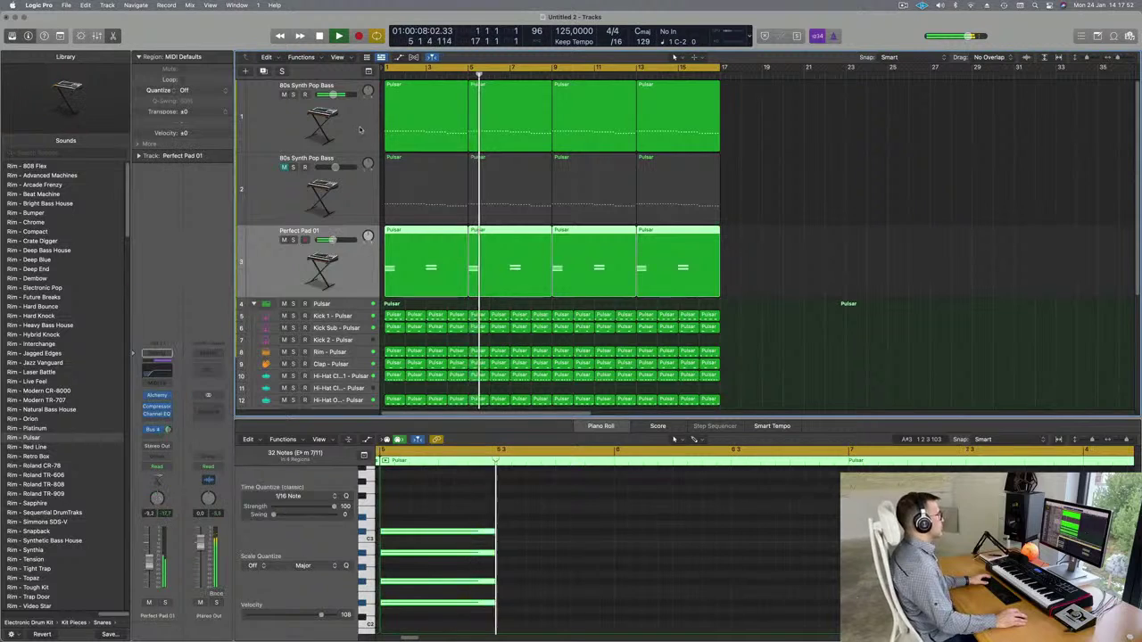
click(293, 131)
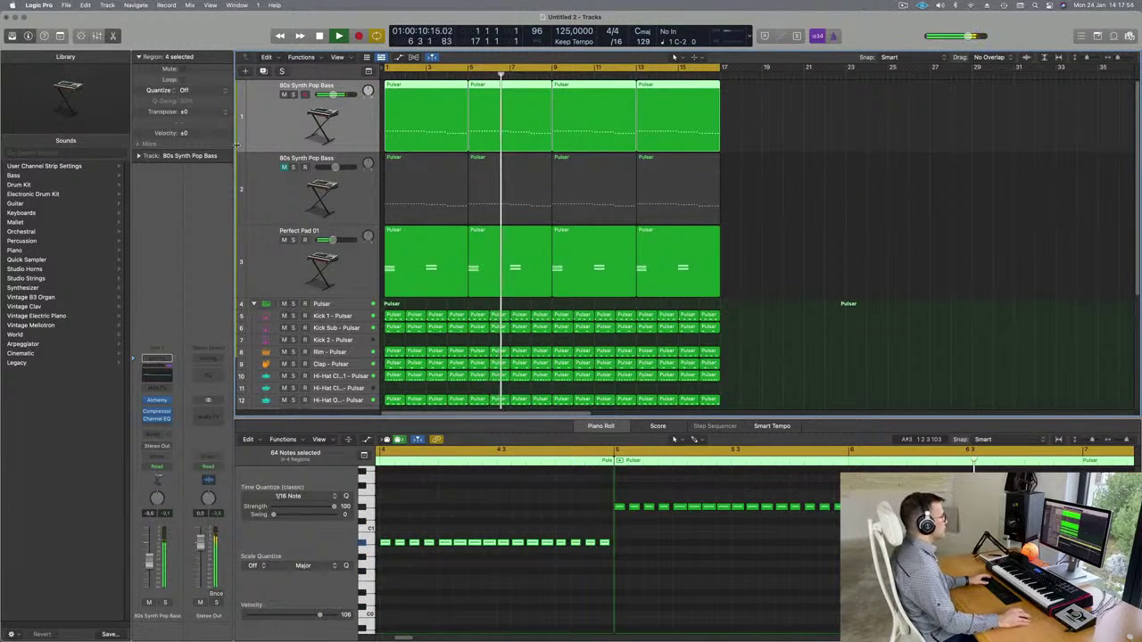
click(278, 255)
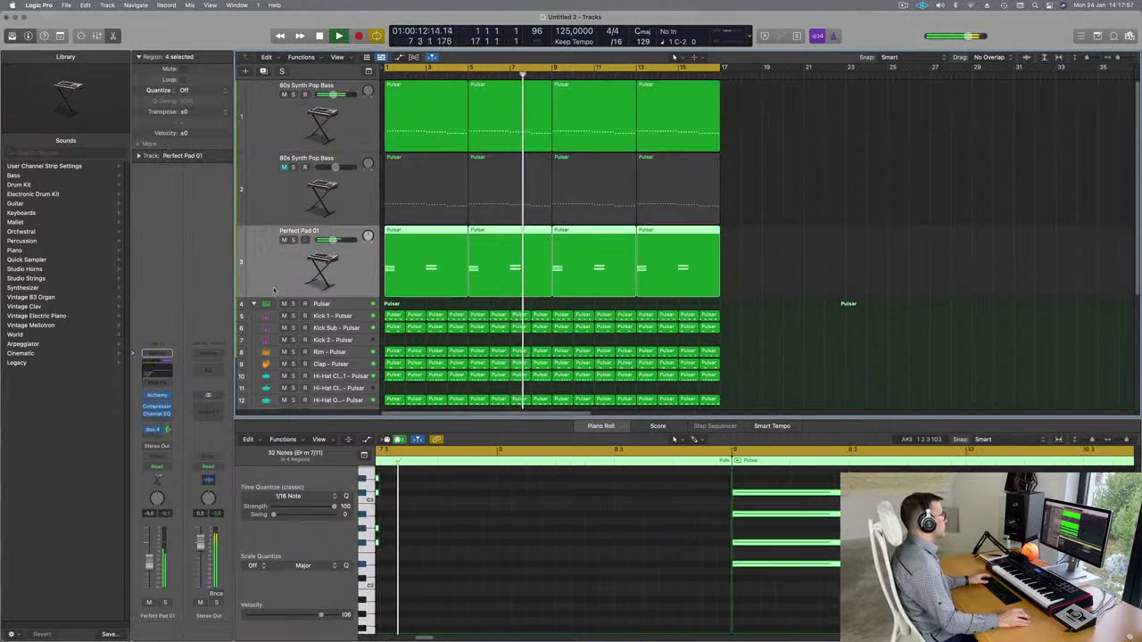
key(Return)
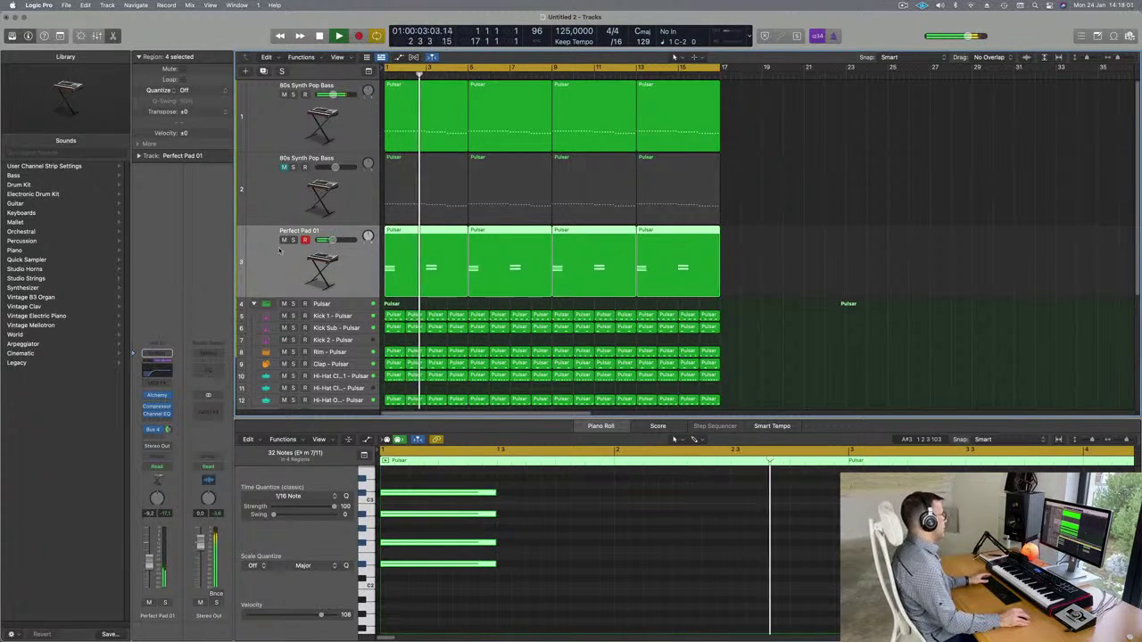
key(Return)
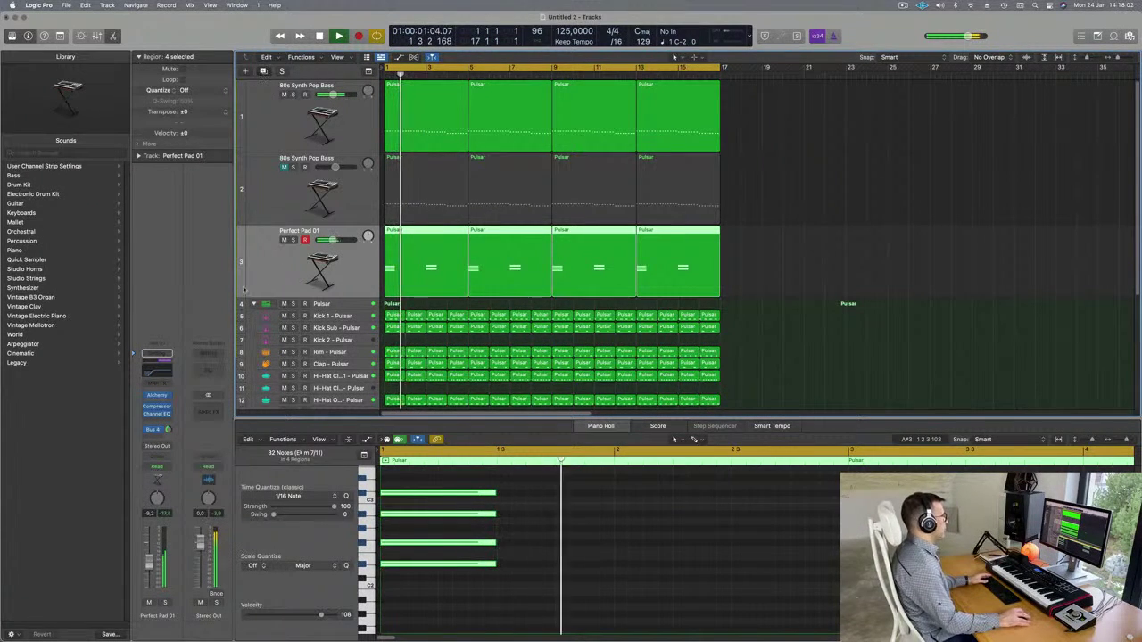
Duplicate the Perfect Pad 01 track, and copy the first pad region onto the new track at bar 1.
key(super+d)
click(417, 265)
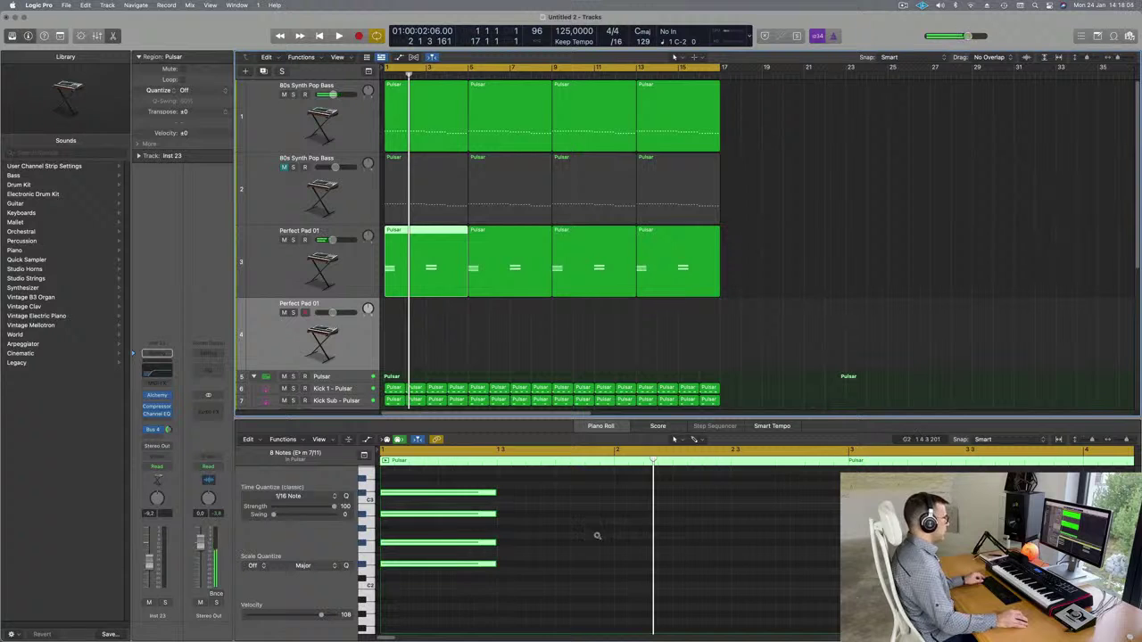
scroll(597, 537, down, 4)
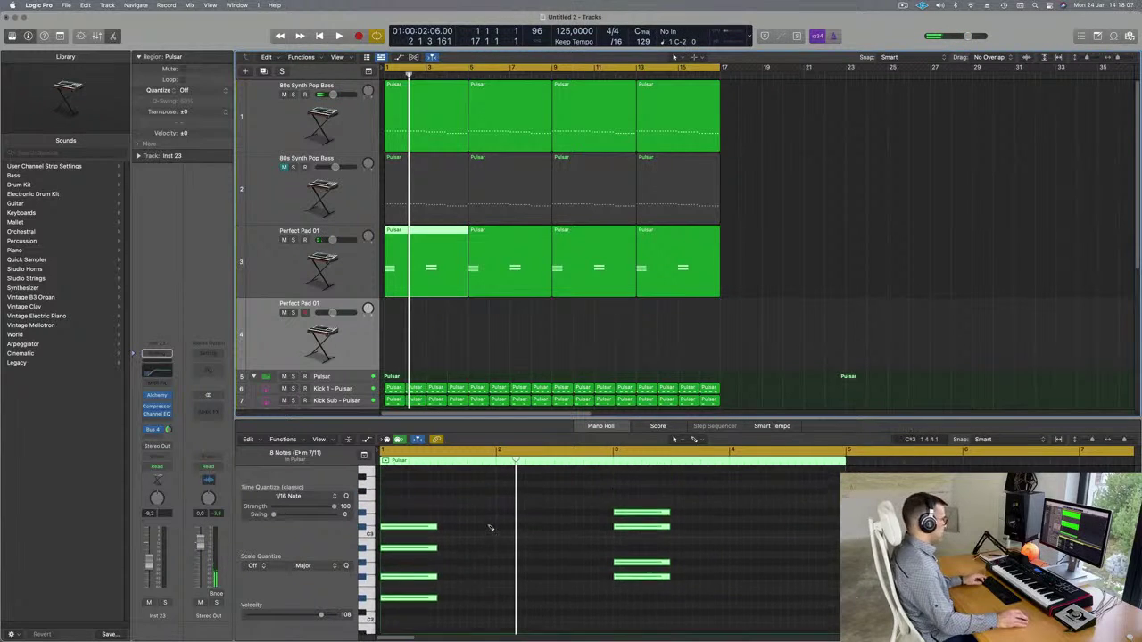
key(super+a)
click(771, 265)
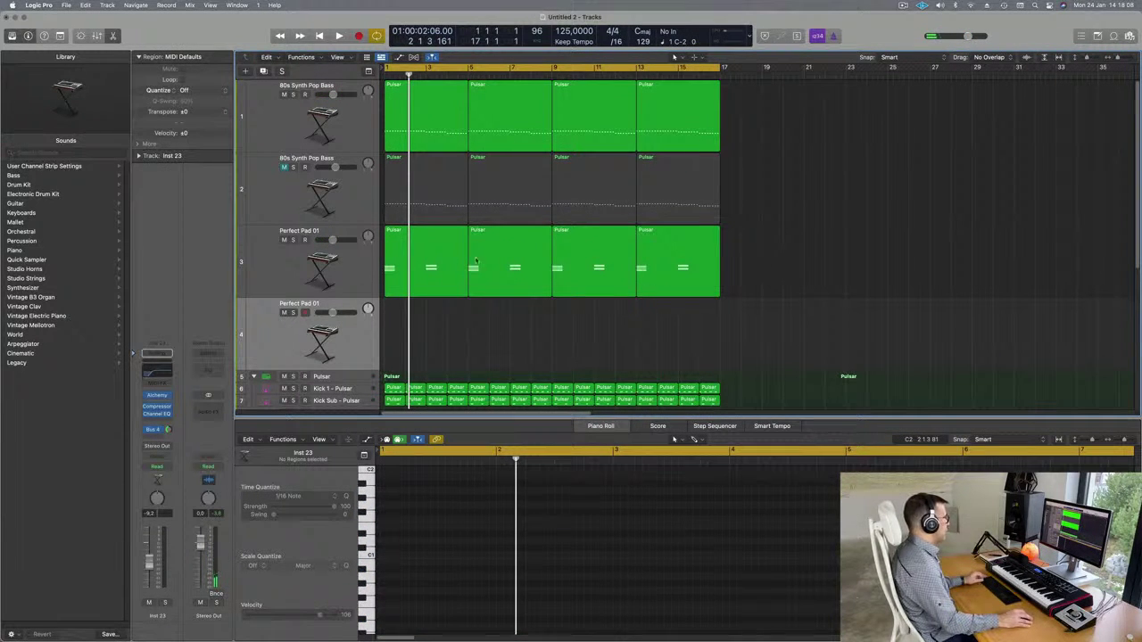
click(432, 246)
drag(432, 236, 424, 332)
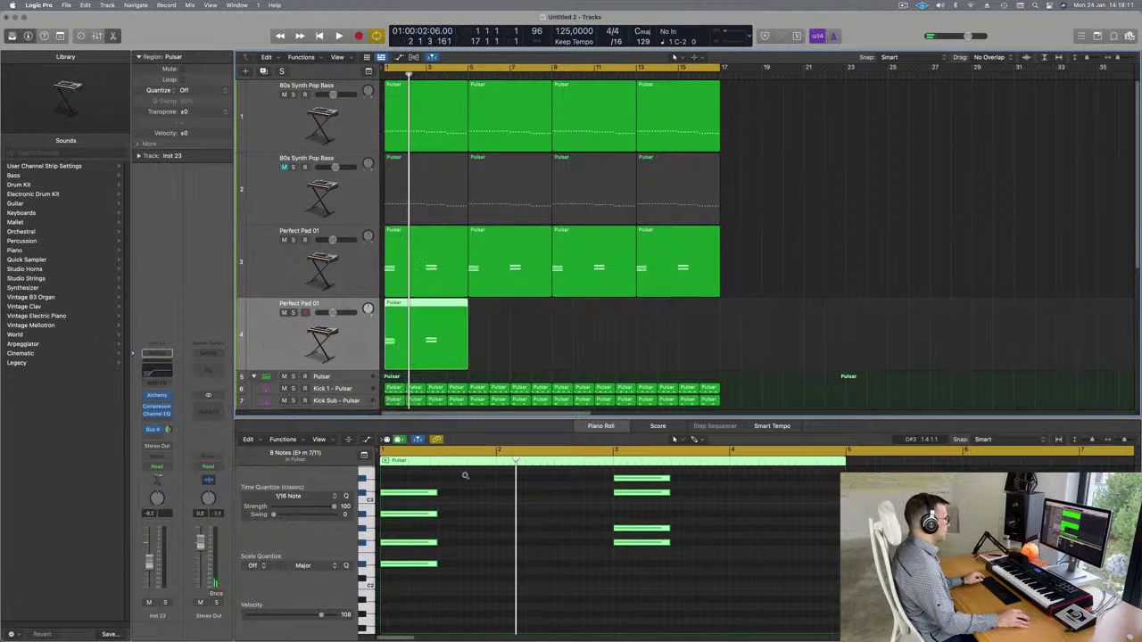
key(super+a)
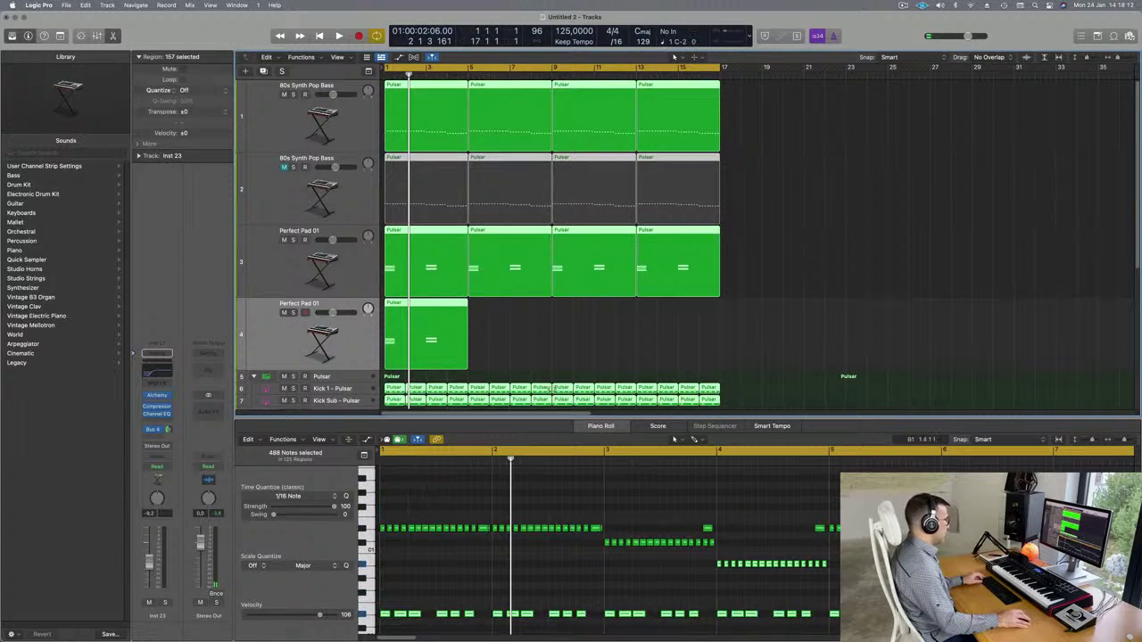
Lengthen all notes of the copied pad region on the second Perfect Pad 01 track so each chord lasts two bars.
click(512, 317)
click(428, 341)
scroll(453, 561, down, 4)
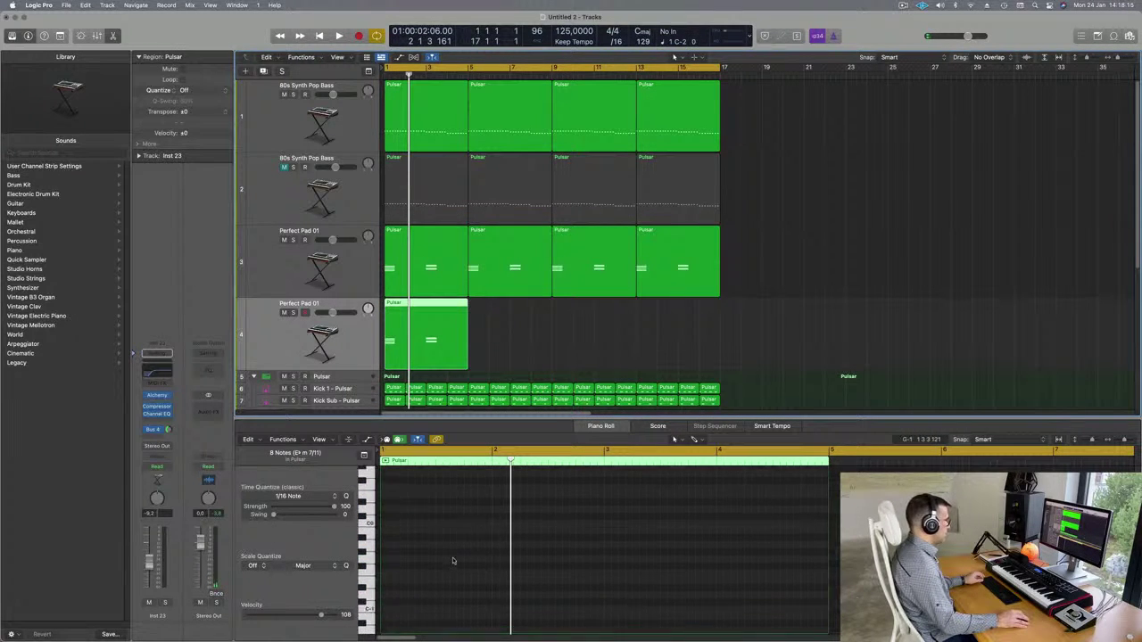
click(462, 565)
scroll(462, 566, up, 8)
key(super+a)
drag(436, 523, 600, 532)
key(space)
Repeat the lengthened pad region three times so it fills all 16 bars.
drag(541, 331, 413, 348)
key(super+r)
key(super+r)
key(super+r)
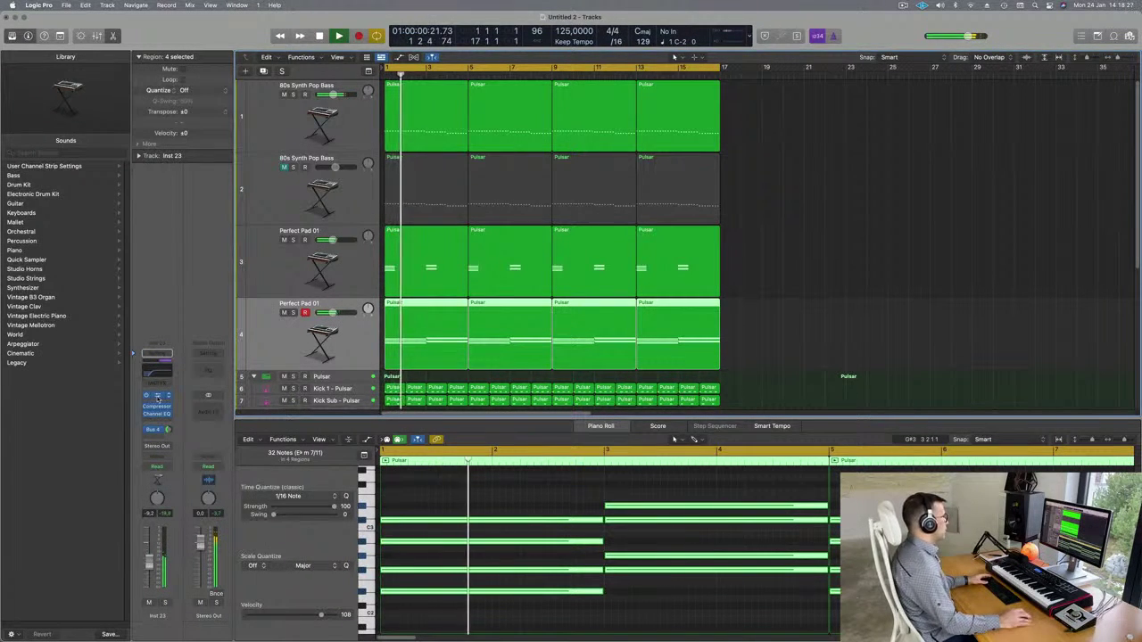
Open Alchemy on the duplicated pad track, filter the presets to Arpeggiated, and audition Super Soft in the mix.
click(156, 395)
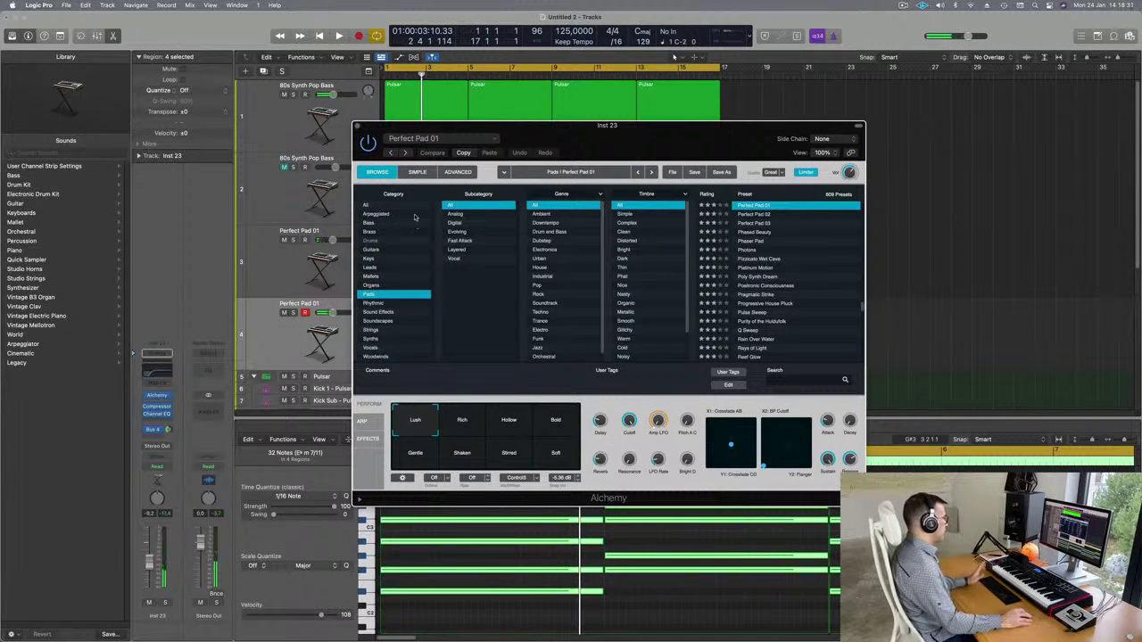
click(374, 216)
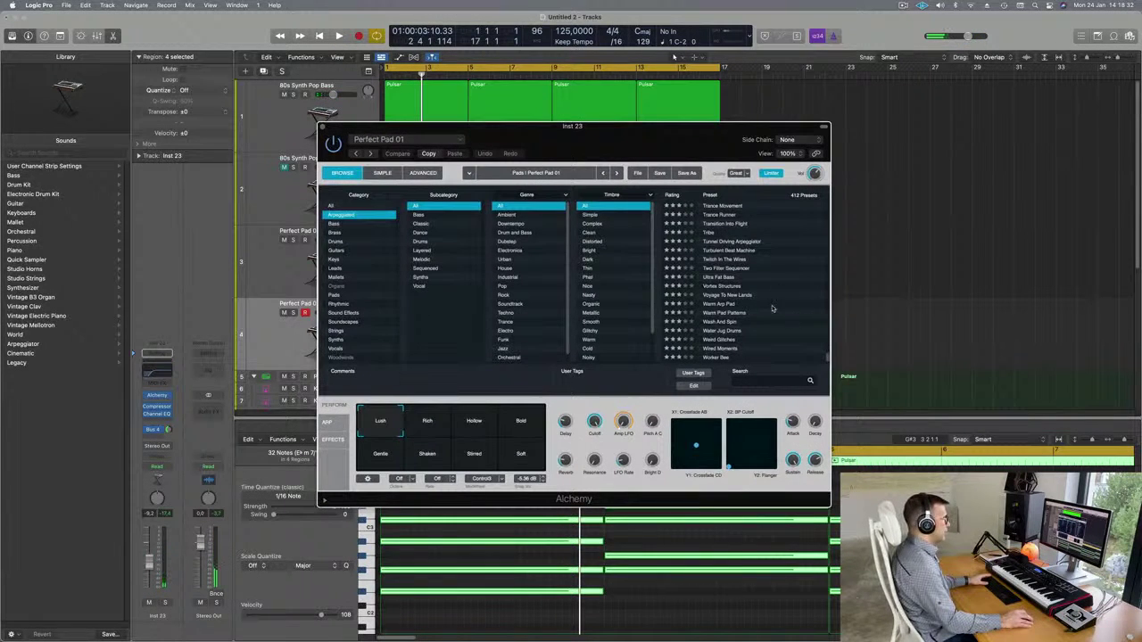
scroll(774, 310, up, 5)
drag(656, 143, 880, 147)
key(space)
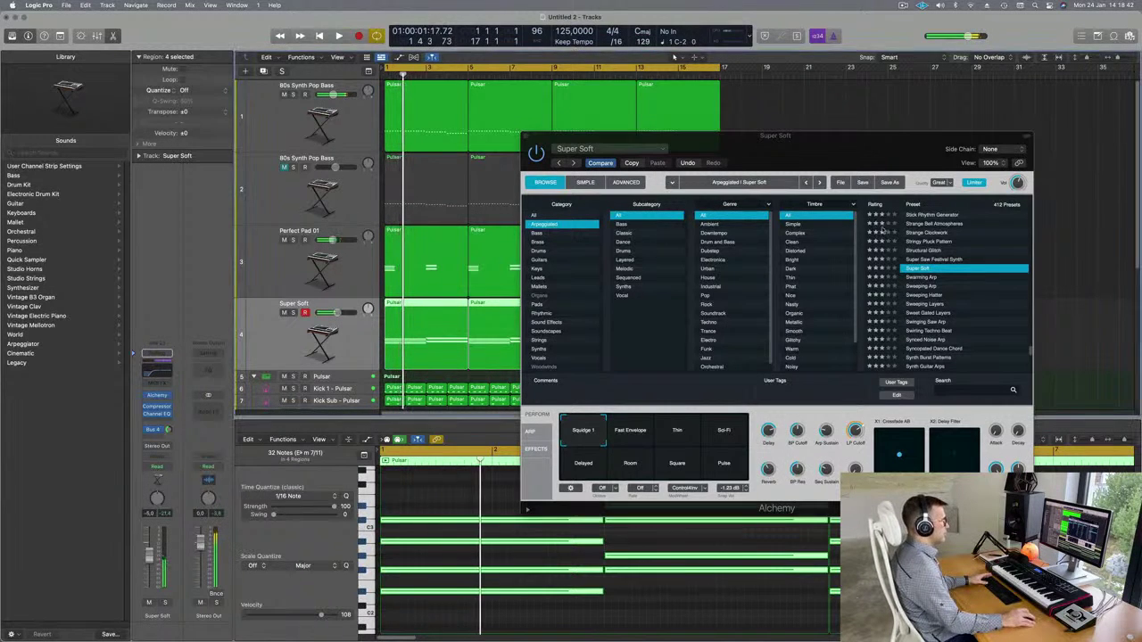
key(space)
key(space)
Load the Stringy Pluck Pattern preset in Alchemy, and listen to it both soloed and with the full groove.
click(926, 247)
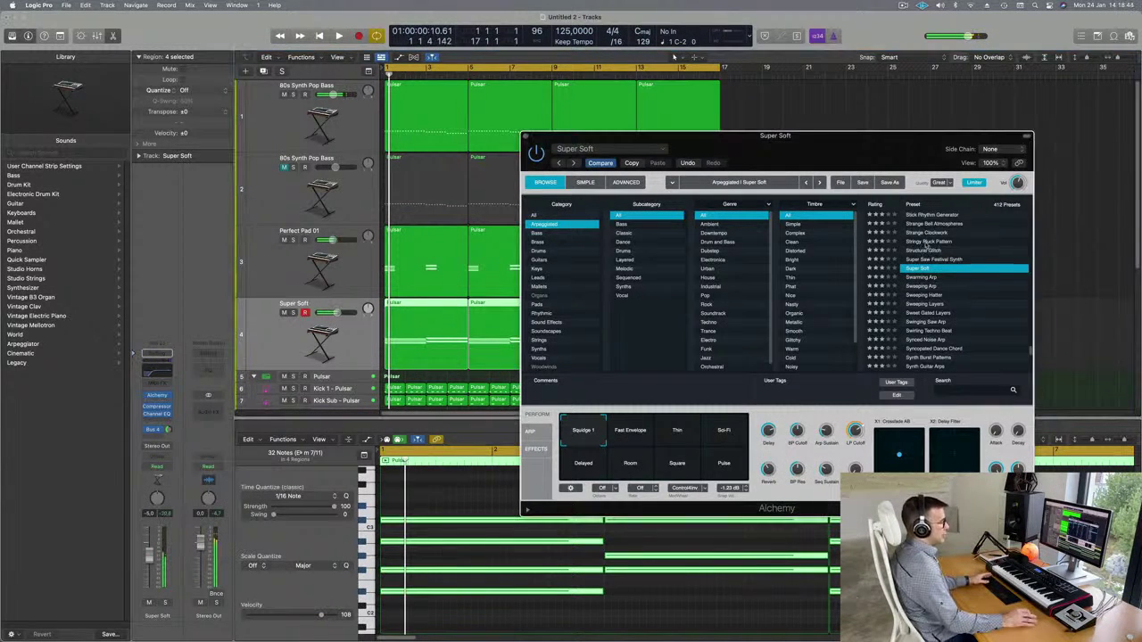
key(space)
drag(817, 144, 812, 98)
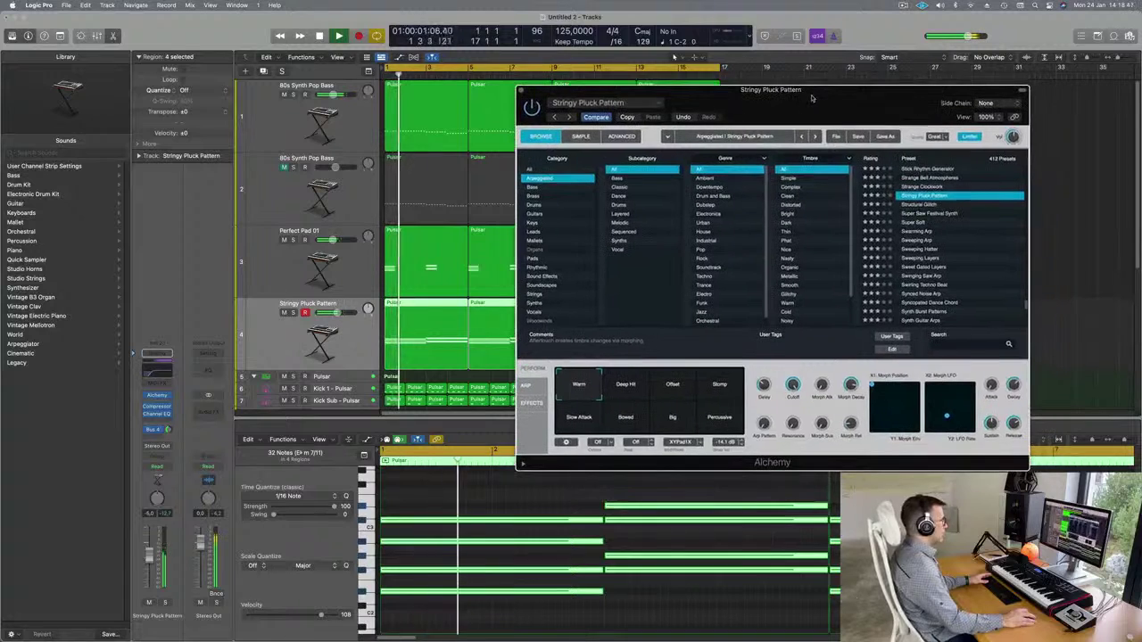
click(164, 605)
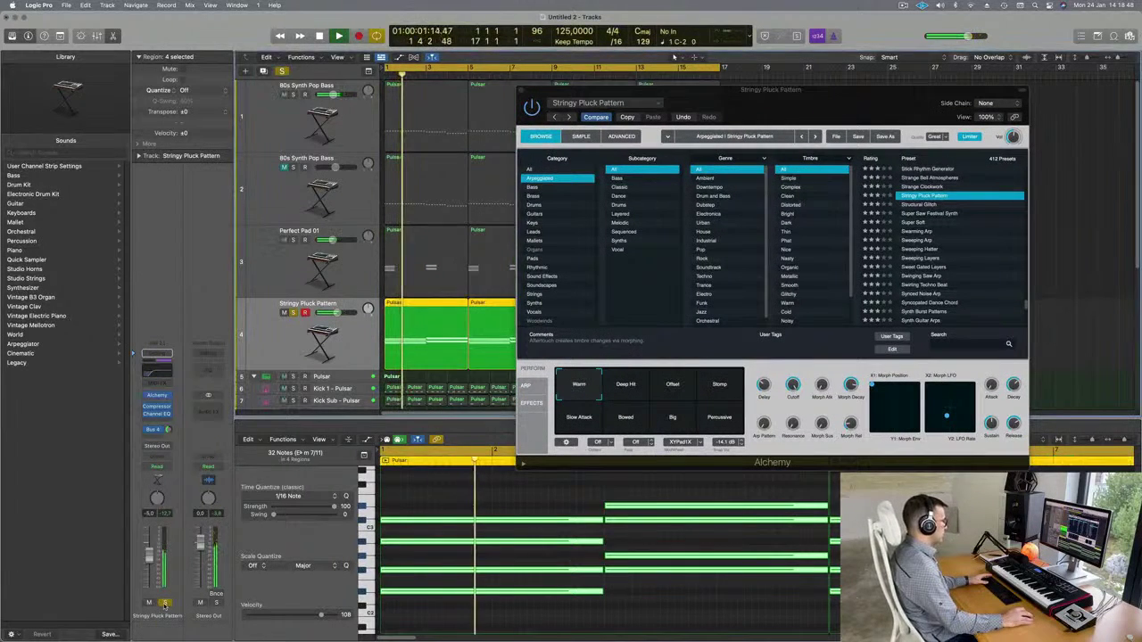
click(164, 605)
key(space)
key(space)
Try the Stick Rhythm Generator preset, and load the Star Bugs preset from the Arpeggiated list while the groove plays.
scroll(961, 257, up, 1)
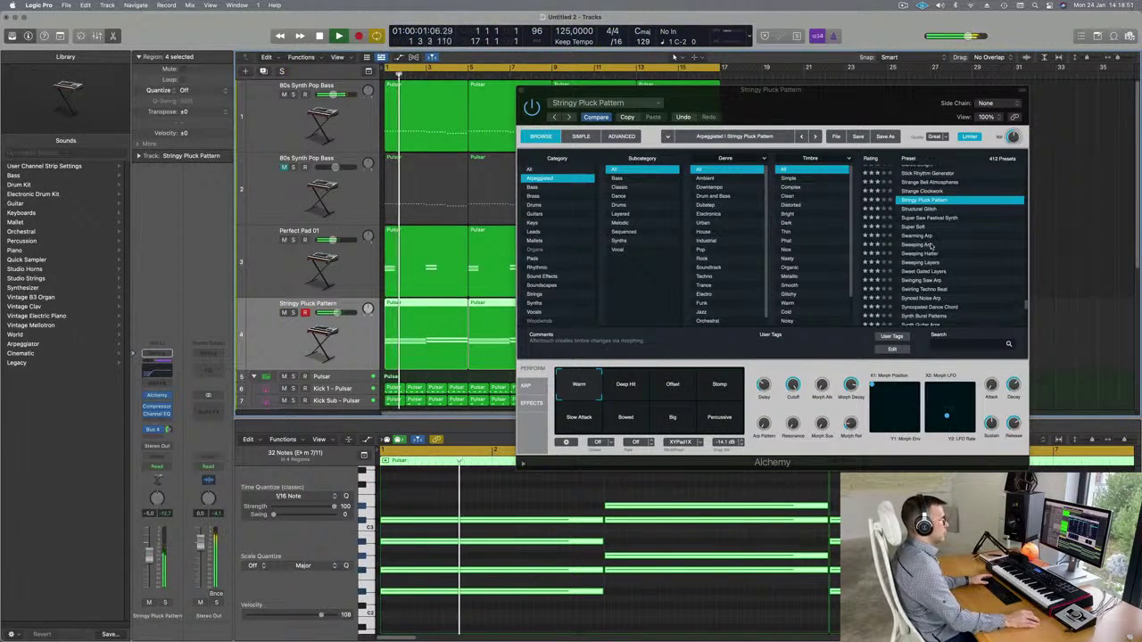
scroll(960, 258, up, 3)
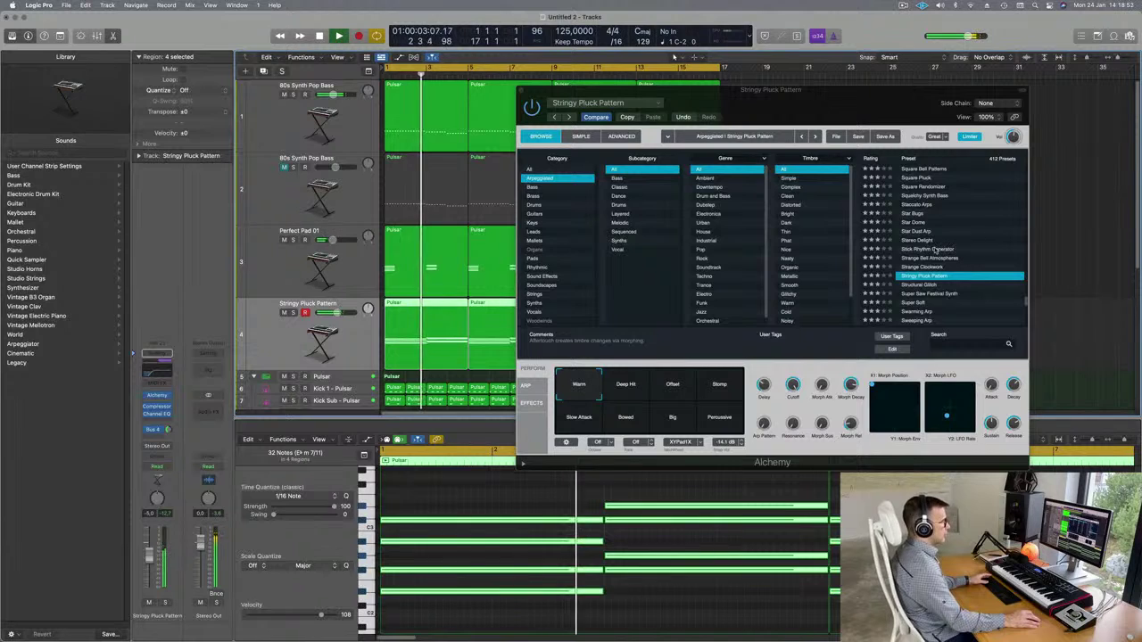
click(923, 250)
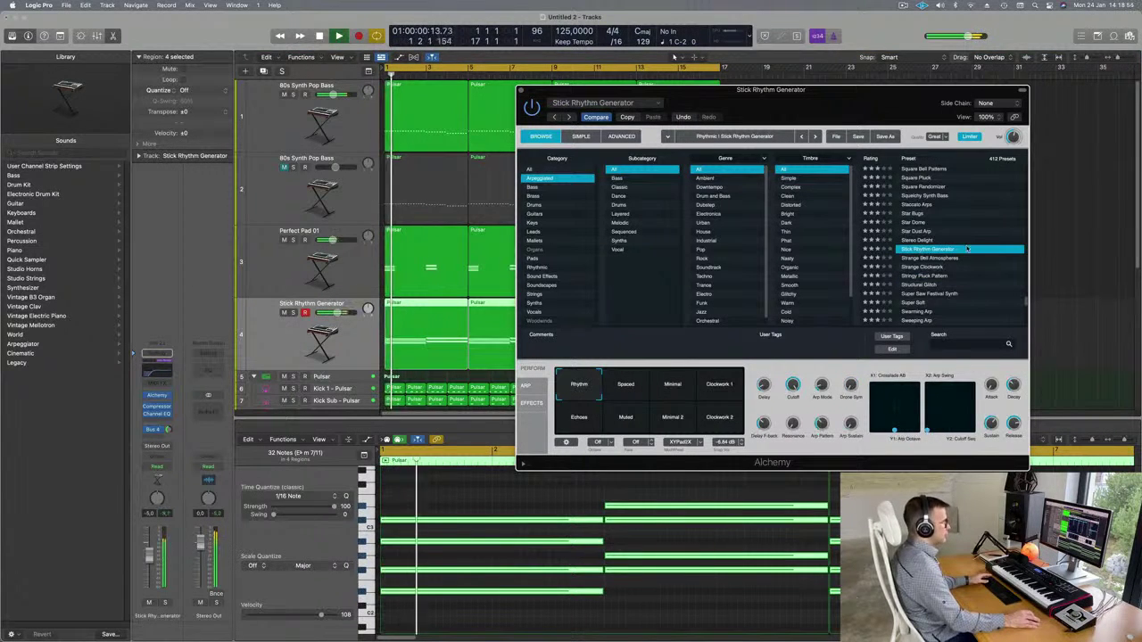
scroll(915, 237, up, 1)
click(912, 229)
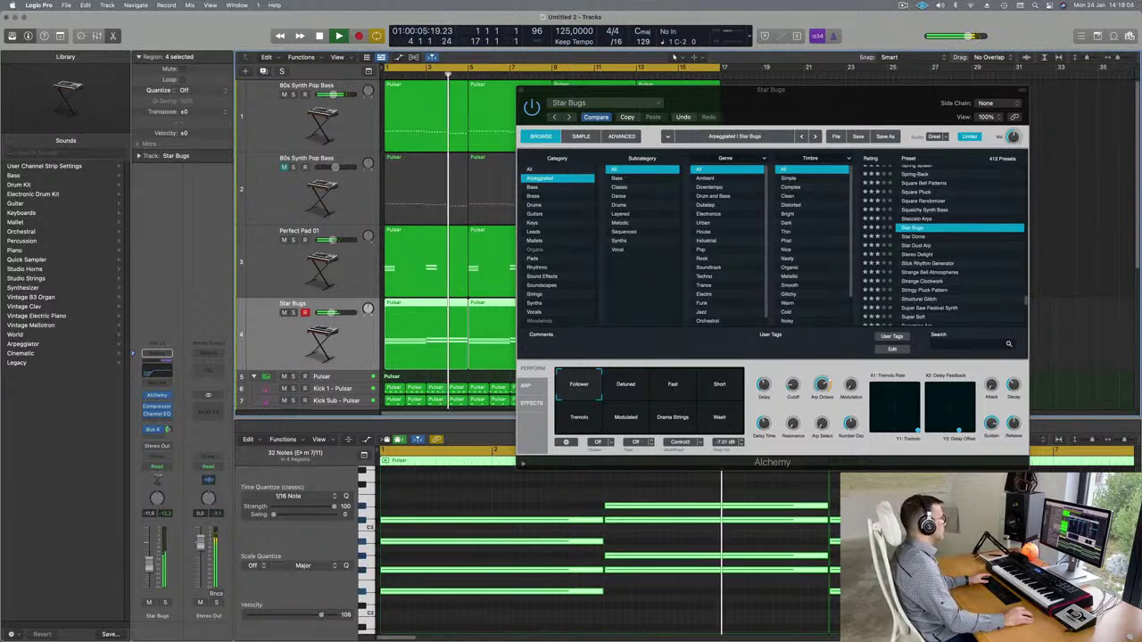
key(space)
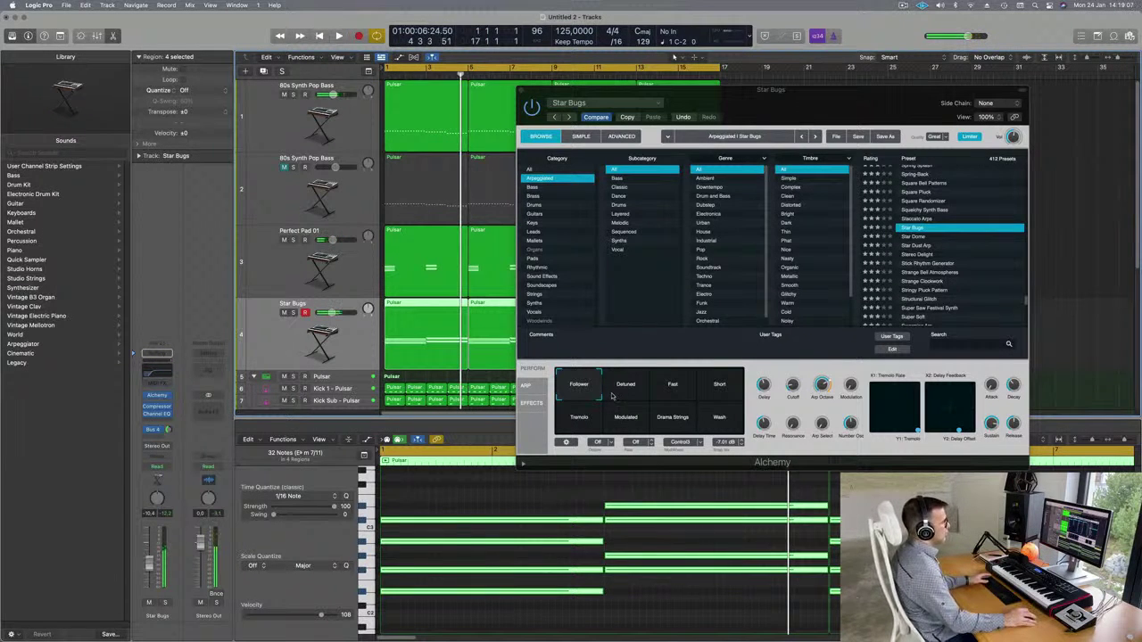
Audition the Star Bugs performance snapshots, including Detuned, Fast, Short, Tremolo, Modulated, Drama Strings and Wash, and return to Follower.
click(641, 391)
key(space)
click(687, 393)
click(719, 391)
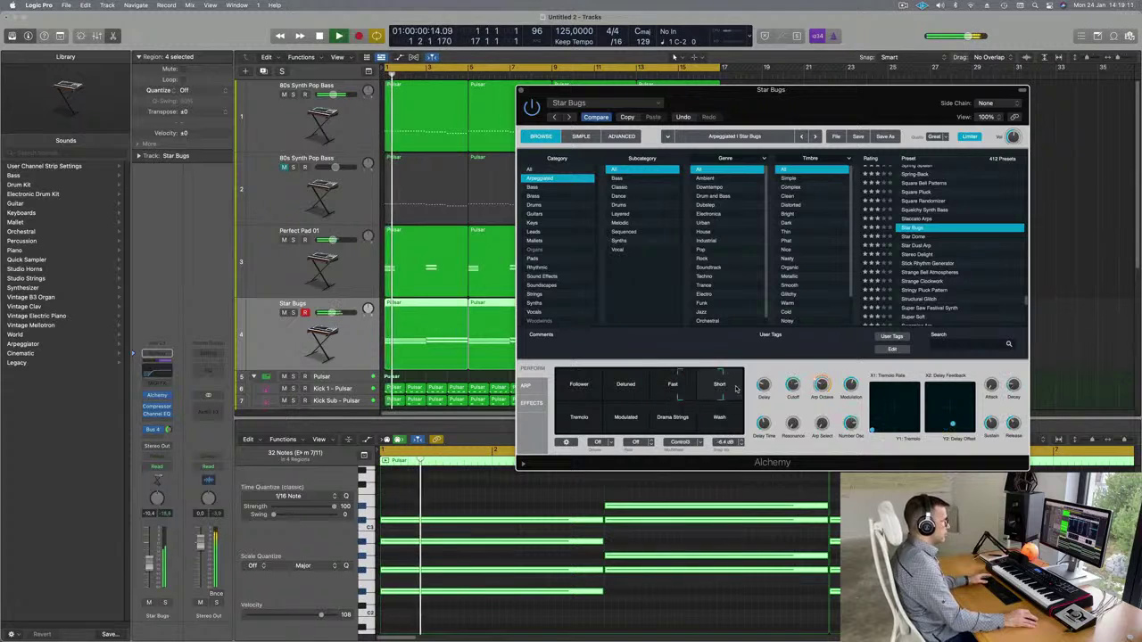
click(579, 421)
click(634, 423)
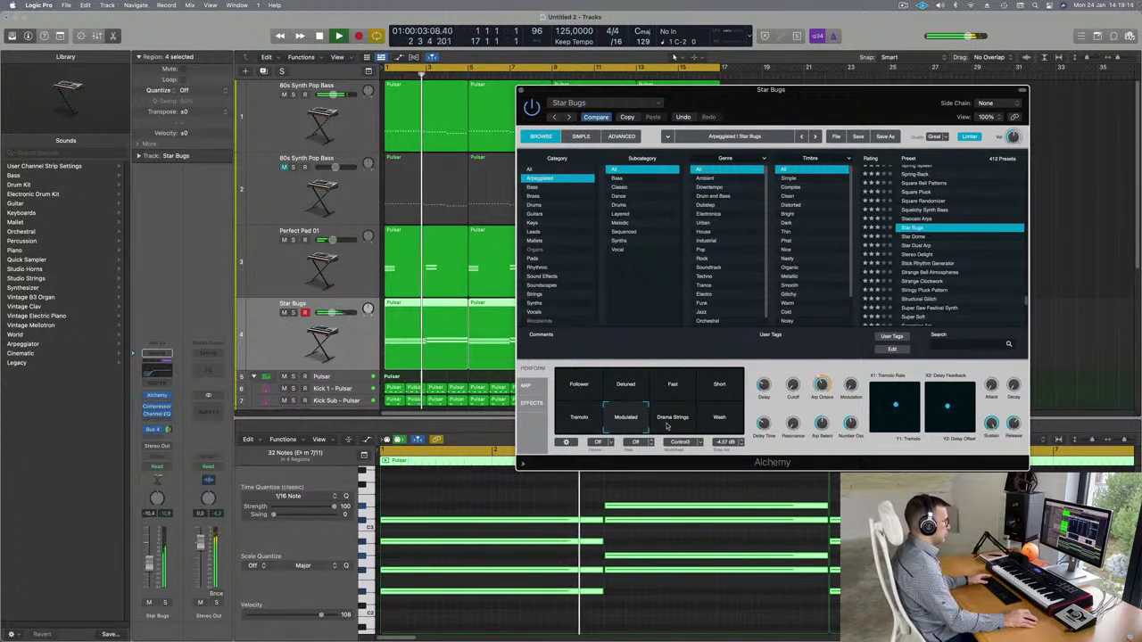
click(674, 422)
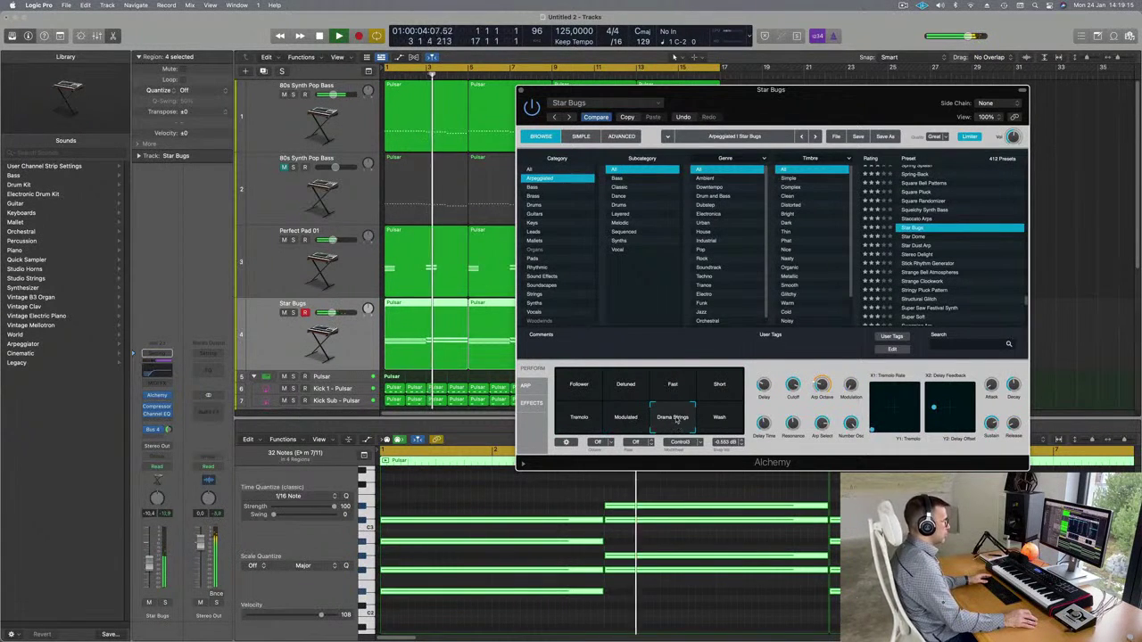
click(719, 418)
click(578, 384)
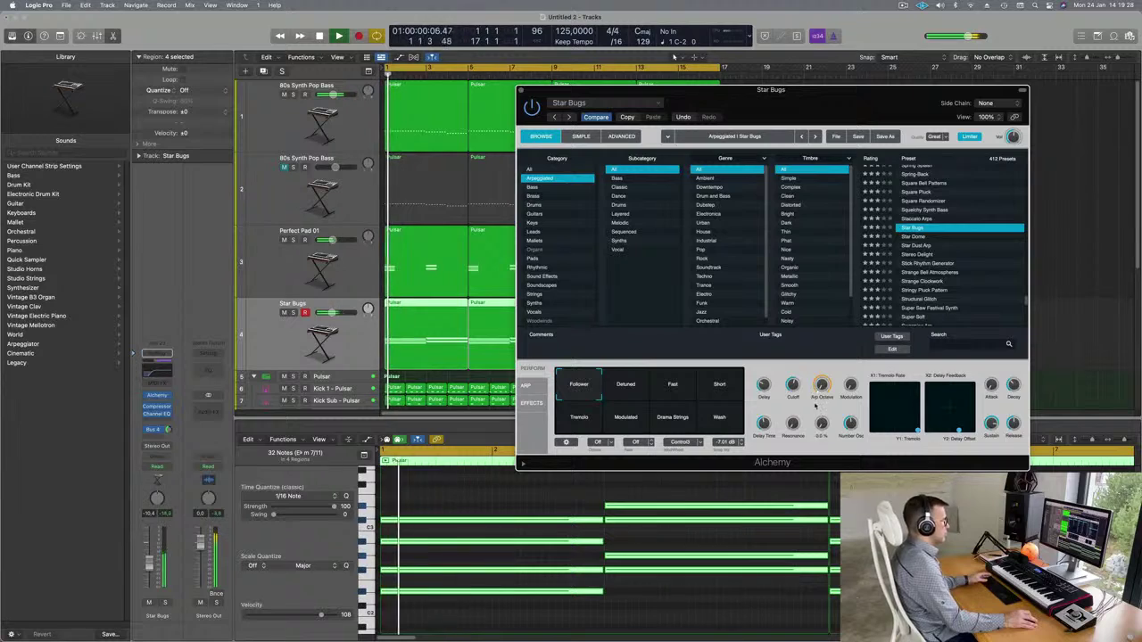
Raise the Star Bugs track's volume to about -8.4 dB, and show all 16 bars of its notes in the Piano Roll.
mouse_move(841, 90)
mouse_down()
mouse_move(897, 70)
mouse_move(855, 51)
mouse_move(850, 89)
mouse_up()
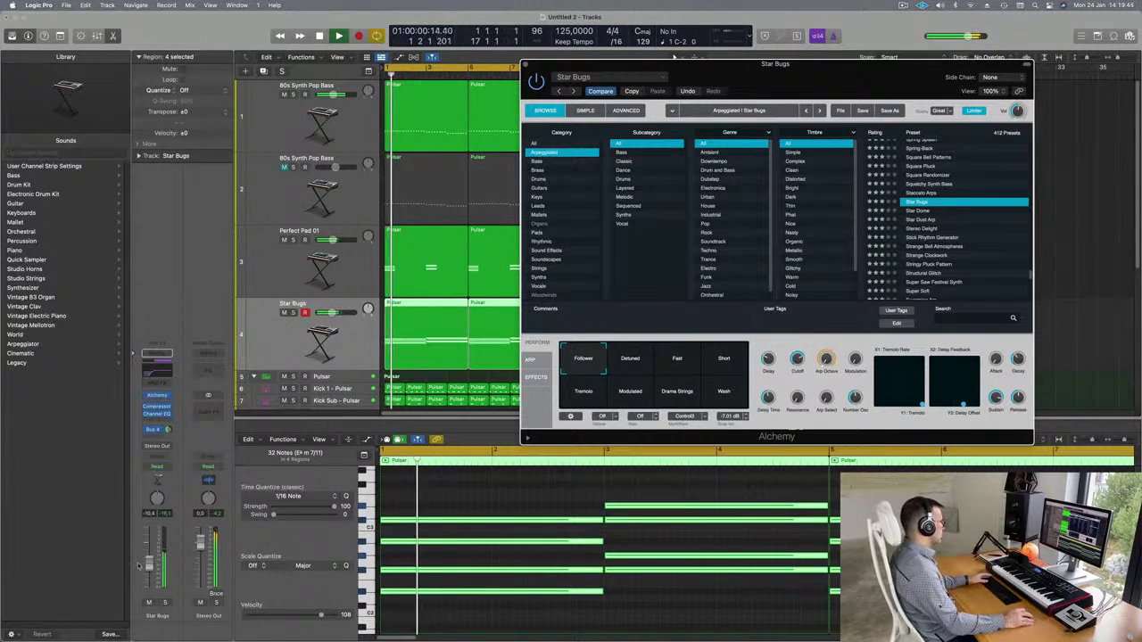
drag(152, 568, 153, 565)
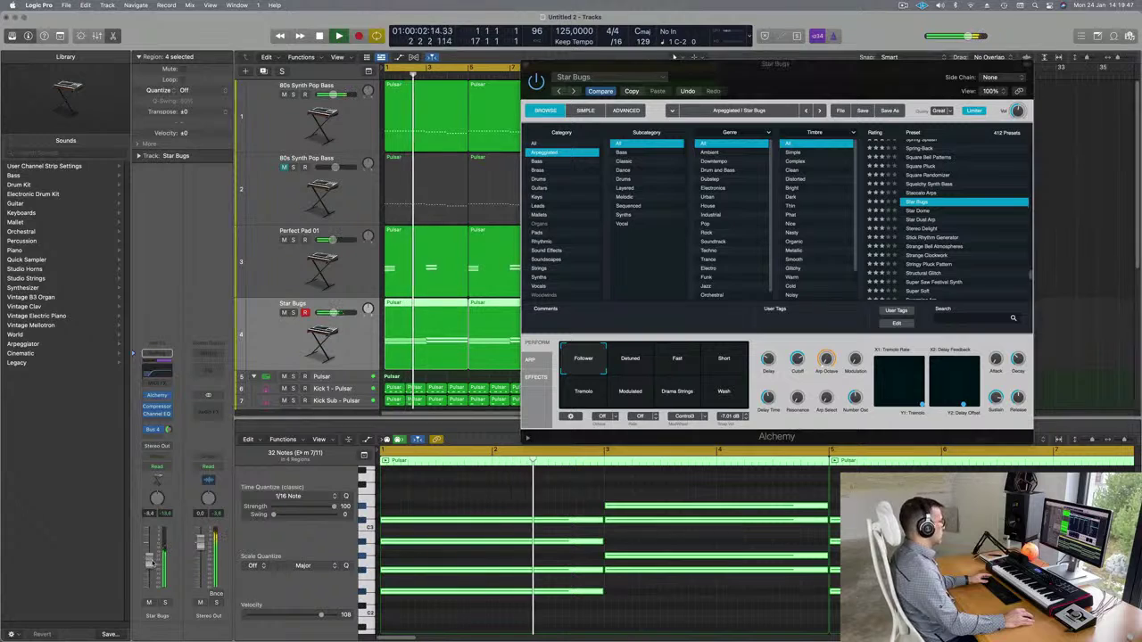
key(super+Left)
key(super+Left)
key(super+Left)
key(super+Left)
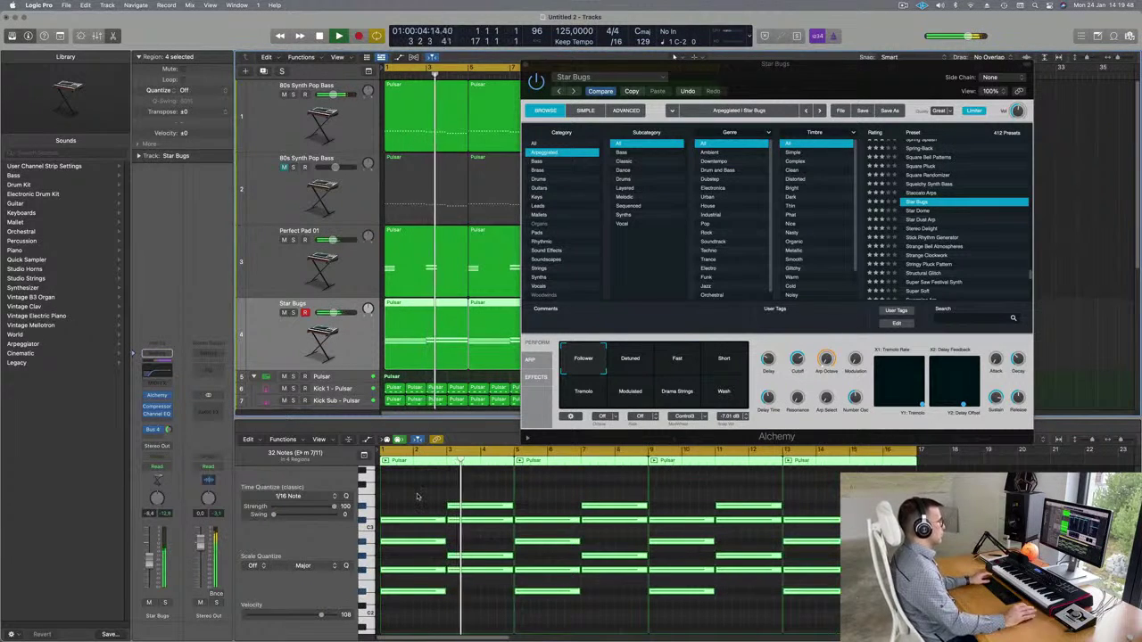
drag(801, 78, 830, 69)
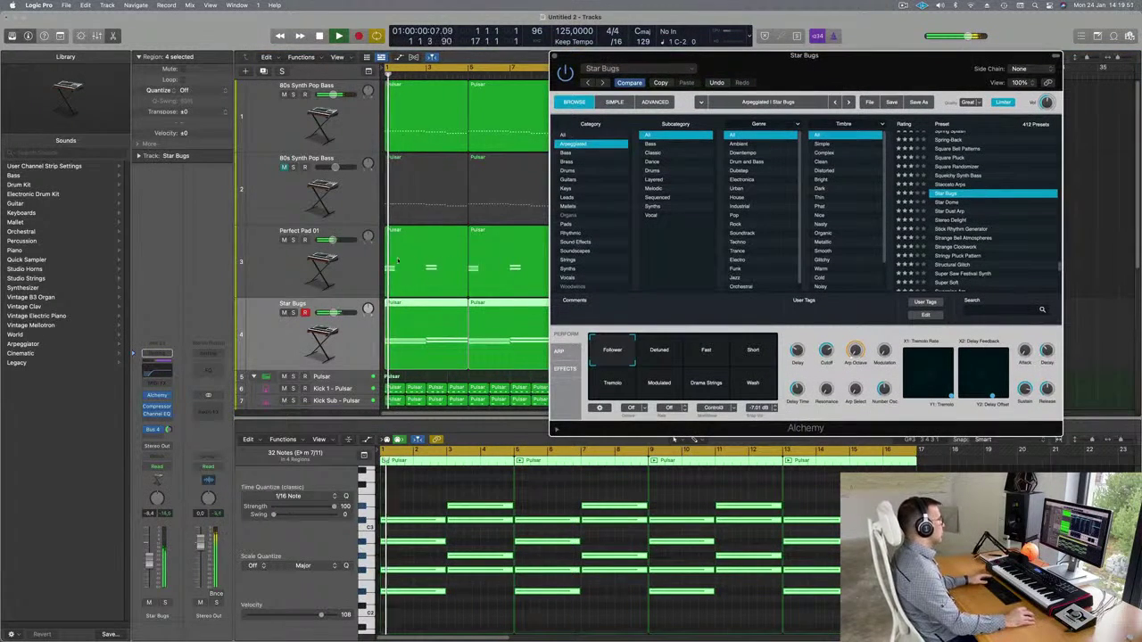
Lower the Perfect Pad 01 track's volume to about -16.0 dB, and replay the groove.
click(339, 266)
key(space)
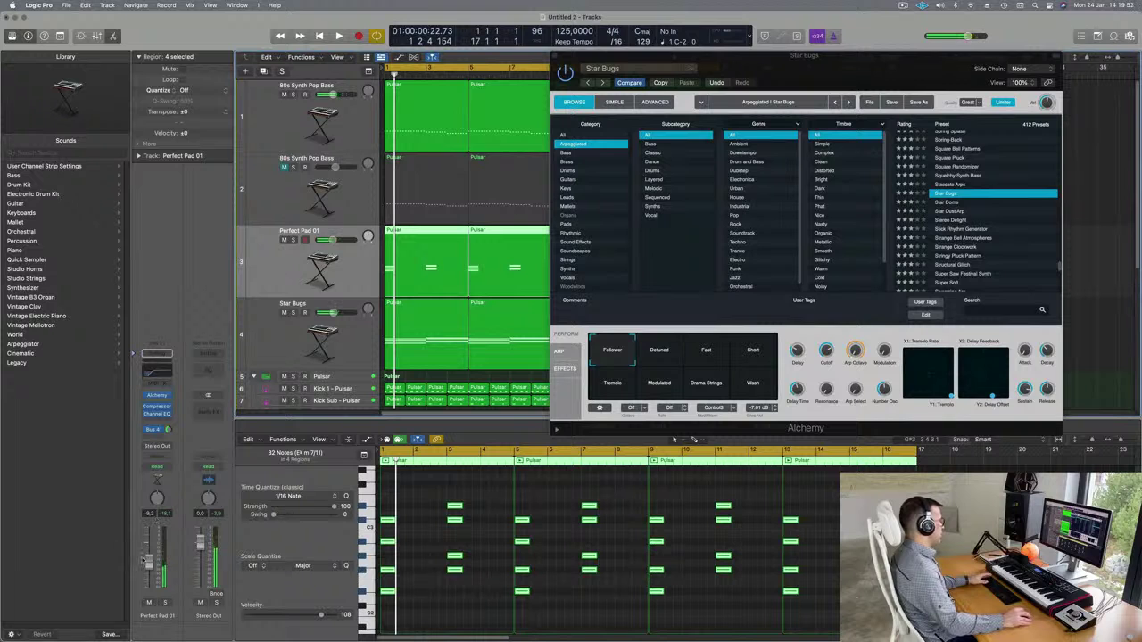
key(space)
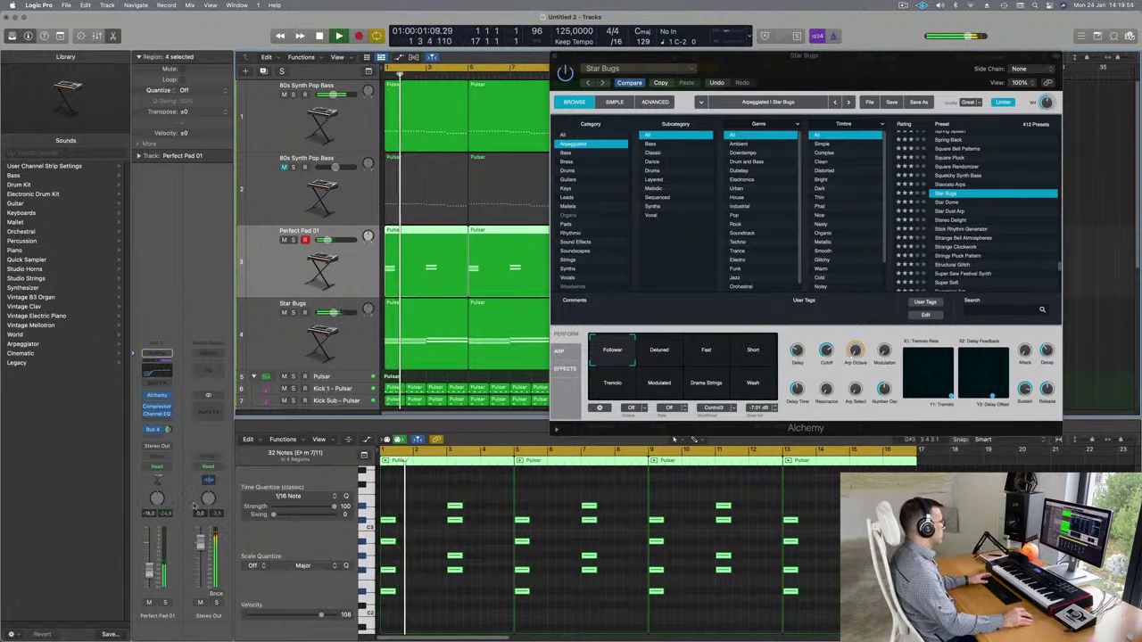
Raise the Star Bugs Channel EQ's low-cut frequency to just under 500 Hz, and close the plug-in windows.
key(Down)
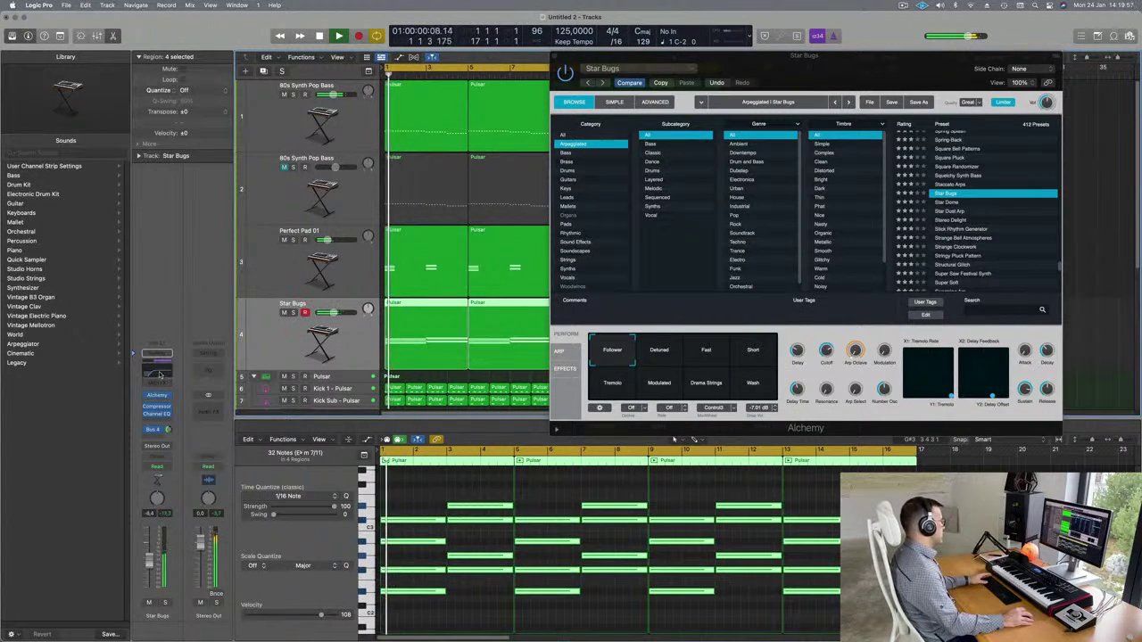
click(156, 372)
drag(611, 314, 697, 314)
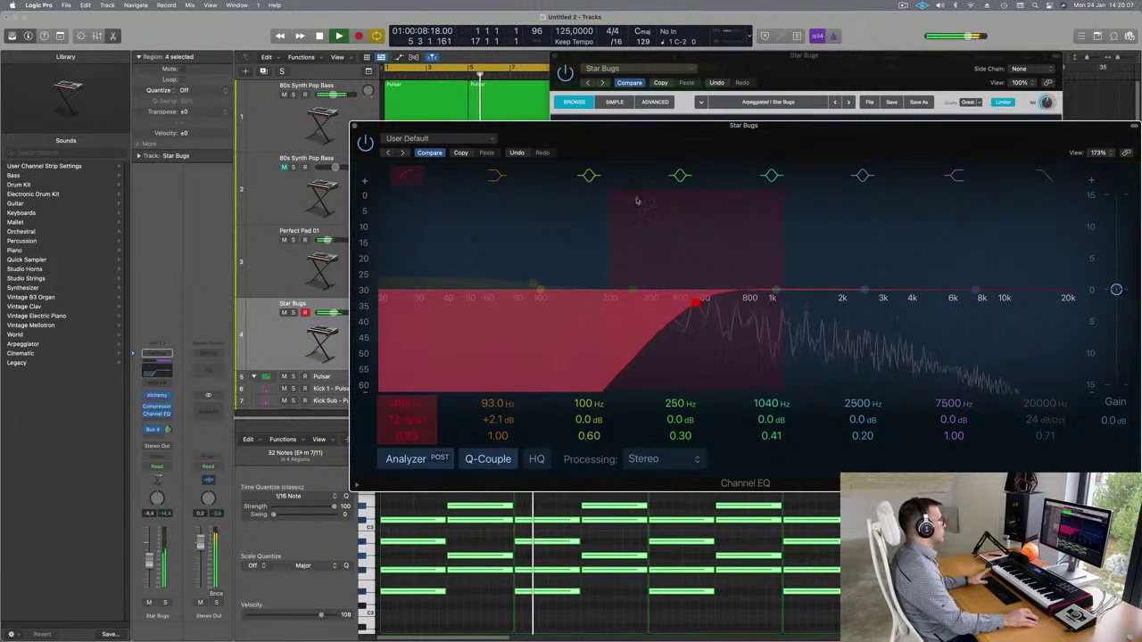
click(354, 125)
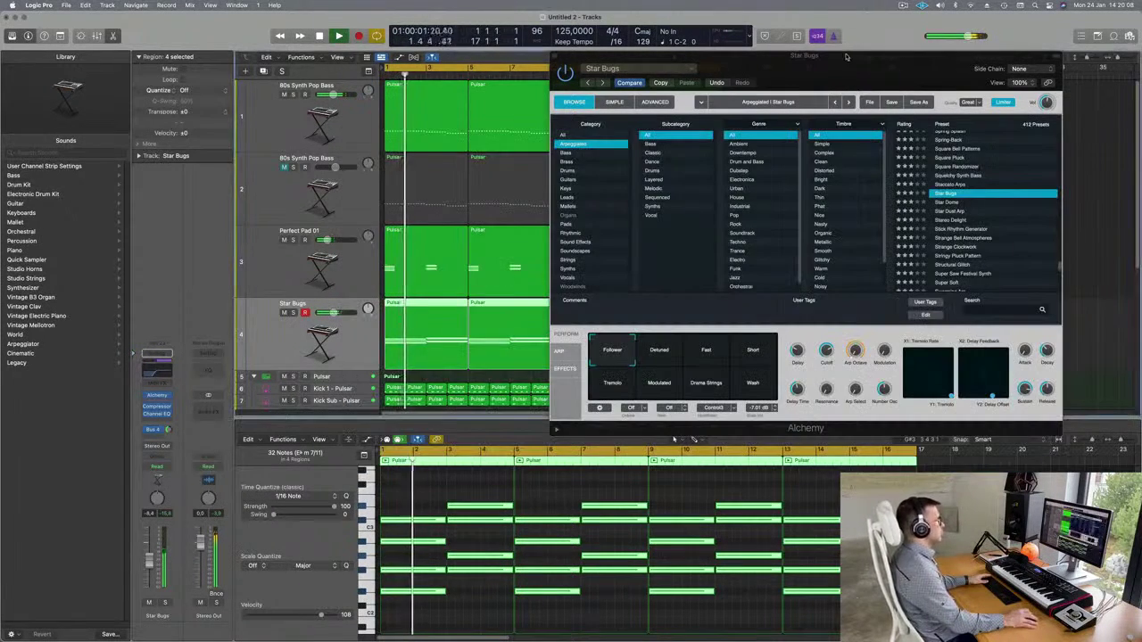
drag(828, 68, 583, 117)
click(309, 106)
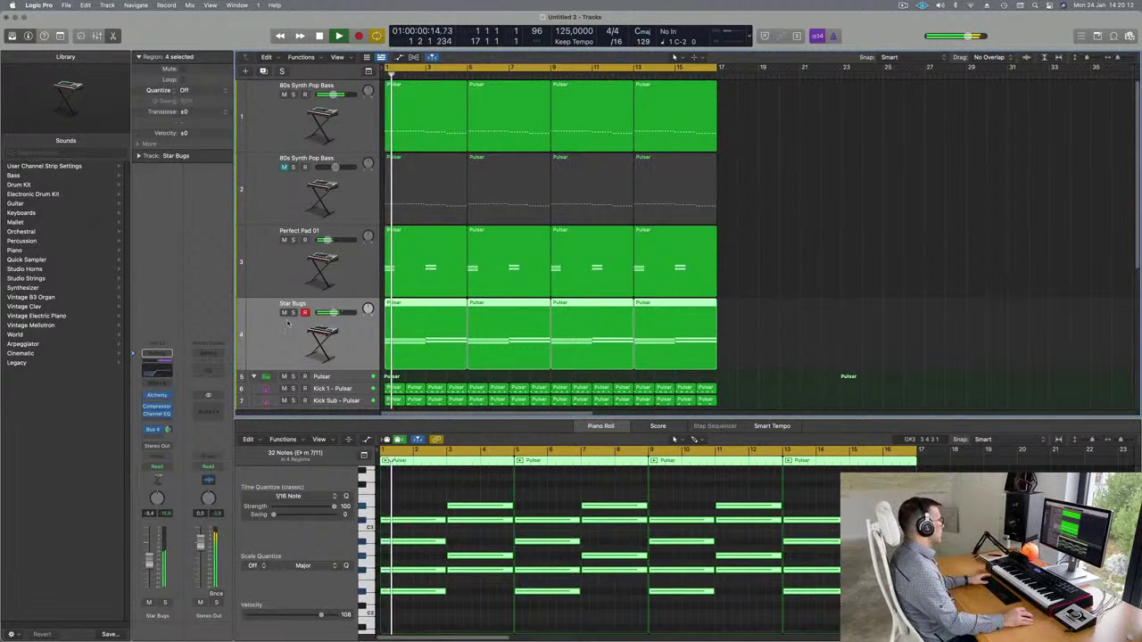
Slightly raise the Star Bugs track's Bus 4 send and set its volume to about -9.2 dB during playback.
key(space)
key(space)
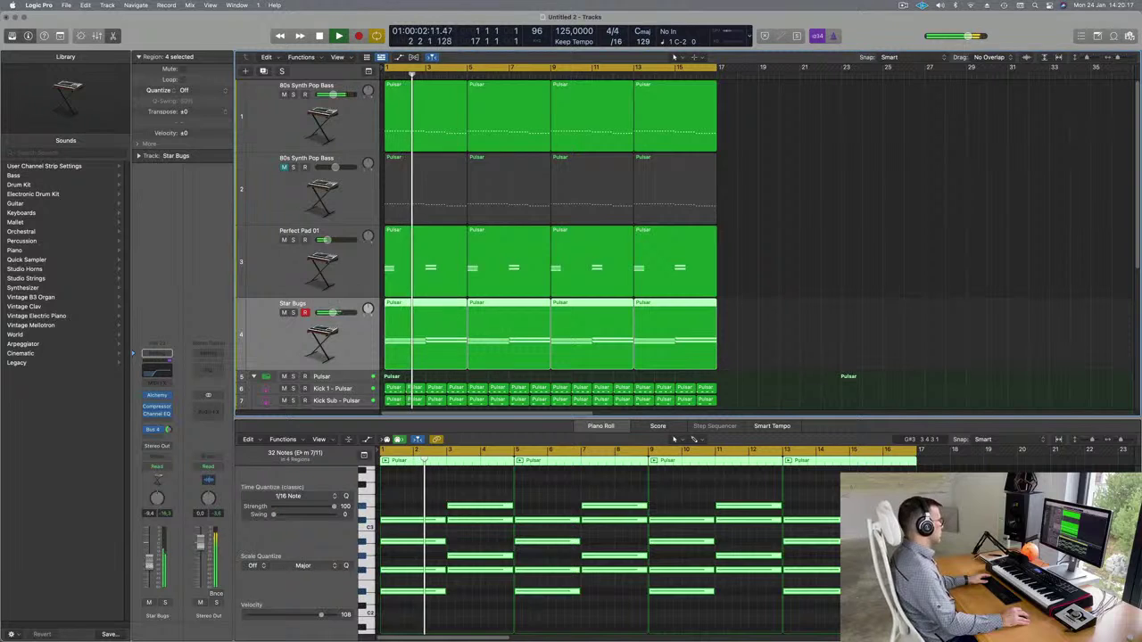
drag(169, 430, 169, 427)
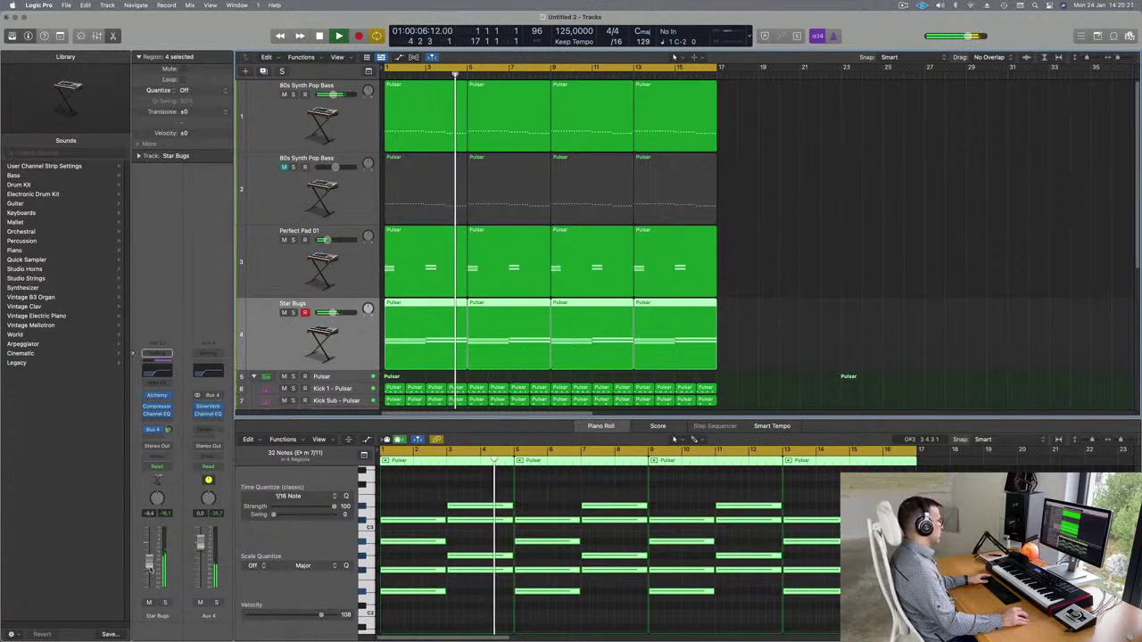
key(Return)
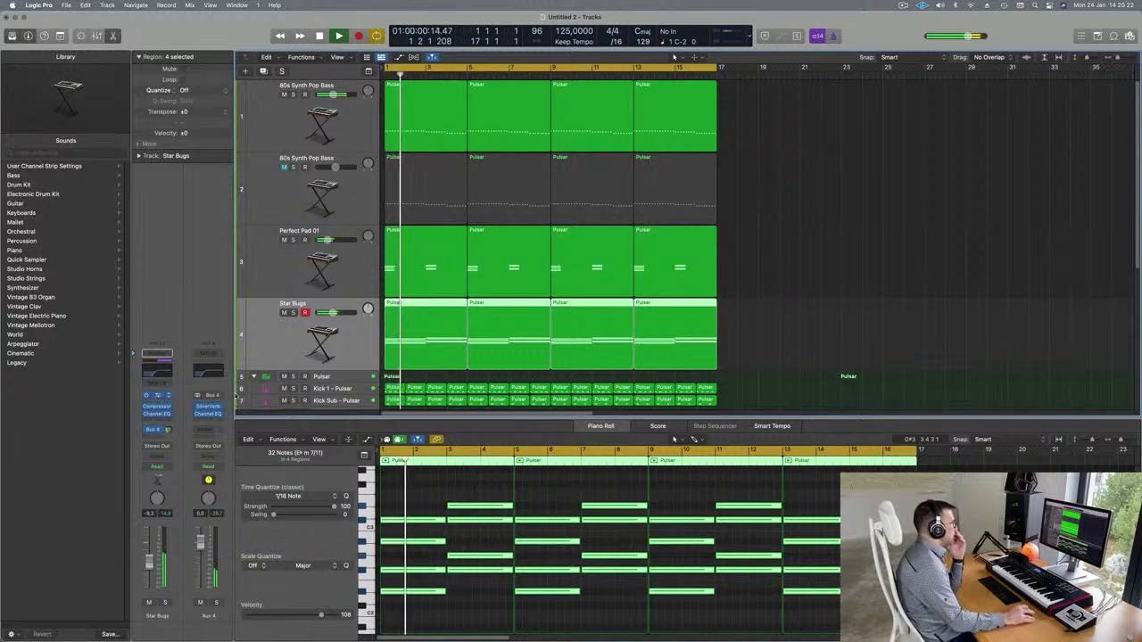
Check the Star Bugs sound in Alchemy against the mix, and set the track's volume to about -9.6 dB.
click(158, 396)
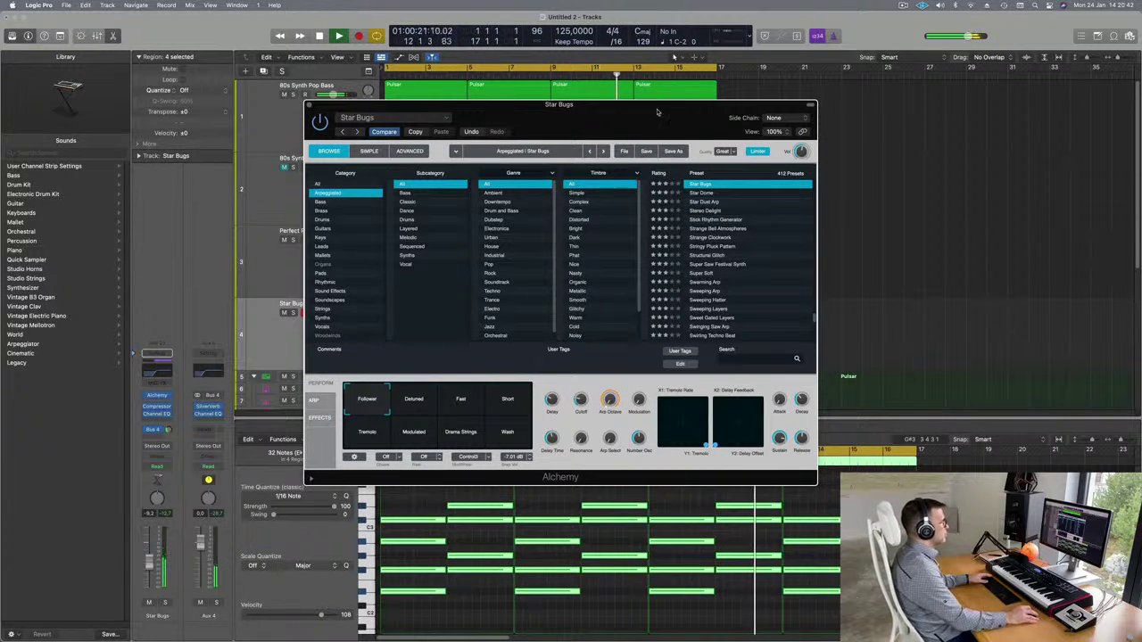
drag(659, 107, 811, 96)
click(164, 605)
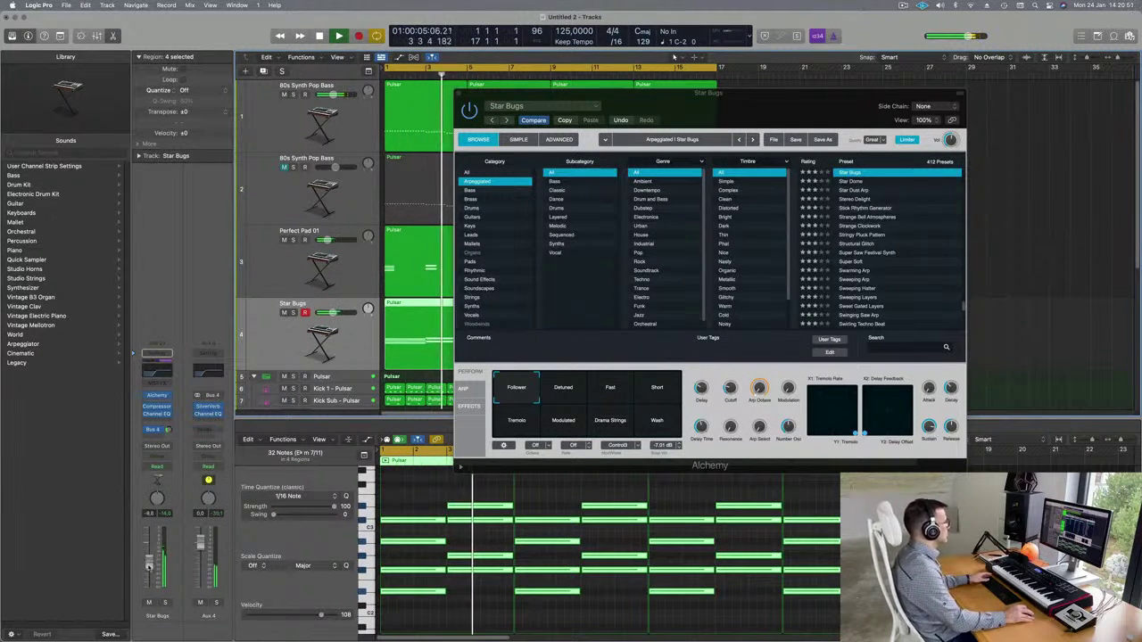
drag(559, 100, 435, 253)
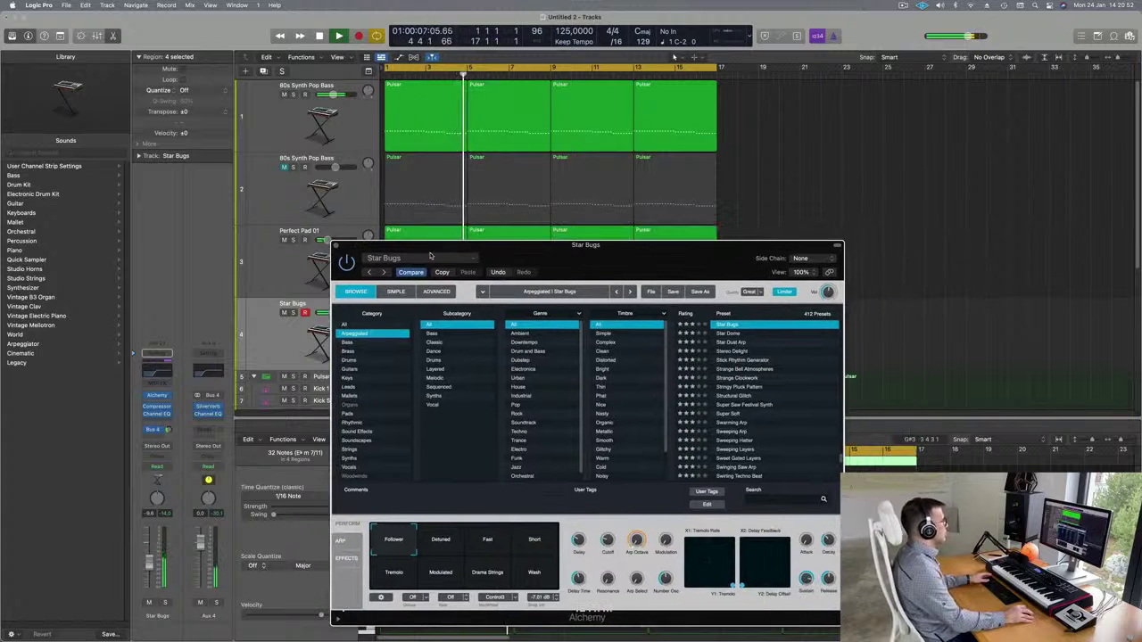
Set the Perfect Pad 01 track's volume to about -9.4 dB, and lower its Channel EQ low cut to about 140 Hz.
click(293, 259)
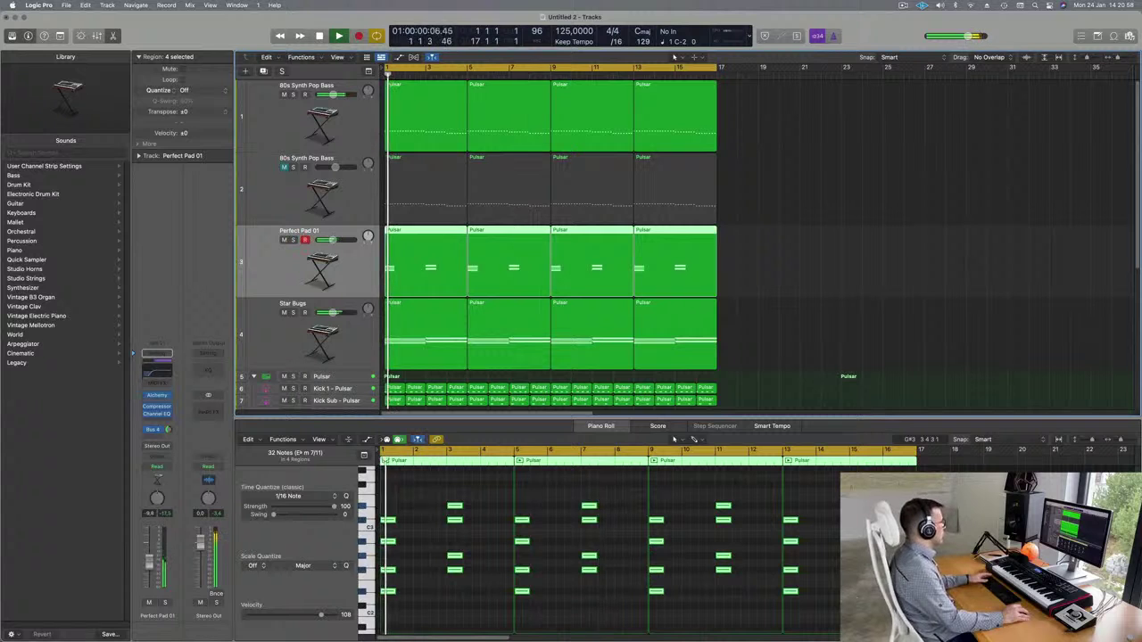
click(156, 366)
drag(589, 305, 576, 303)
key(space)
key(space)
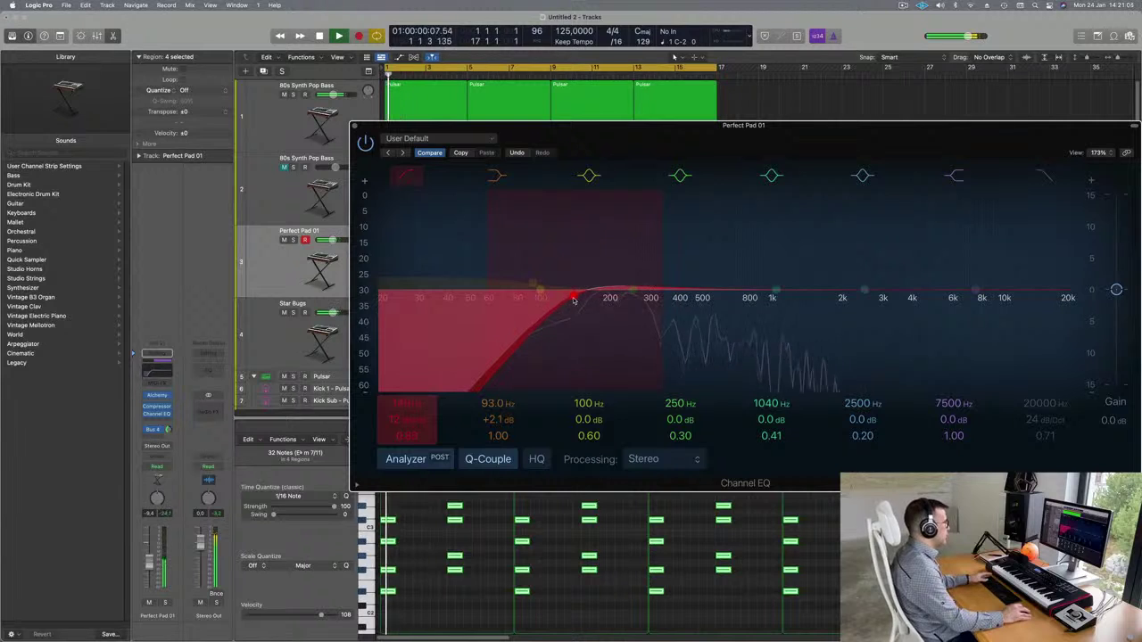
Hide the plug-in windows and play the mix from the start while reviewing all tracks in the arrangement.
key(space)
key(space)
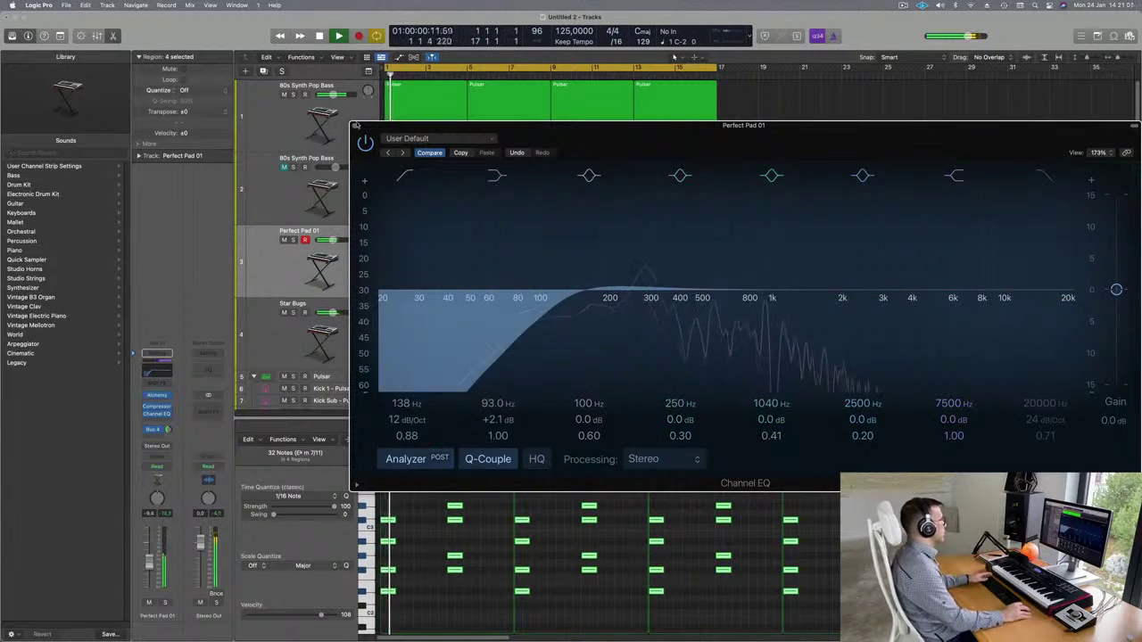
key(v)
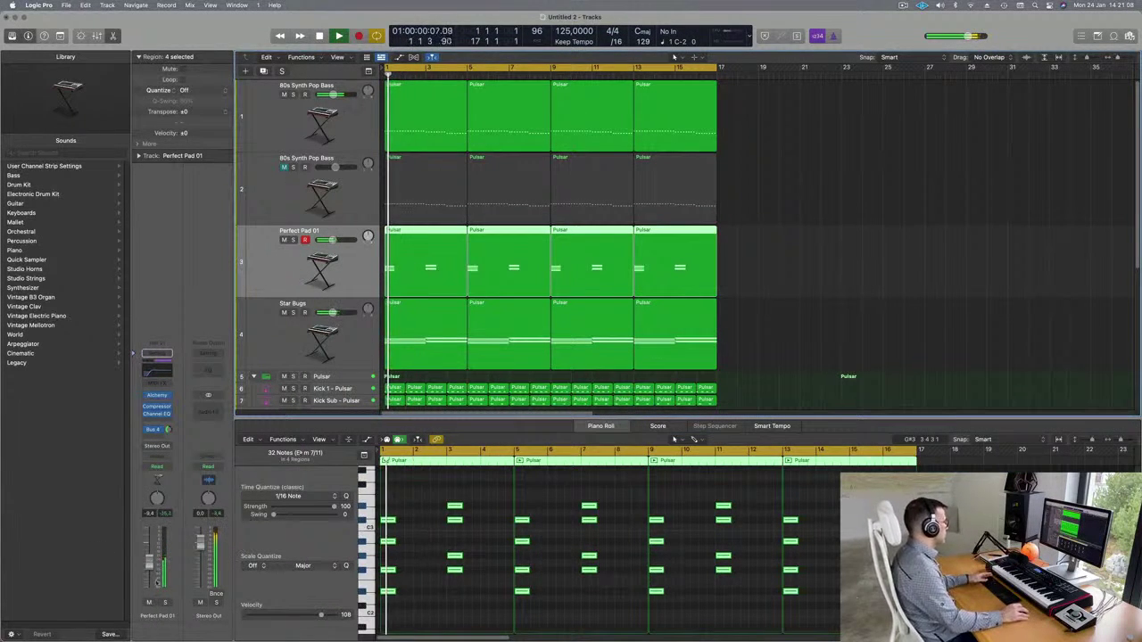
scroll(711, 343, down, 5)
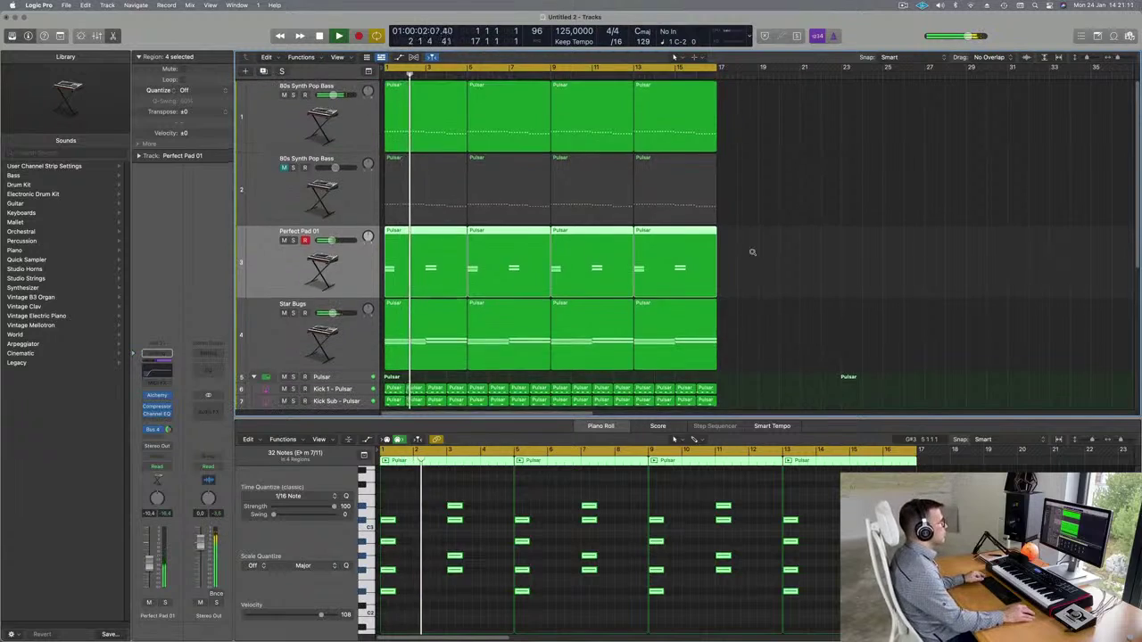
click(350, 101)
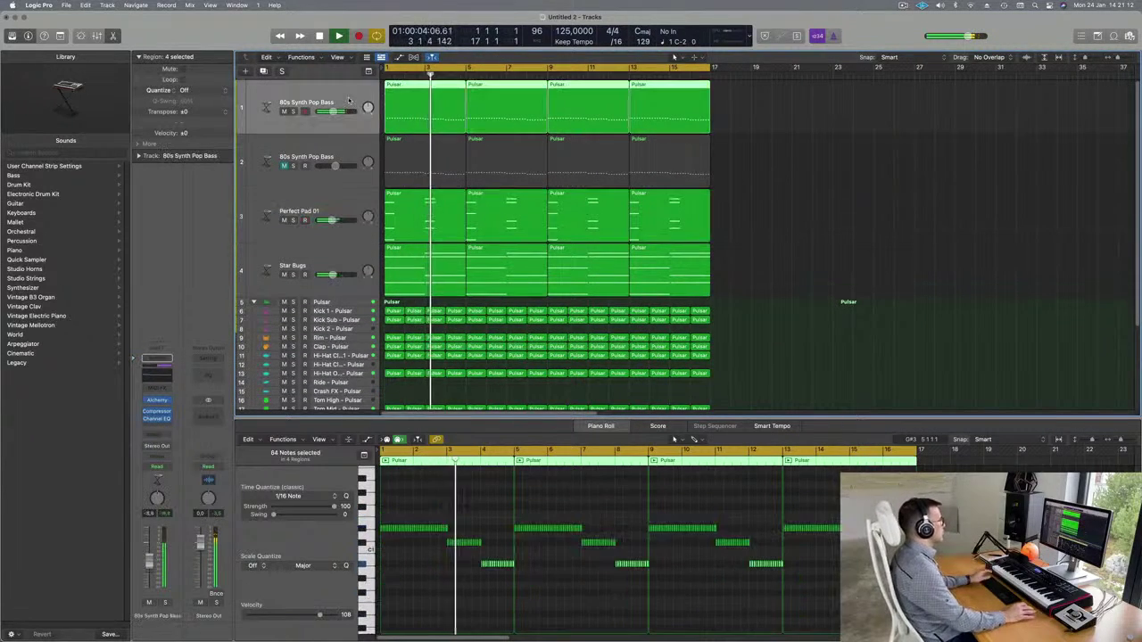
click(814, 216)
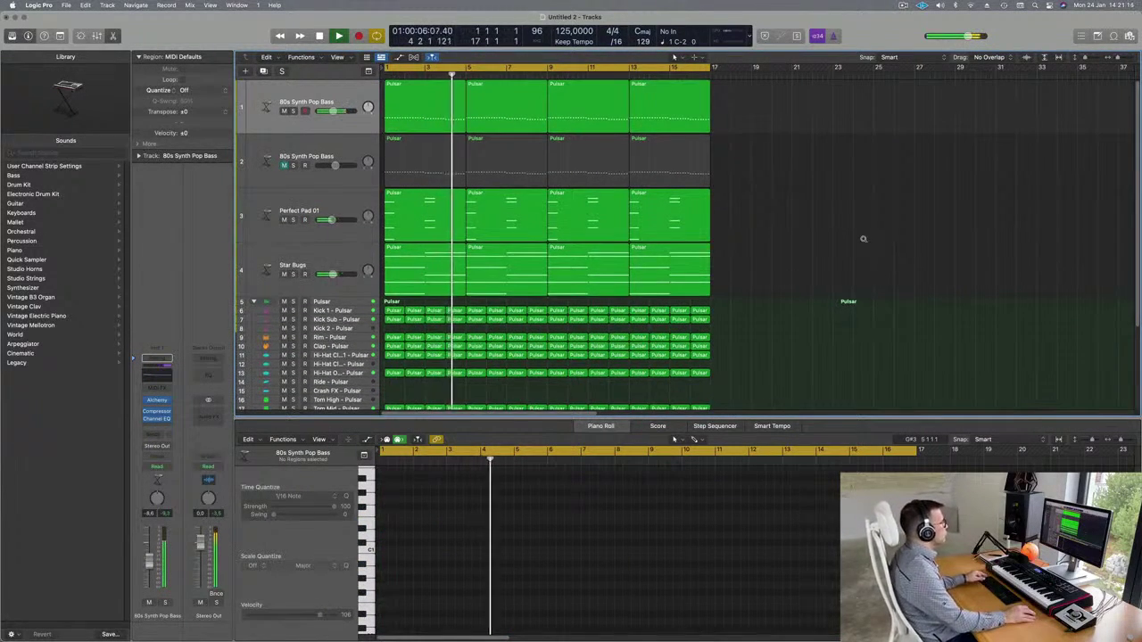
scroll(873, 243, up, 3)
scroll(863, 262, down, 3)
scroll(862, 262, down, 2)
scroll(862, 262, down, 3)
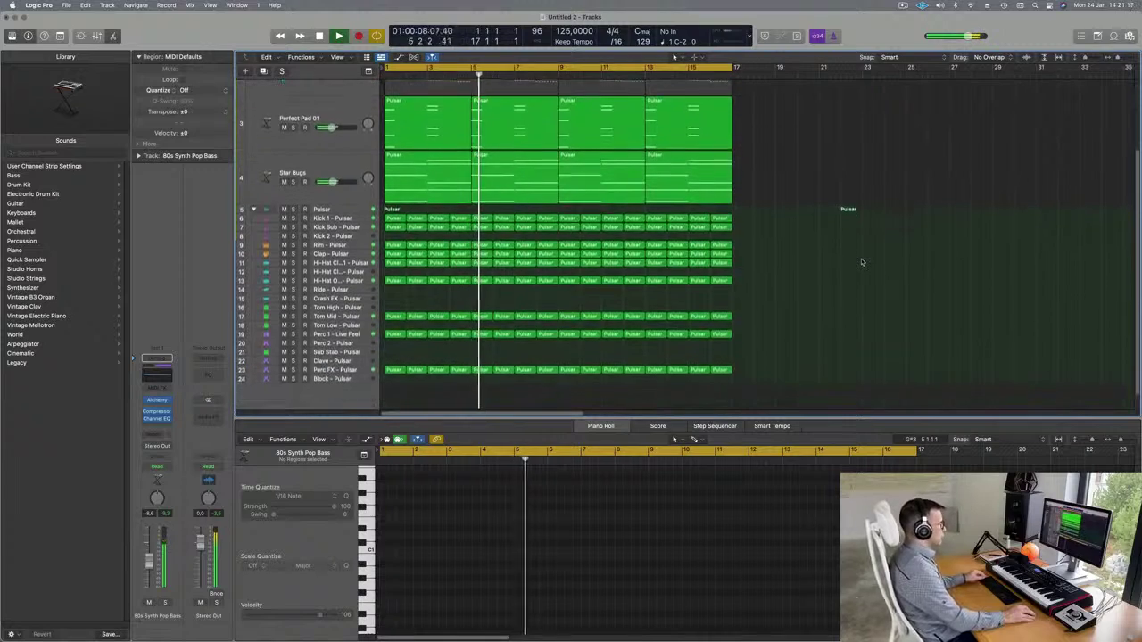
scroll(862, 267, up, 5)
scroll(847, 227, down, 1)
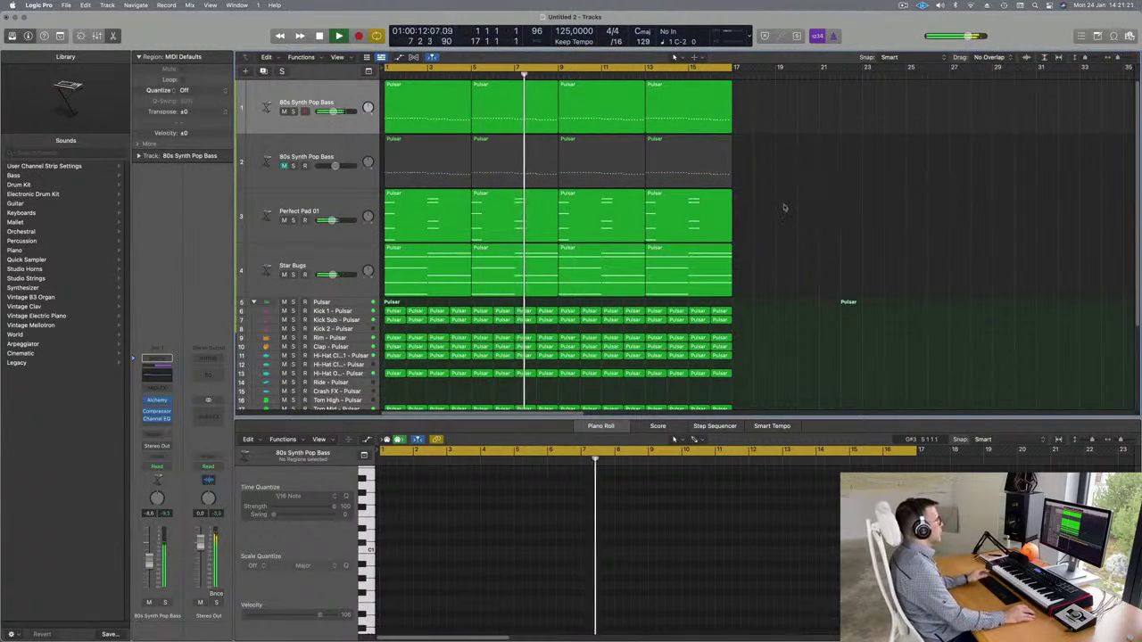
key(Return)
Transpose the notes of the muted second 80s Synth Pop Bass track up one octave, and unmute the track for playback.
click(302, 156)
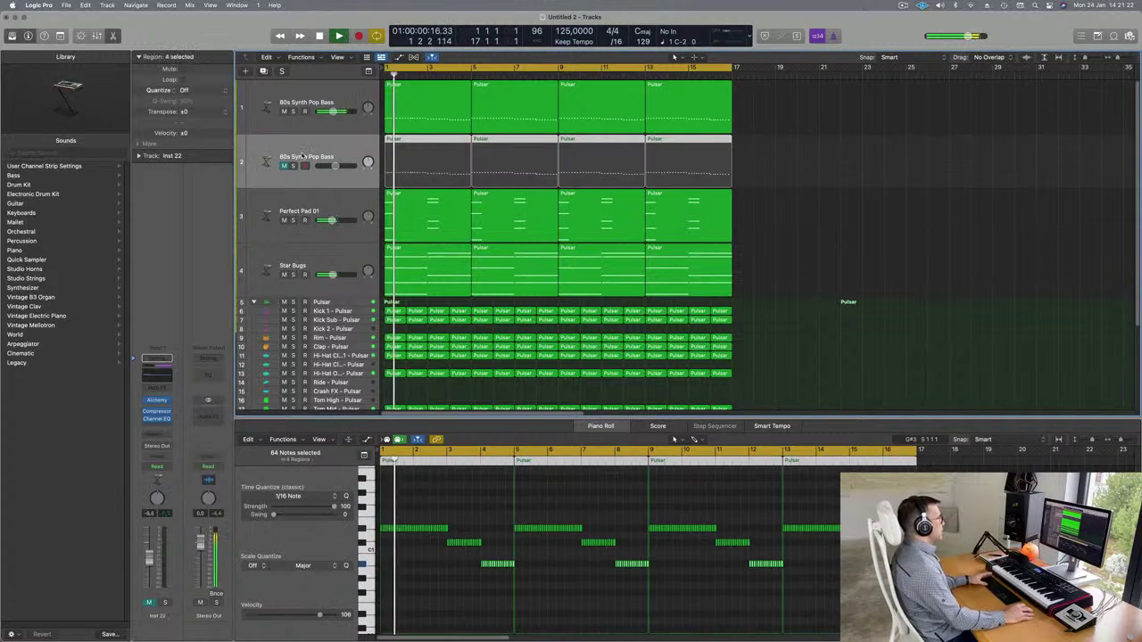
scroll(593, 602, up, 8)
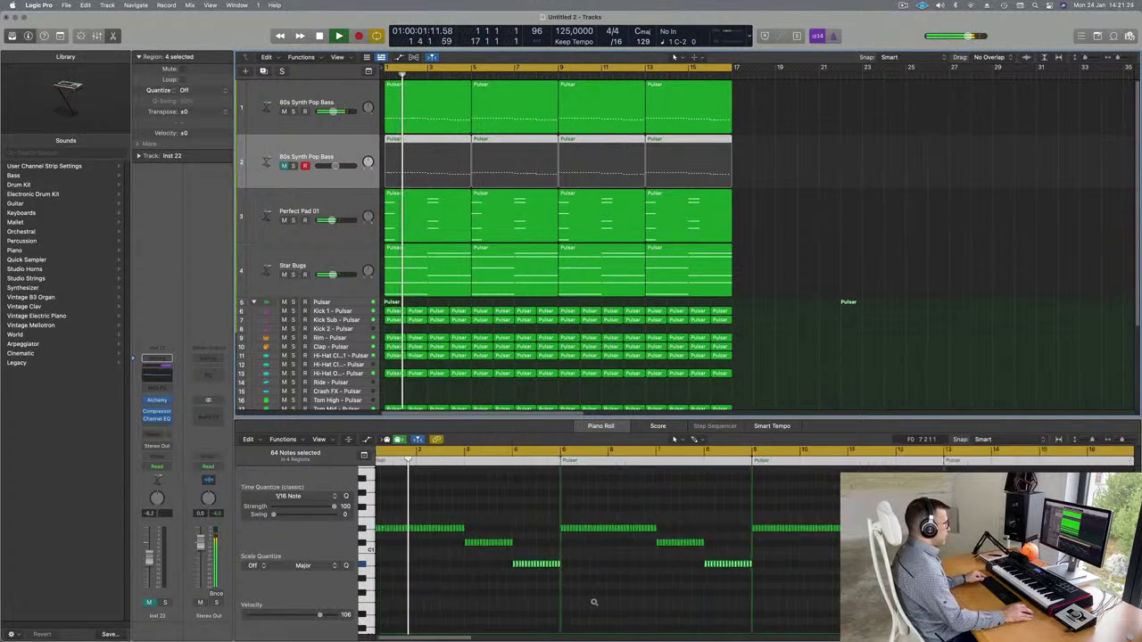
scroll(594, 603, up, 3)
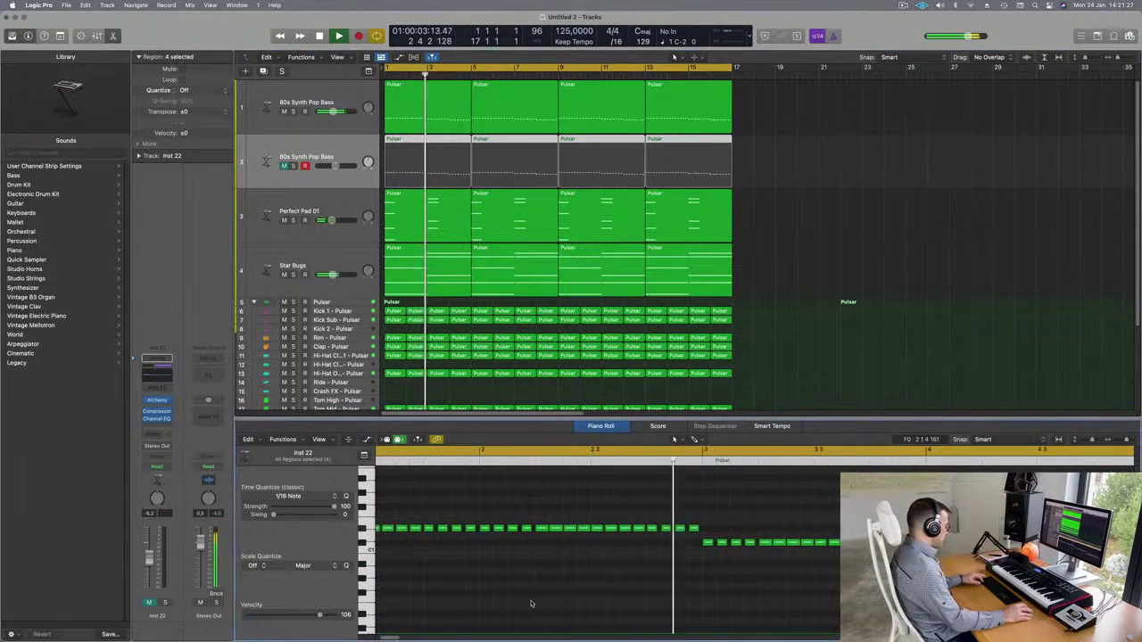
key(alt+shift+Up)
key(space)
click(284, 166)
key(space)
key(space)
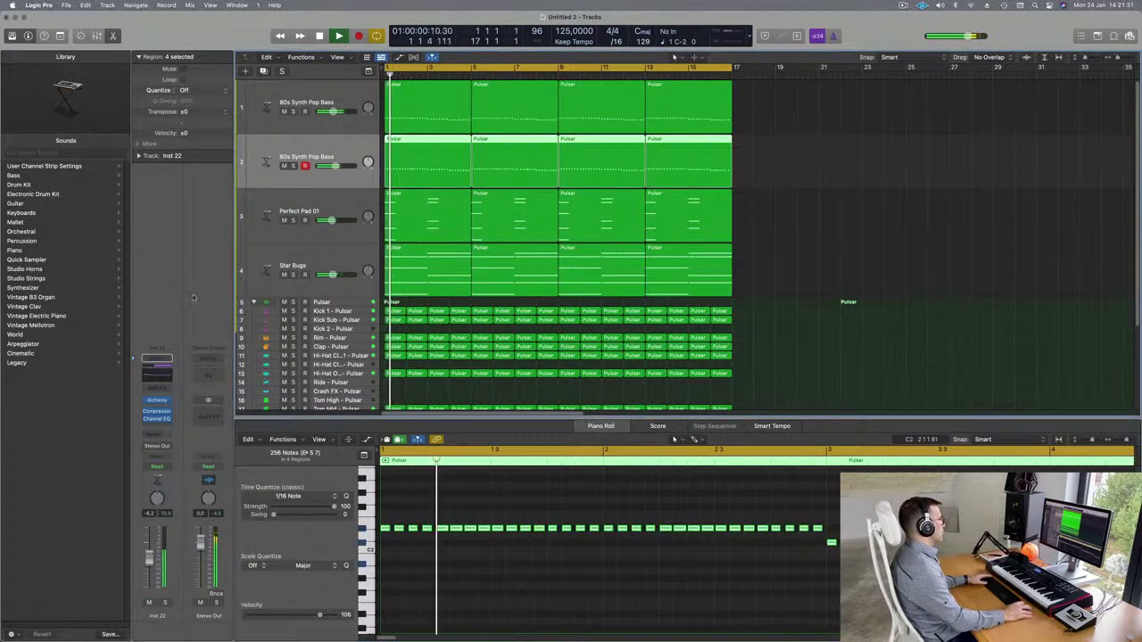
Show the second bass track's Alchemy and filter its presets to all categories with the Plucked subcategory.
key(v)
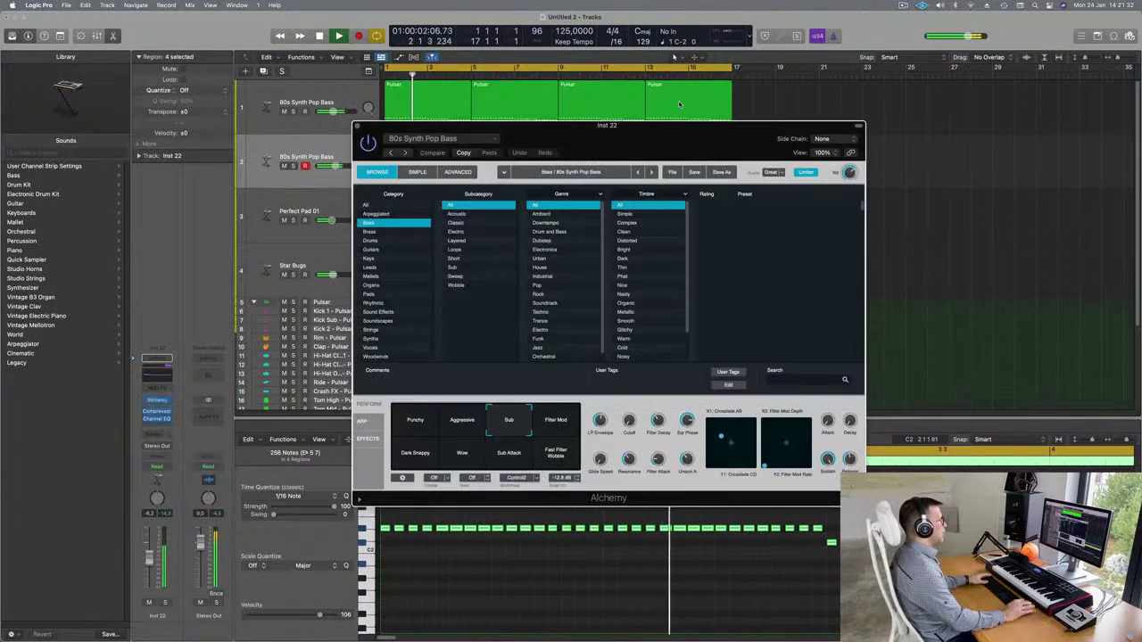
drag(652, 139, 713, 136)
key(space)
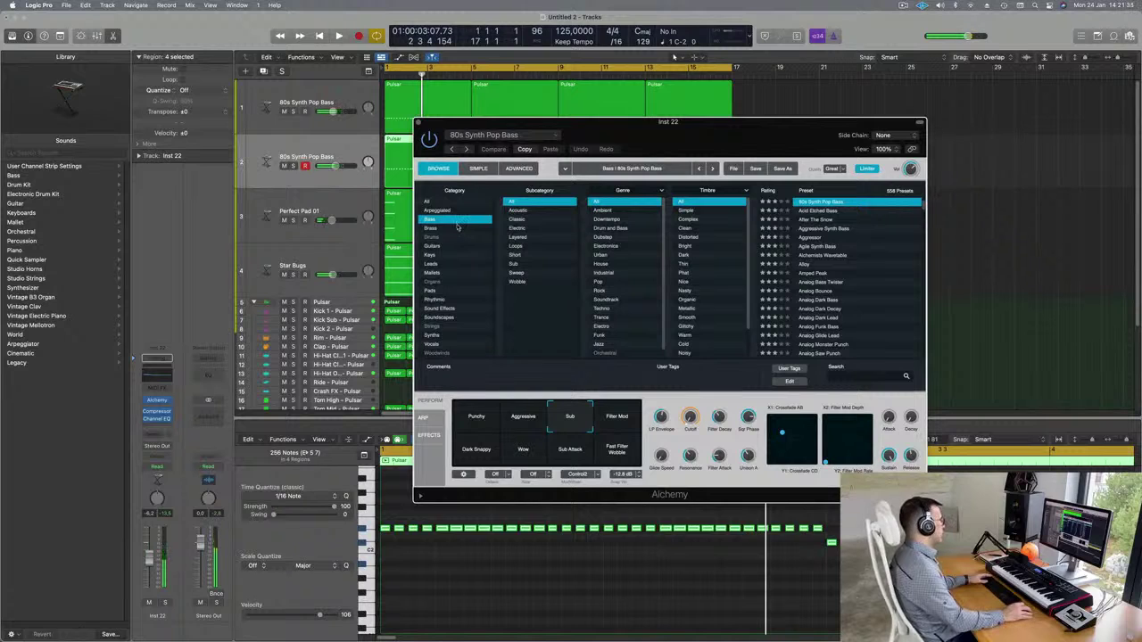
key(space)
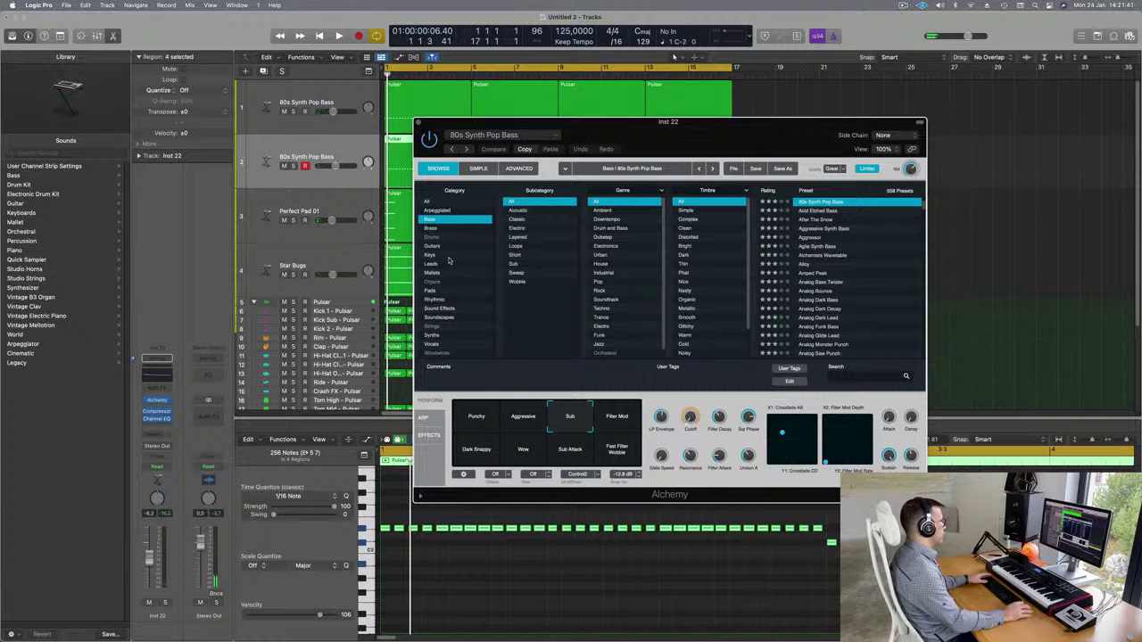
key(space)
click(436, 202)
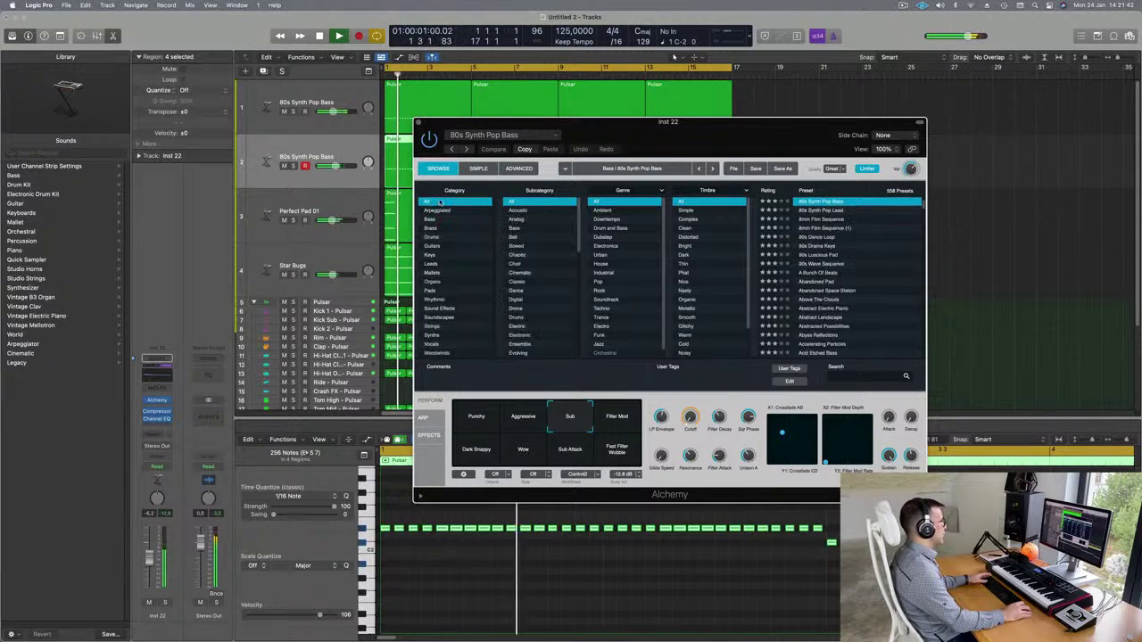
scroll(538, 260, down, 10)
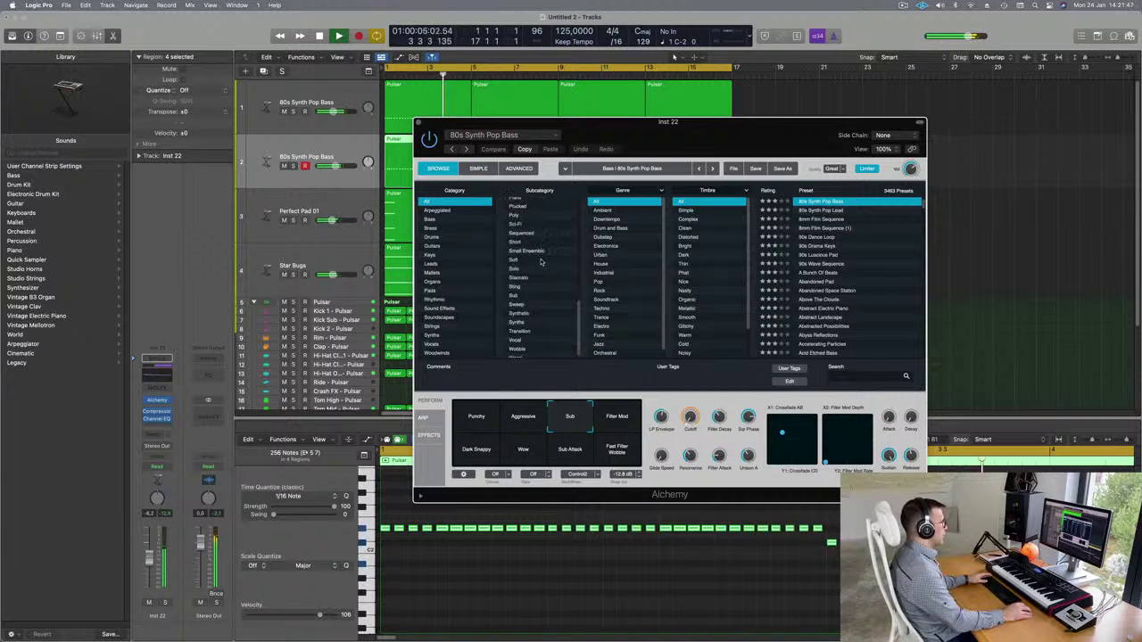
click(517, 207)
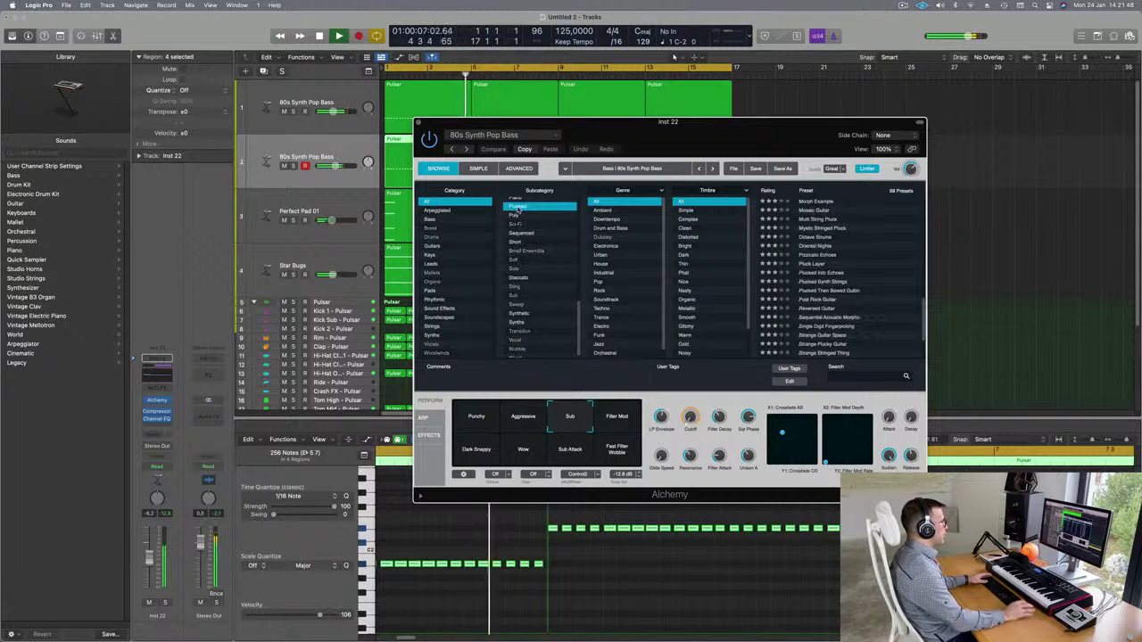
drag(733, 130, 703, 130)
scroll(848, 255, up, 10)
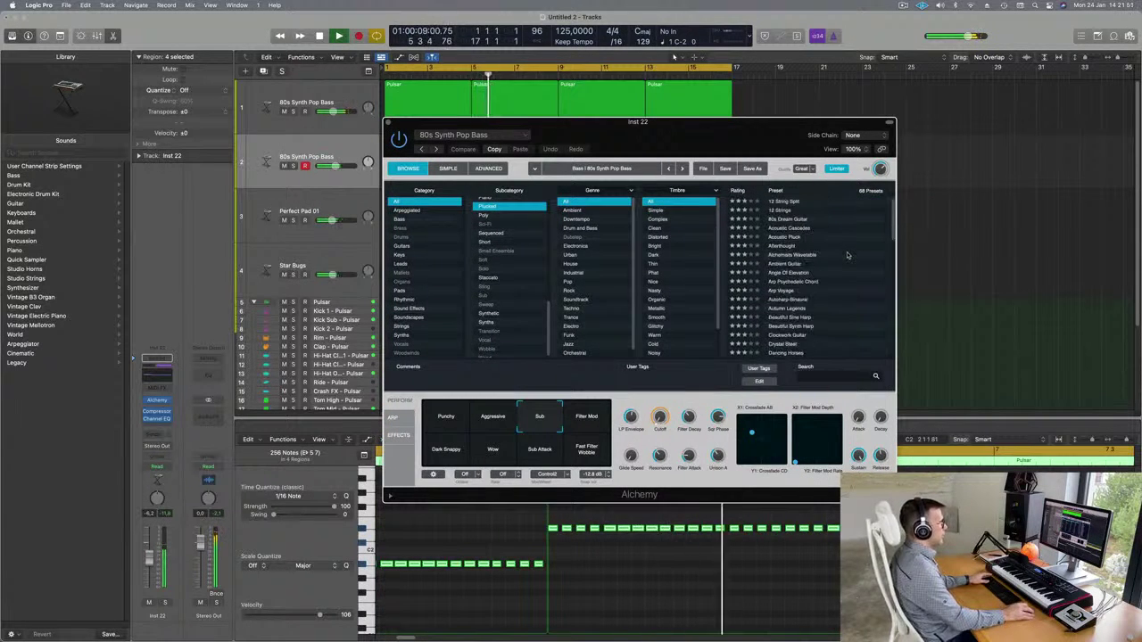
Audition the Plucked presets from 12 String Split through Acoustic Cascades against the playing mix.
drag(660, 135, 701, 179)
key(Down)
key(Return)
key(space)
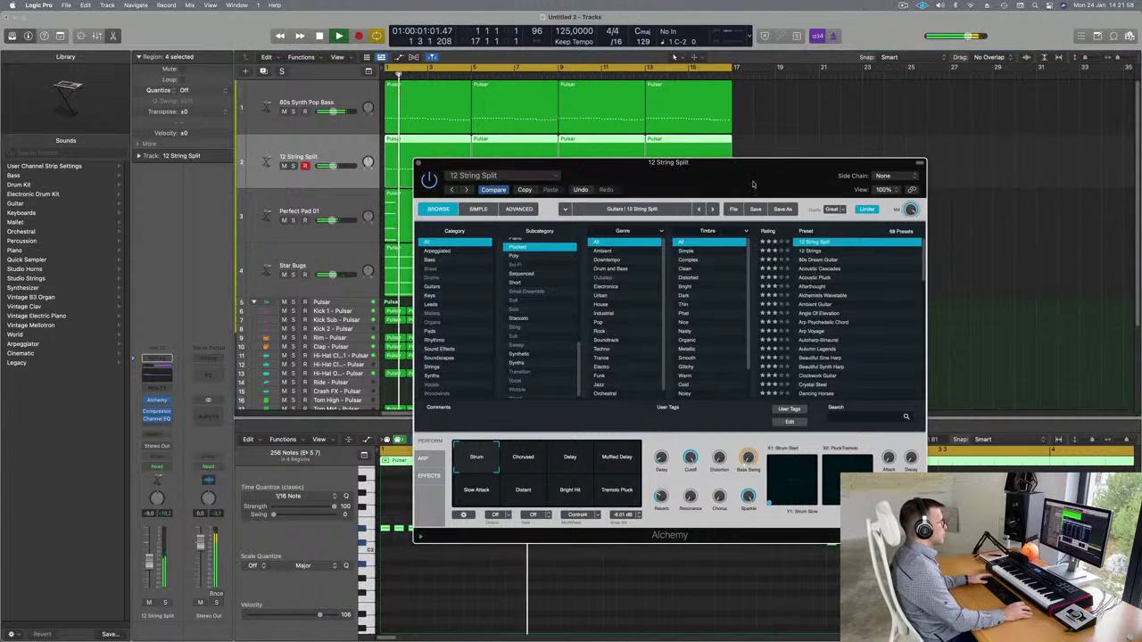
key(Down)
key(Down)
key(Down)
drag(756, 171, 800, 150)
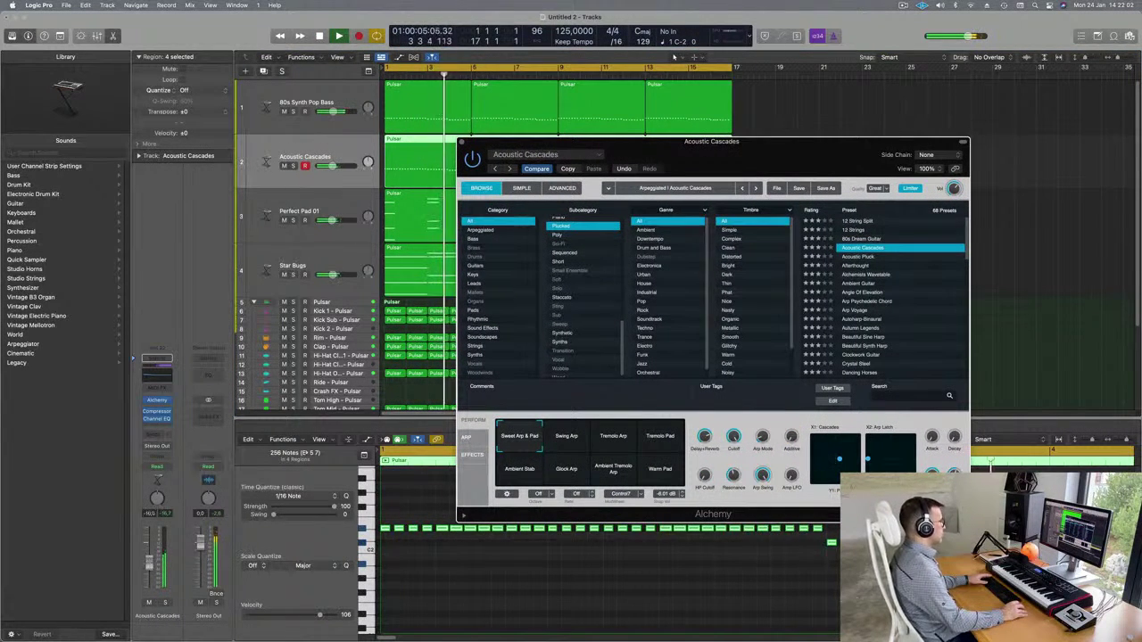
Restart playback and try the Tremolo Arp and Warm Pad variations of Acoustic Cascades.
key(Return)
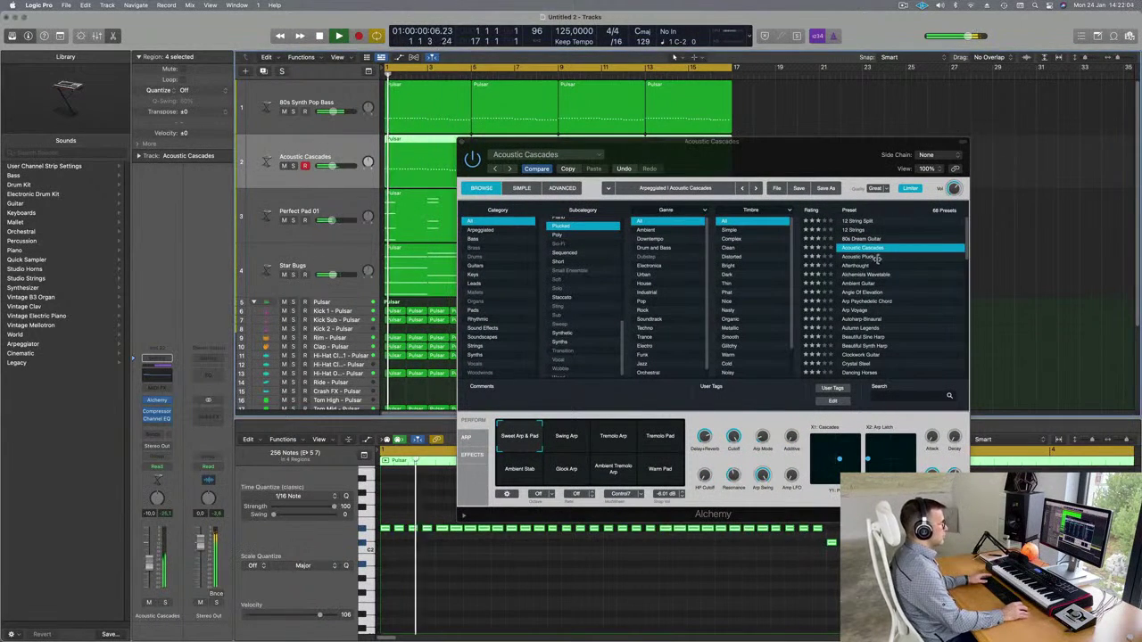
click(615, 433)
click(662, 479)
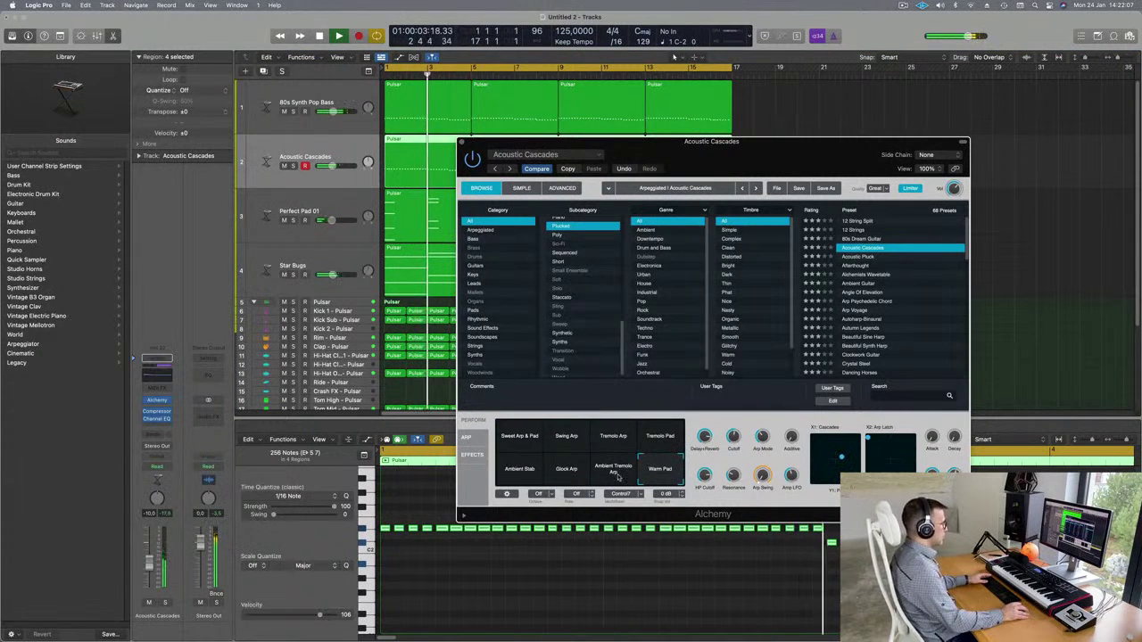
Audition Alchemists Wavetable, Angle Of Elevation and Autoharp-Binaural, and lower the track's volume to -15.0 dB.
click(859, 274)
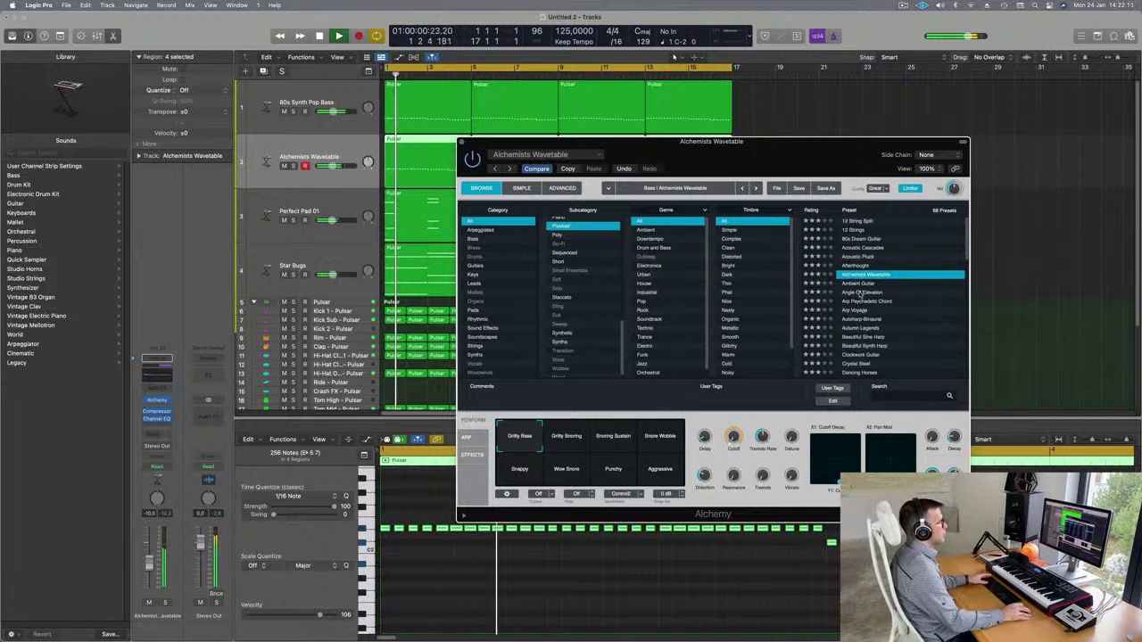
click(859, 293)
drag(795, 159, 835, 77)
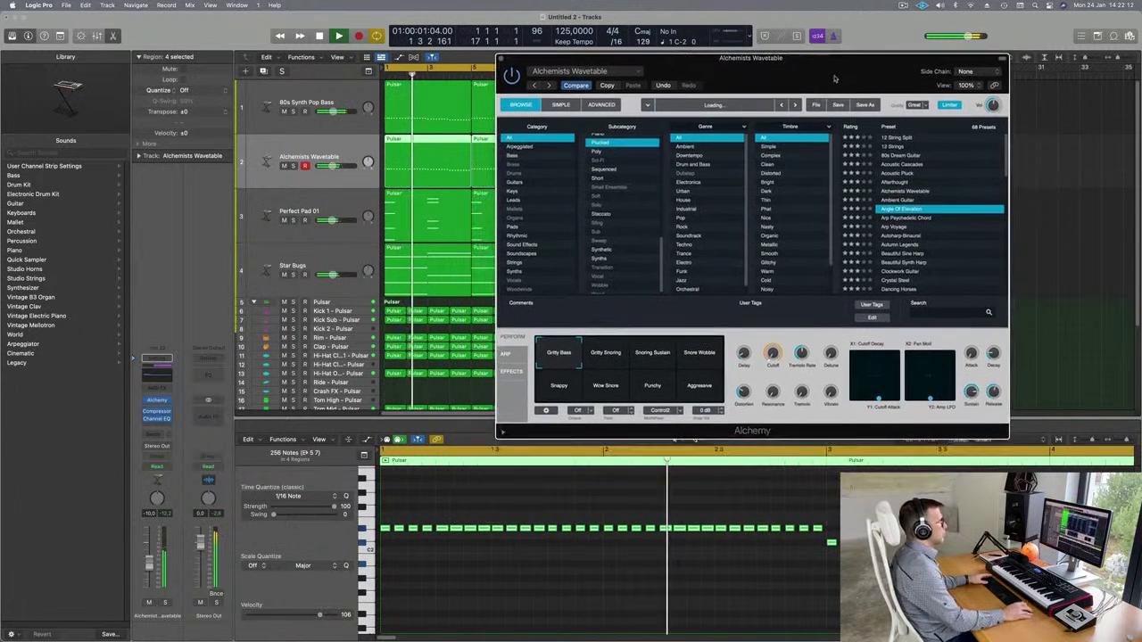
click(903, 236)
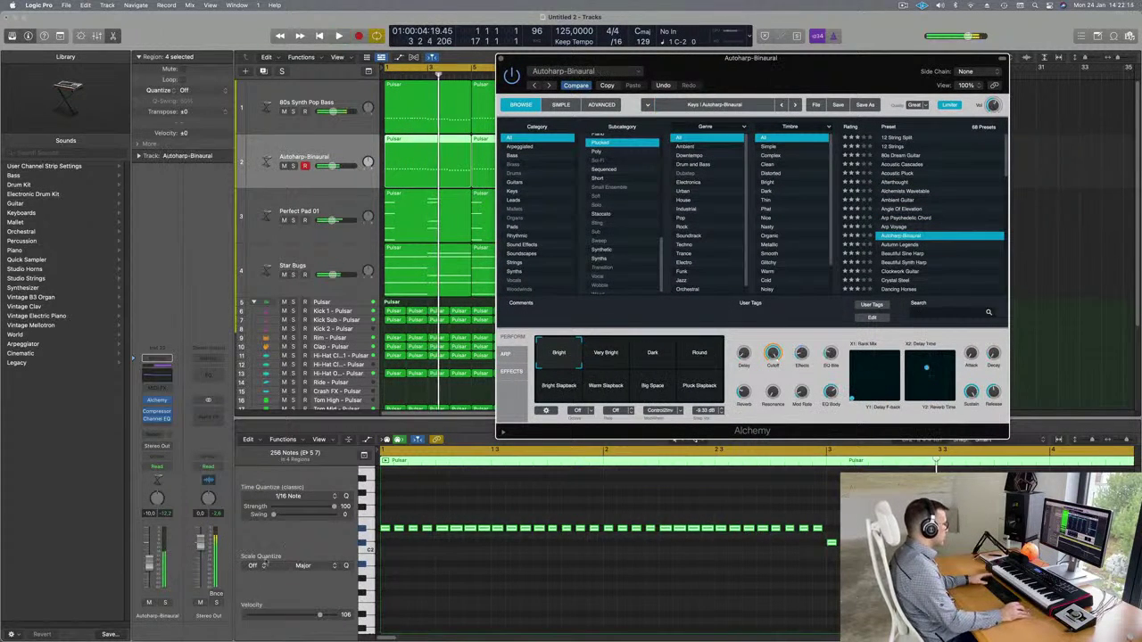
key(space)
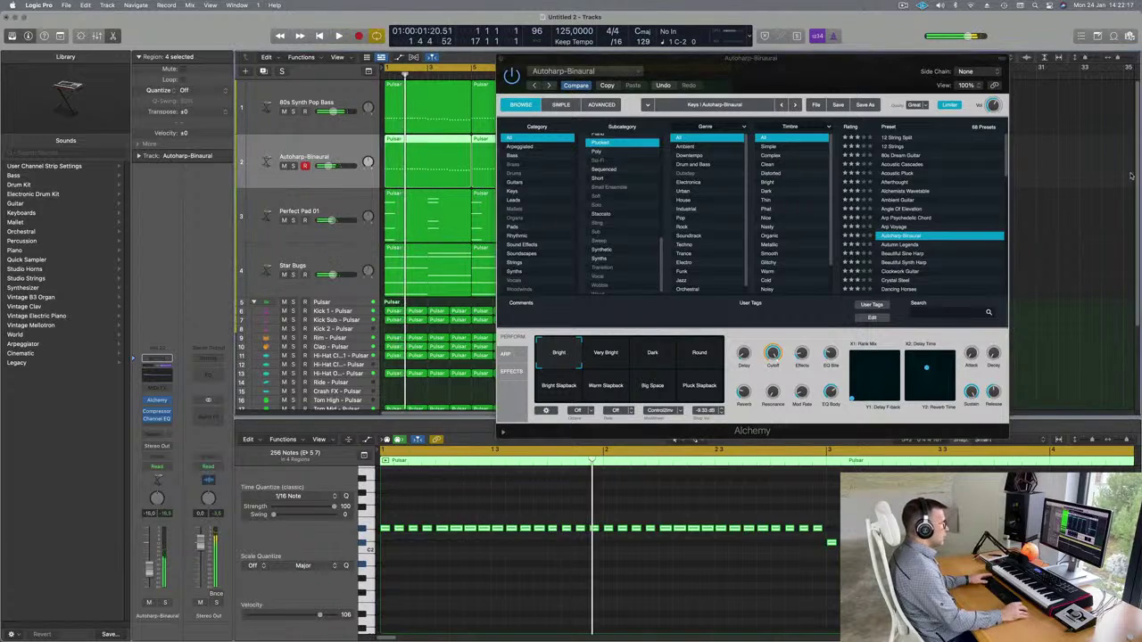
Audition the Clockwork Guitar preset with the mix, and load Drifting Guitar Riff in its place.
click(889, 275)
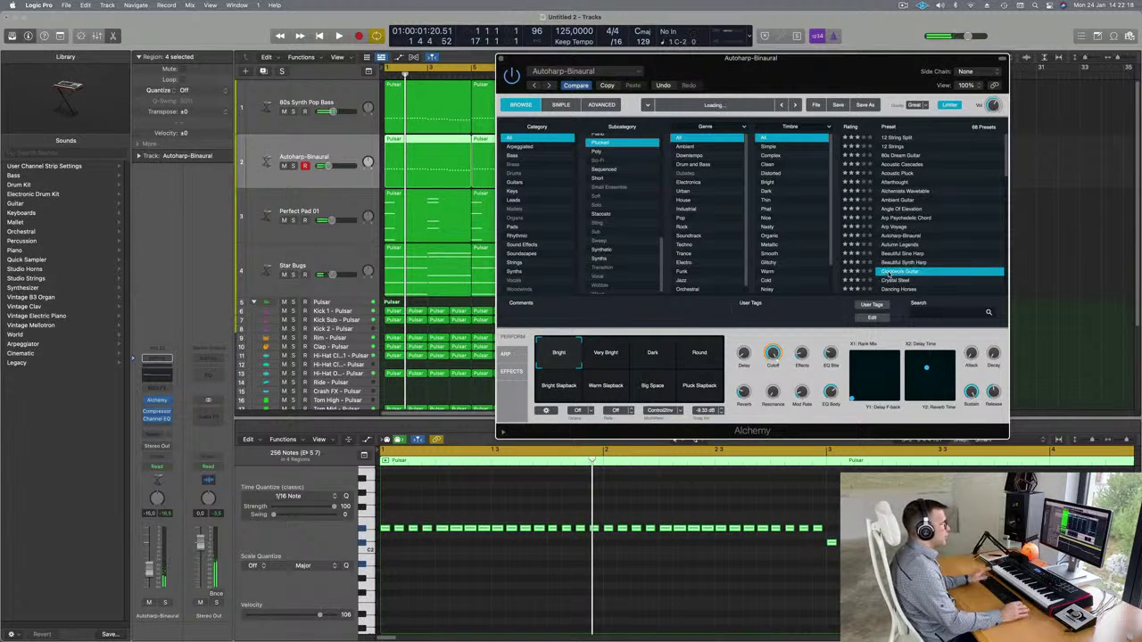
key(space)
scroll(951, 259, down, 3)
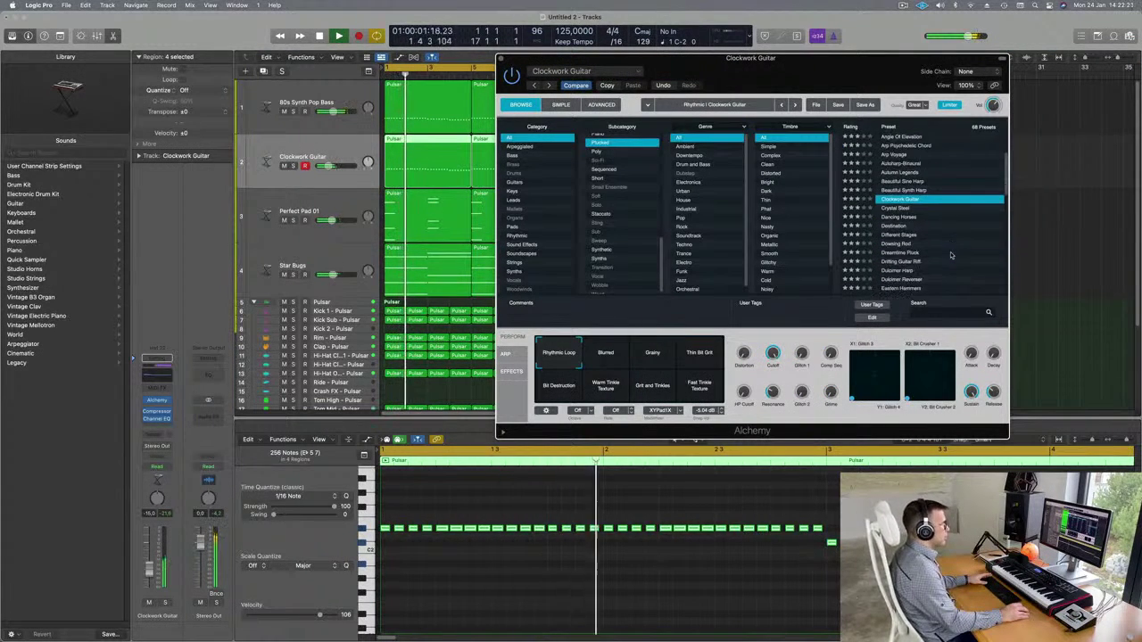
scroll(951, 254, down, 2)
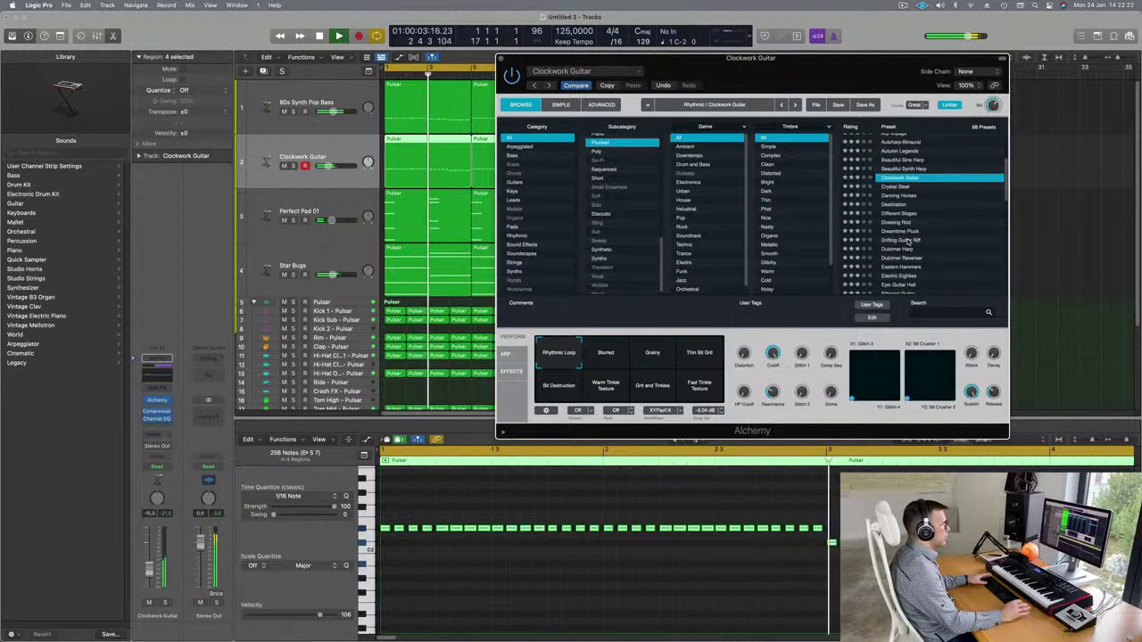
click(907, 240)
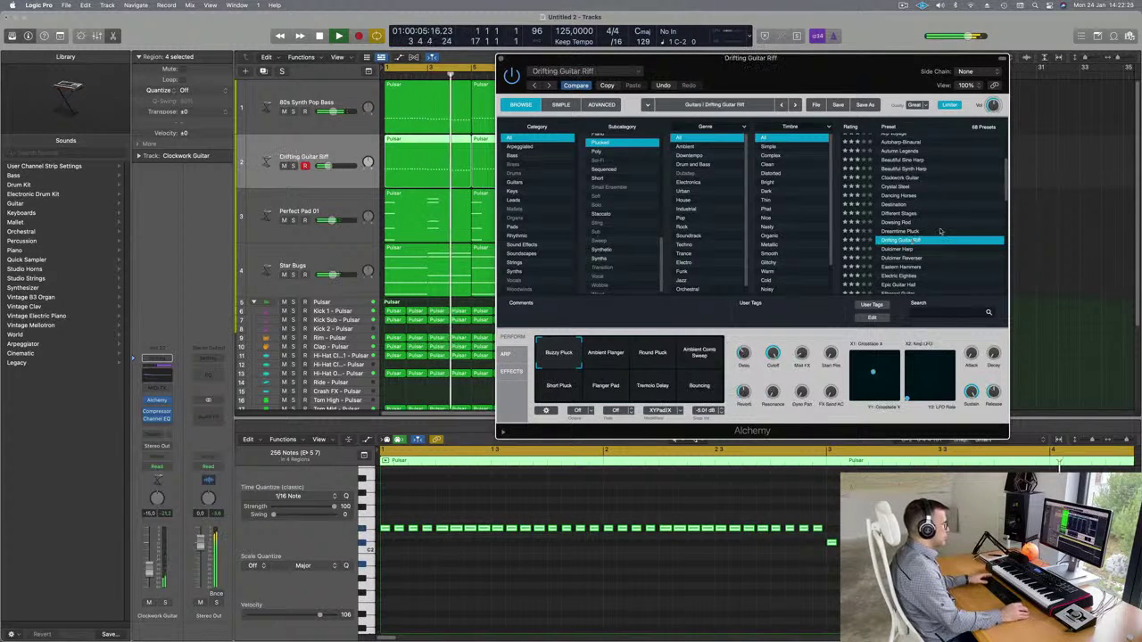
Solo the Drifting Guitar Riff track and audition the Epic Guitar Hall preset in Alchemy from the start.
key(ctrl+s)
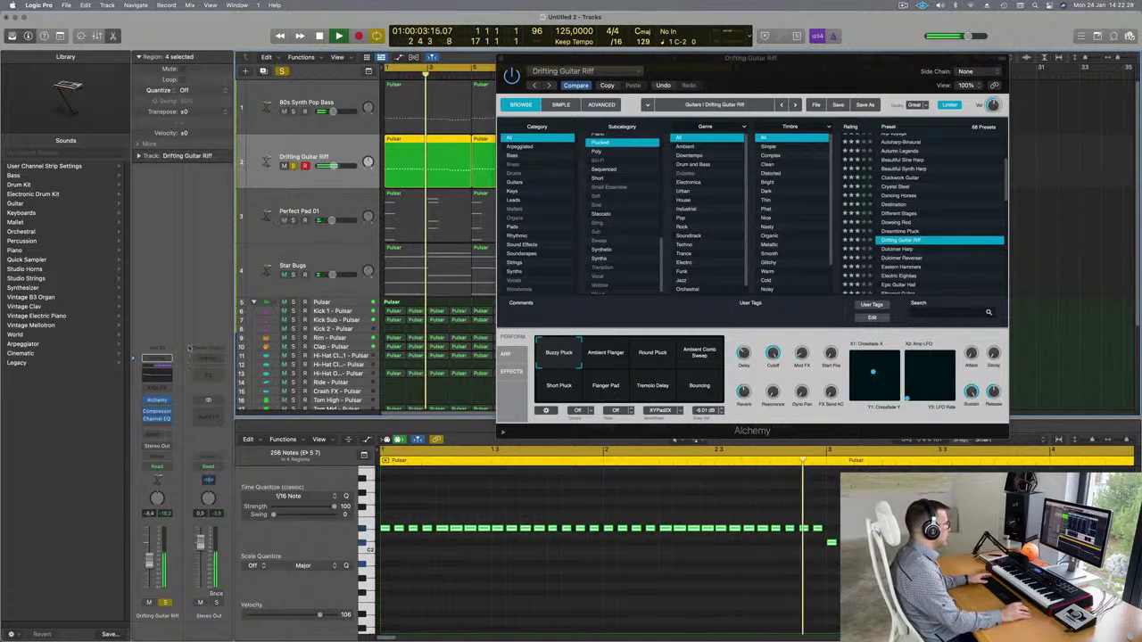
scroll(919, 241, down, 2)
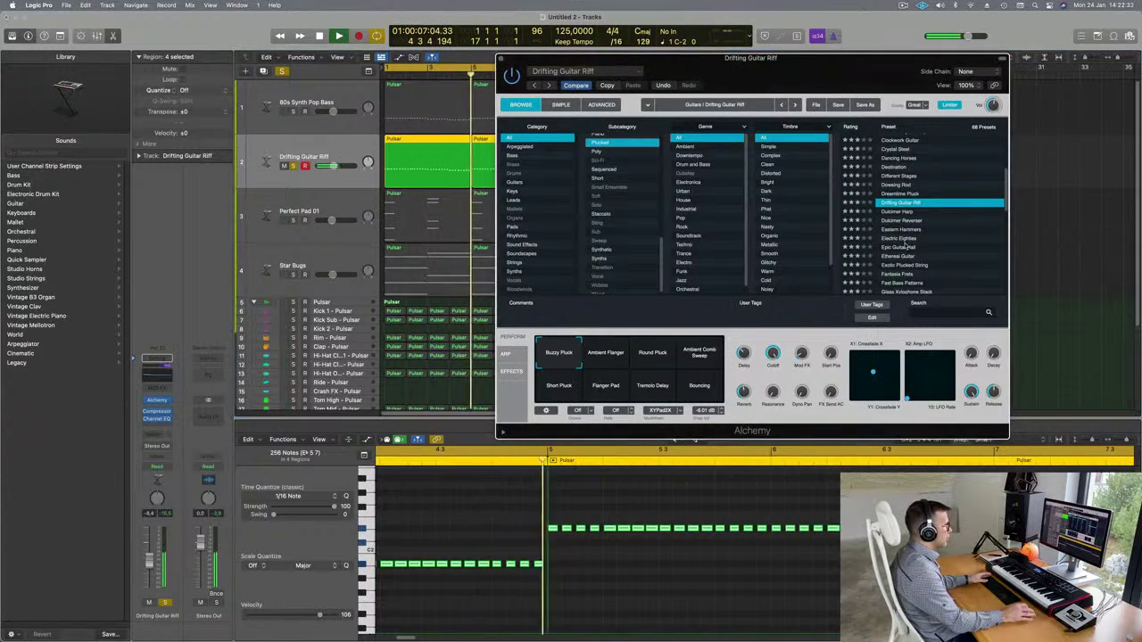
click(907, 246)
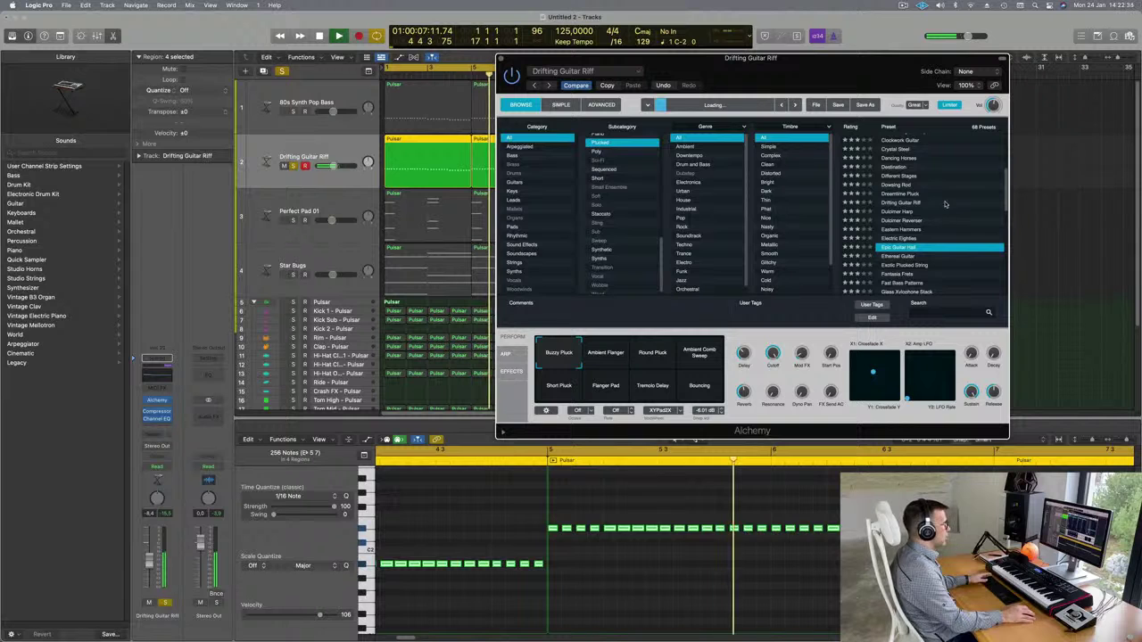
key(Return)
Audition the Guitar Avant-Garde preset from the Plucked presets on the soloed track.
scroll(955, 210, down, 3)
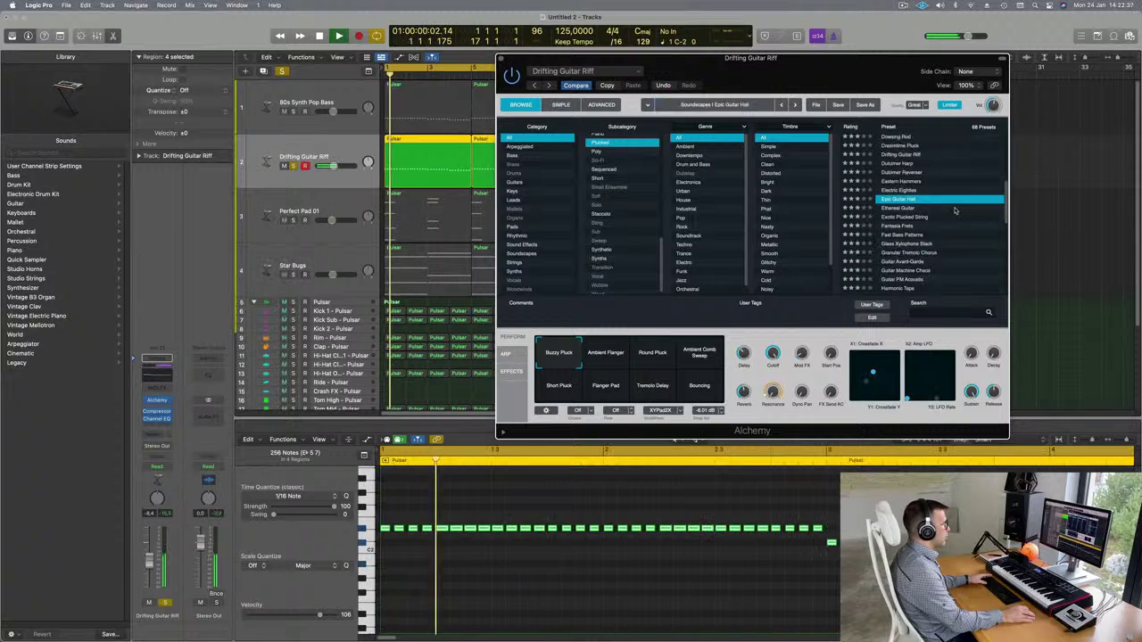
scroll(952, 225, down, 1)
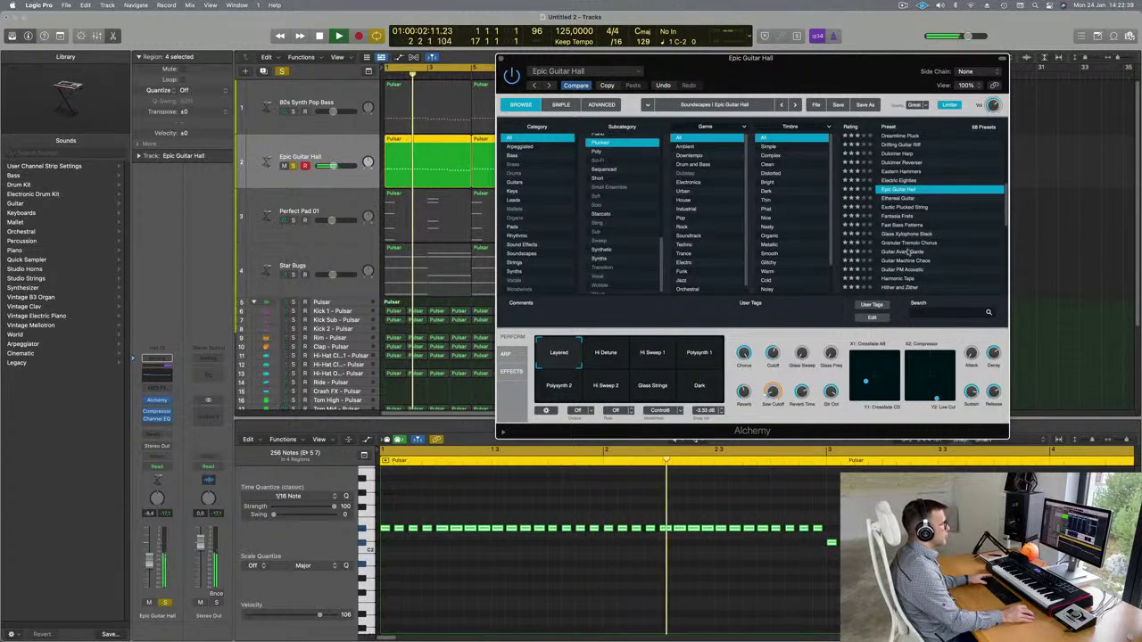
key(Down)
key(Down)
key(Down)
key(Down)
key(Down)
key(Down)
key(Down)
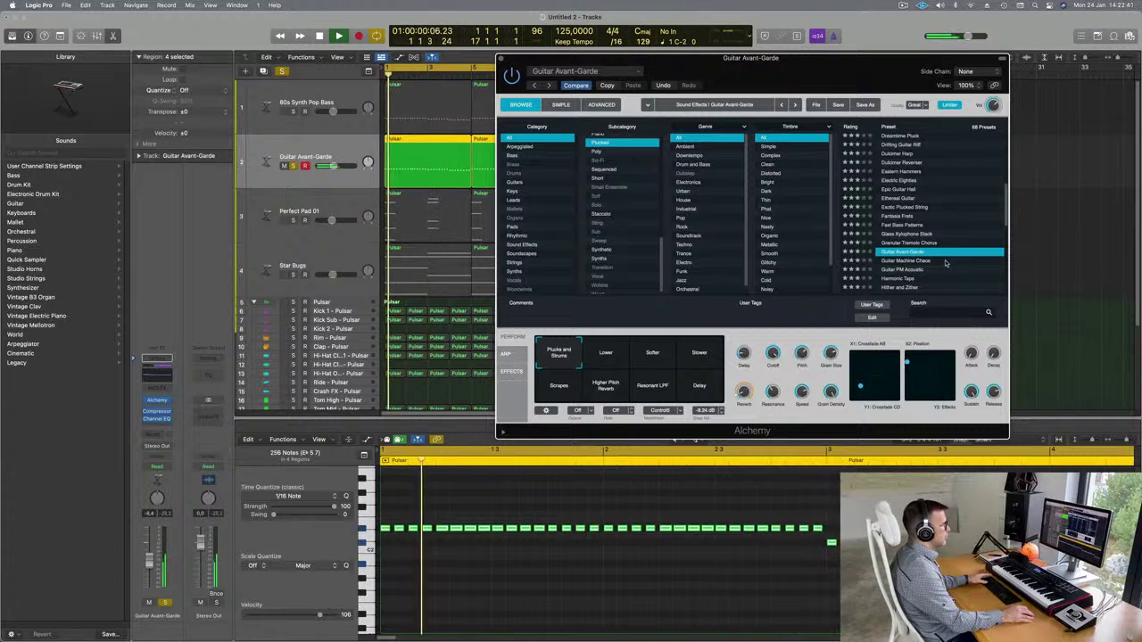
Audition the Mosaic Guitar and Oriental Nights presets on the soloed track.
scroll(958, 219, down, 2)
scroll(953, 237, down, 2)
scroll(948, 254, down, 1)
scroll(948, 257, down, 2)
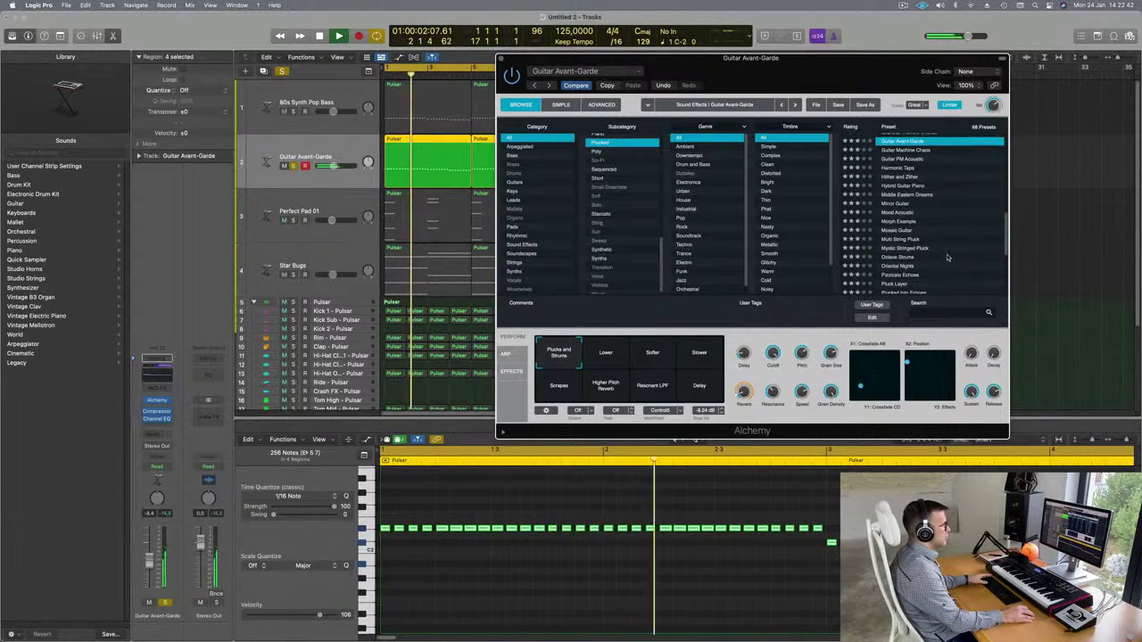
click(901, 211)
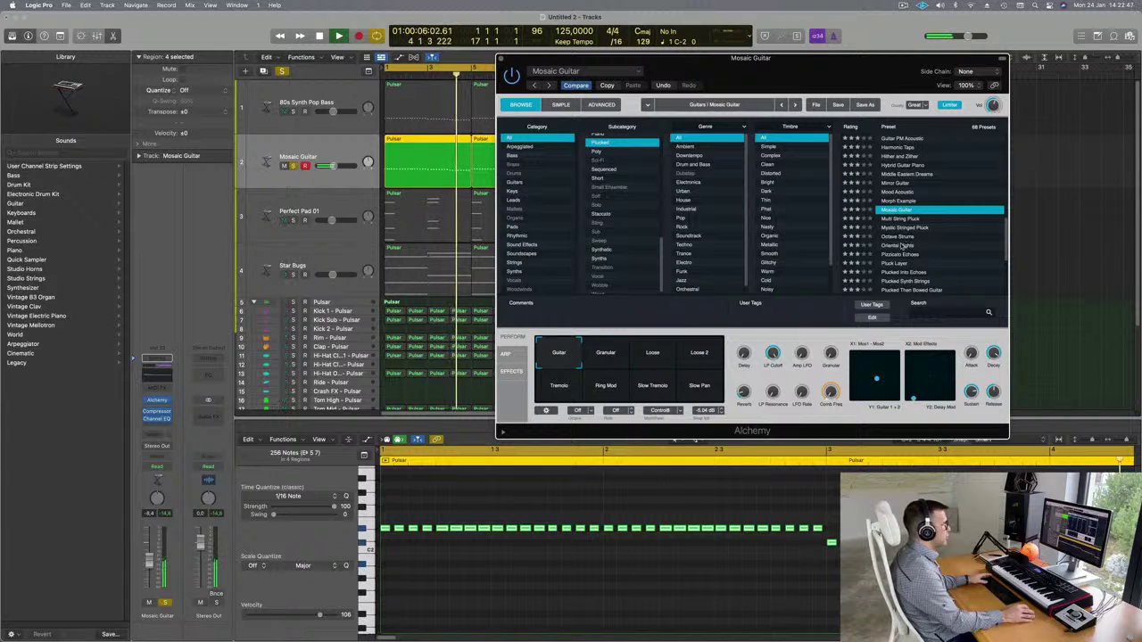
click(901, 245)
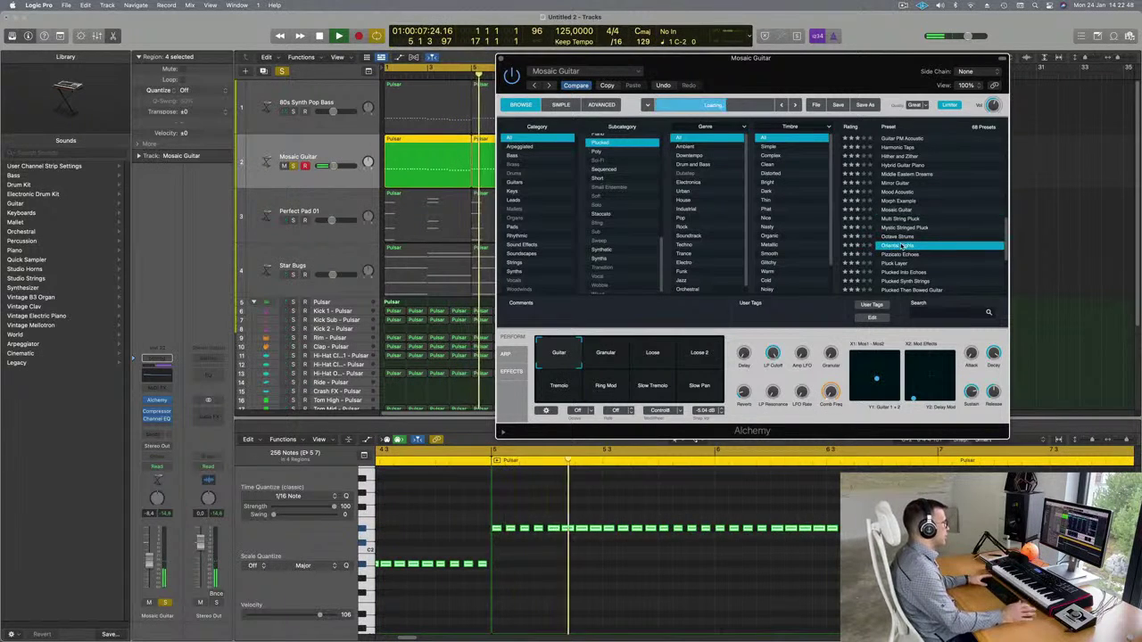
Load the Pluck Layer preset and compare the full mix with that track muted and unmuted.
scroll(938, 225, down, 2)
click(903, 232)
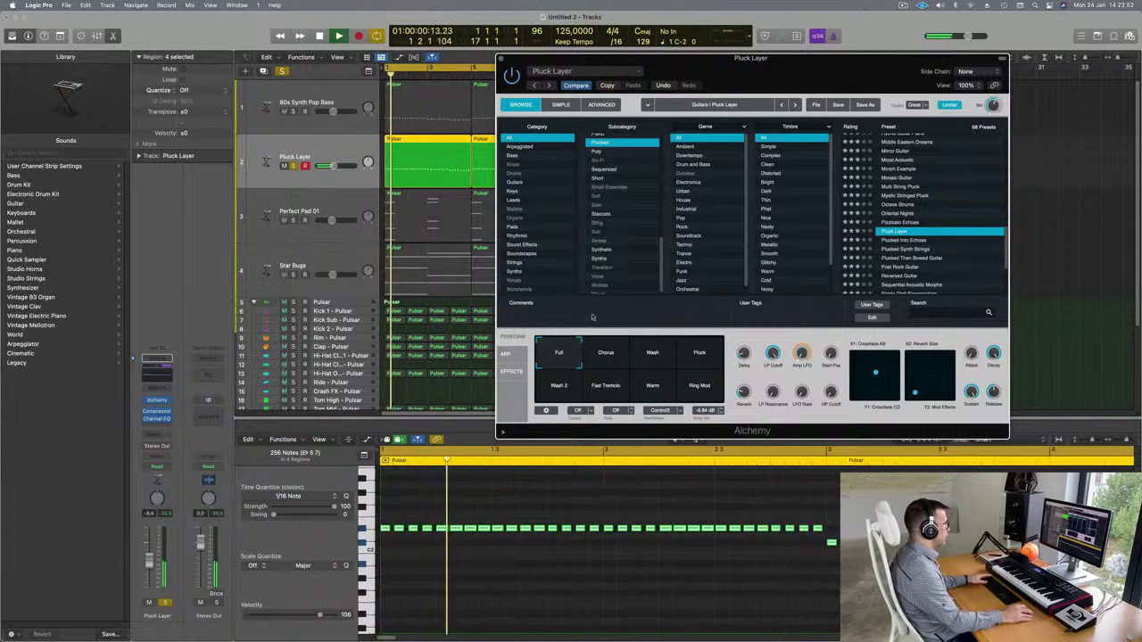
click(149, 561)
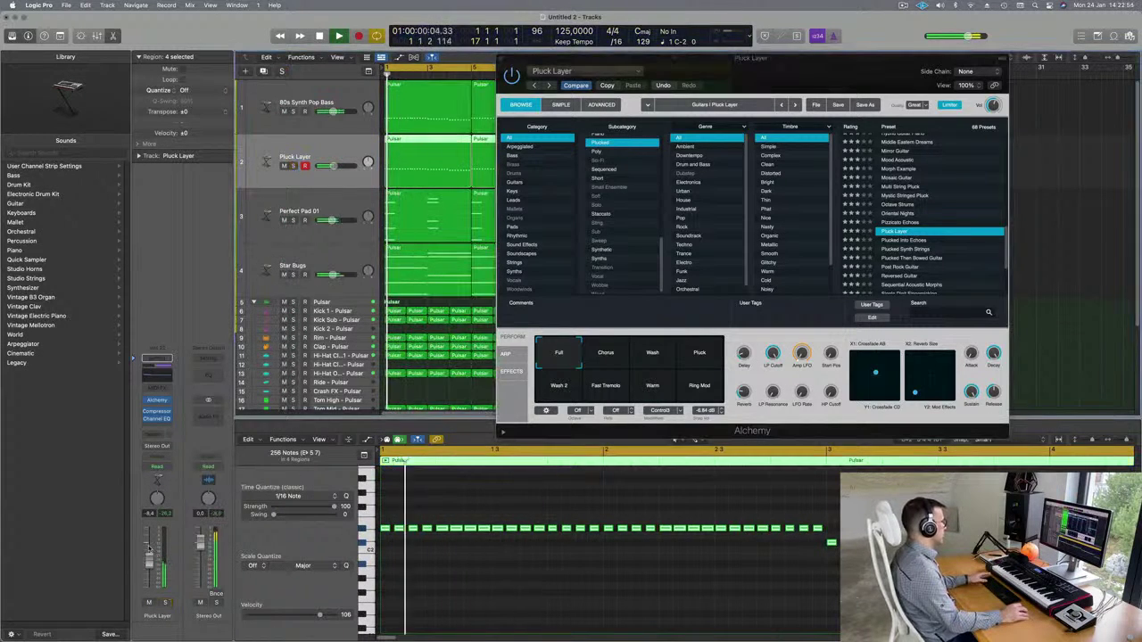
click(148, 603)
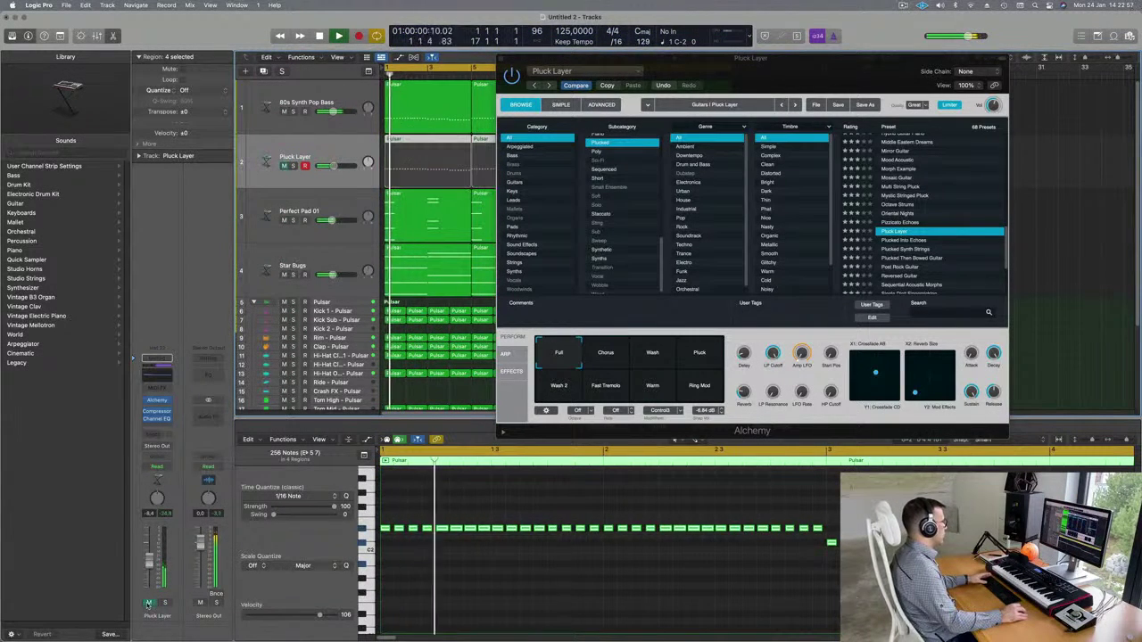
click(148, 603)
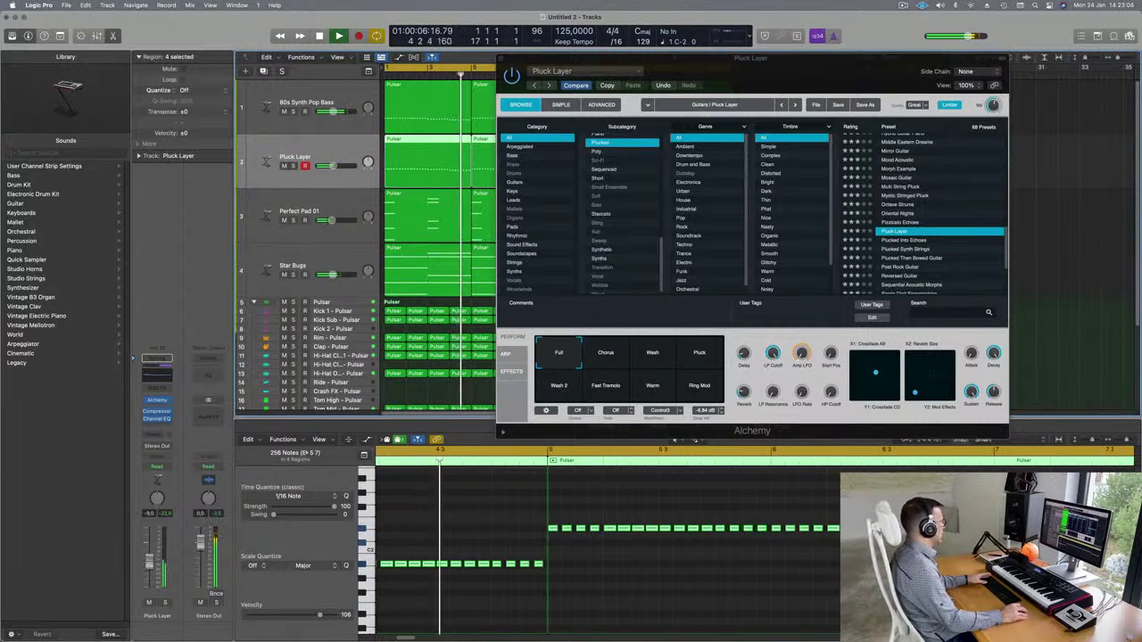
Audition Pluck Layer's Chorus, Wash and Pluck variations, and return to the Full variation.
click(606, 353)
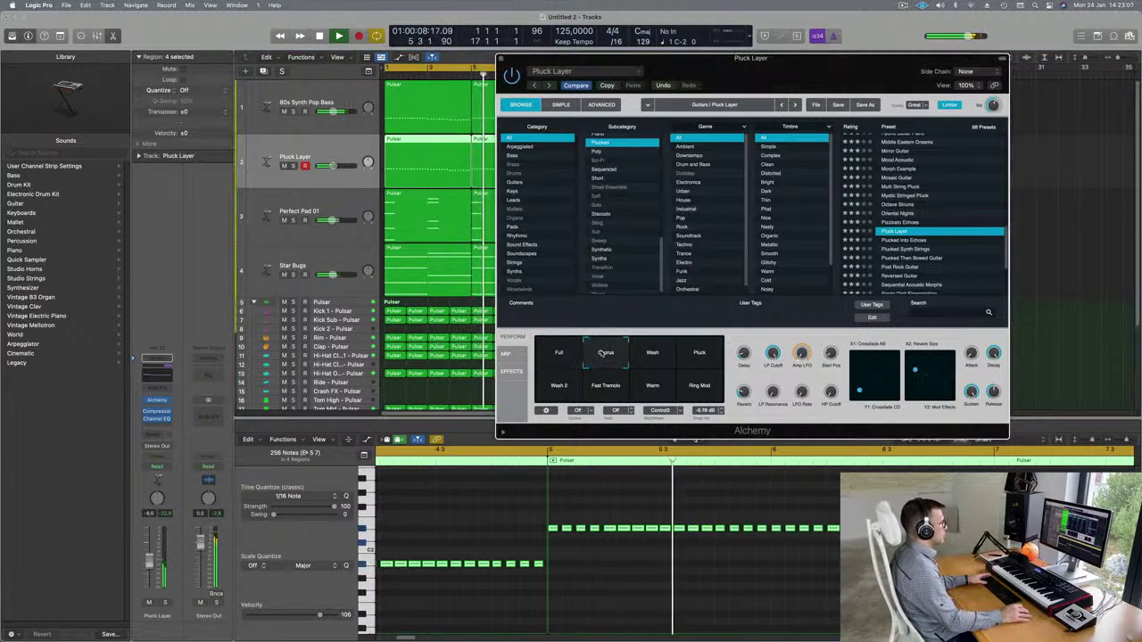
click(649, 356)
click(699, 354)
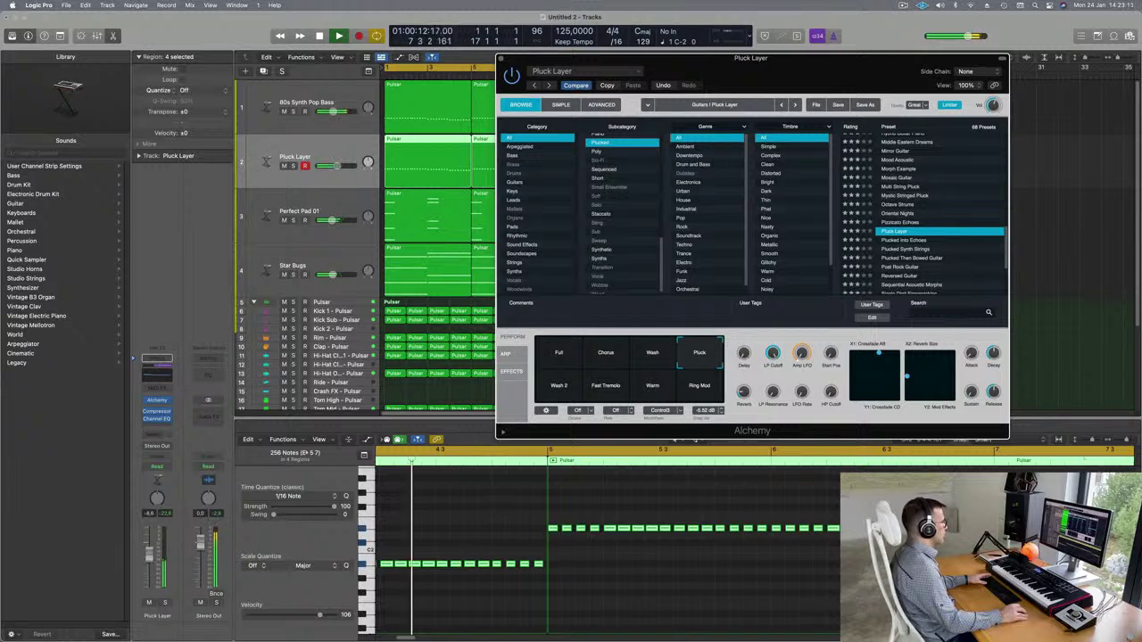
click(559, 352)
key(Return)
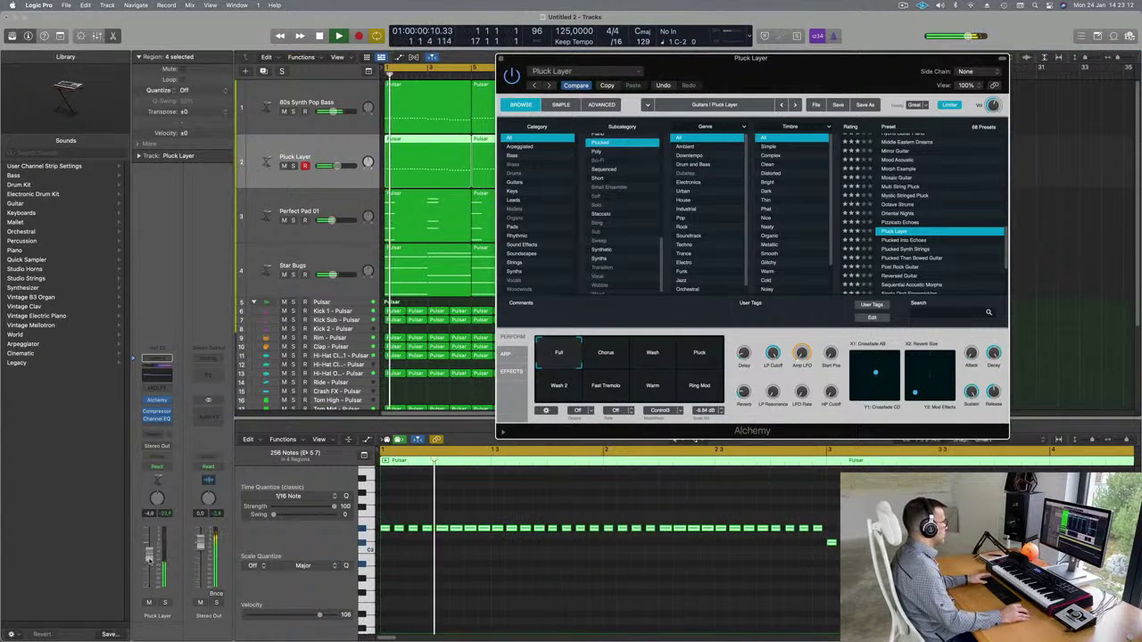
Lower the Pluck Layer track's volume to about -10.2 dB and close its Alchemy window.
drag(150, 560, 150, 569)
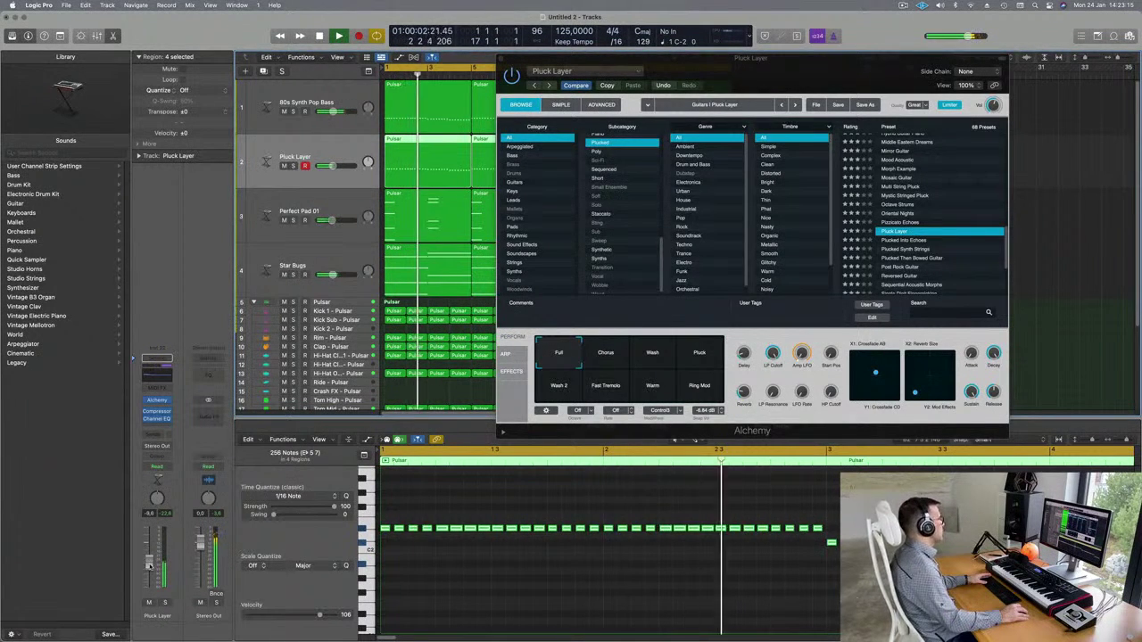
click(502, 58)
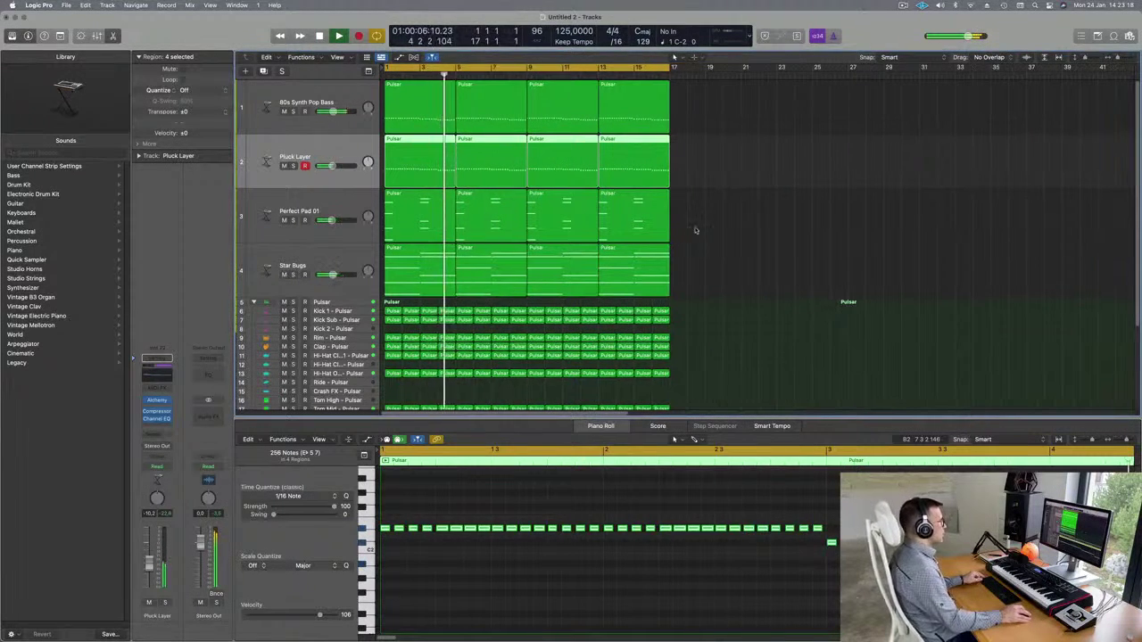
key(super+Left)
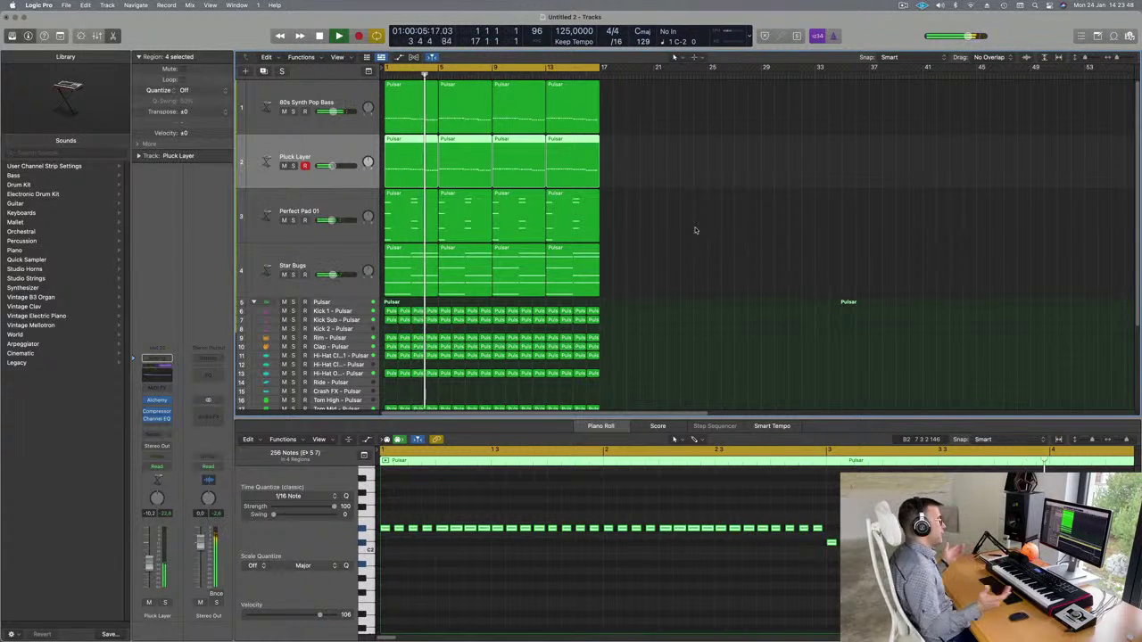
Clear the region selection and replay the arrangement from the beginning.
click(684, 241)
key(Return)
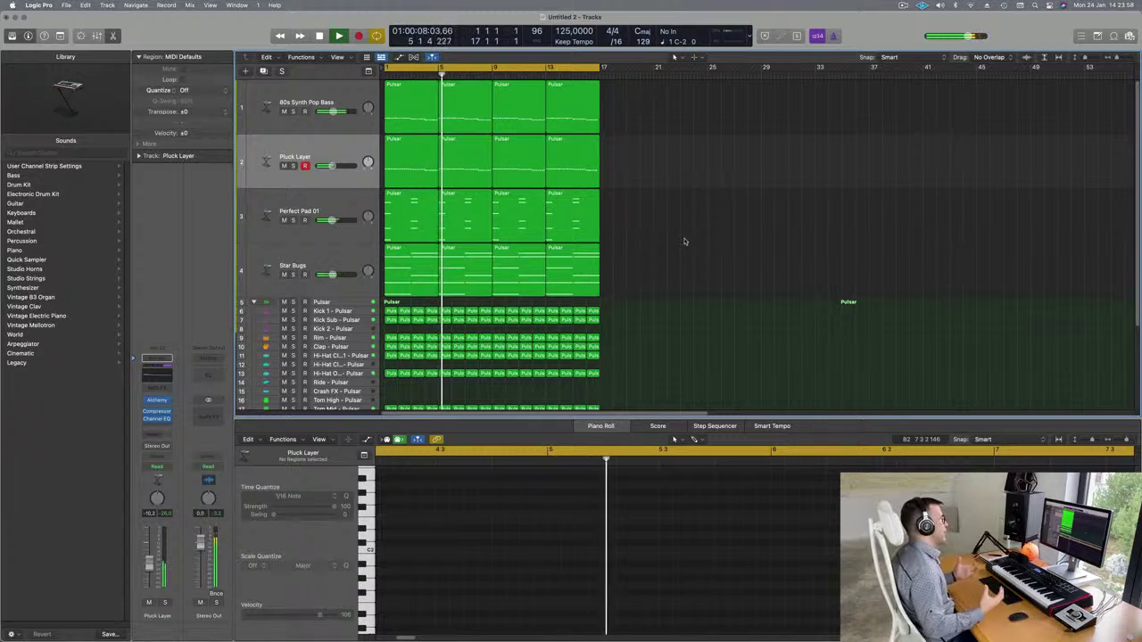
key(Return)
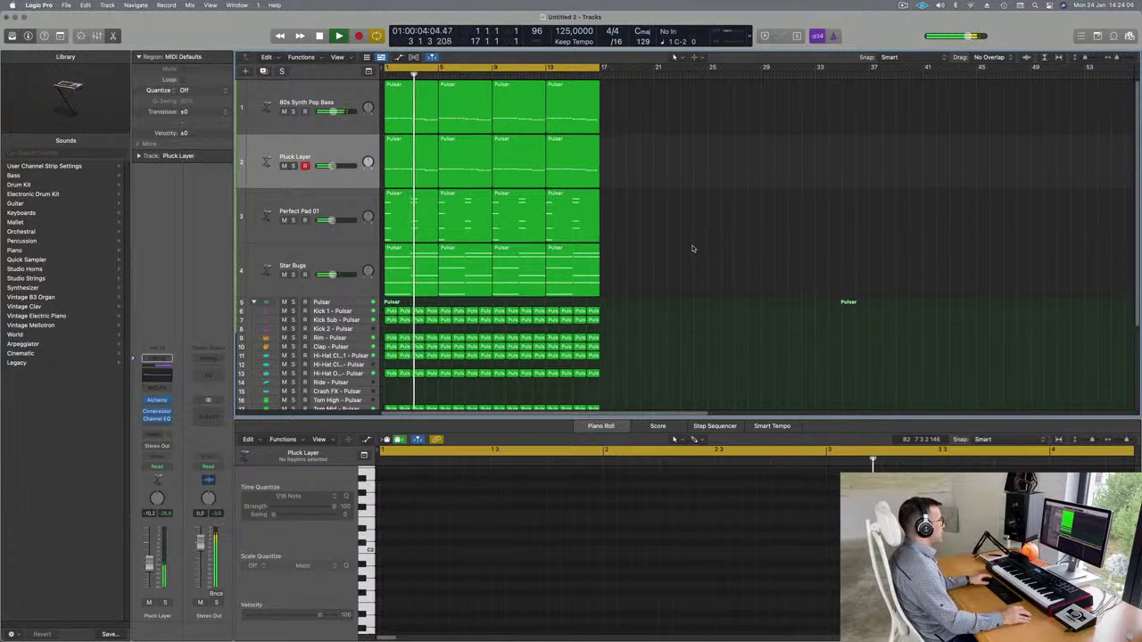
key(Return)
Compare the arrangement with the Pluck Layer track muted, soloed and playing in the full mix.
click(284, 166)
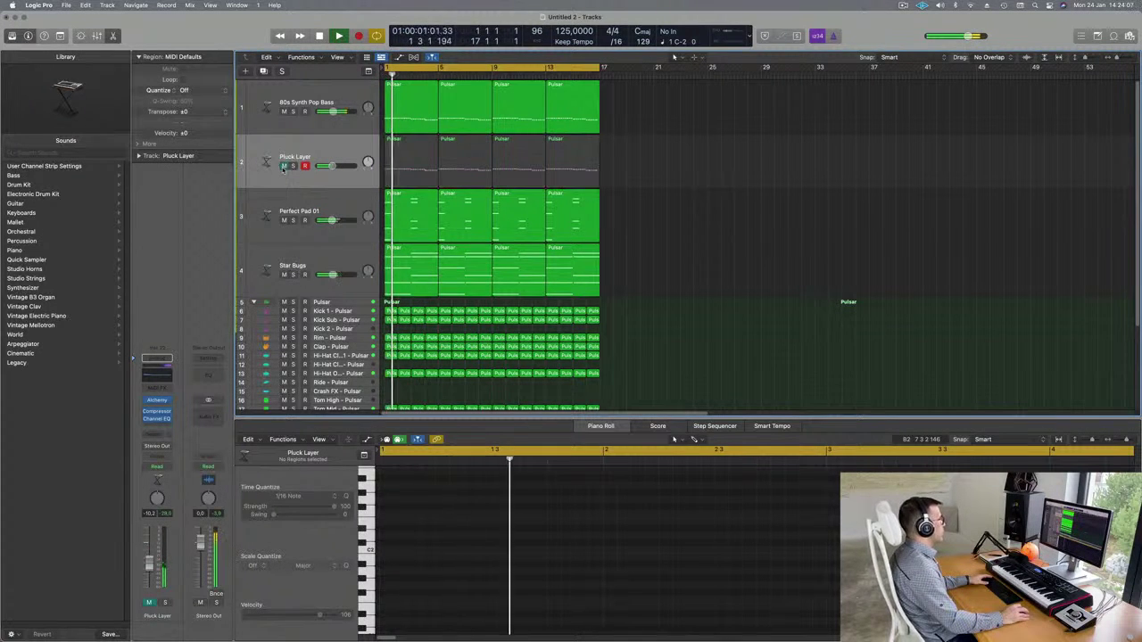
click(284, 166)
click(292, 166)
click(293, 166)
key(Return)
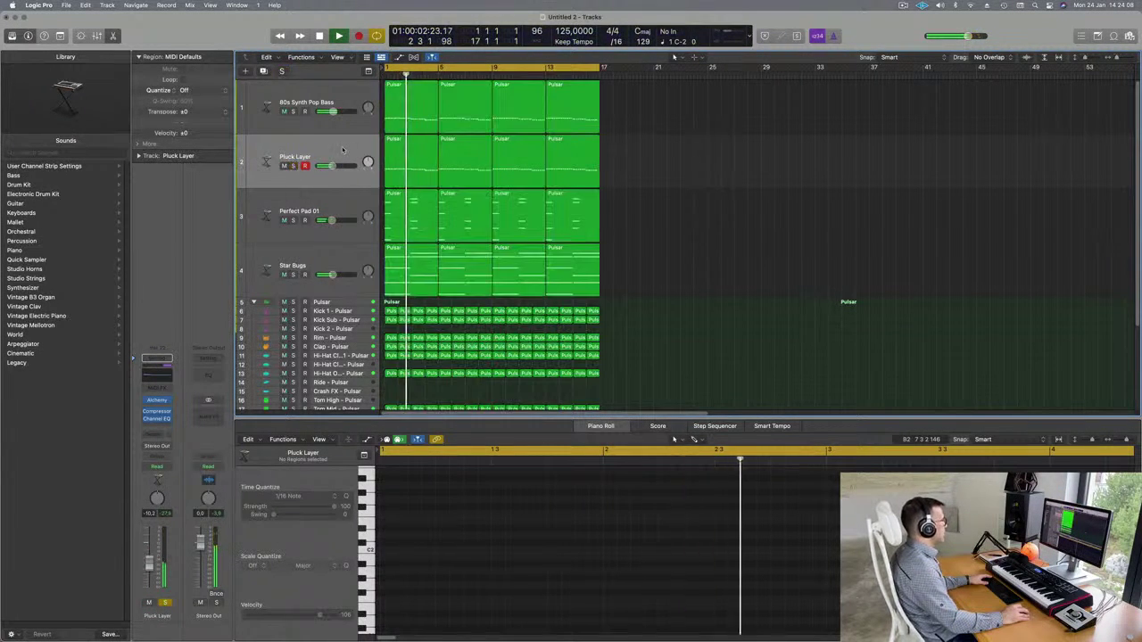
click(341, 150)
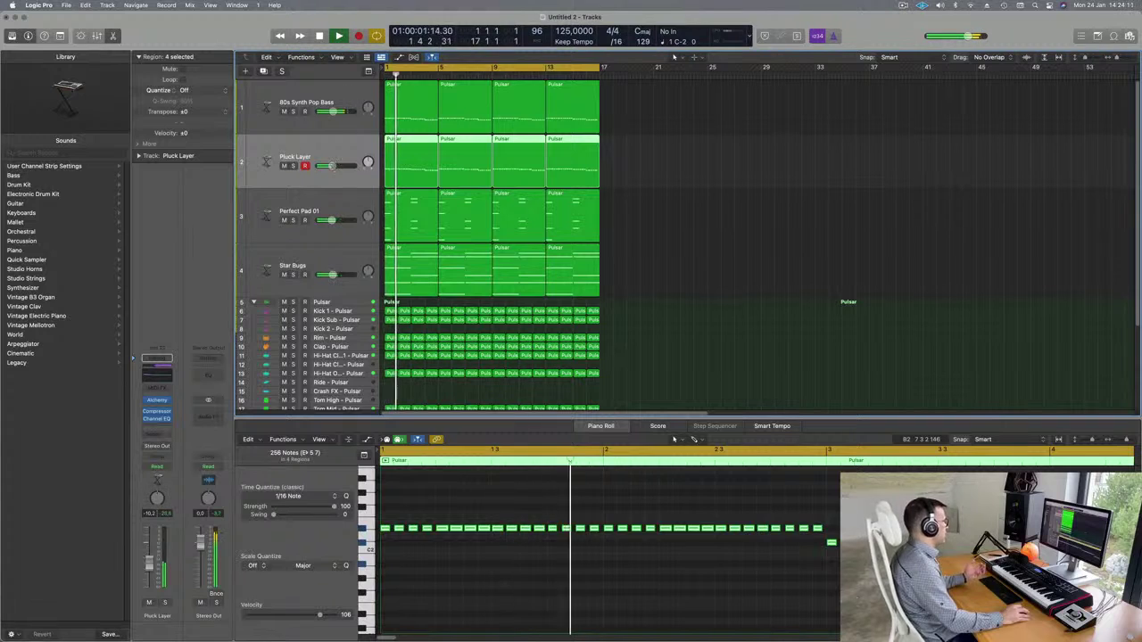
key(space)
key(space)
Open the Star Bugs track's Alchemy synth and set its Cutoff to 27%.
click(326, 268)
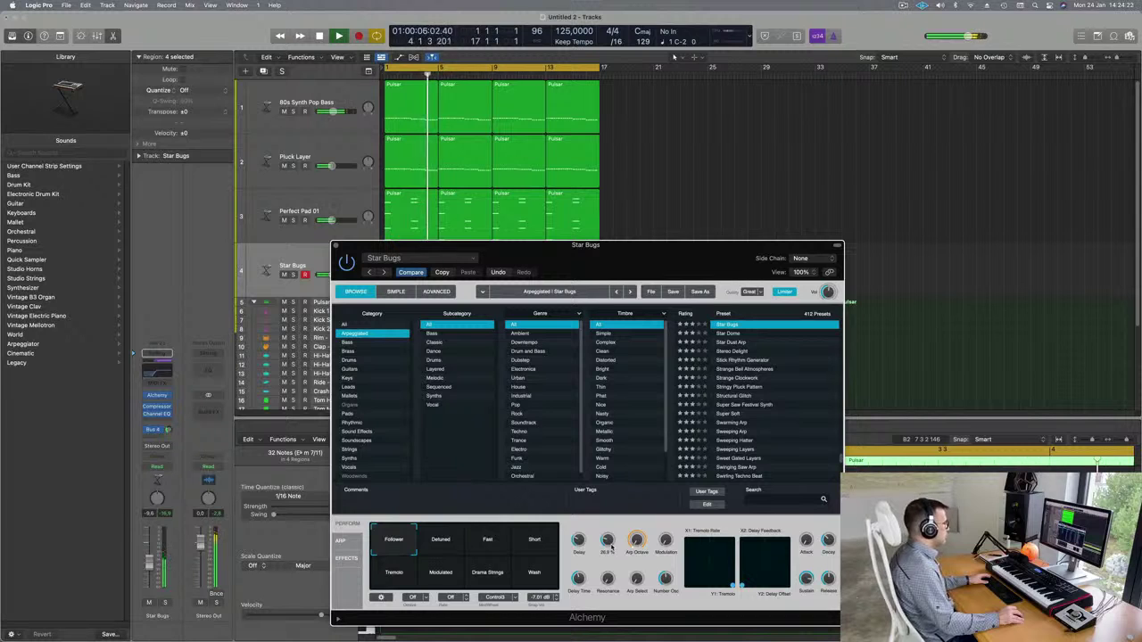
key(Return)
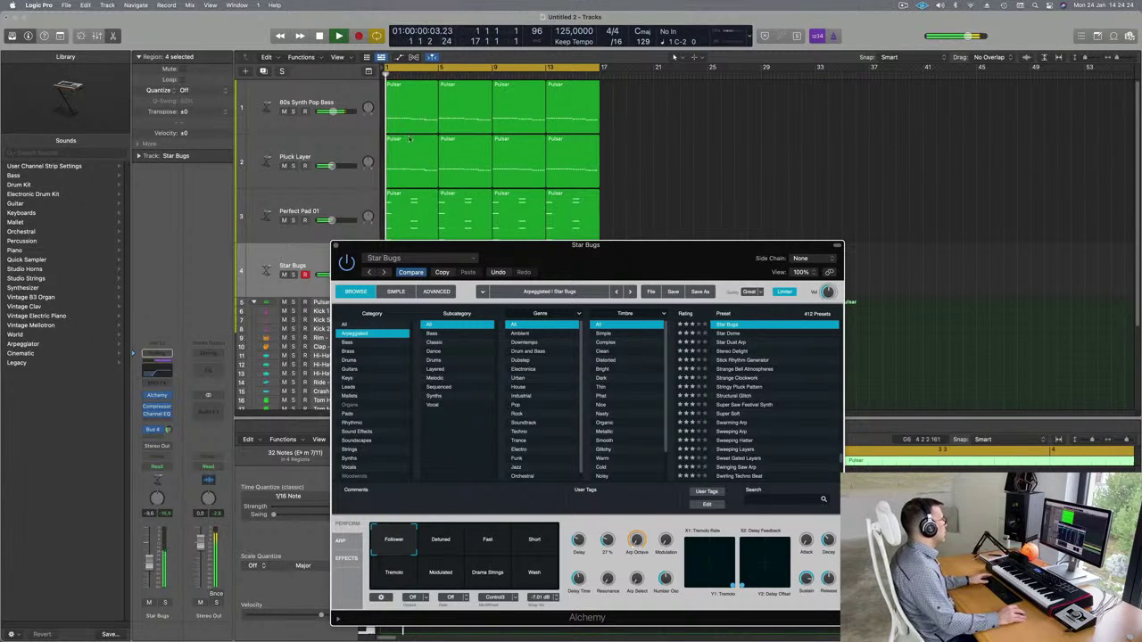
Set the 80s Synth Pop Bass's Cutoff in Alchemy to about 23%, soloing the track while adjusting.
click(330, 96)
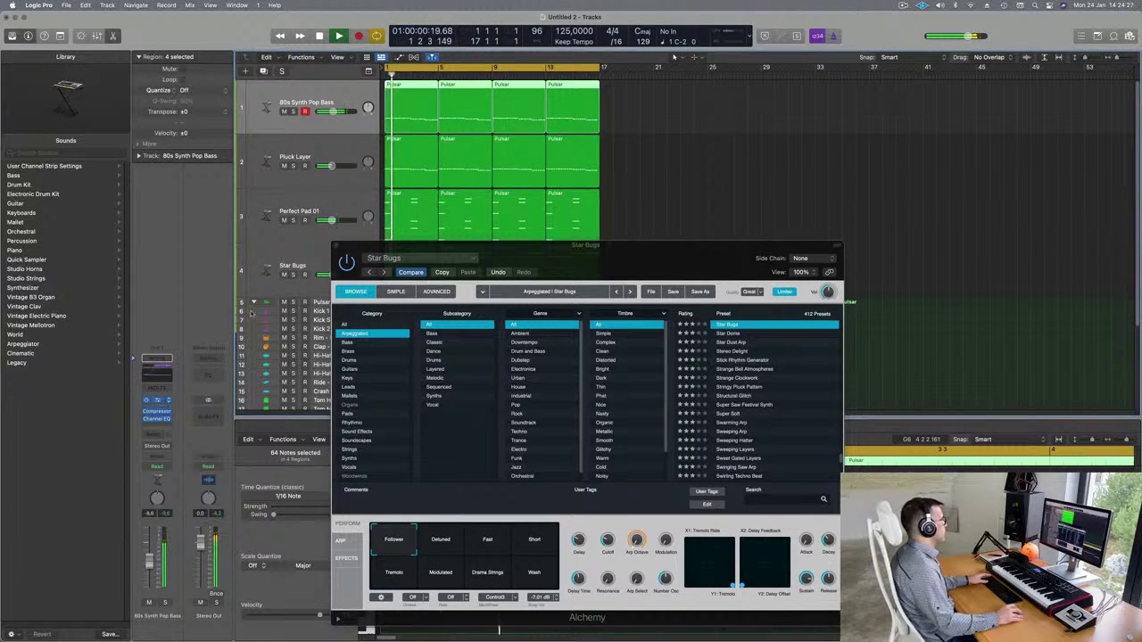
drag(634, 311, 679, 150)
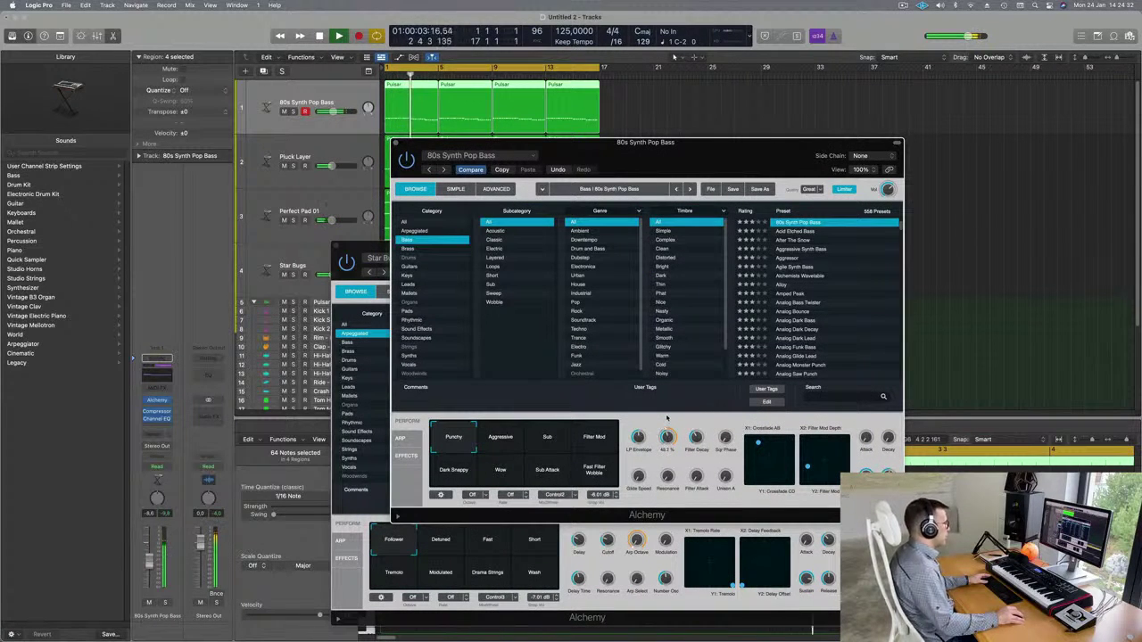
click(166, 603)
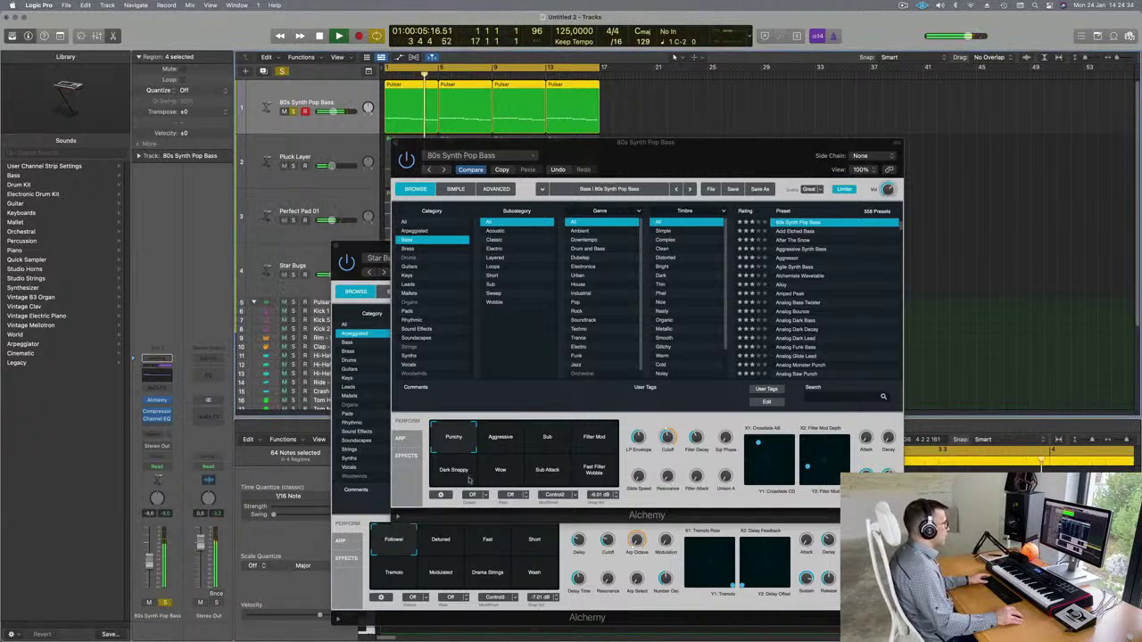
click(672, 455)
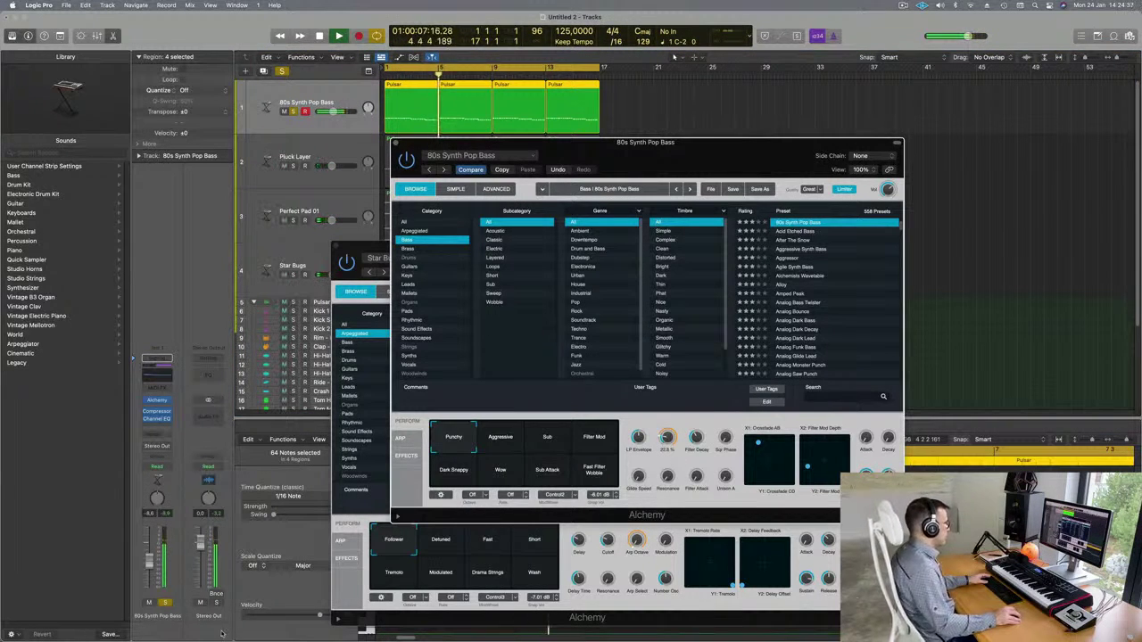
click(166, 603)
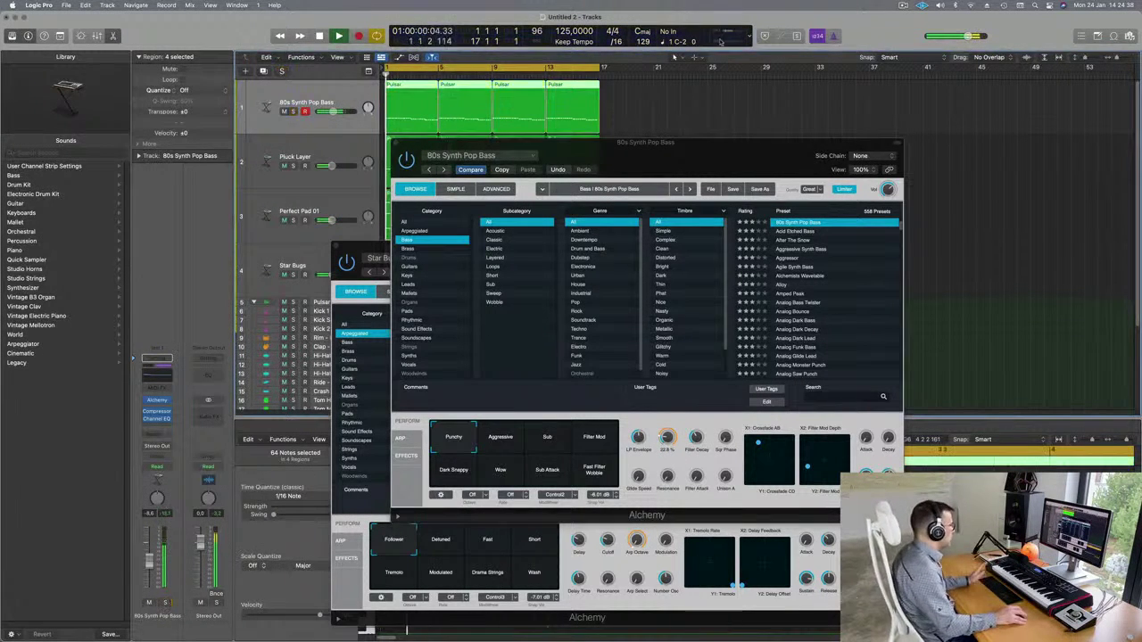
Close the Alchemy windows of the bass and Star Bugs, and select the Star Bugs track.
drag(620, 140, 506, 157)
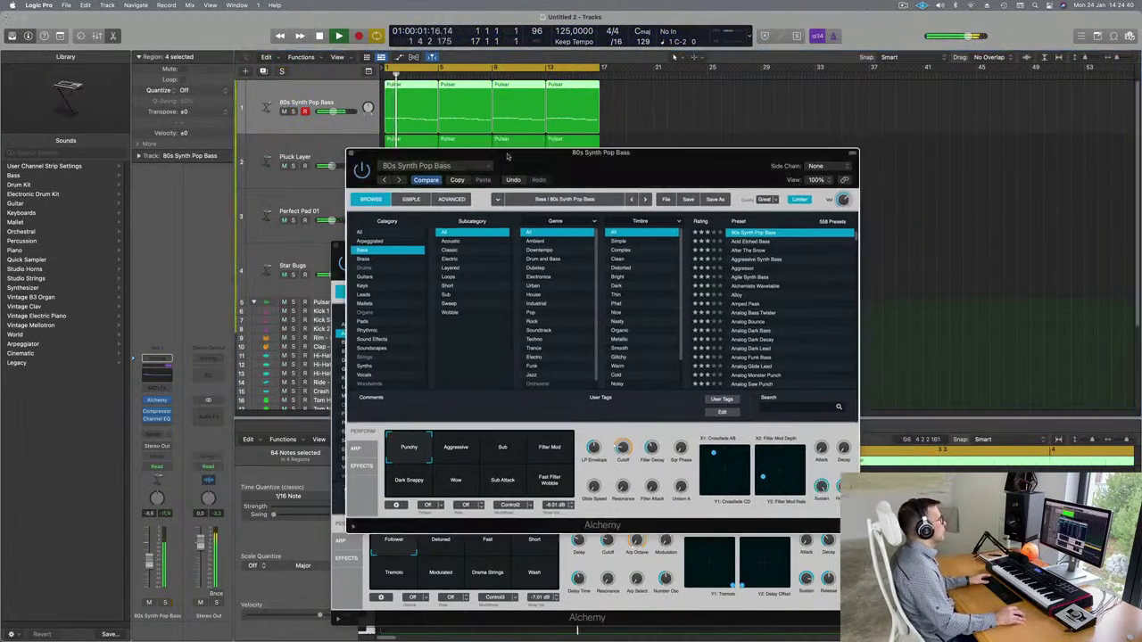
click(352, 154)
drag(510, 246, 466, 246)
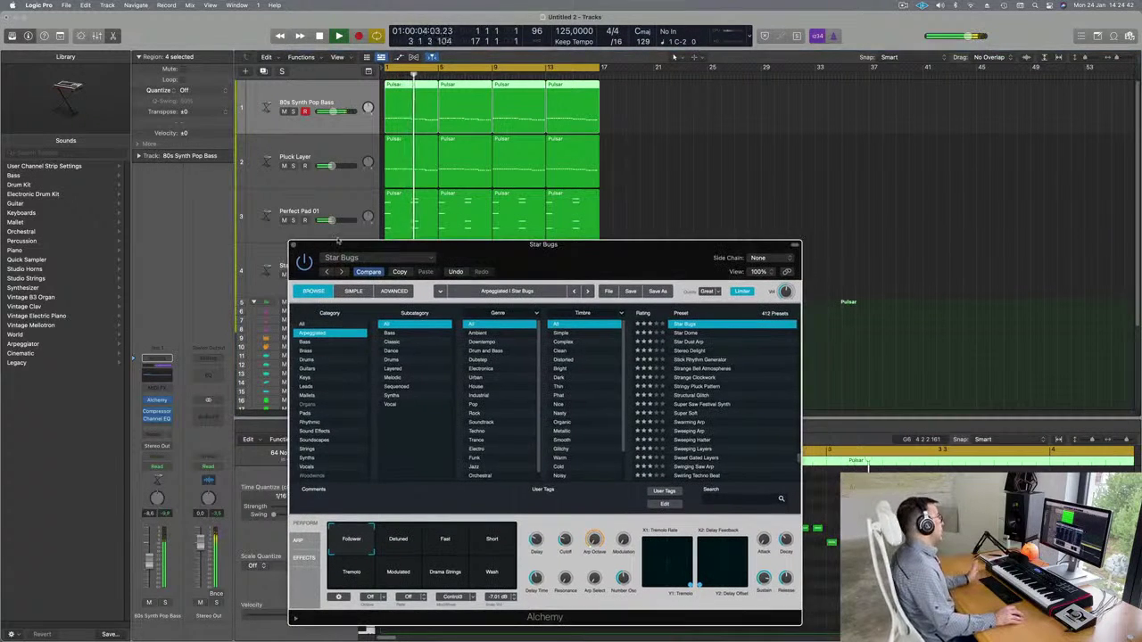
click(293, 246)
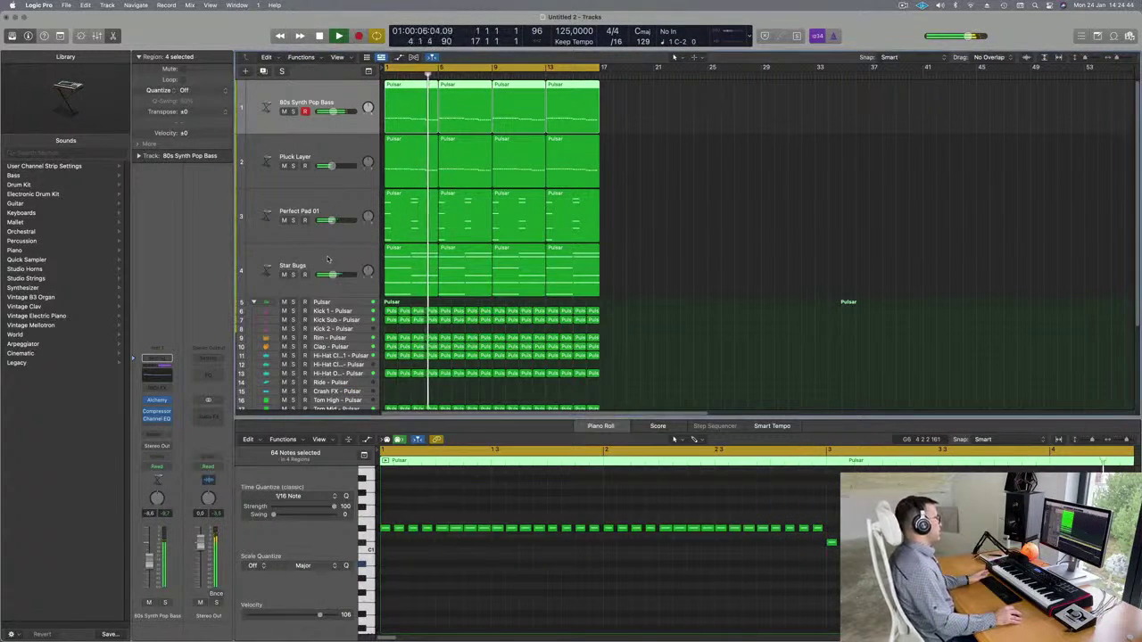
click(276, 257)
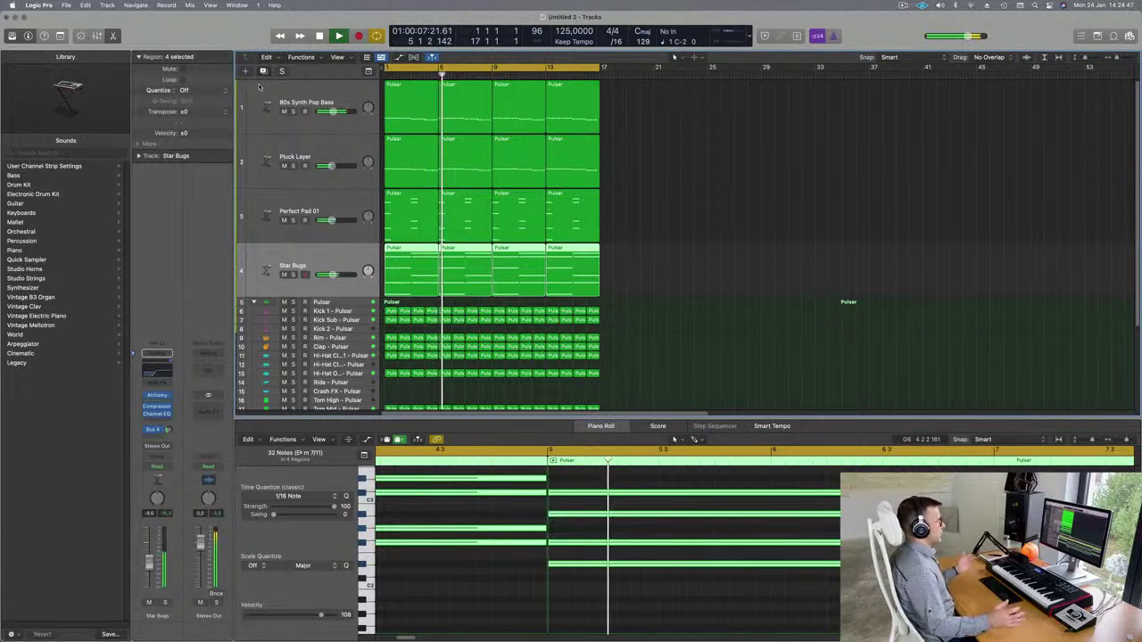
Duplicate the Star Bugs track without its regions and raise the new track's volume to about -4.8 dB.
key(super+d)
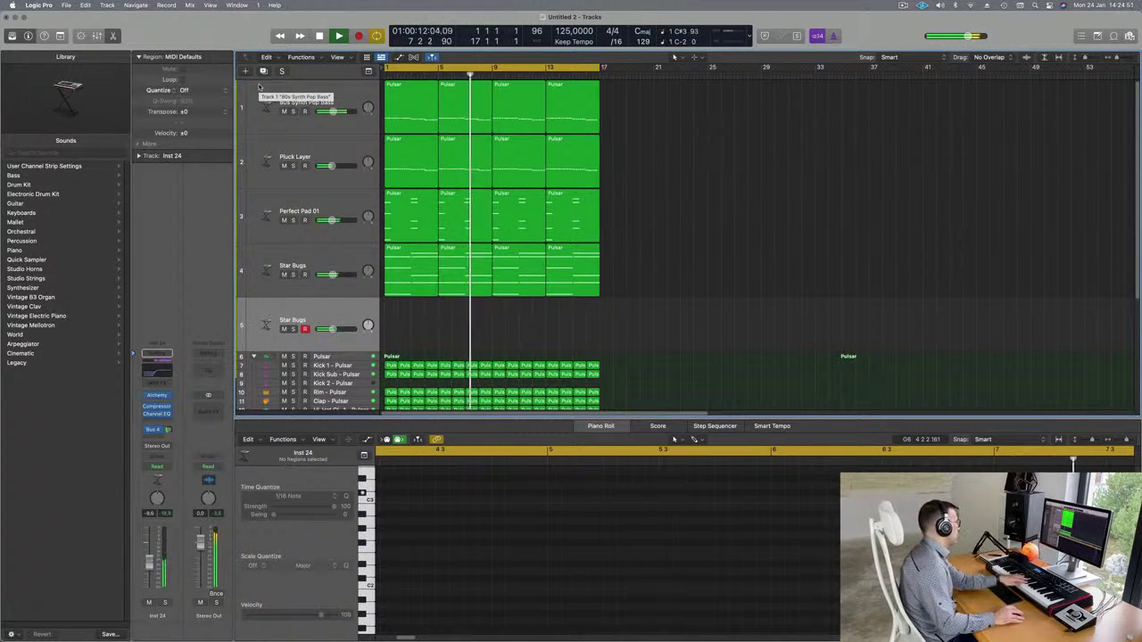
drag(149, 562, 150, 555)
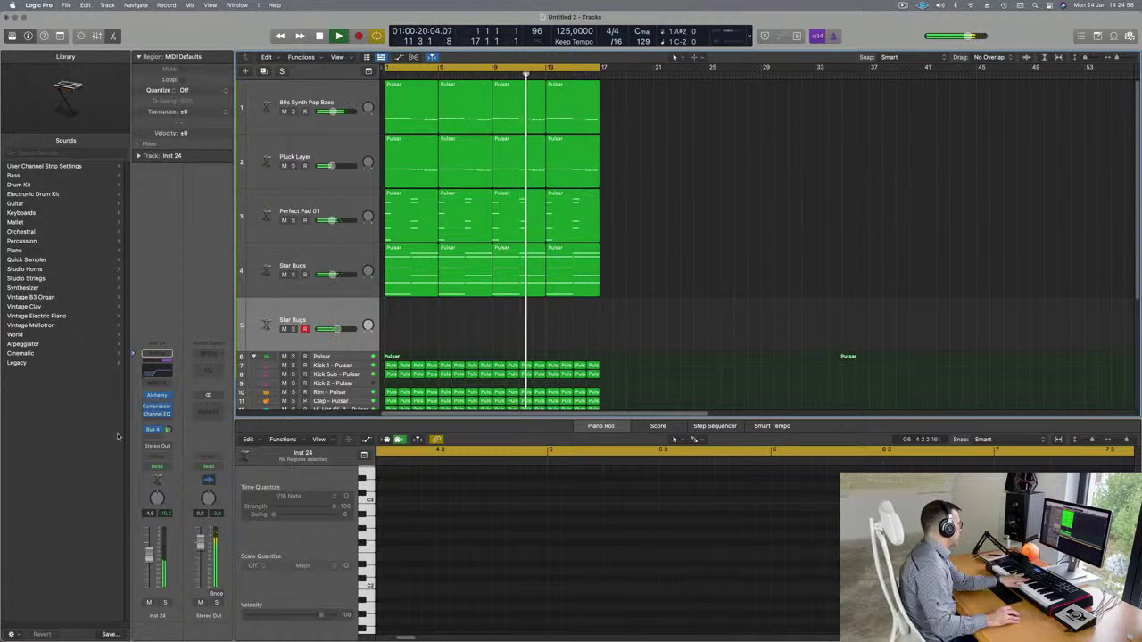
Turn off the arpeggiator in the new track's Alchemy synth, and adjust its Bus 4 send and volume, the latter to -2.2 dB.
click(157, 397)
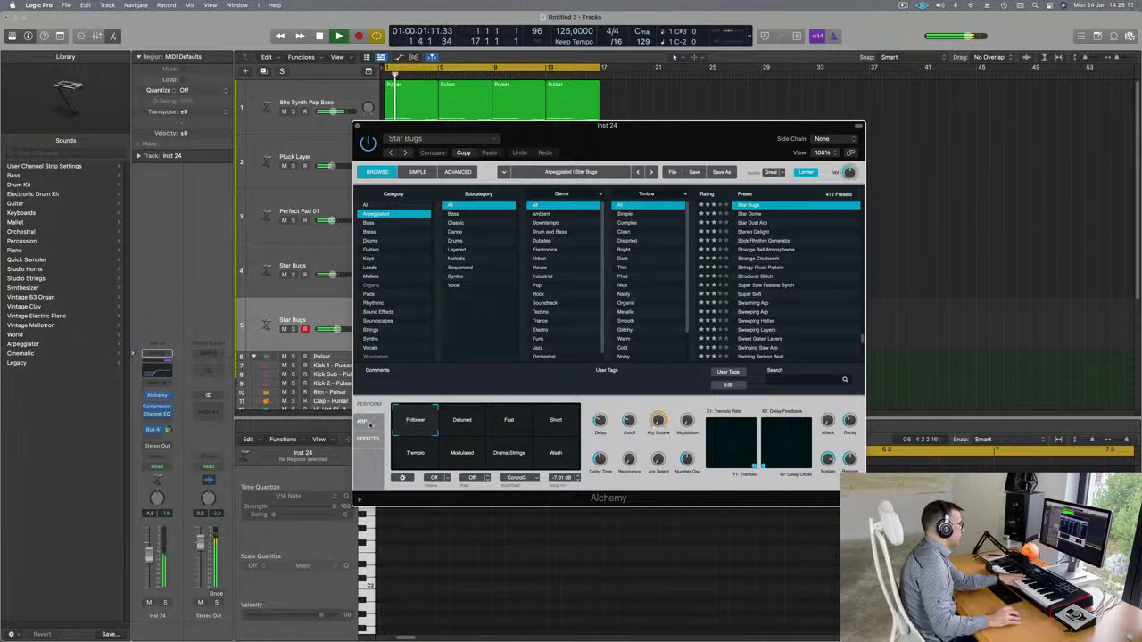
click(366, 422)
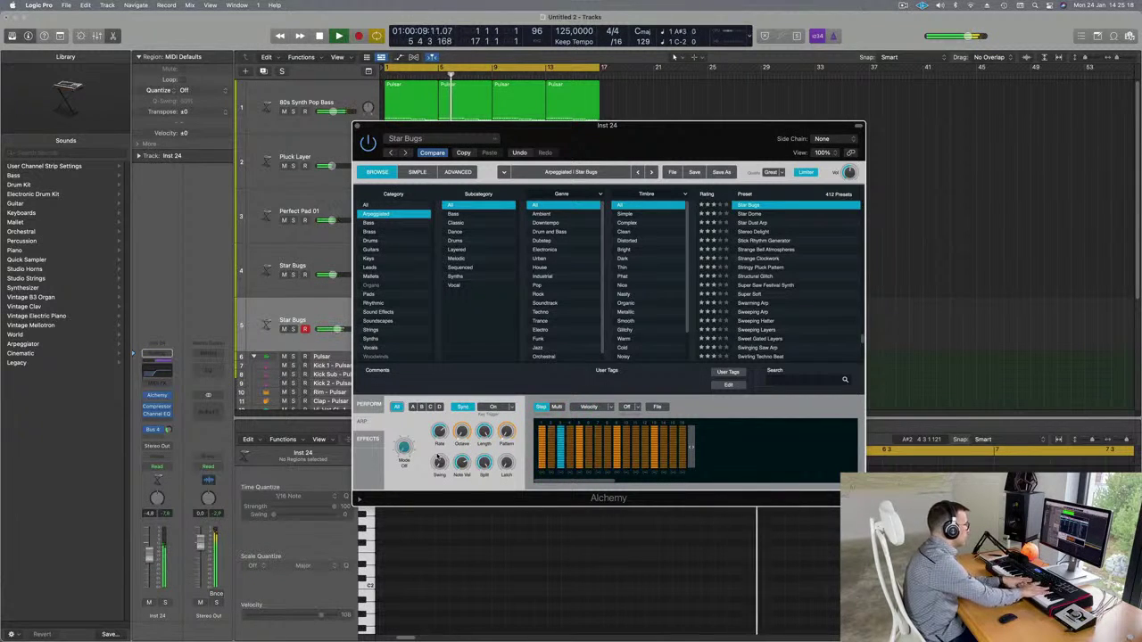
click(167, 430)
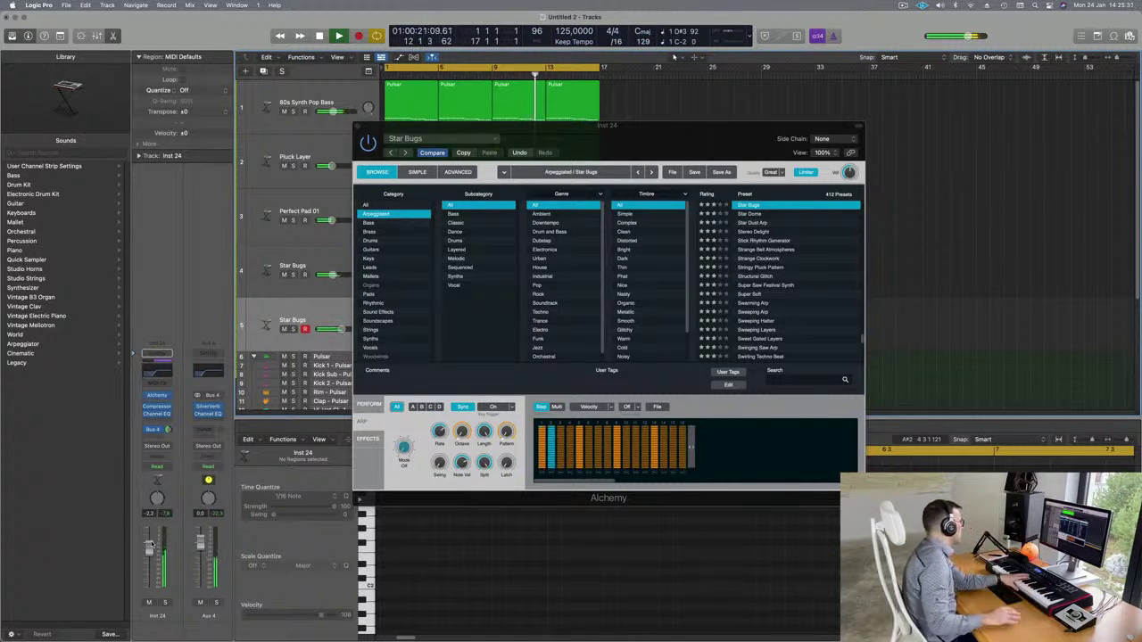
In the new track's Channel EQ, boost the high shelf by 6.4 dB at 5200 Hz and set the low cut to 260 Hz.
click(165, 369)
drag(948, 415, 949, 413)
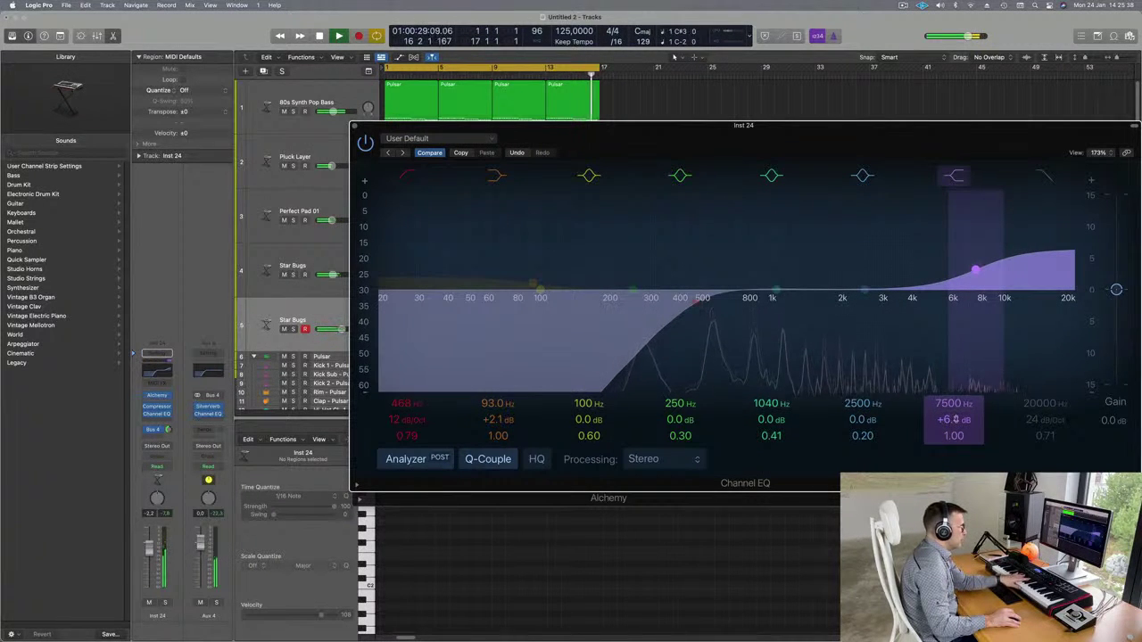
drag(955, 405, 955, 412)
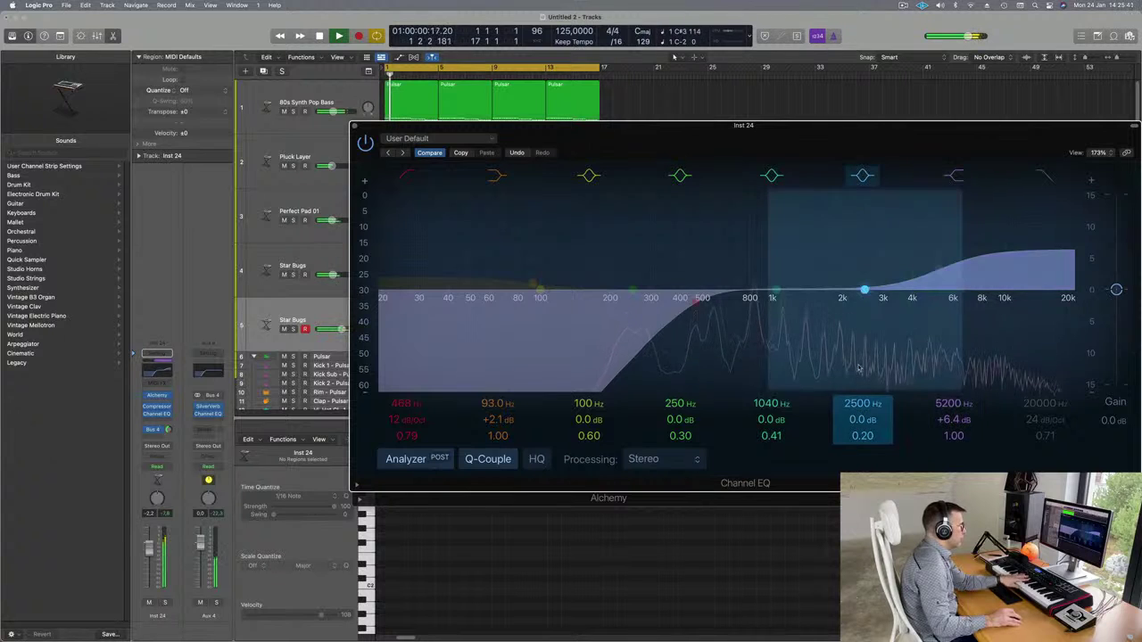
drag(675, 306, 638, 308)
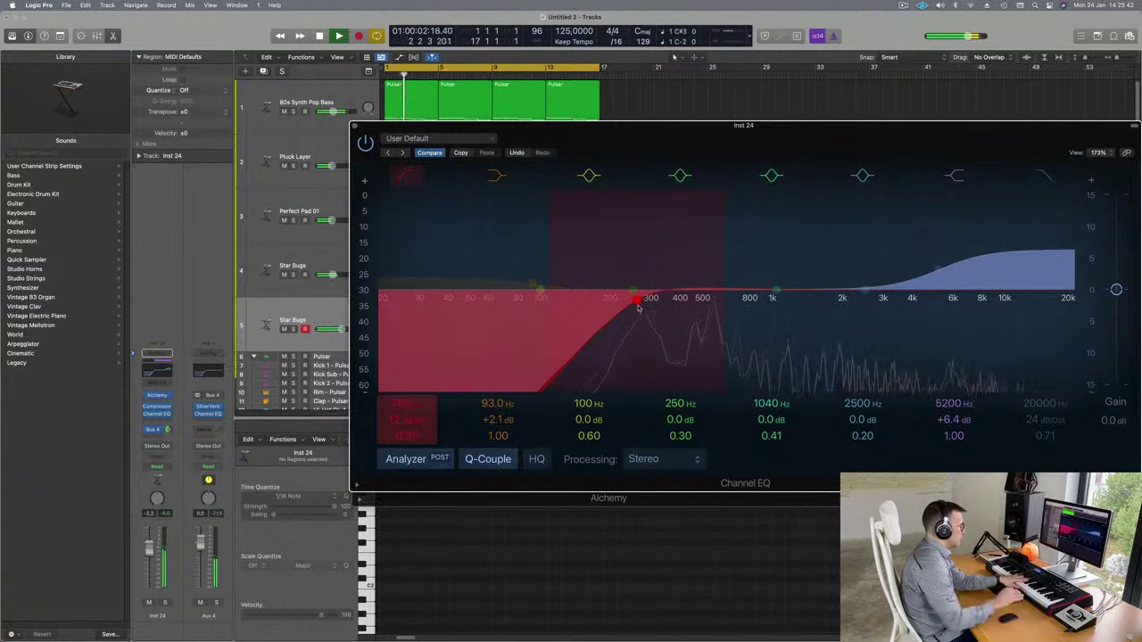
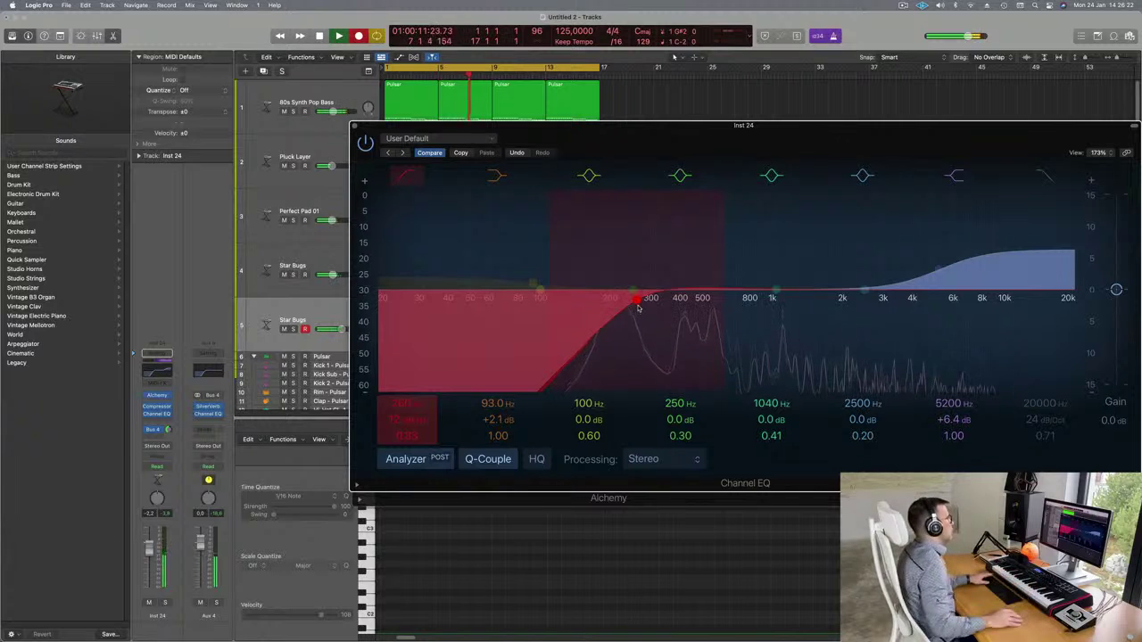
Clear the plug-in windows off the arrangement and move the newly recorded Star Bugs region to bar 1.
click(637, 308)
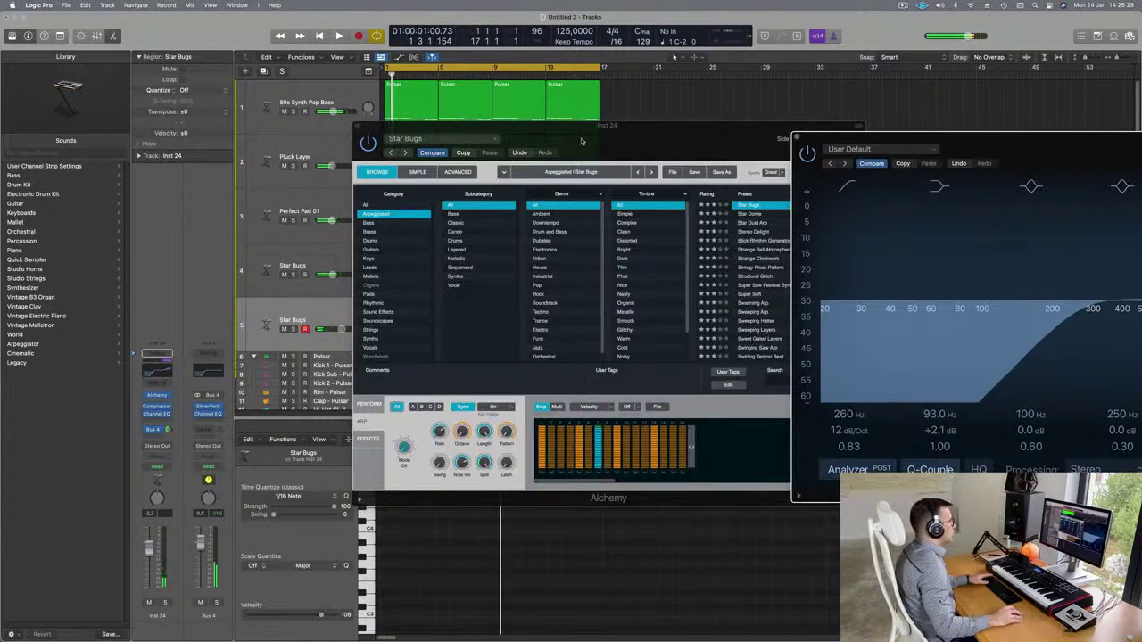
drag(580, 140, 581, 350)
drag(453, 304, 402, 312)
key(space)
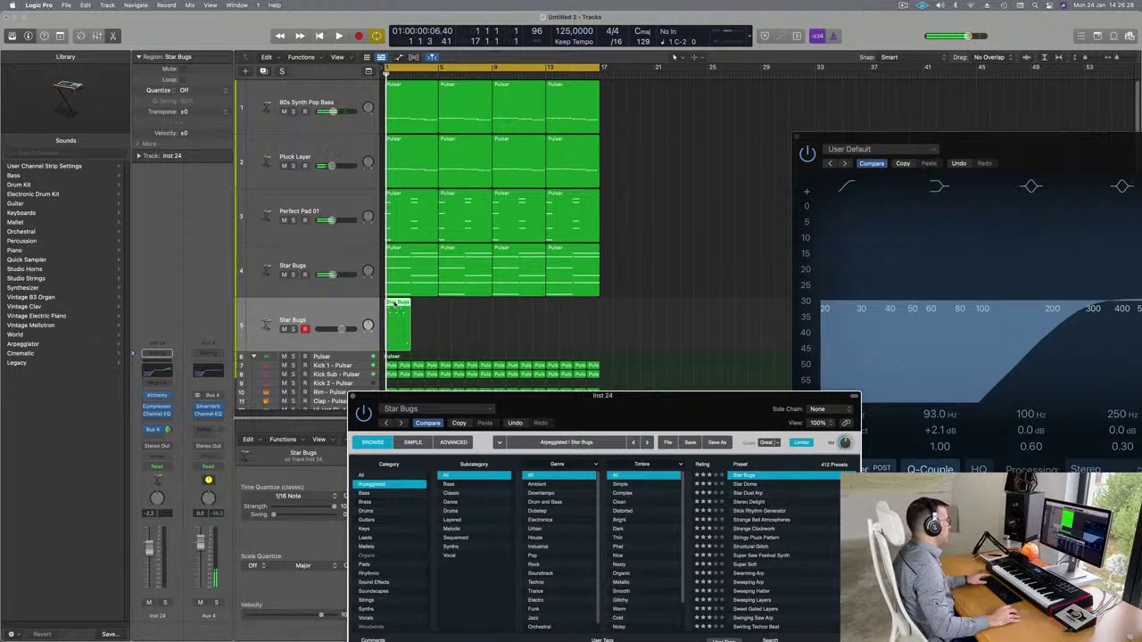
Show the recorded Star Bugs region in the Piano Roll and quantize its notes to 1/16.
key(e)
key(e)
drag(483, 398, 999, 177)
click(546, 596)
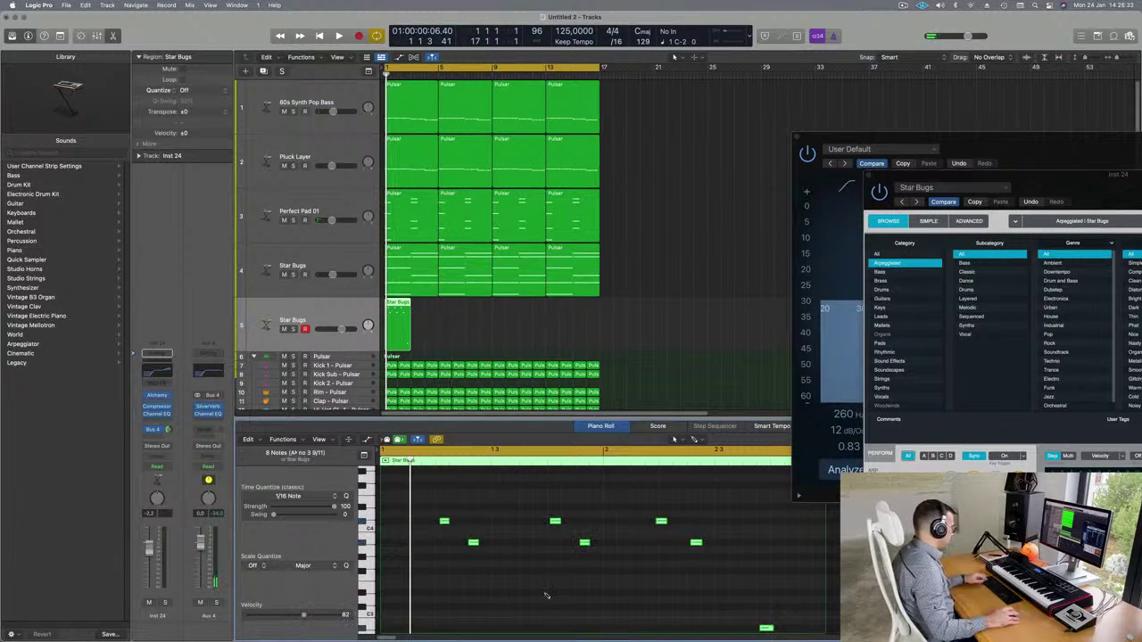
key(space)
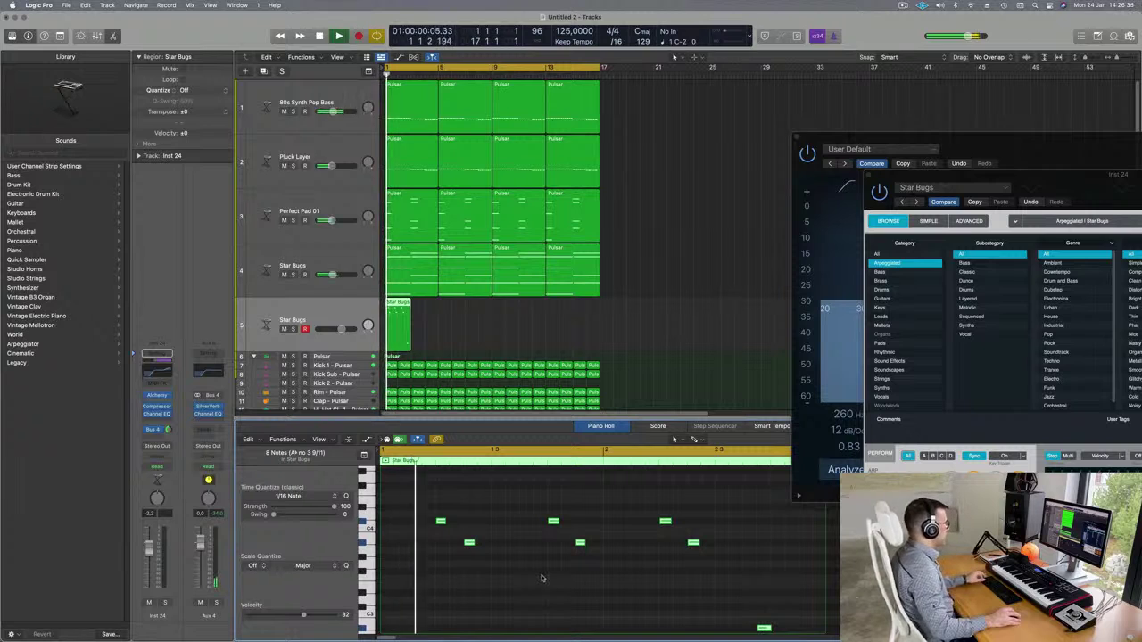
Transpose the last two notes of the recorded region up an octave and play the result.
key(super+Left)
key(super+Left)
key(super+Left)
key(super+Right)
scroll(554, 592, down, 2)
key(space)
drag(604, 586, 627, 488)
key(space)
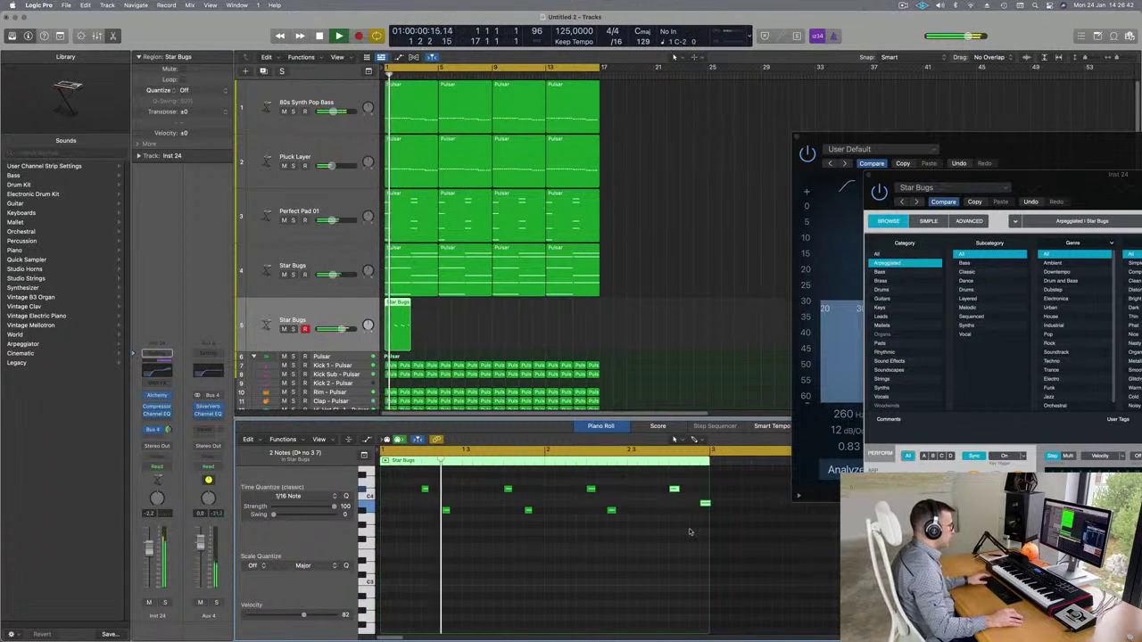
Delete the region's last two notes and copy the preceding notes to the end of bar 2, both on the lower pitch.
scroll(653, 537, down, 2)
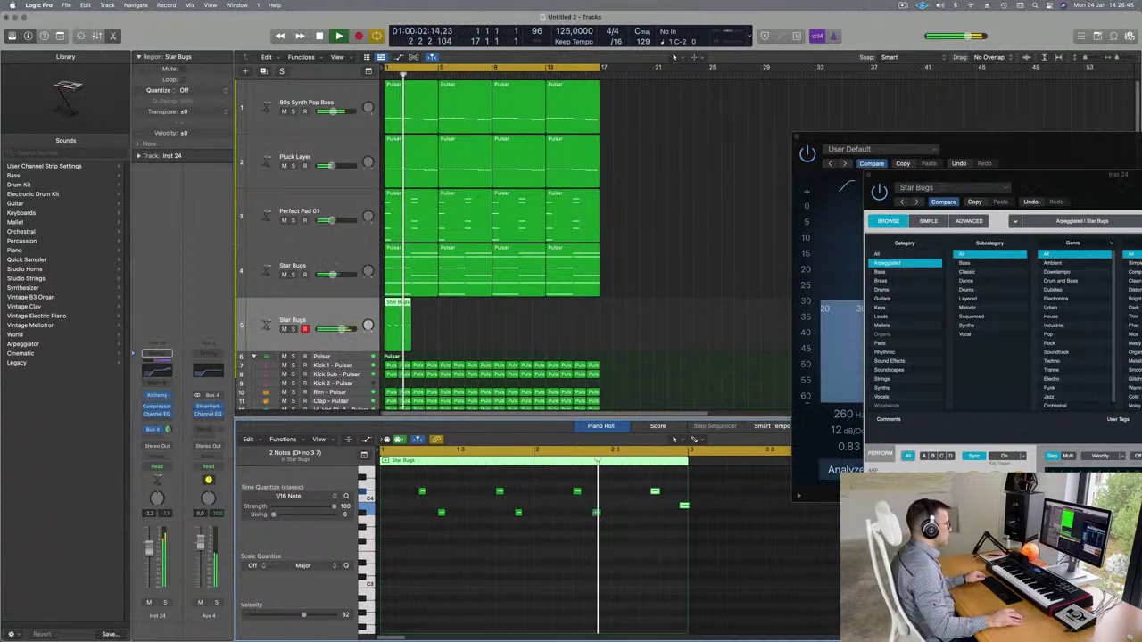
scroll(654, 517, down, 2)
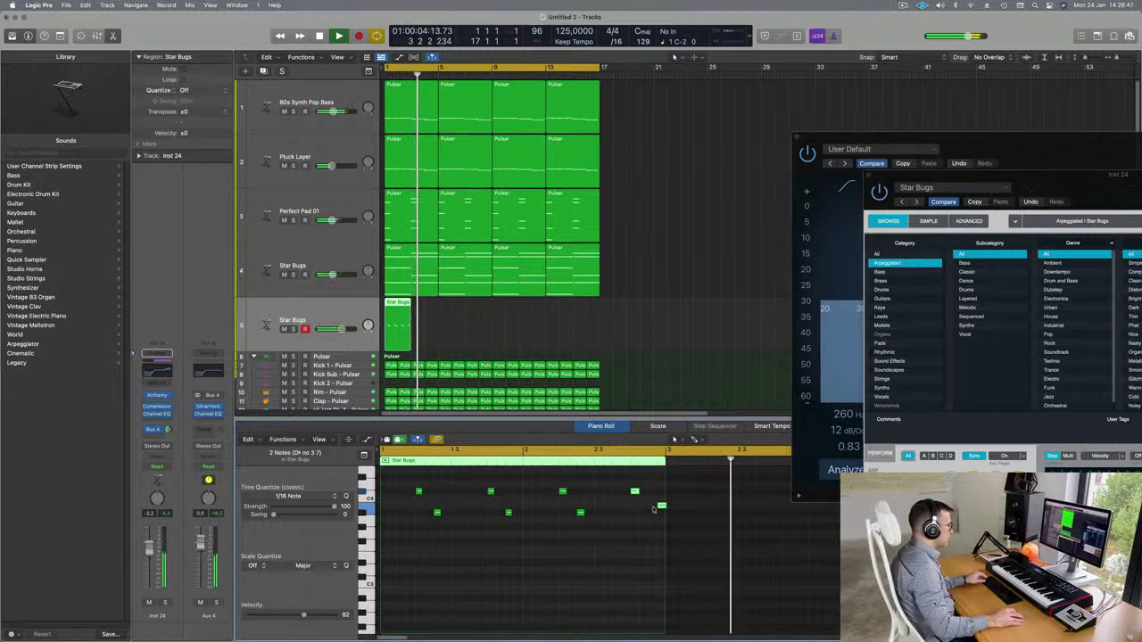
key(BackSpace)
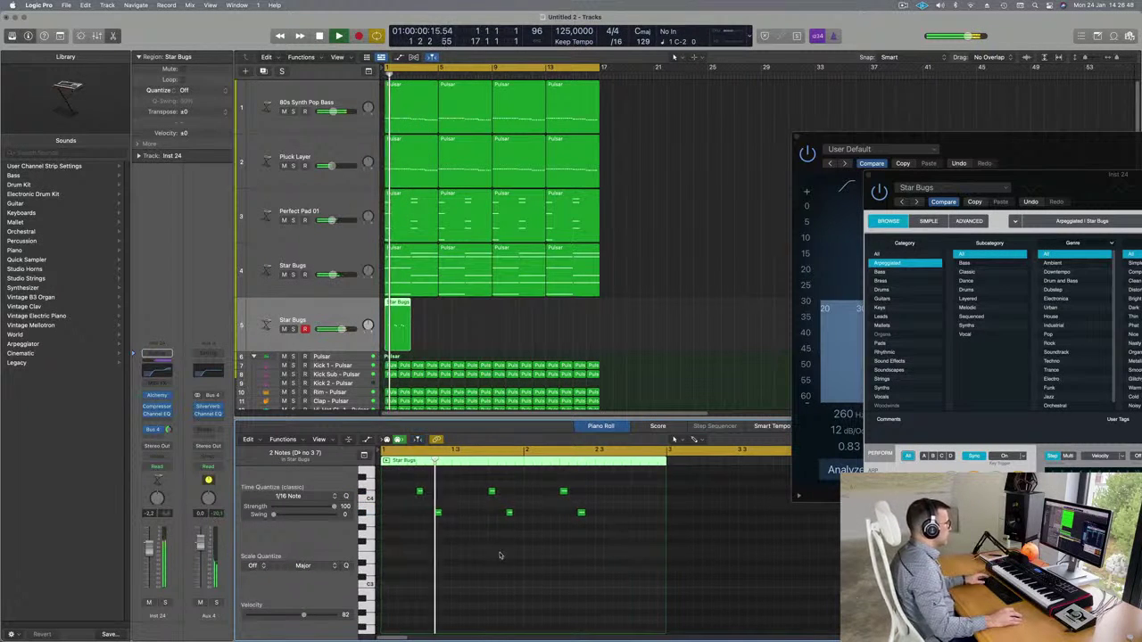
click(580, 513)
shift+click(563, 491)
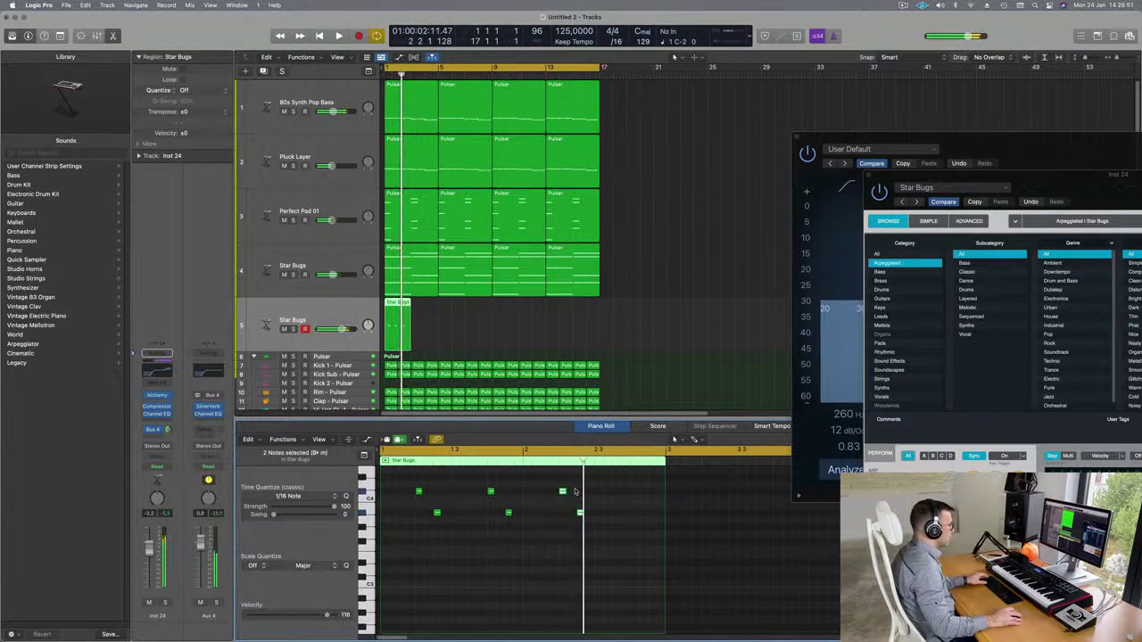
drag(563, 492, 636, 513)
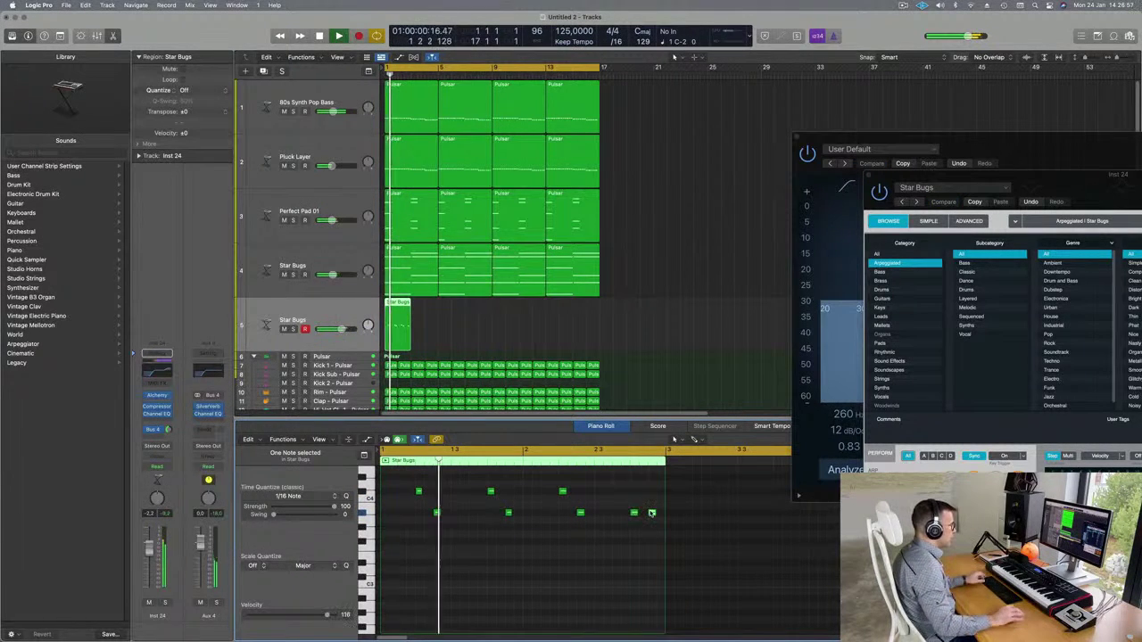
Raise the last note of the two-bar Star Bugs melody by five semitones.
key(alt+Up)
key(alt+Up)
key(alt+Up)
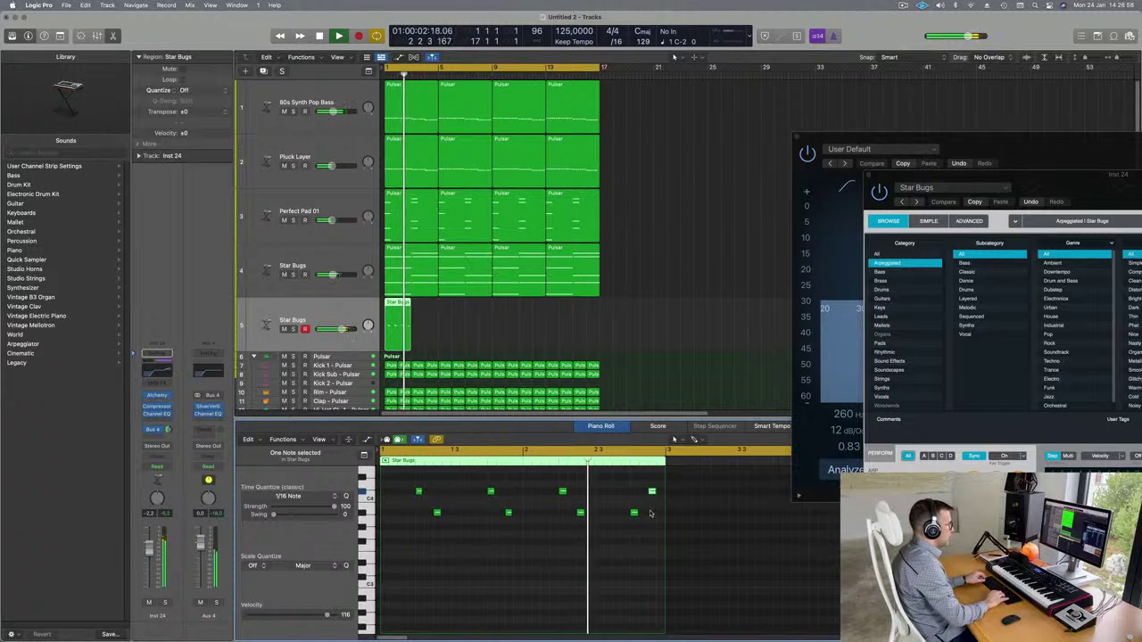
key(alt+Up)
key(alt+Up)
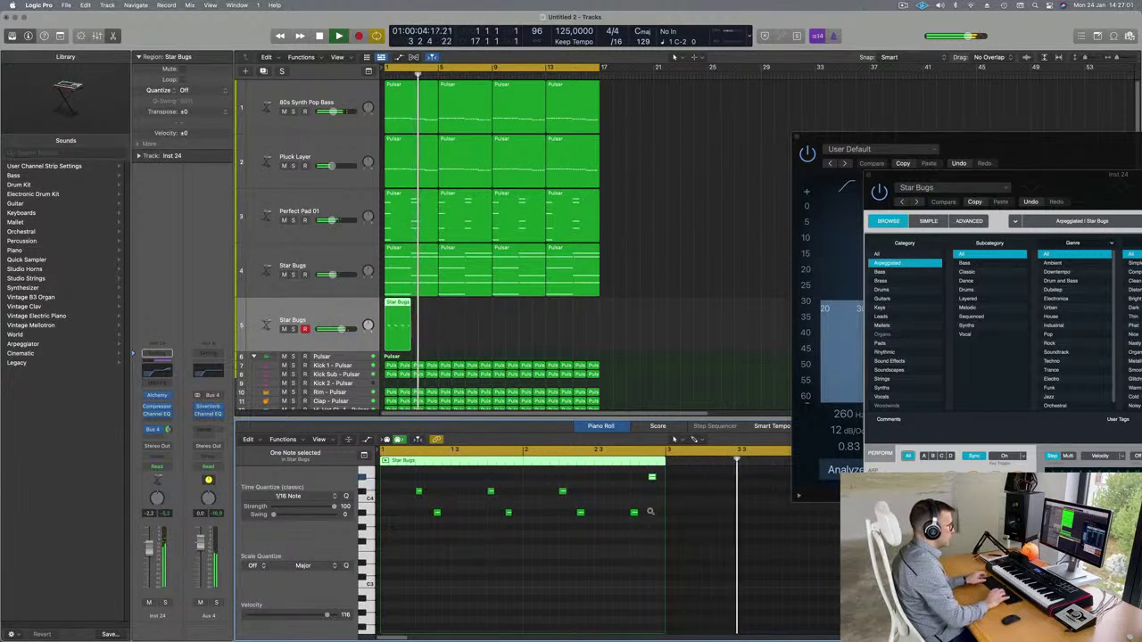
Repeat the two-bar melody region along the new Star Bugs track to fill all 16 bars.
drag(905, 184, 630, 91)
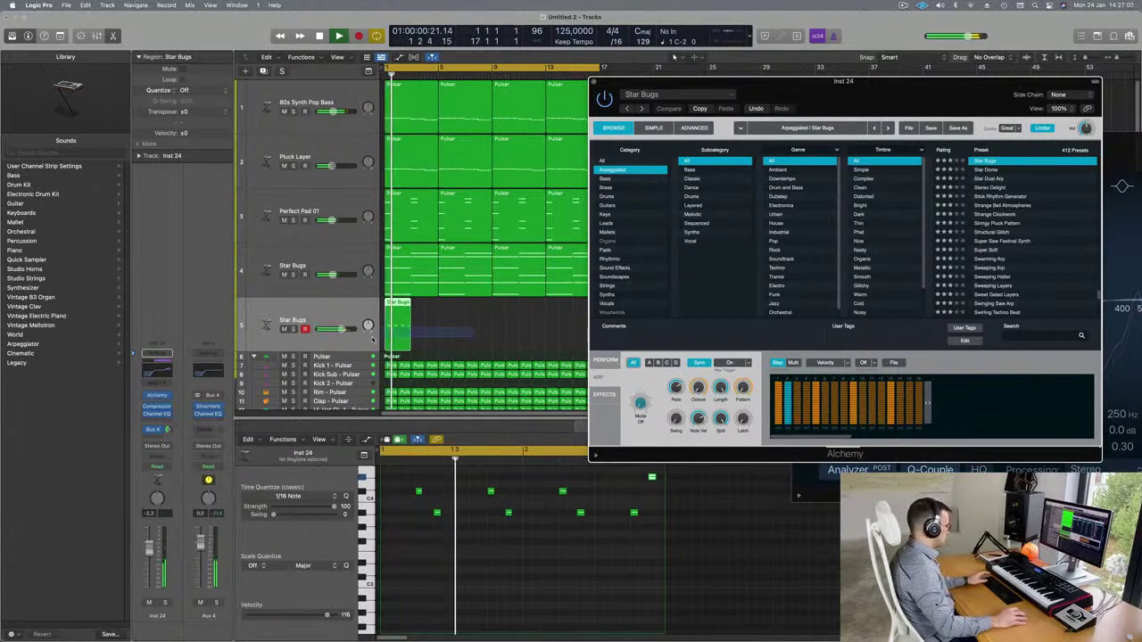
drag(678, 83, 863, 124)
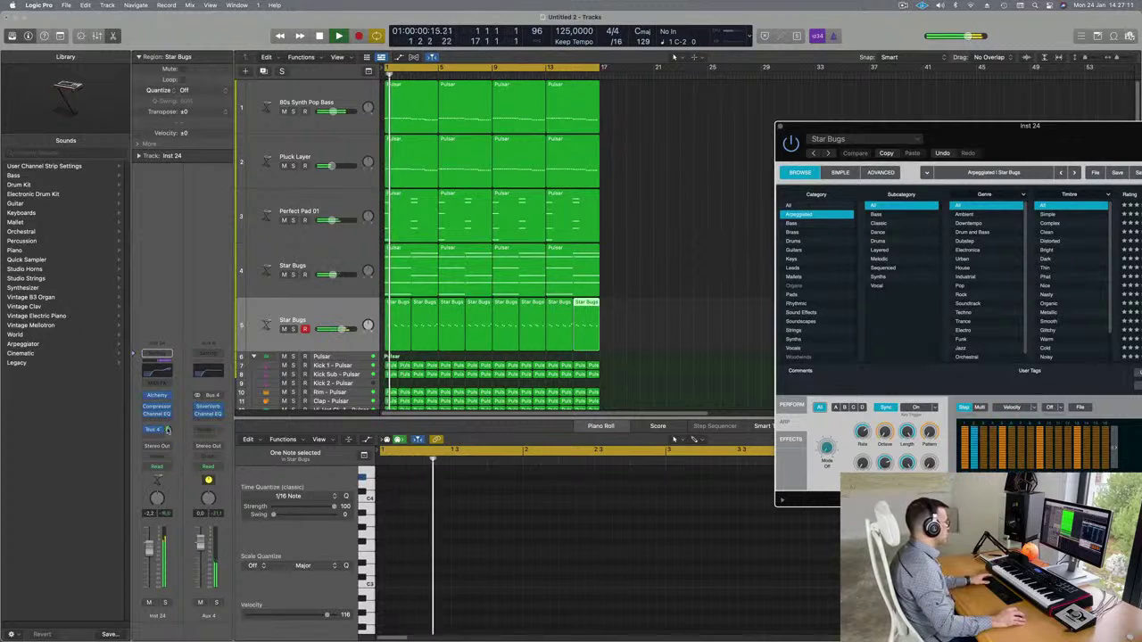
Set the new Star Bugs track's Bus 4 send to about -14.1 dB while listening in the mix.
drag(167, 430, 168, 433)
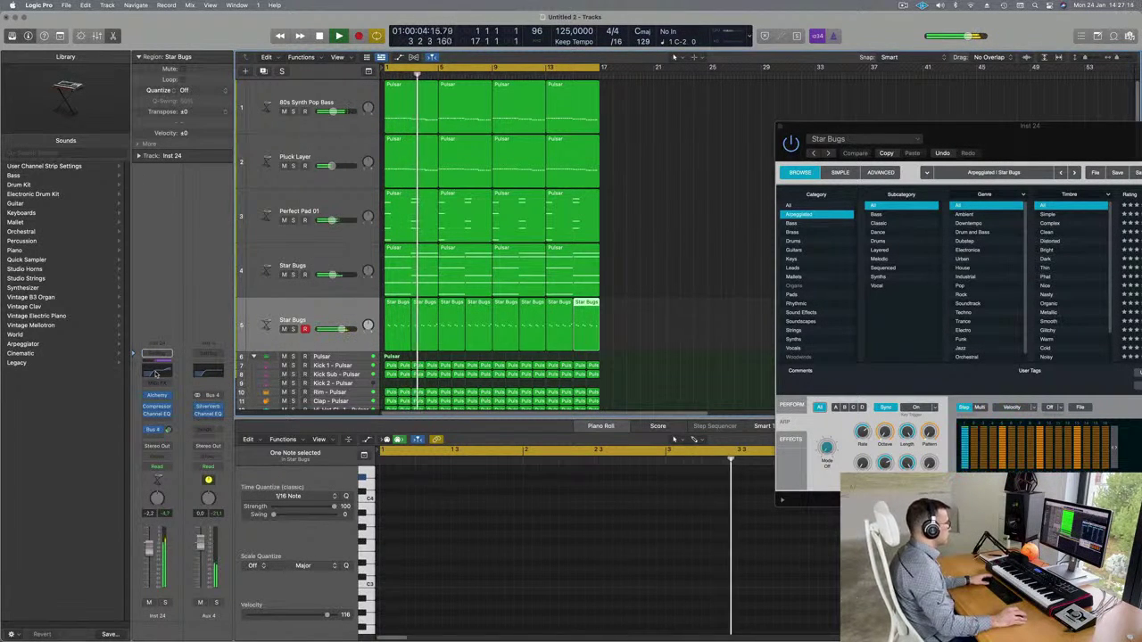
drag(1037, 134, 737, 118)
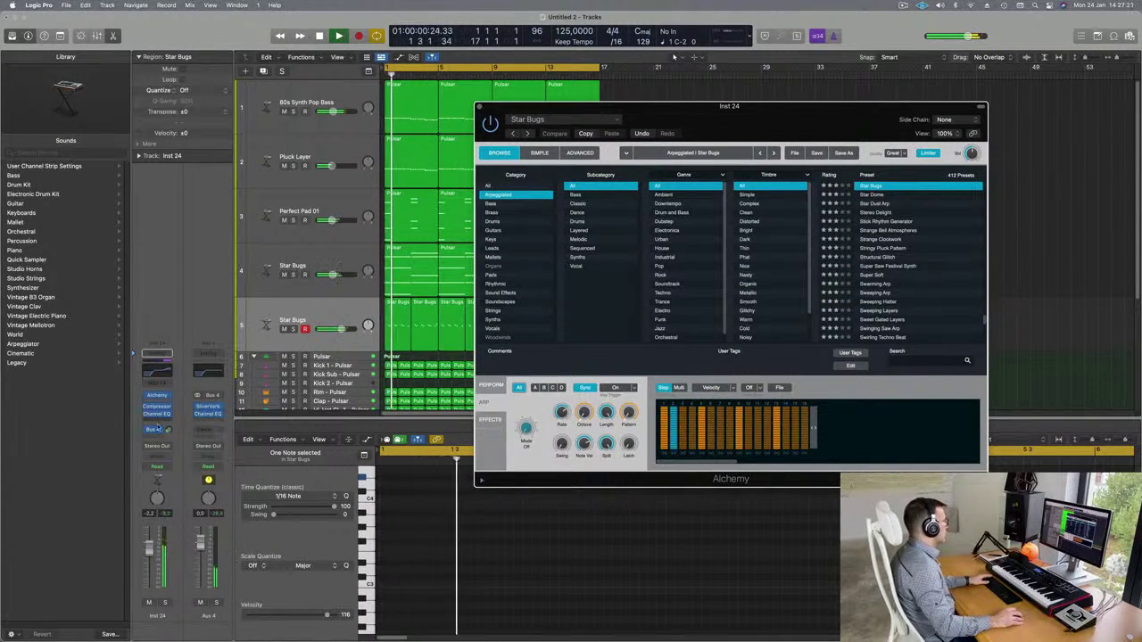
drag(168, 430, 167, 429)
key(space)
key(space)
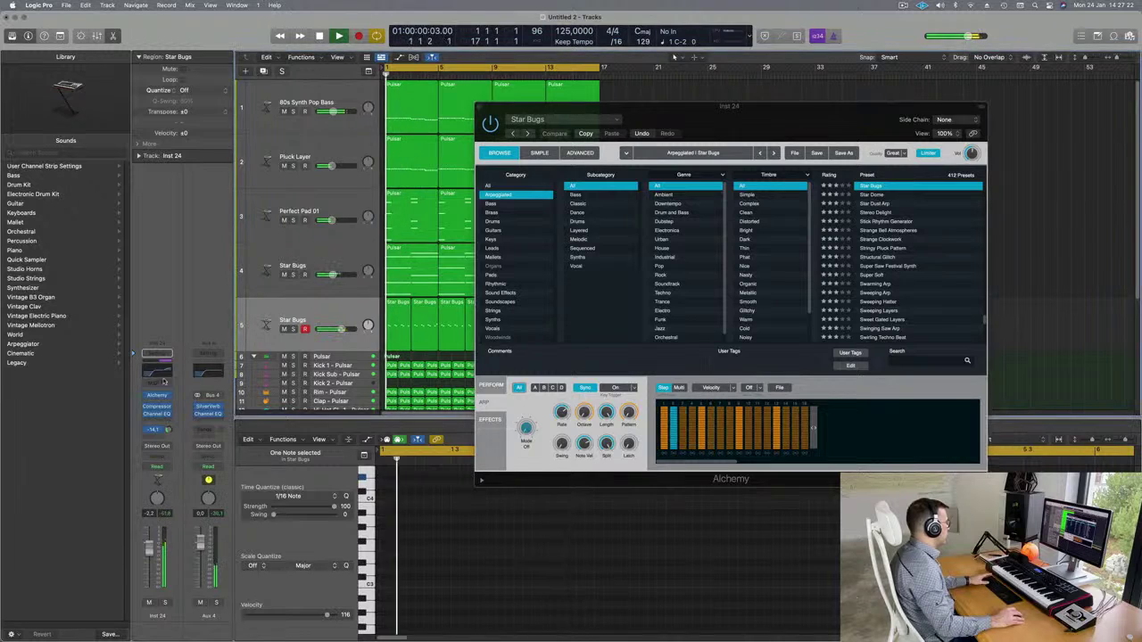
In the melody track's Channel EQ, reduce the high shelf gain to +0.4 dB, raise the low cut to 800 Hz, and close the EQ.
click(157, 414)
click(157, 414)
key(space)
key(space)
click(157, 411)
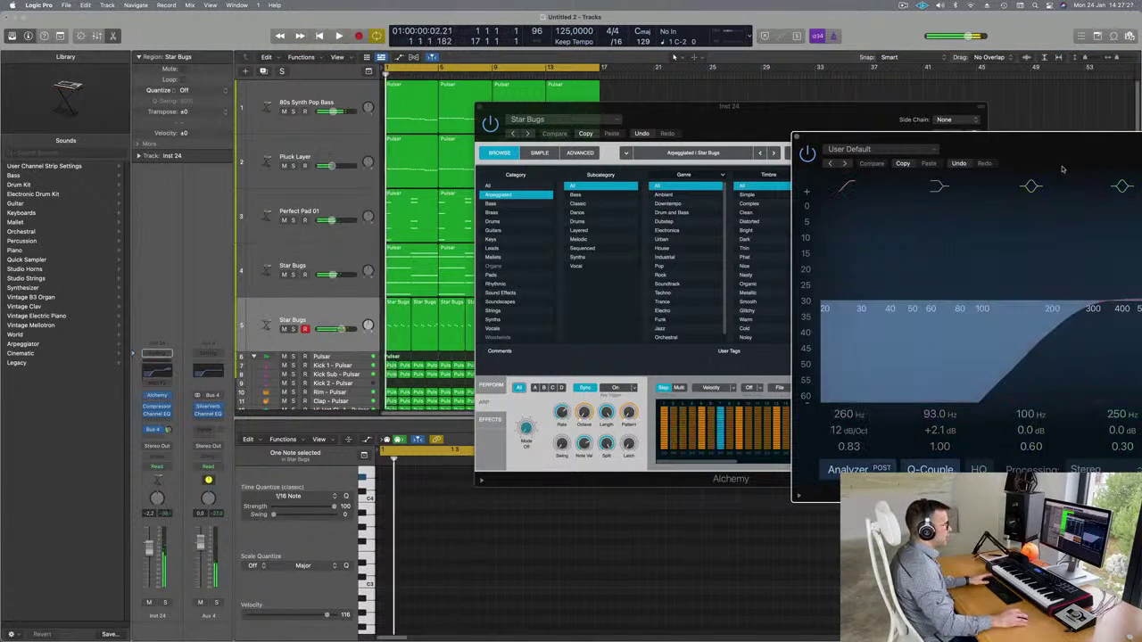
drag(1083, 146, 451, 137)
drag(757, 421, 757, 461)
drag(443, 299, 565, 305)
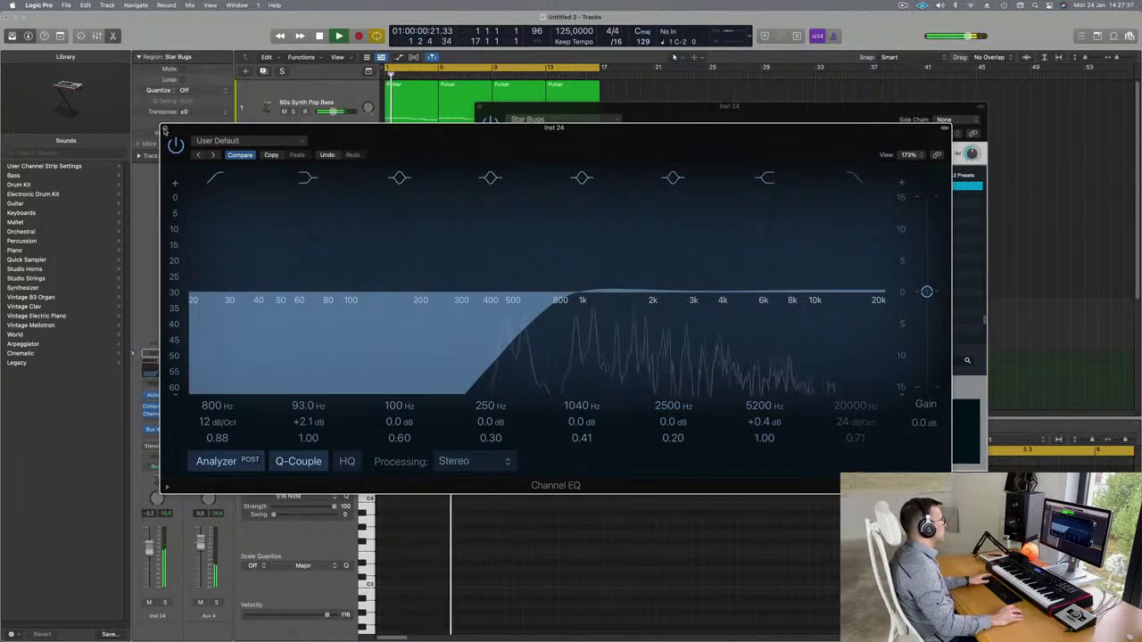
click(164, 131)
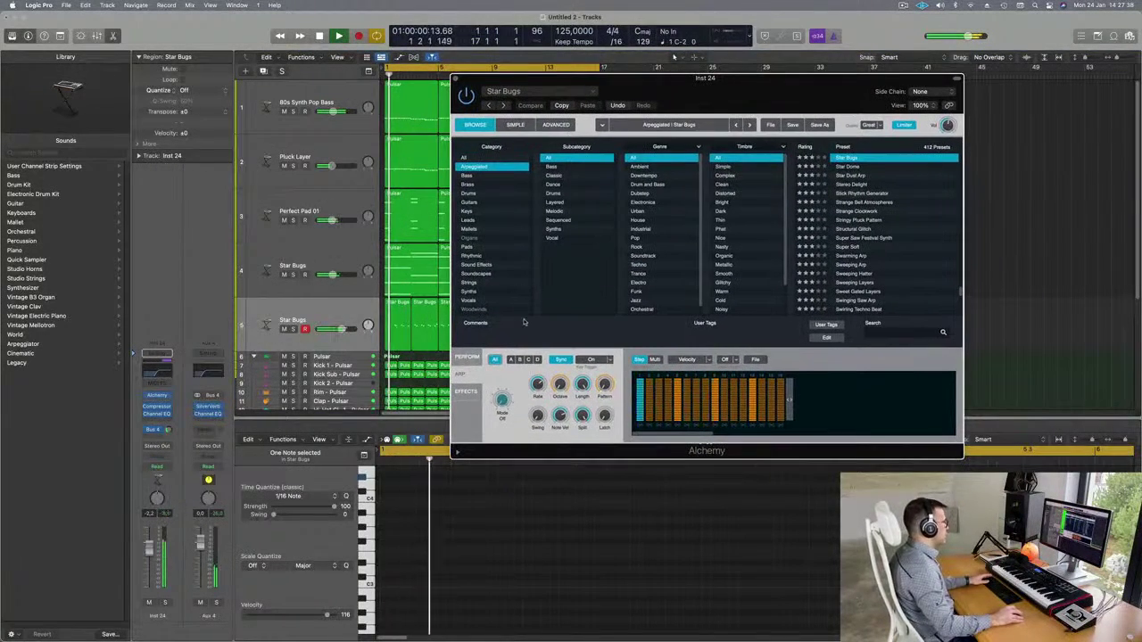
Audition Alchemy's performance snapshots from Detuned through Wash on the melody track, and return to Follower.
click(467, 357)
click(559, 378)
click(607, 379)
click(650, 389)
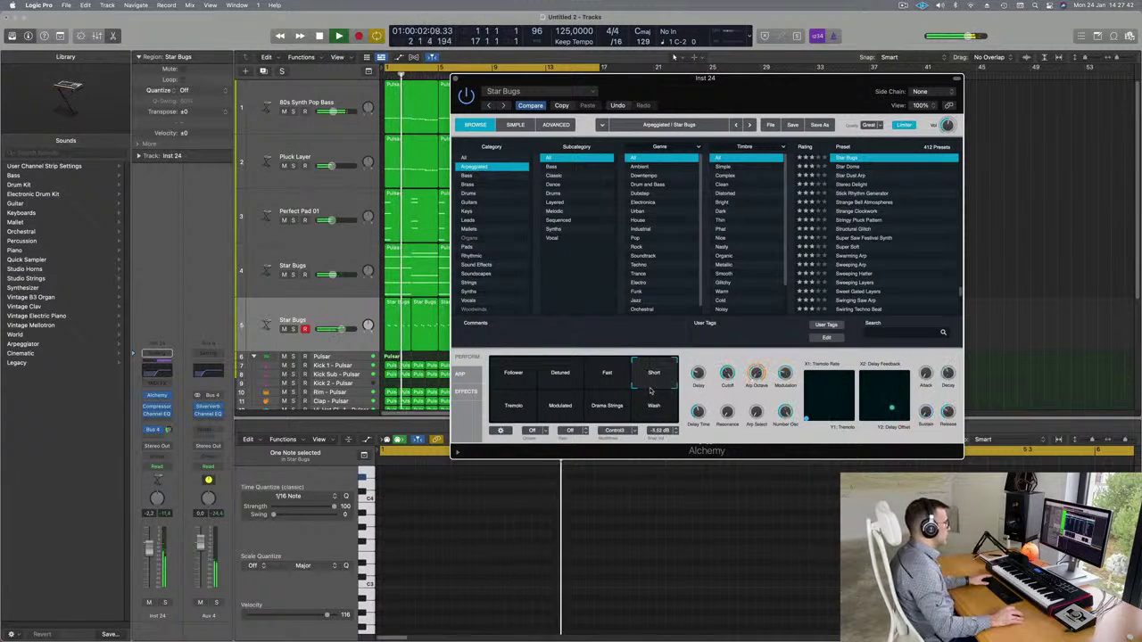
click(514, 405)
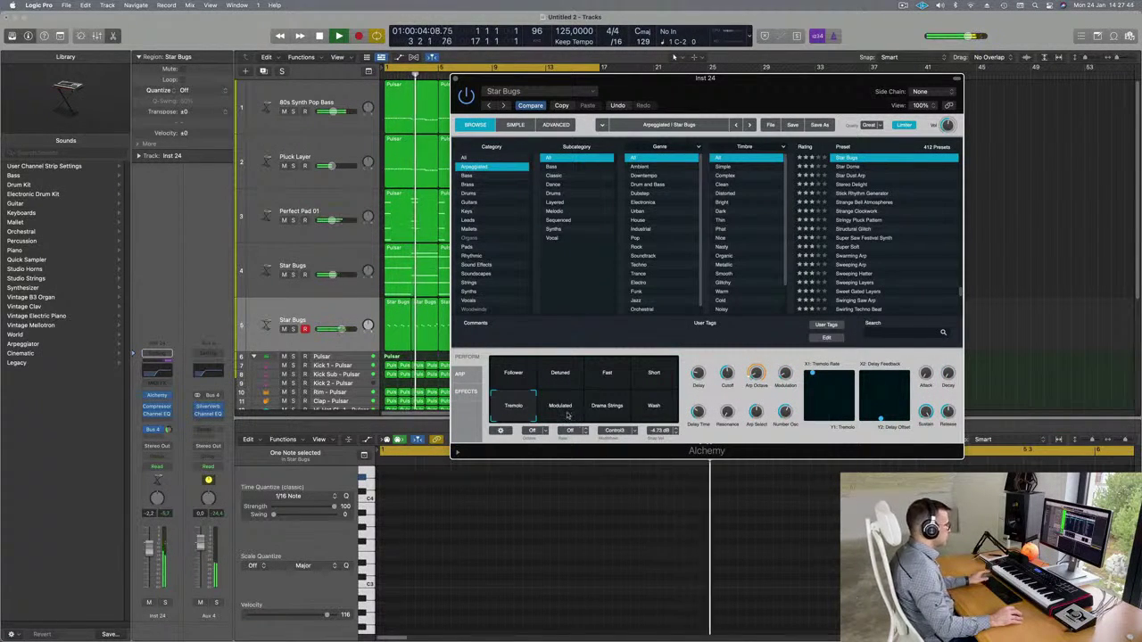
click(568, 415)
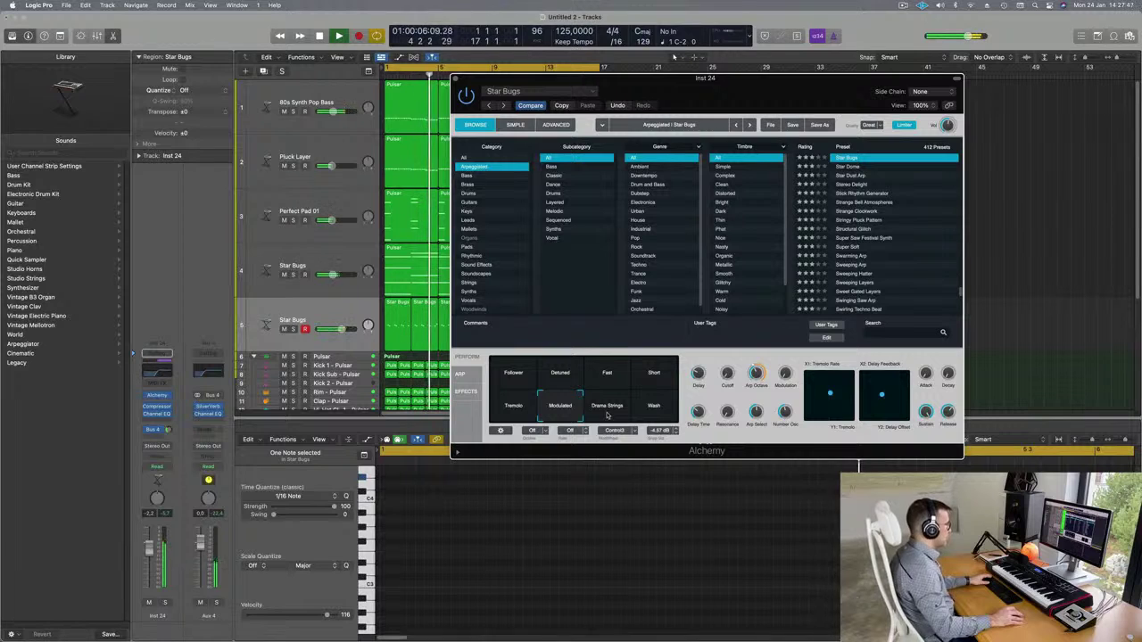
click(610, 415)
click(660, 416)
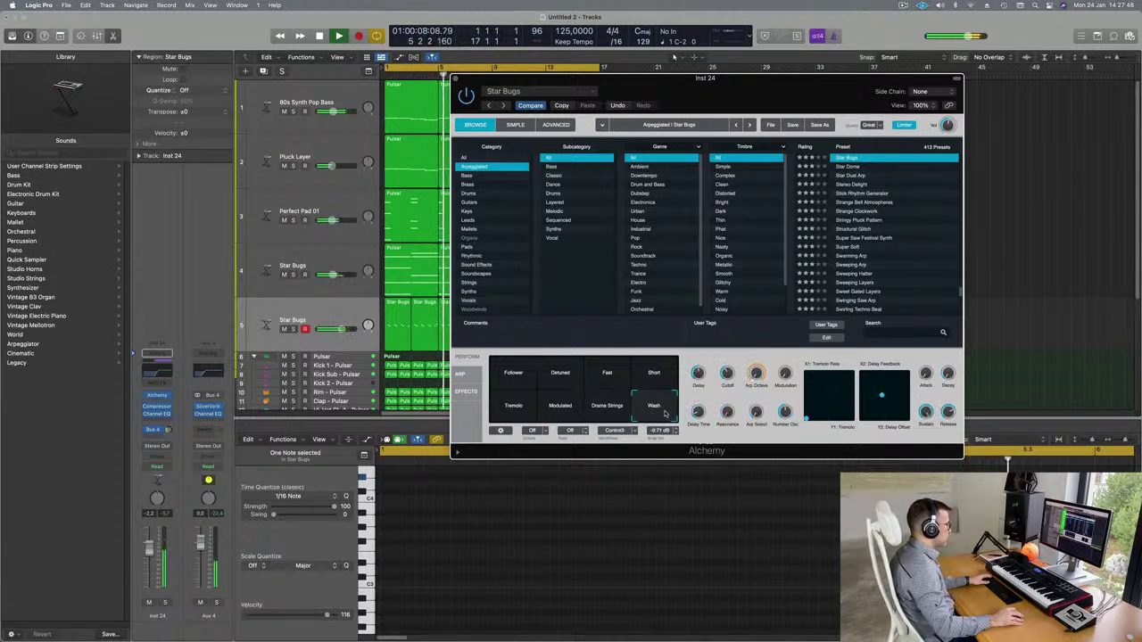
click(514, 375)
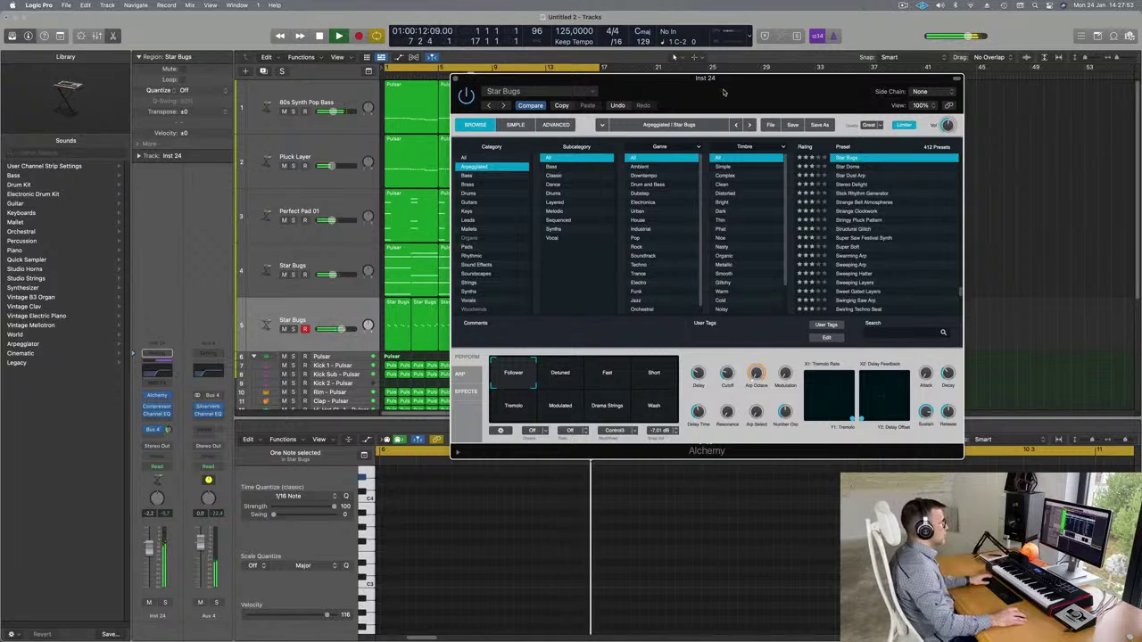
Adjust the delay performance pad, Arp Octave and Cutoff in the melody track's Alchemy, and move the plug-in window clear of the regions.
drag(719, 98, 705, 76)
drag(844, 401, 849, 360)
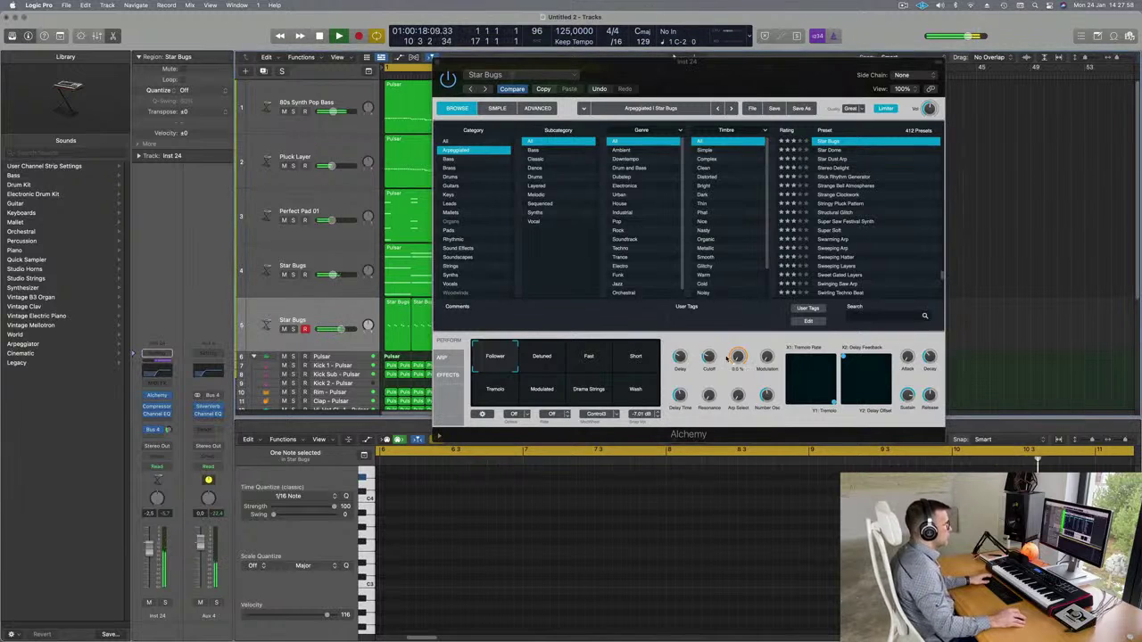
drag(736, 356, 737, 346)
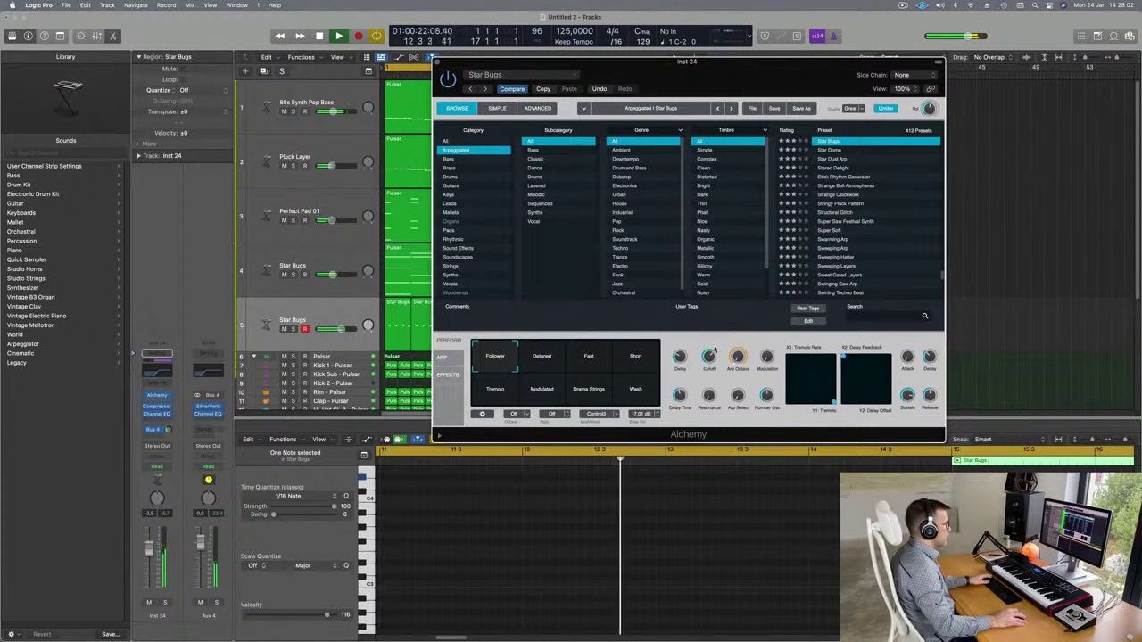
drag(710, 356, 709, 354)
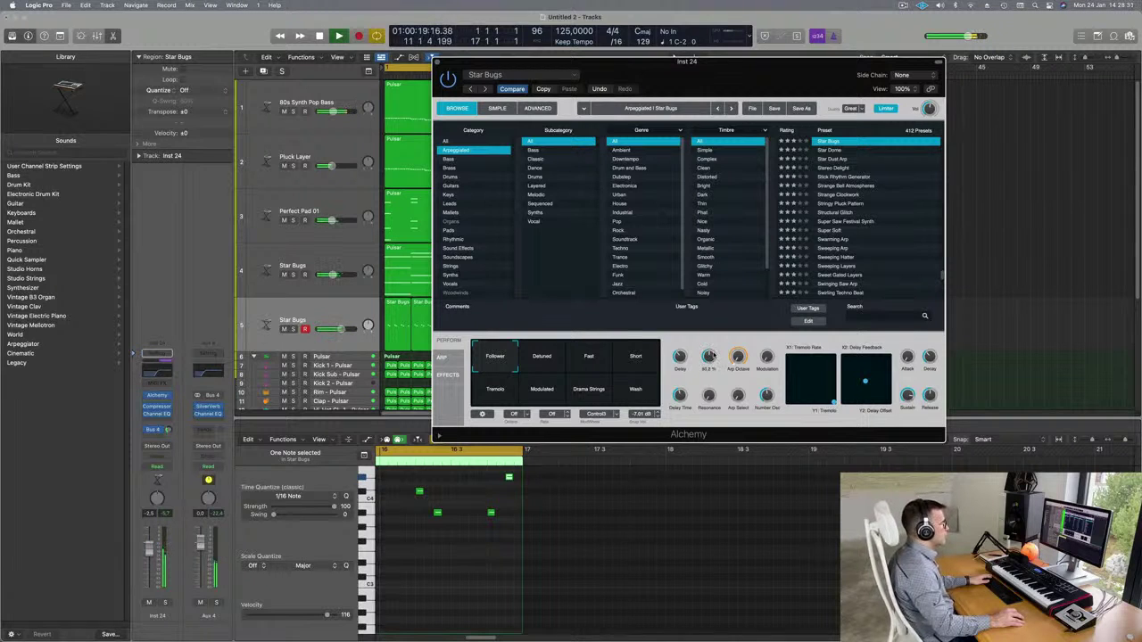
drag(785, 89, 972, 82)
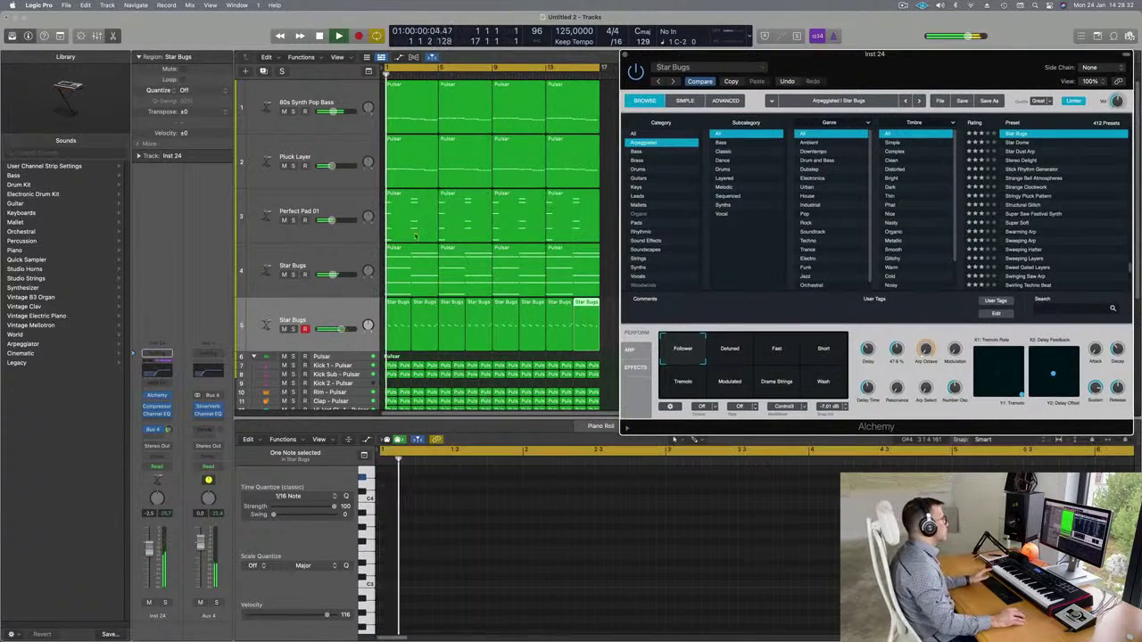
Lower the melody track's volume to -4.6 dB and fine-tune its Bus 4 send.
drag(150, 551, 150, 559)
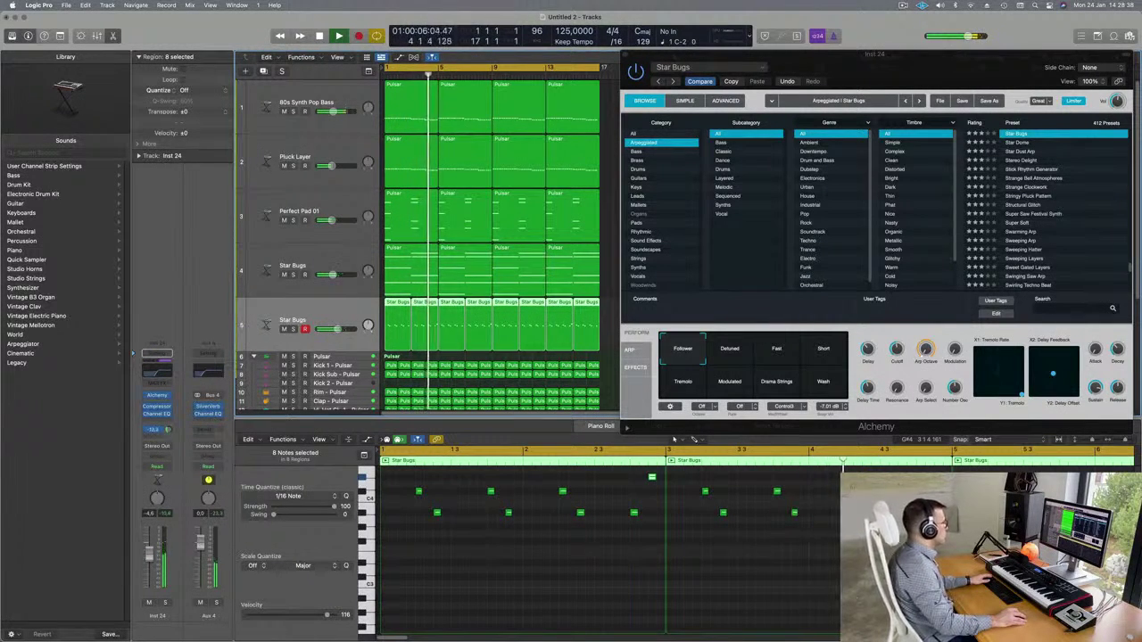
drag(169, 433, 169, 432)
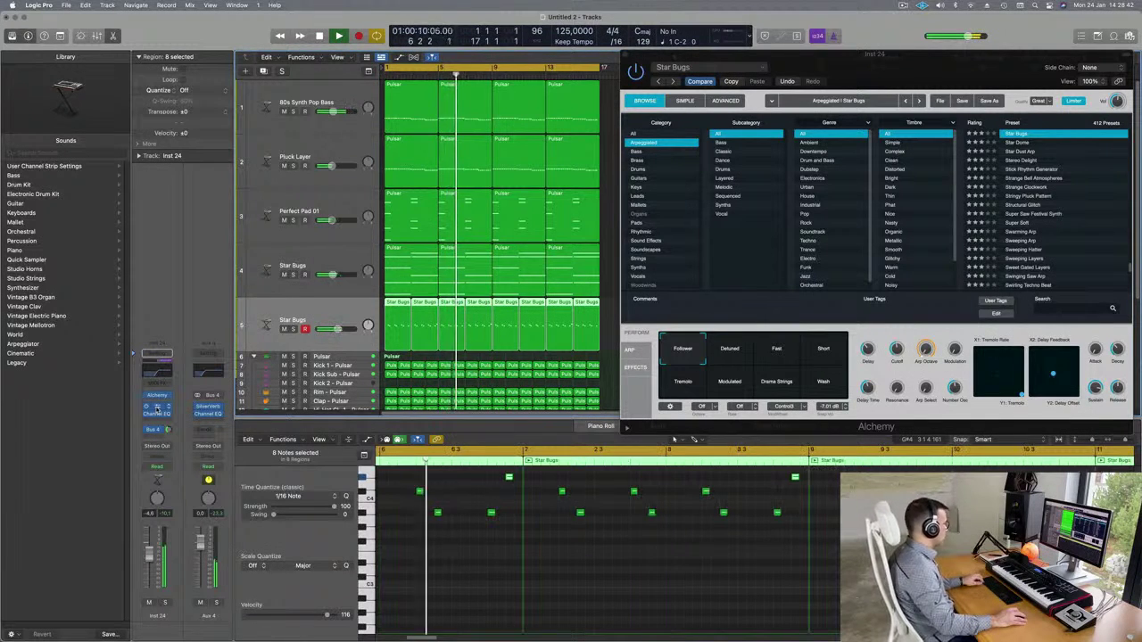
Copy the melody track's Compressor onto Aux 4, lower its threshold, set its output gain to +2.0 dB, and clear the plug-in windows away.
drag(215, 427, 213, 422)
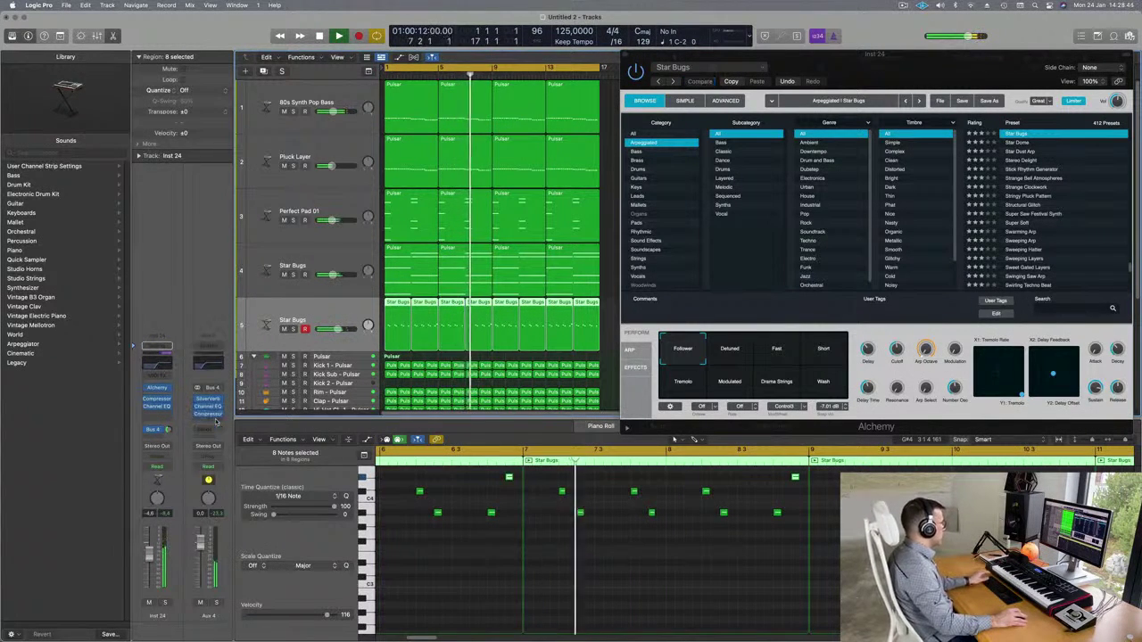
click(209, 414)
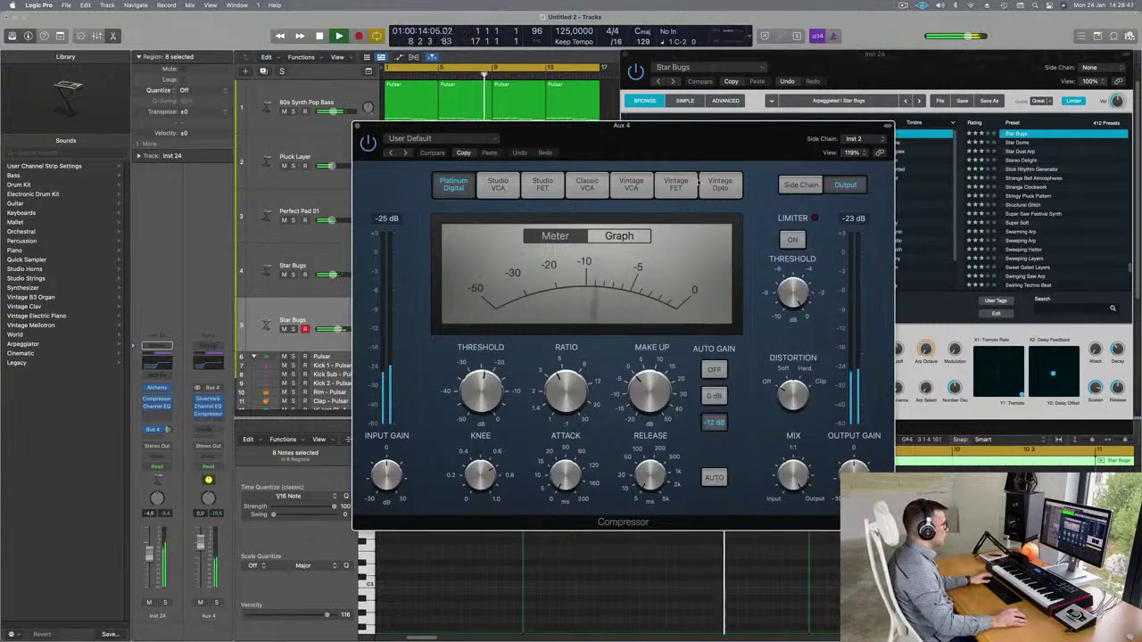
drag(508, 391, 500, 401)
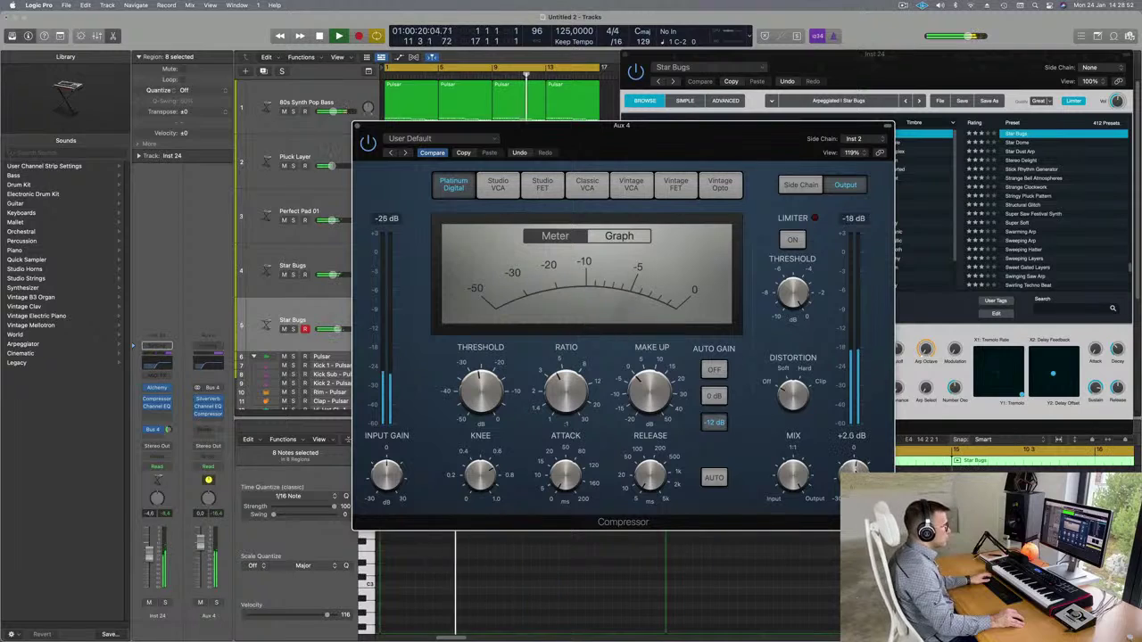
drag(626, 140, 660, 189)
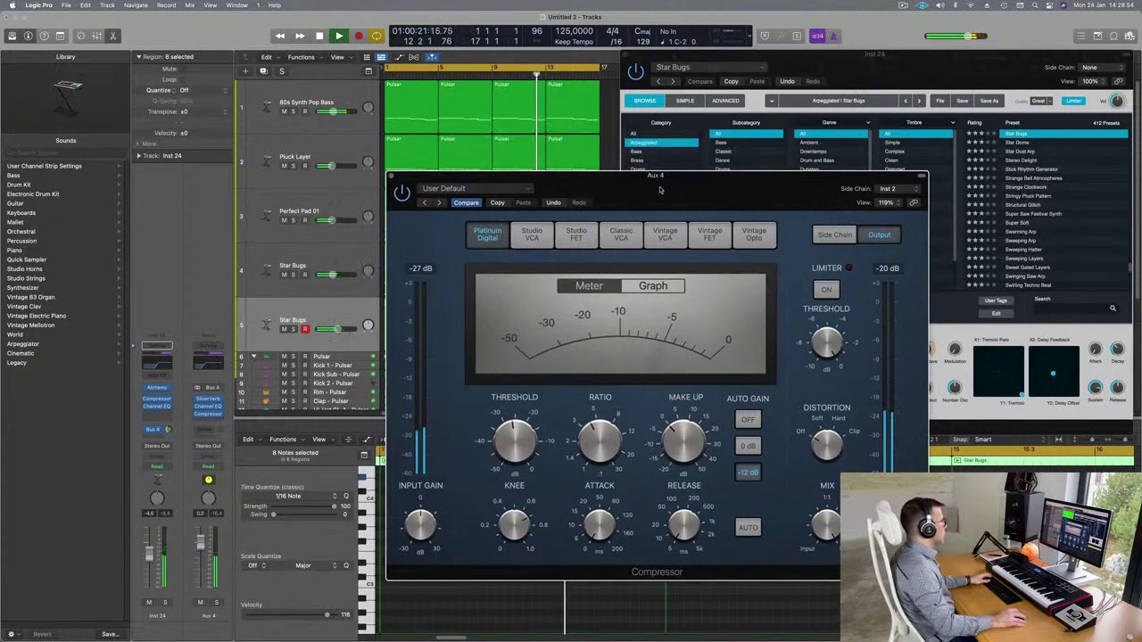
click(389, 177)
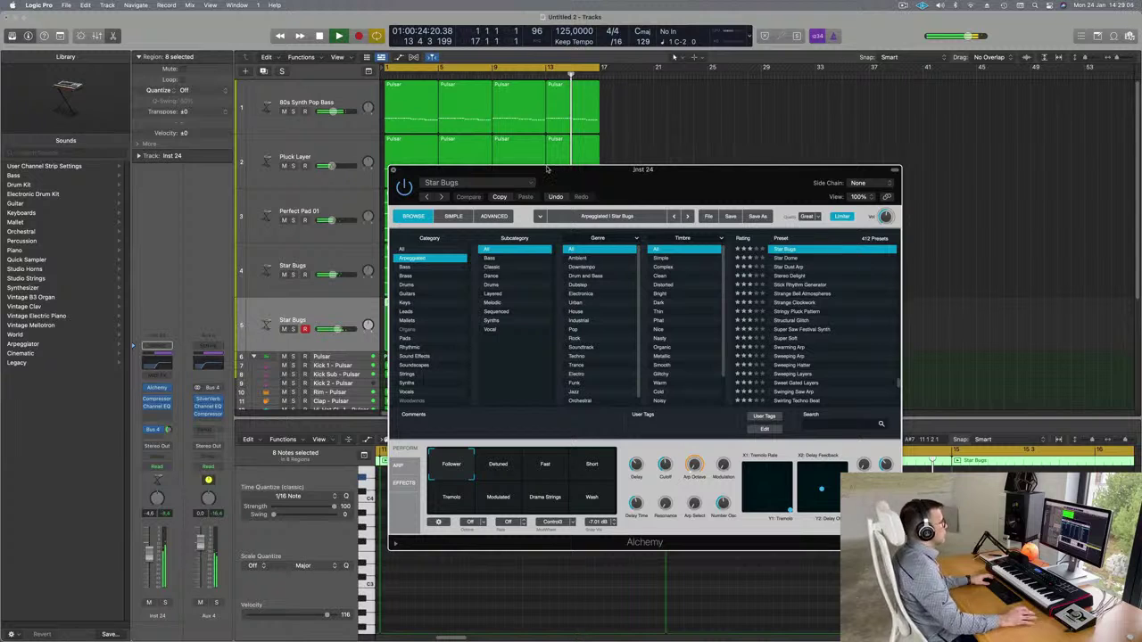
drag(628, 176, 953, 140)
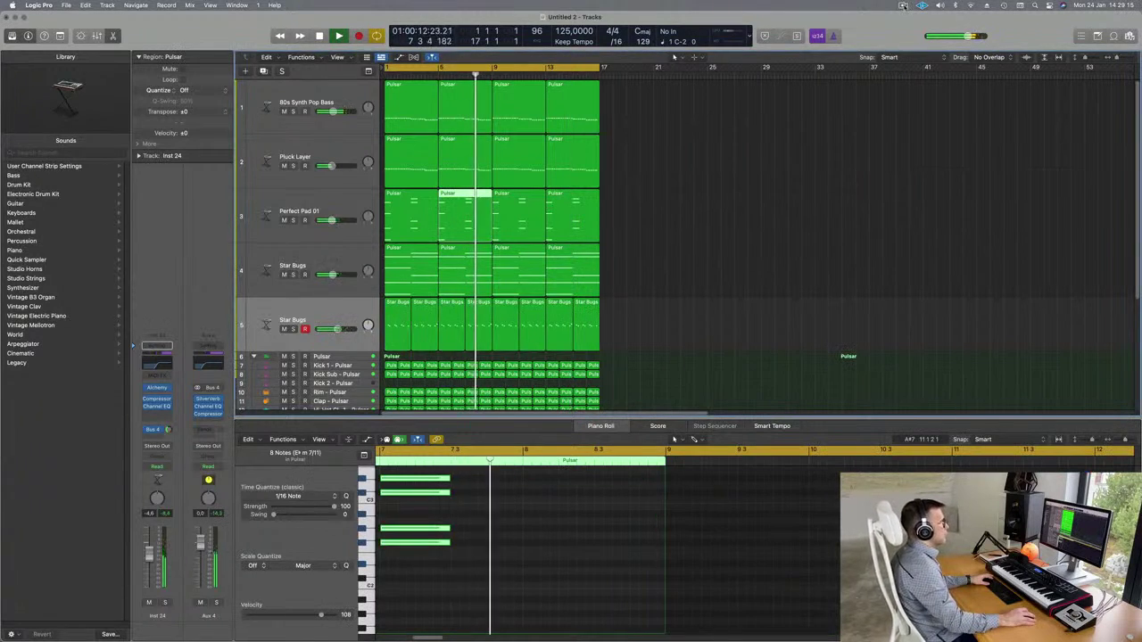
click(903, 6)
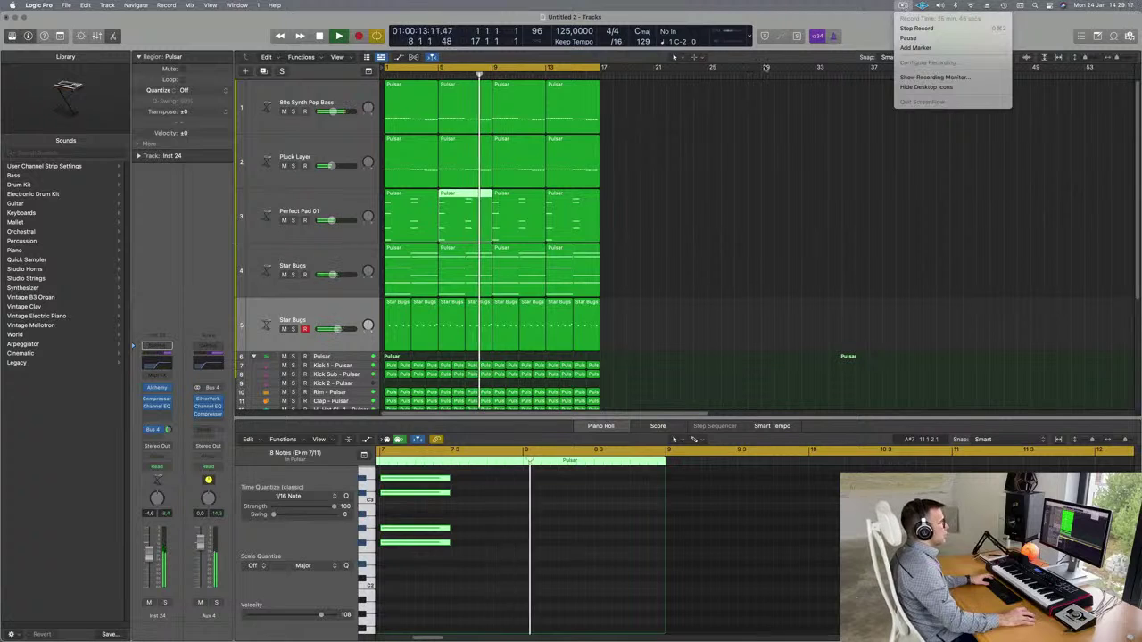
click(694, 193)
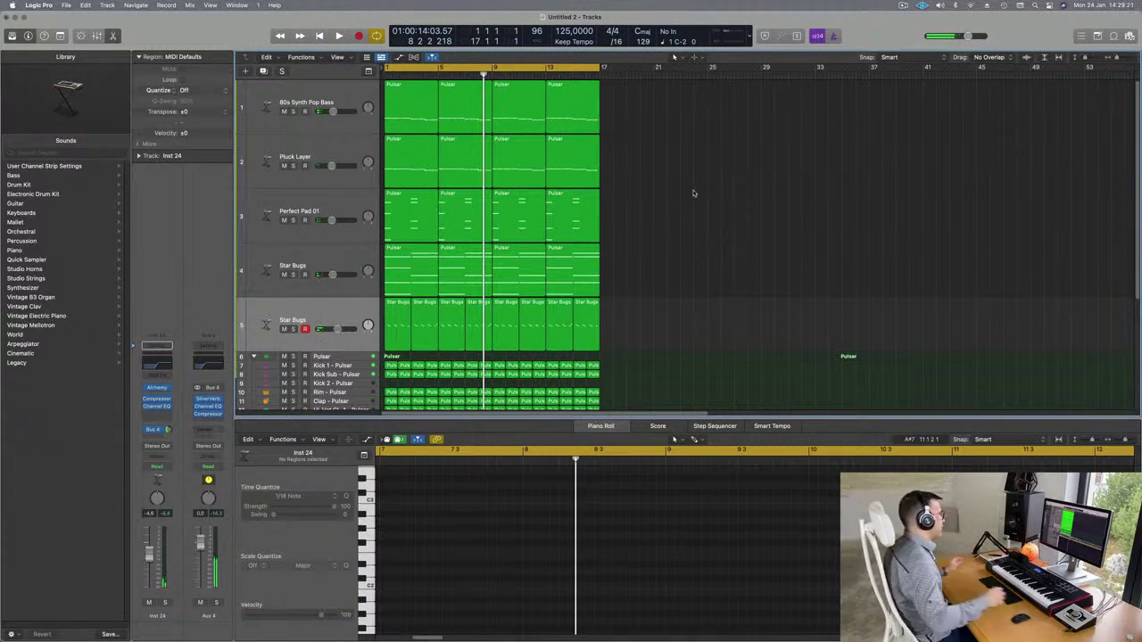
Play the loop from the beginning and lower the melody track's volume to -6.4 dB.
key(Return)
key(space)
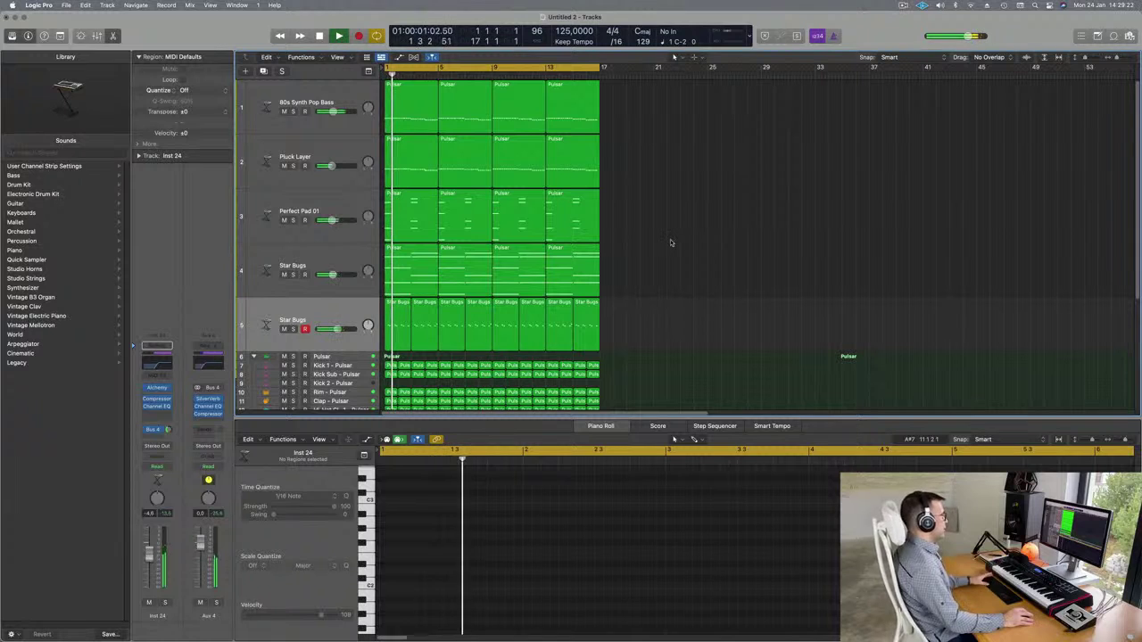
click(335, 312)
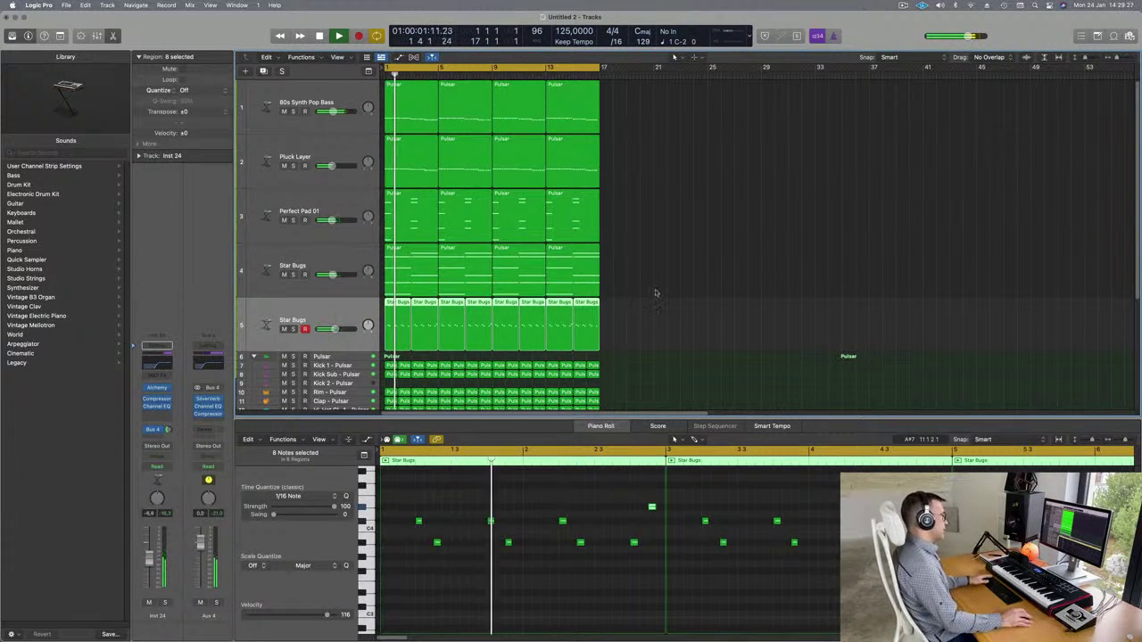
Restart playback from the beginning and show the secondary time ruler above the tracks.
key(Return)
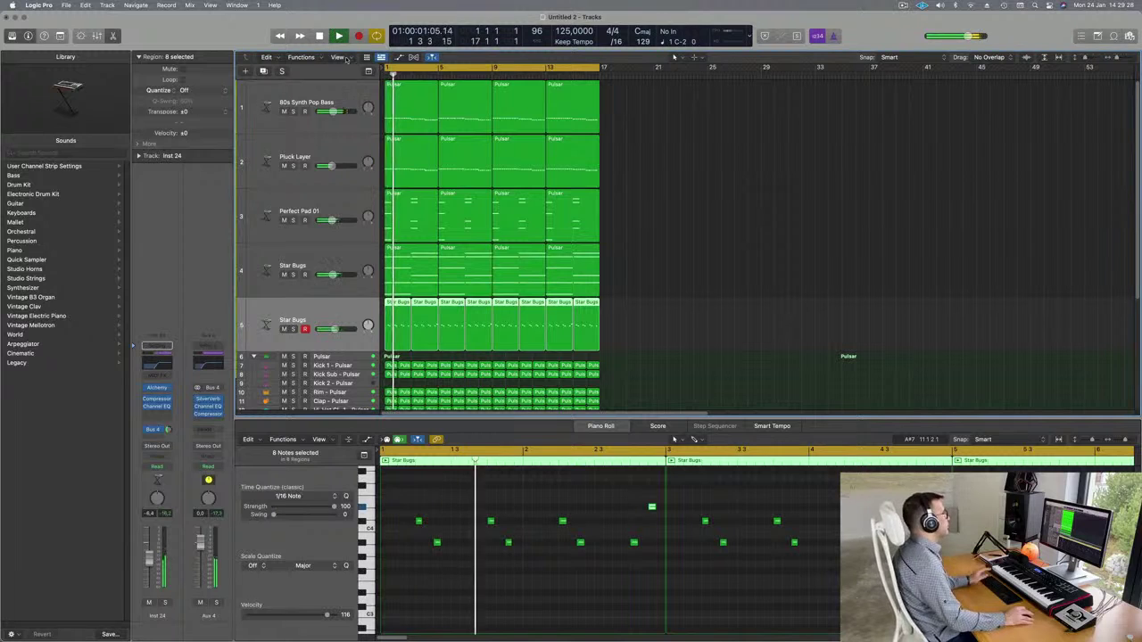
click(337, 57)
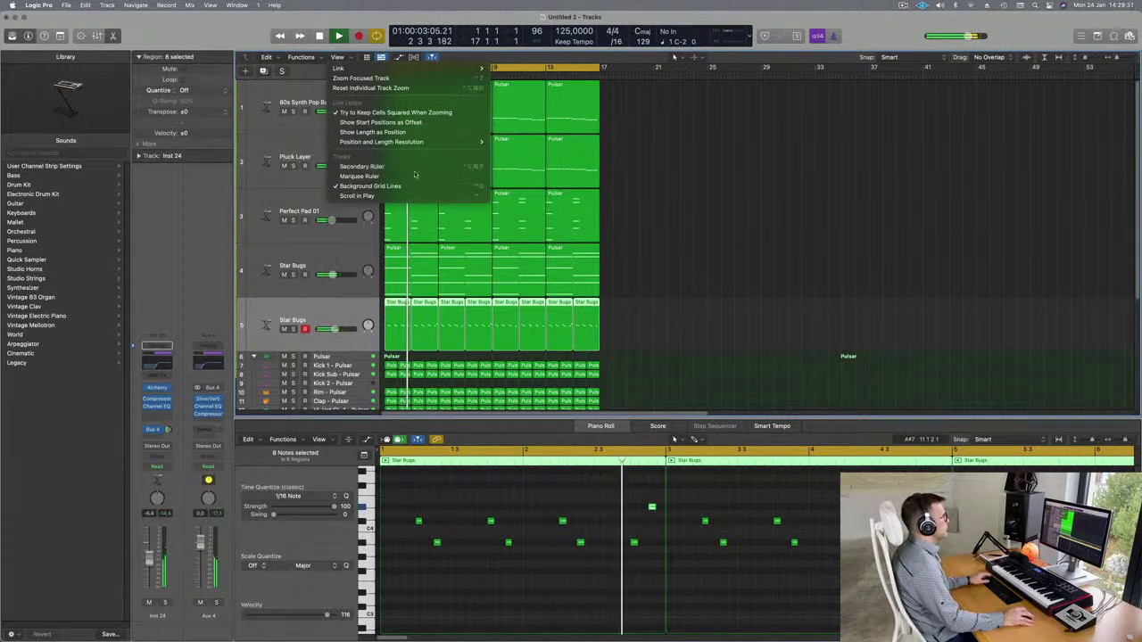
click(361, 166)
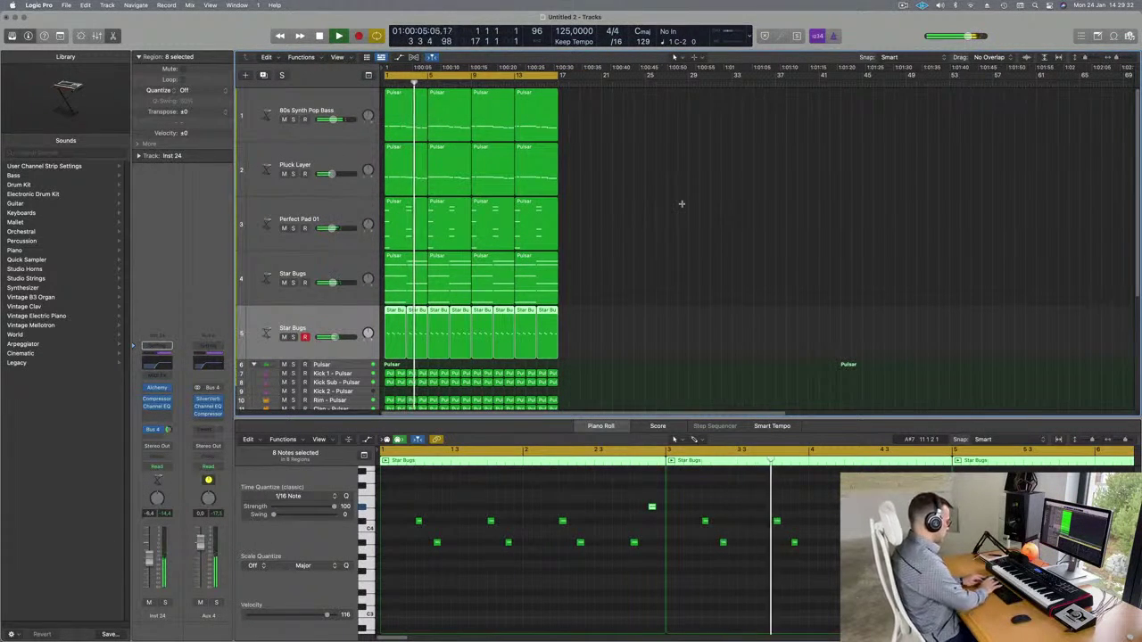
Select all regions, repeat them three times to extend the arrangement to 64 bars, and fit the full length in view.
key(super+a)
key(super+r)
key(super+r)
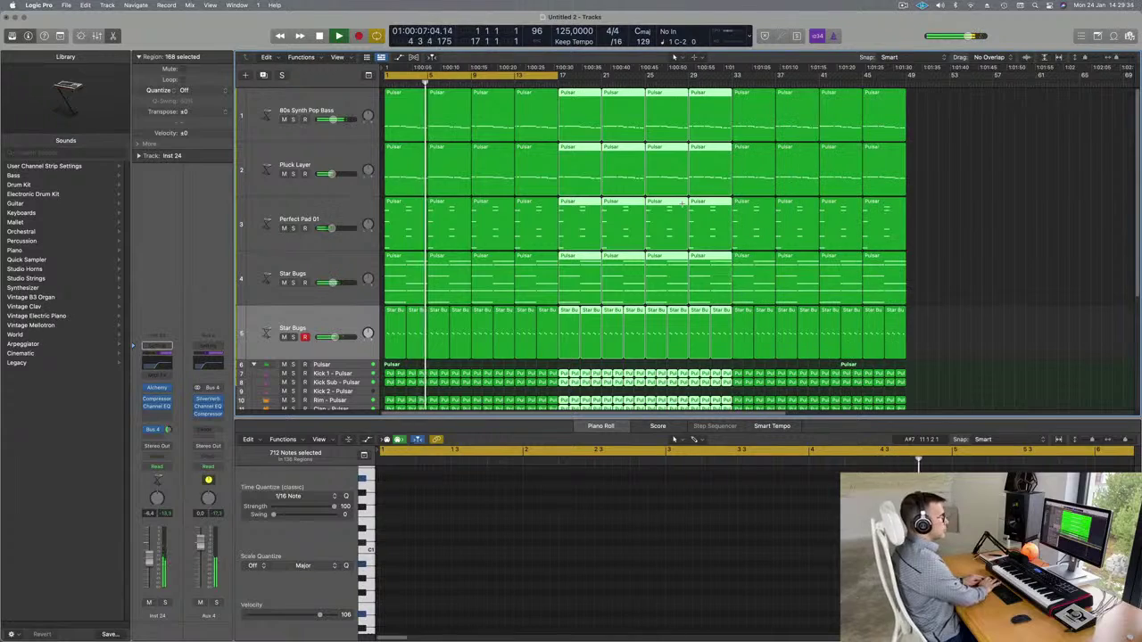
key(super+r)
key(super+Left)
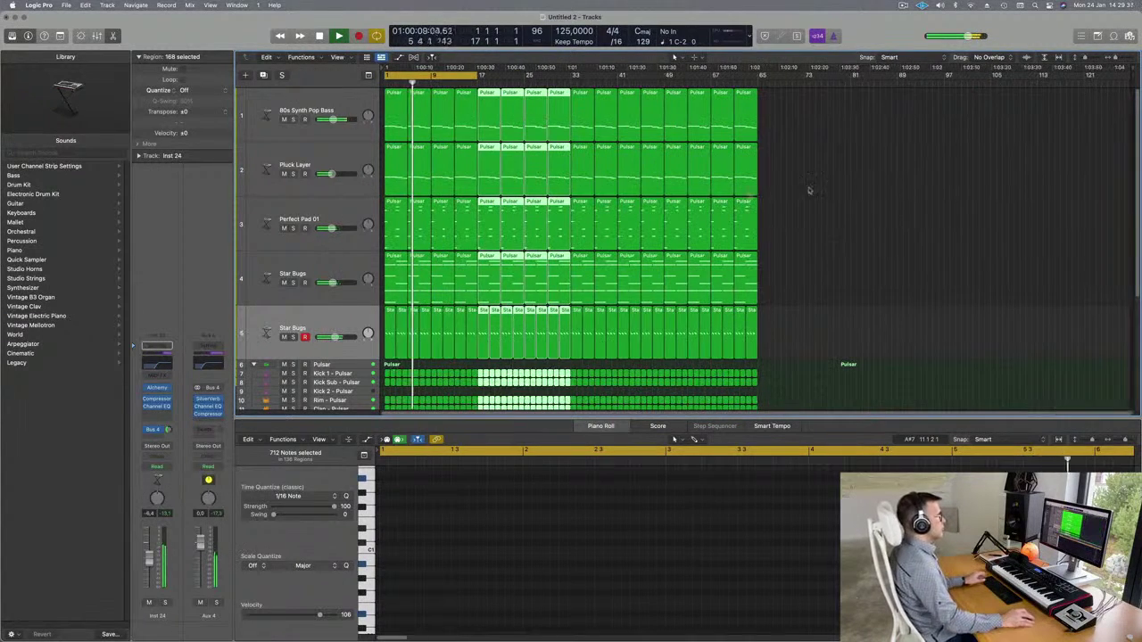
click(914, 227)
key(super+Right)
key(super+Right)
key(super+Right)
key(super+Left)
key(super+Left)
key(super+Right)
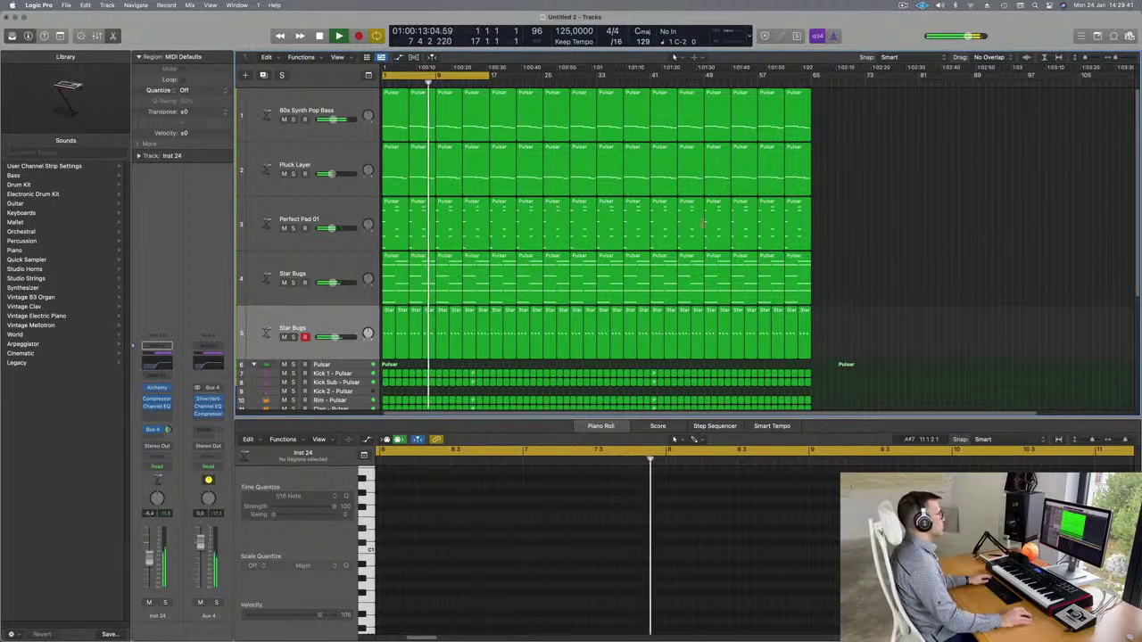
Delete the four regions in the first 16 bars of the Star Bugs chord track (track 4).
key(Return)
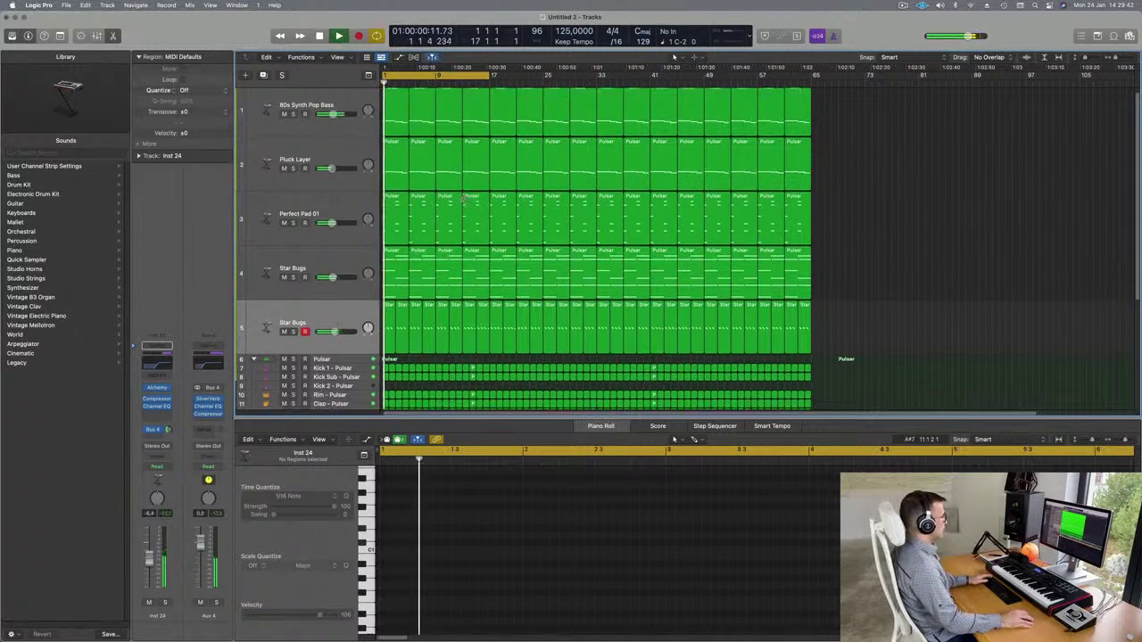
click(348, 266)
key(Return)
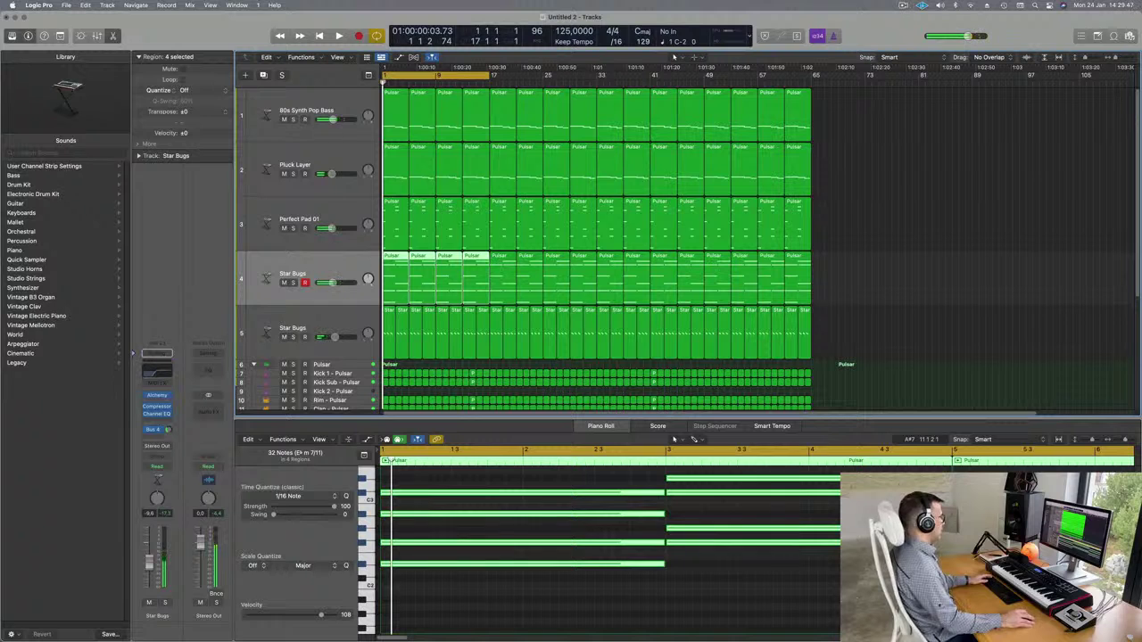
key(Delete)
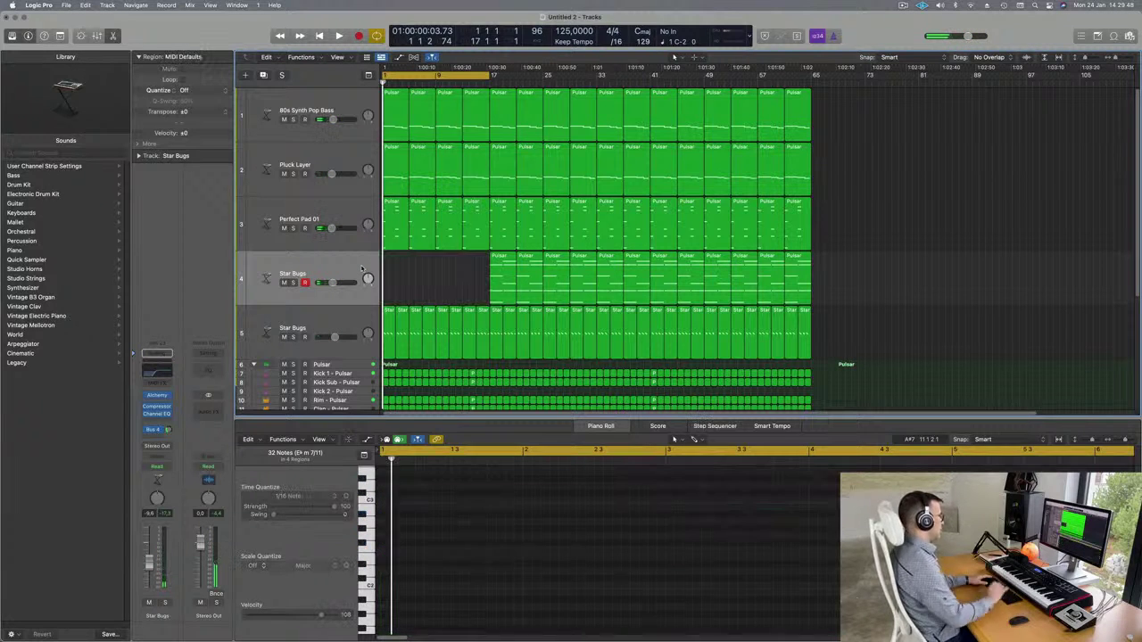
Delete the melody regions in the first 16 bars of track 5 and play the thinned intro.
key(space)
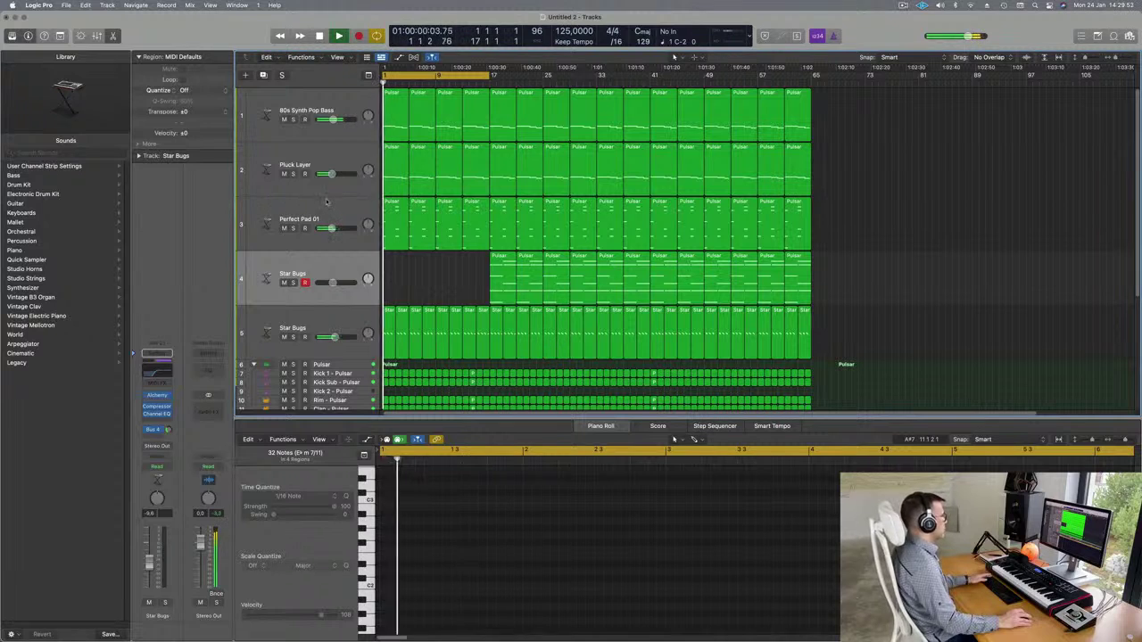
drag(394, 302, 479, 319)
key(Delete)
key(space)
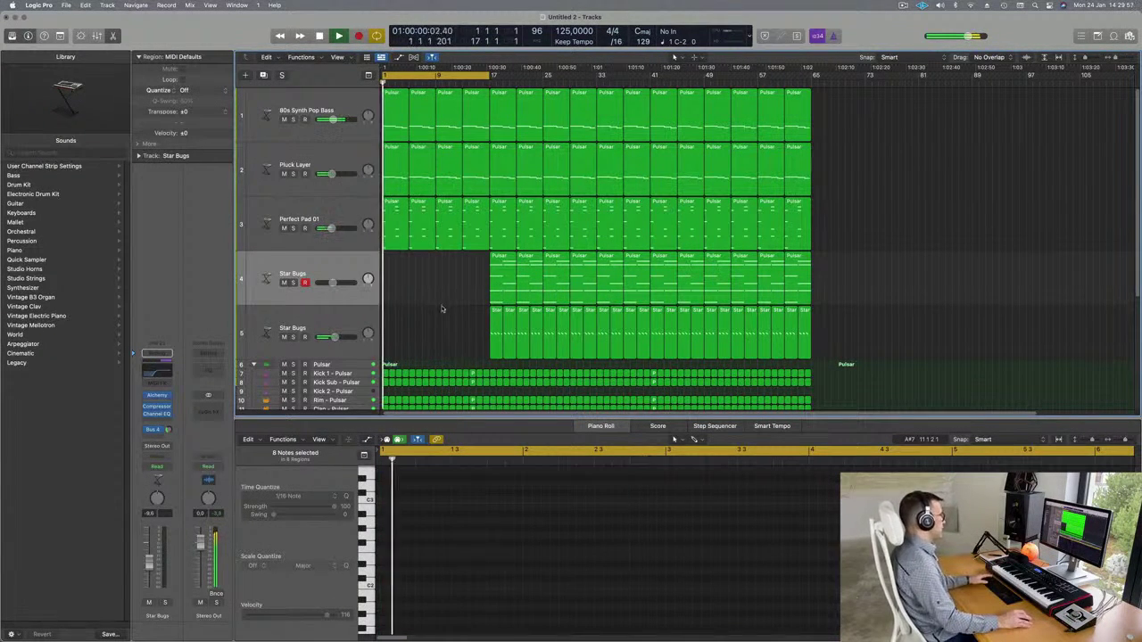
Mute the Pluck Layer track and delete its four regions in the first 16 bars.
key(space)
click(326, 155)
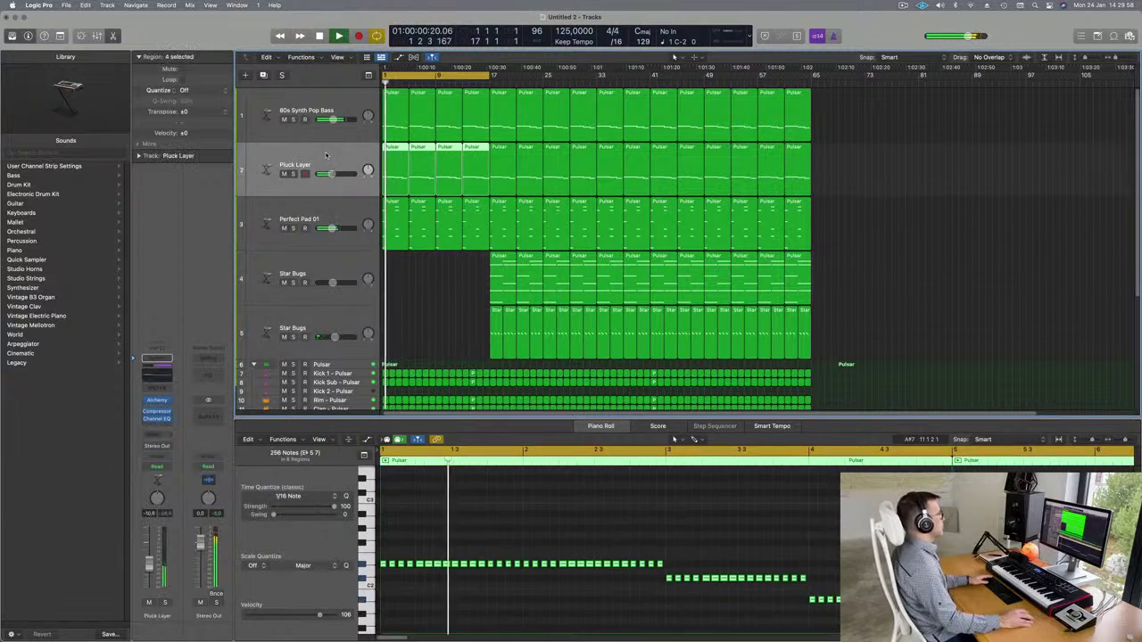
click(284, 174)
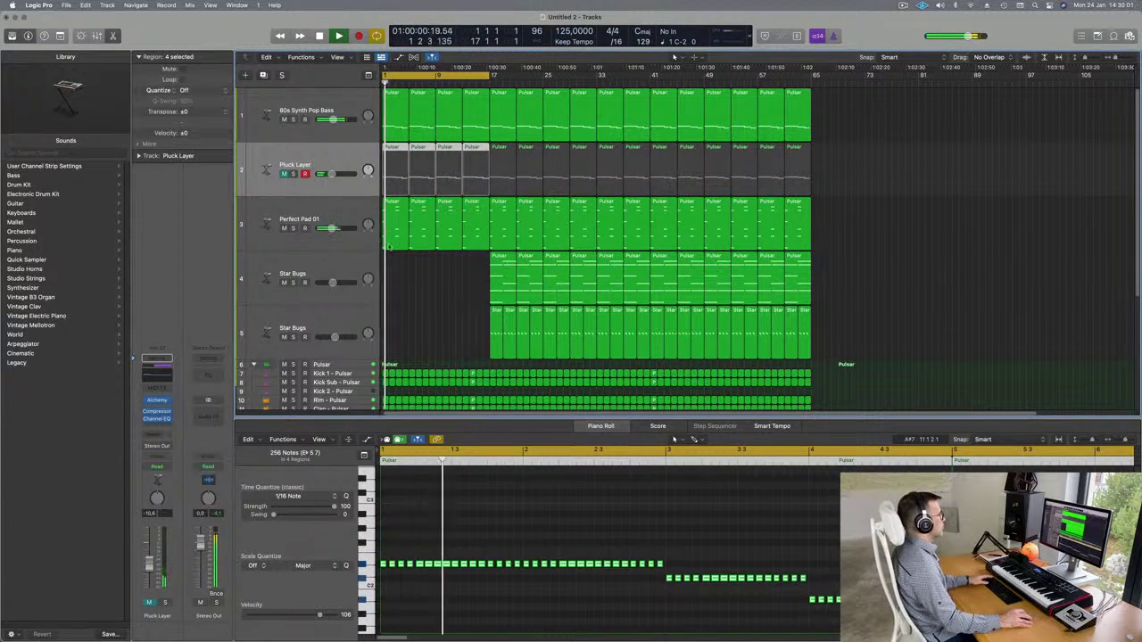
click(398, 153)
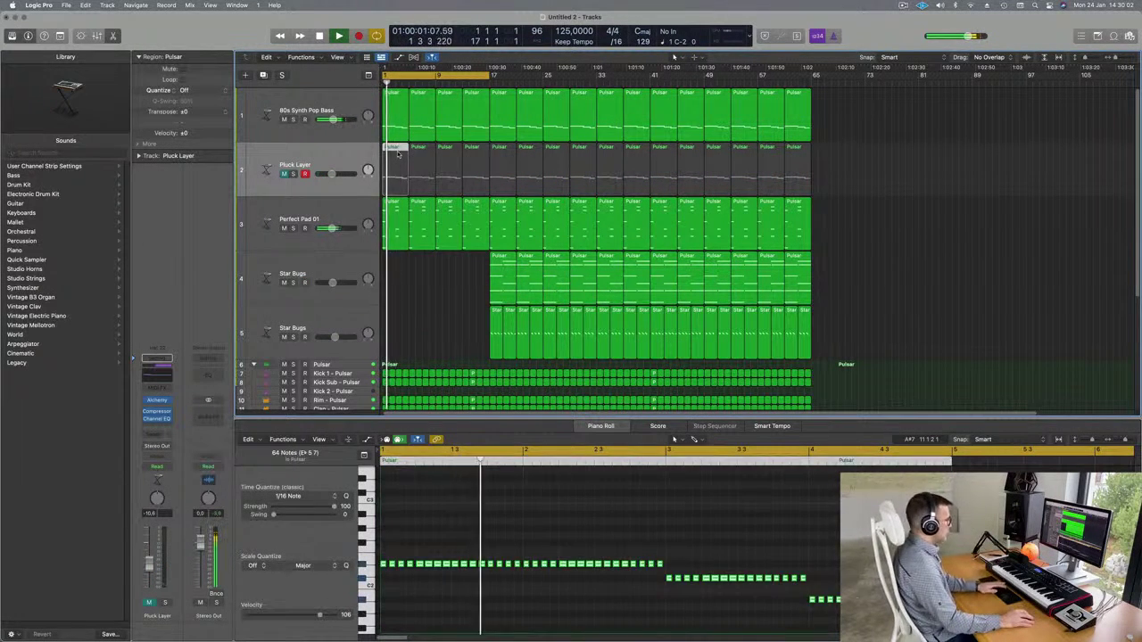
key(Delete)
click(444, 152)
key(Delete)
click(473, 156)
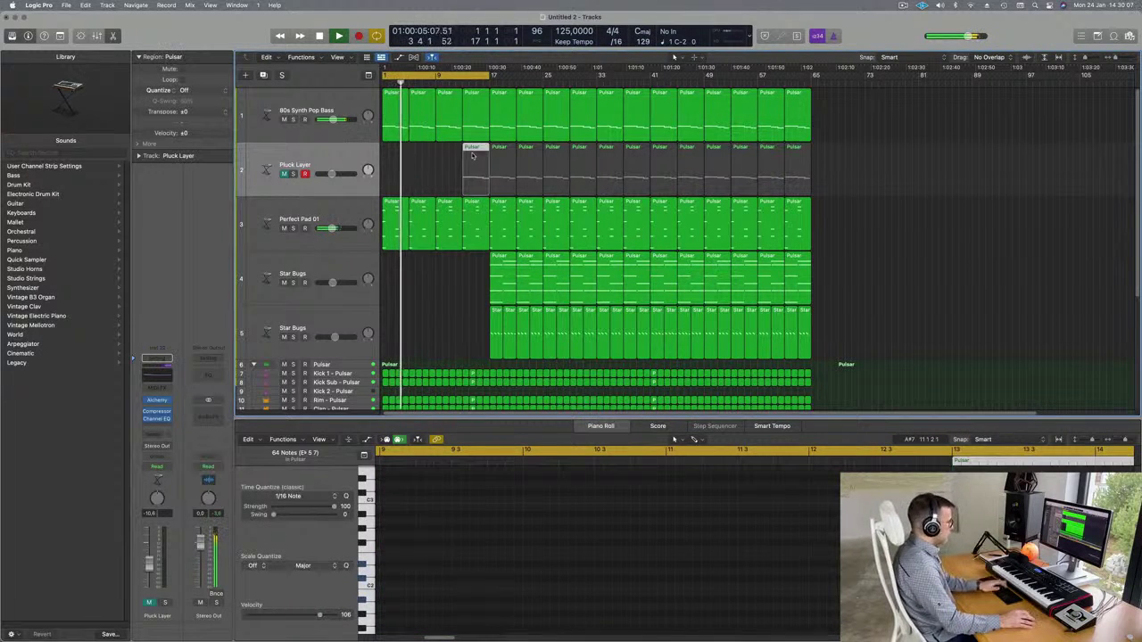
key(Delete)
key(space)
Select the 80s Synth Pop Bass track, unmute the Pluck Layer track, and restart playback from the beginning.
click(331, 105)
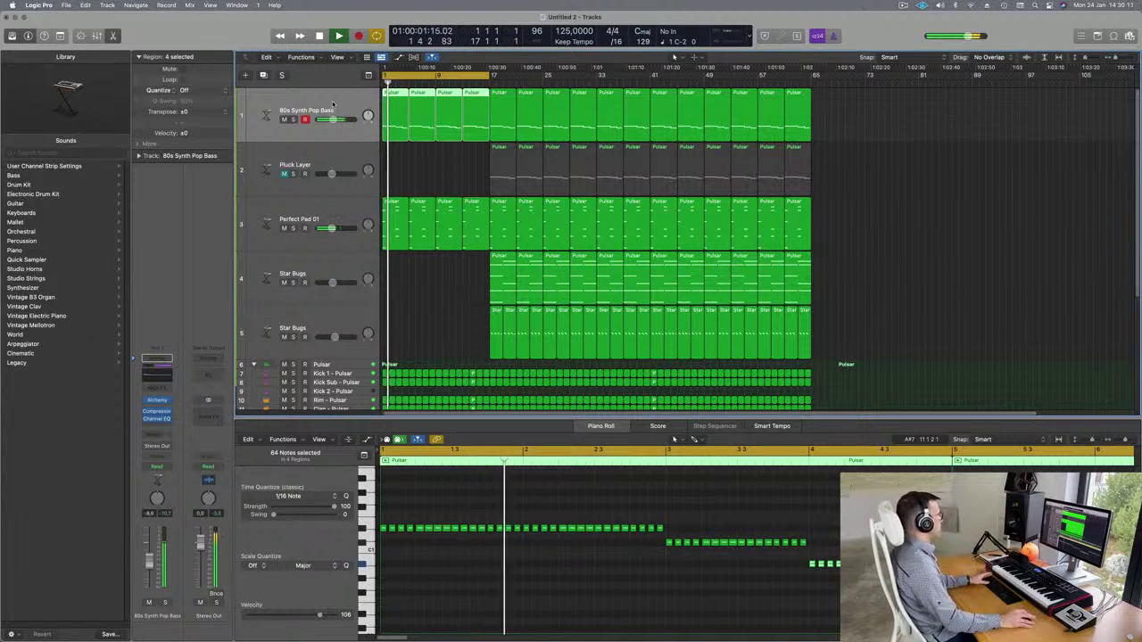
click(284, 173)
key(Return)
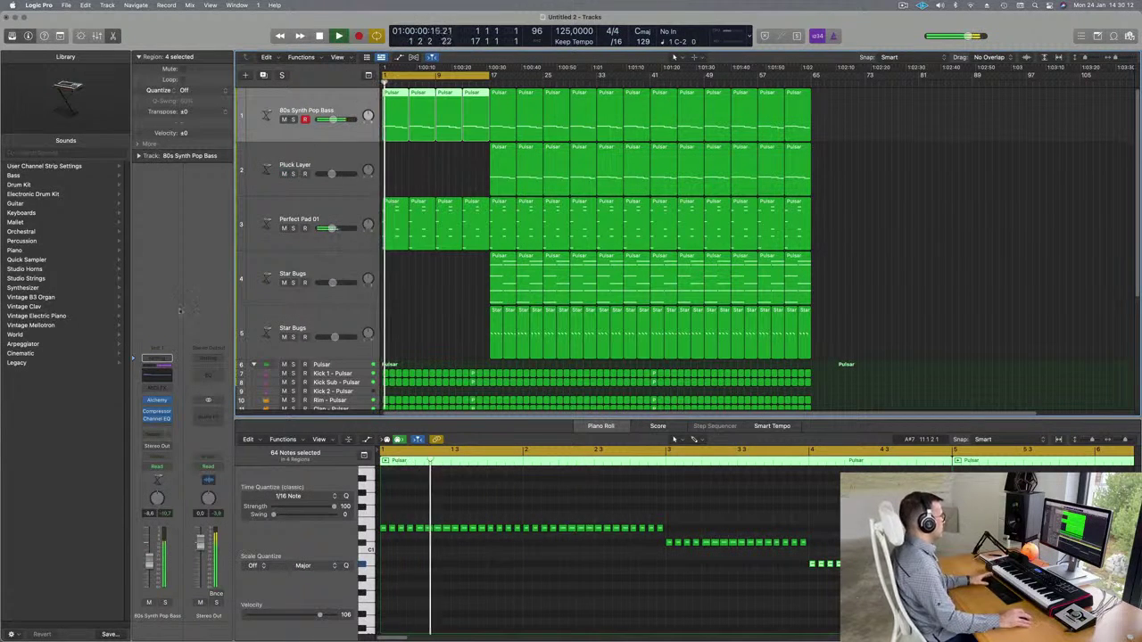
Set the 80s Synth Pop Bass track's automation mode to Touch and open its Alchemy synth.
click(157, 467)
click(159, 478)
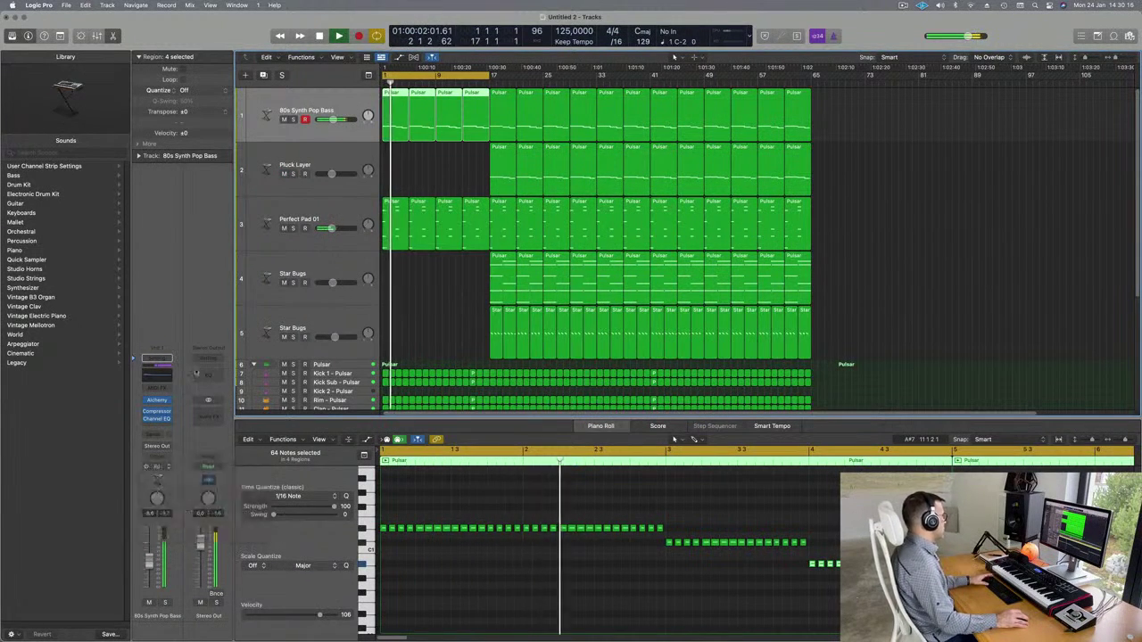
click(157, 403)
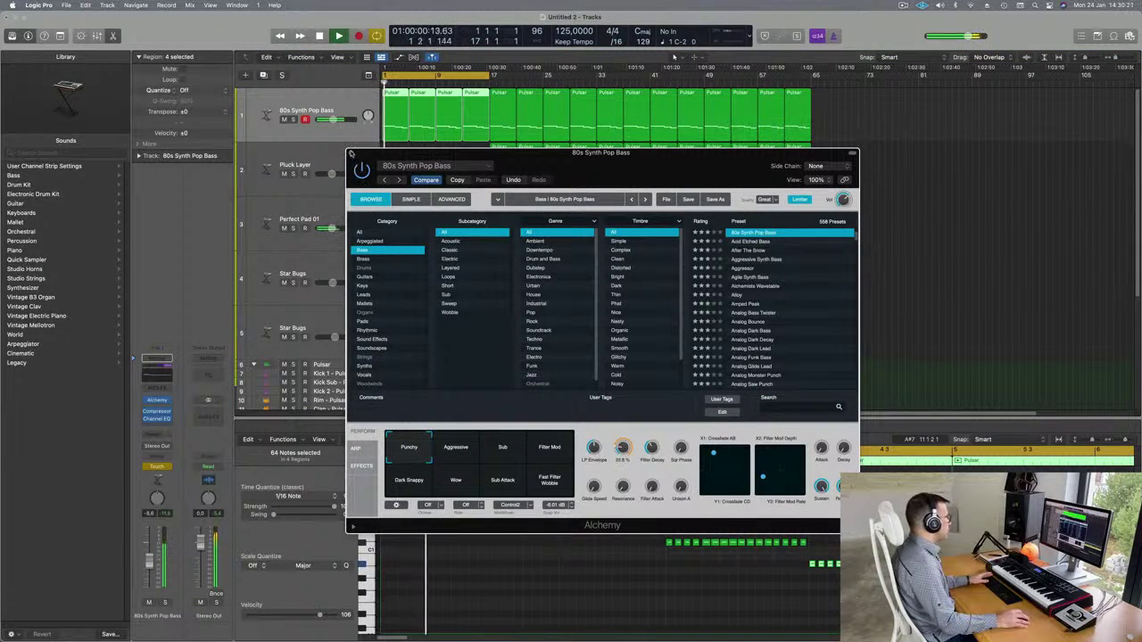
Close the bass synth, show track automation, set the 80s Synth Pop Bass track to Read and display its Alchemy Cutoff lane.
key(super+w)
key(a)
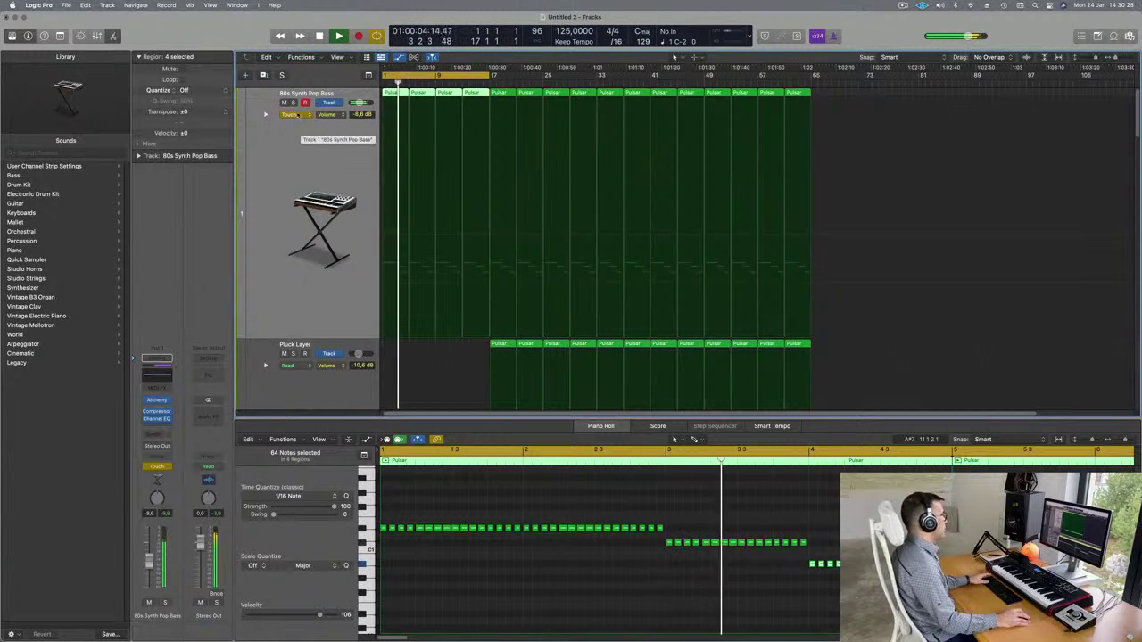
click(306, 114)
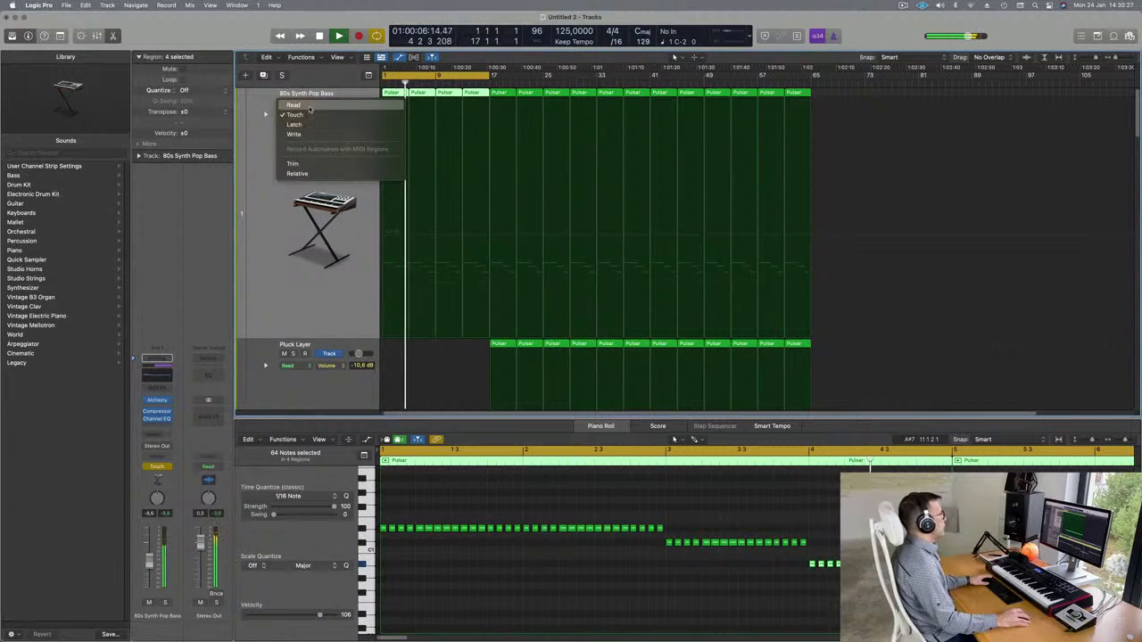
click(308, 106)
click(332, 115)
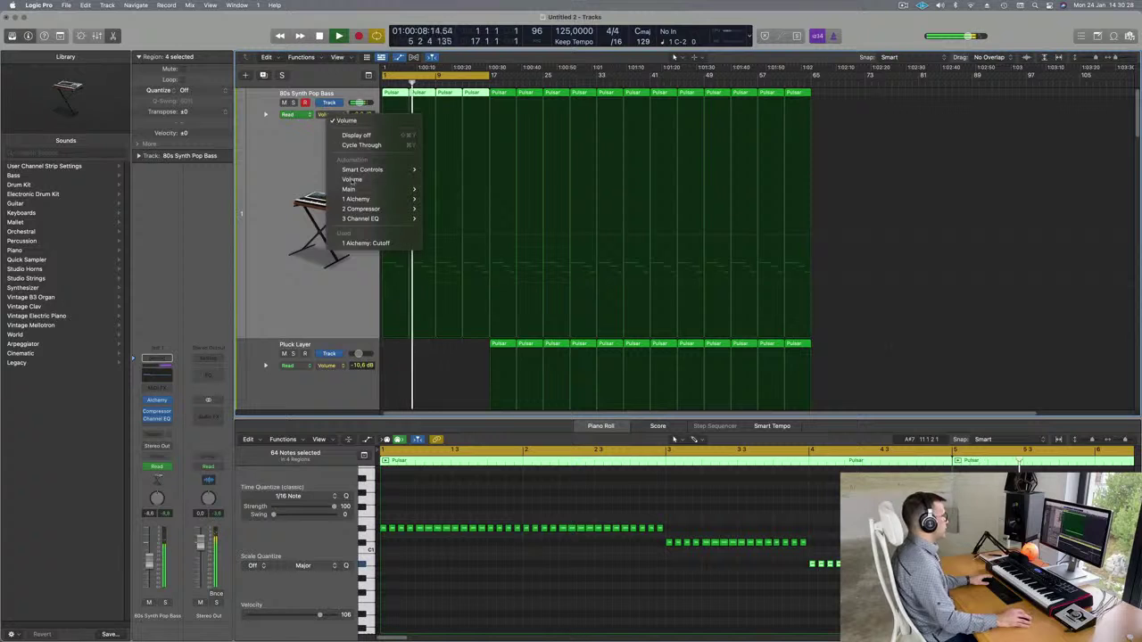
click(372, 243)
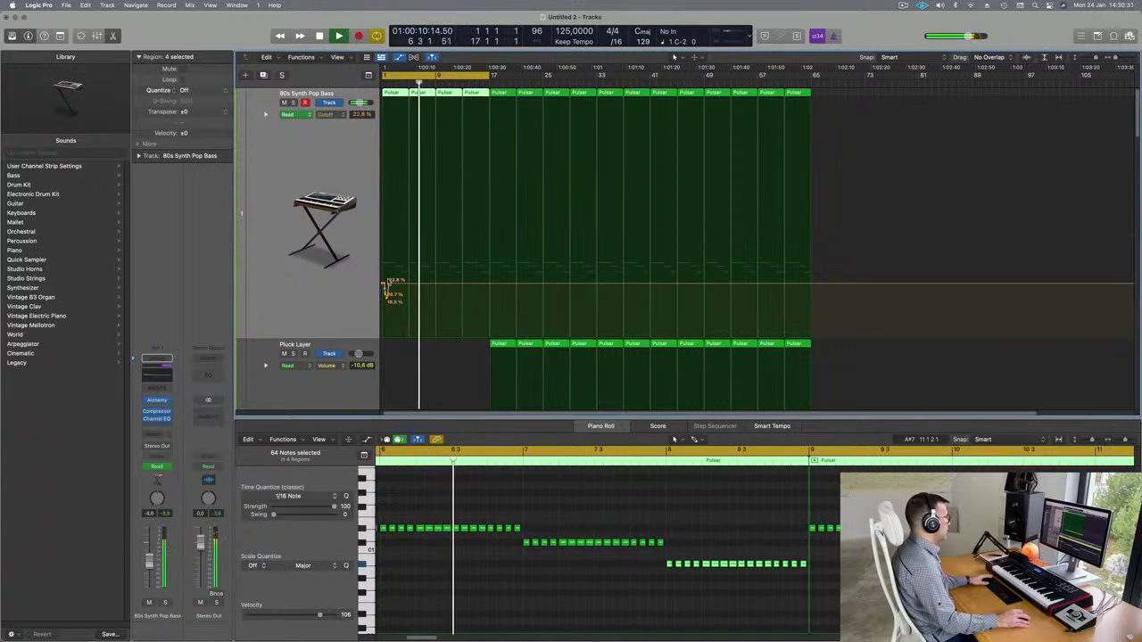
Shape the bass track's cutoff automation into a ramp from about 20% at bar 1 to 25.4% at bar 9.
drag(394, 283, 386, 292)
key(Return)
click(437, 283)
key(space)
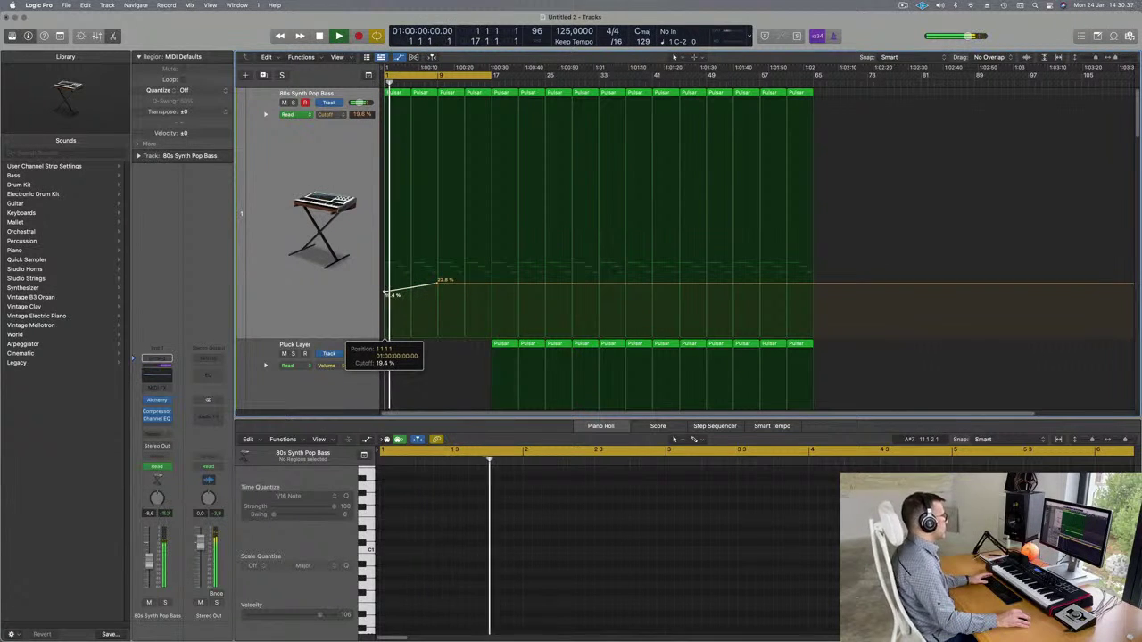
drag(385, 290, 437, 275)
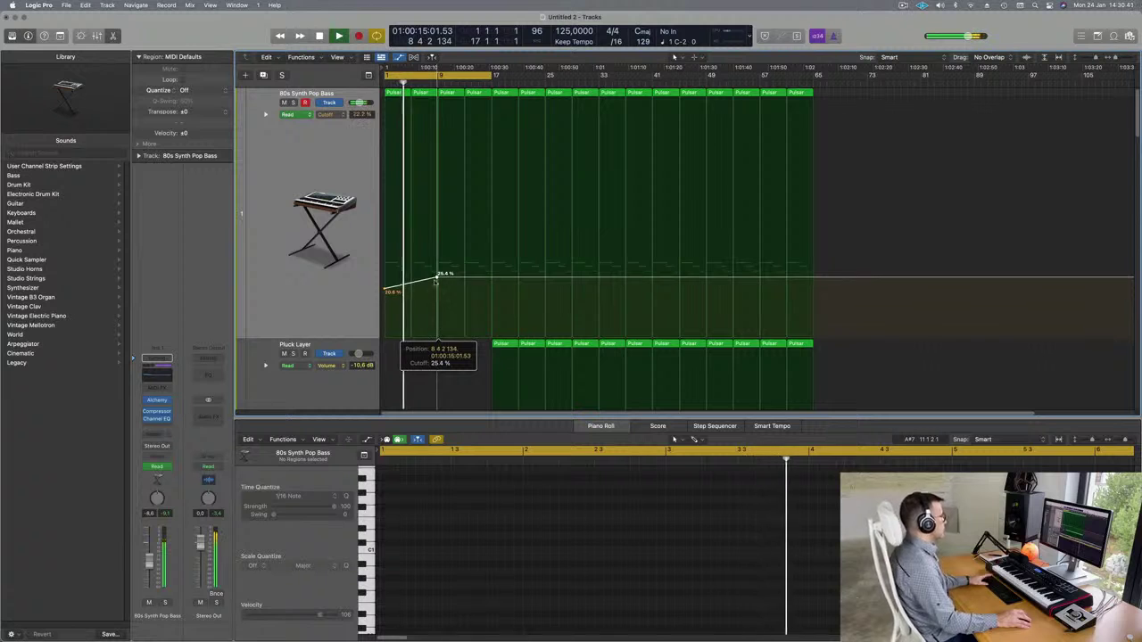
Select the Perfect Pad 01 track and lower its volume to -14.2 dB while playing the intro.
scroll(312, 261, down, 5)
scroll(312, 262, down, 8)
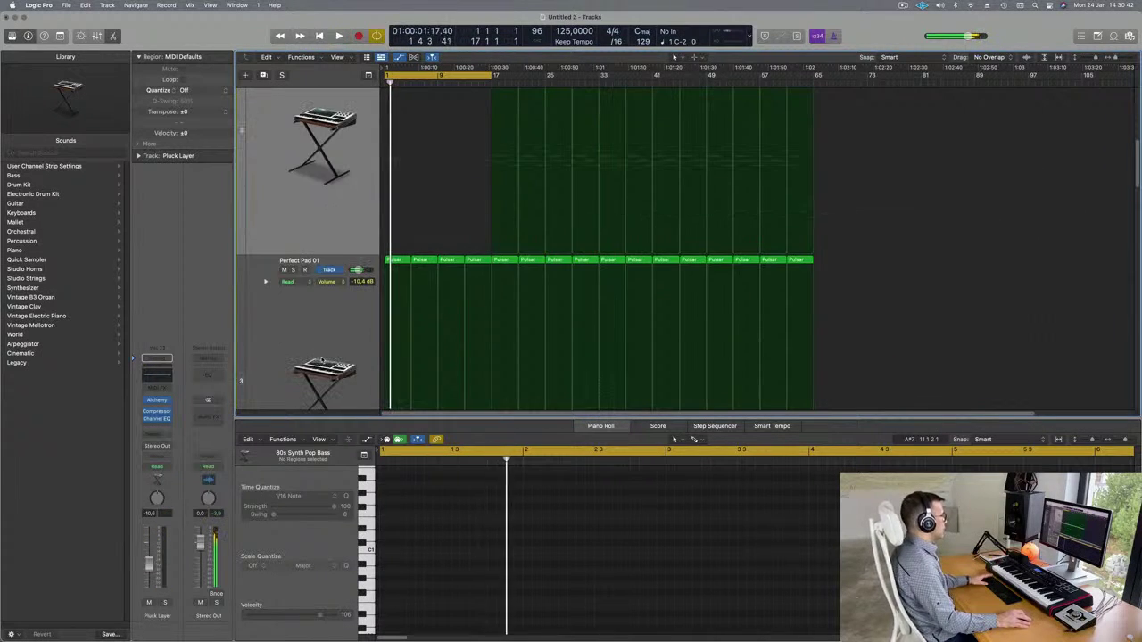
click(314, 205)
key(space)
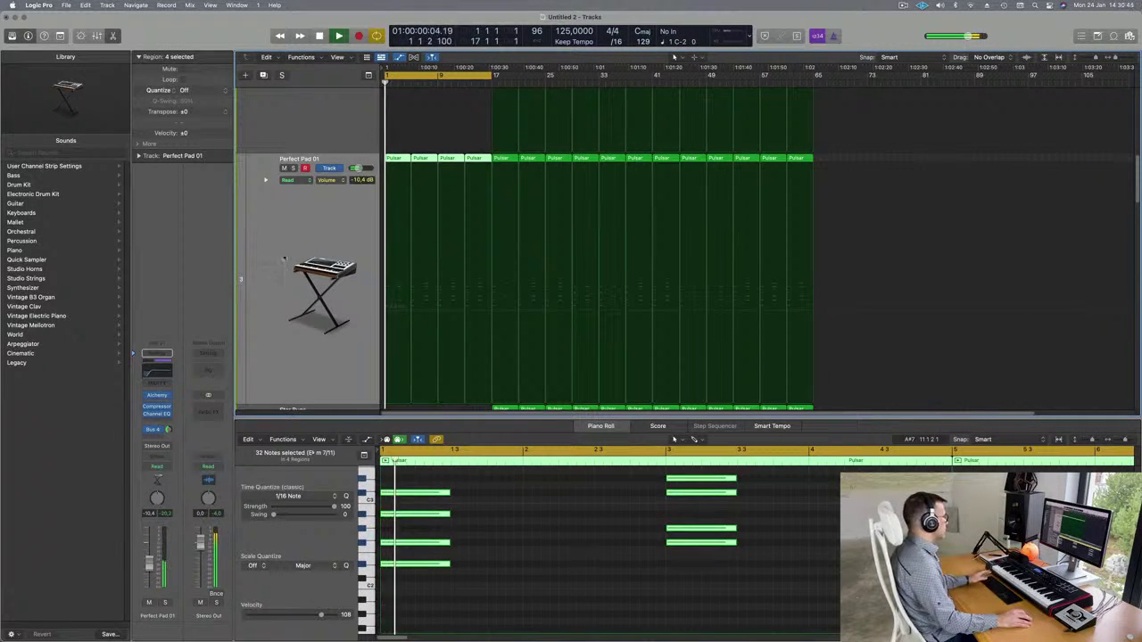
key(space)
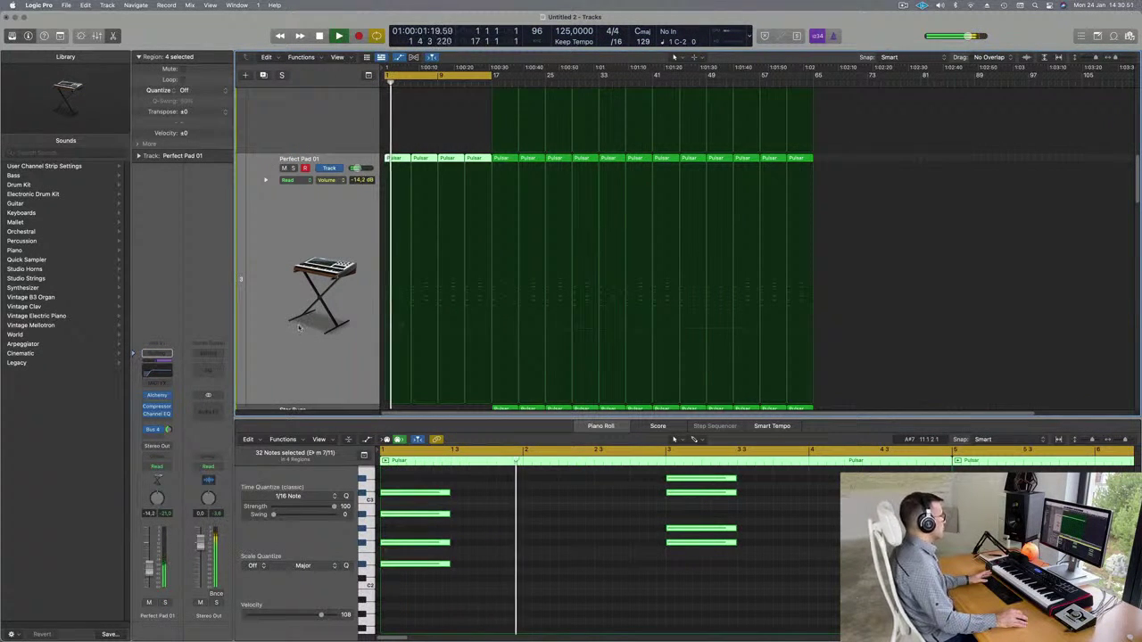
scroll(300, 327, down, 3)
scroll(412, 110, up, 2)
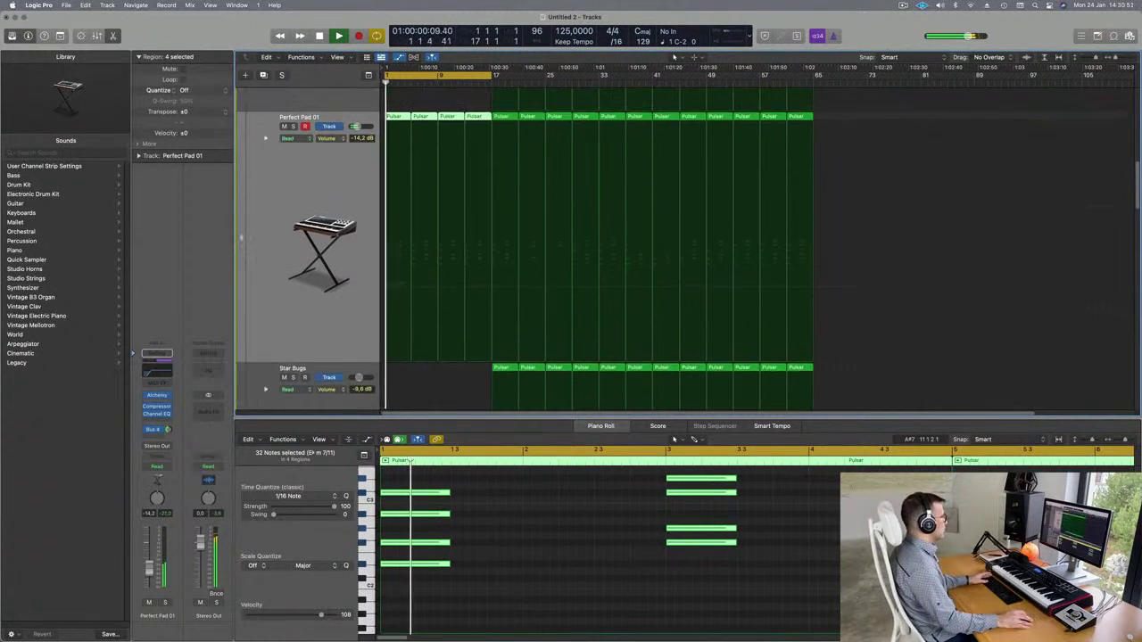
Delete the four chord notes at bar 3 from the first Perfect Pad 01 region and resume playback.
click(412, 111)
click(399, 122)
key(space)
scroll(715, 611, down, 3)
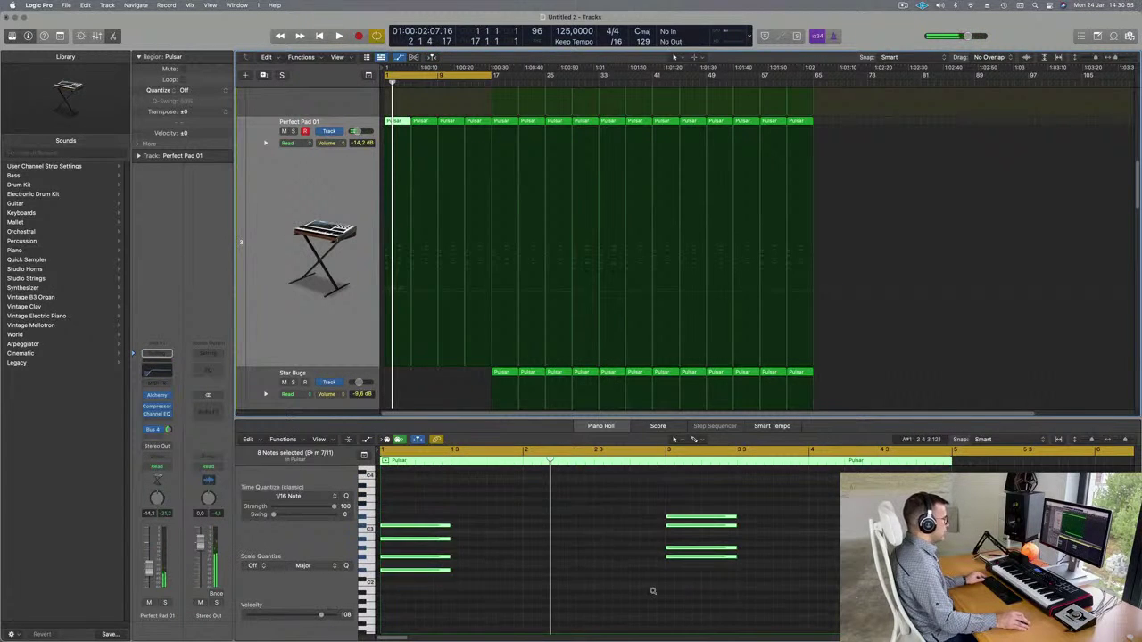
scroll(652, 589, left, 2)
drag(618, 502, 696, 592)
key(Delete)
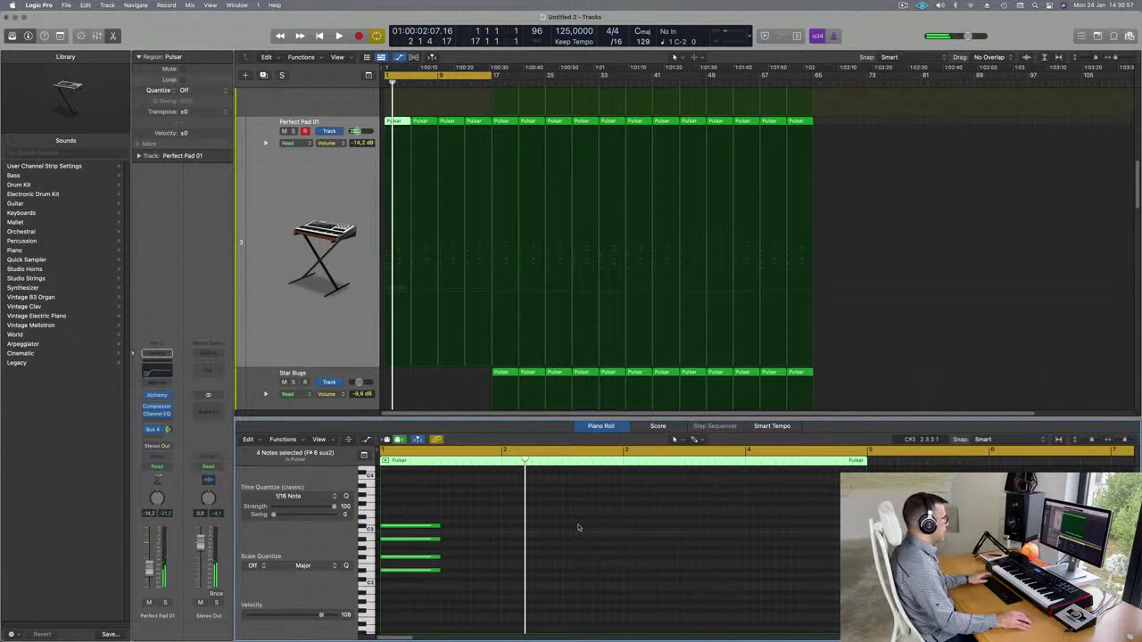
scroll(568, 524, down, 5)
key(space)
Delete the Kick Sub regions on track 8 in the first 16 bars while the intro plays.
scroll(439, 268, up, 1)
scroll(441, 266, down, 8)
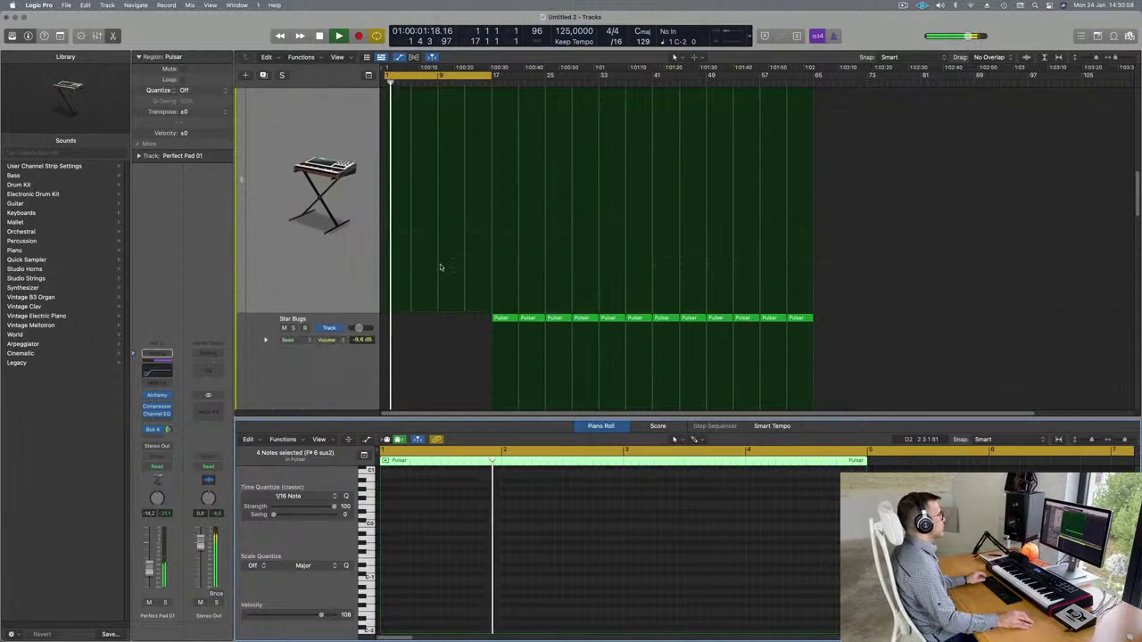
key(Return)
scroll(440, 263, down, 6)
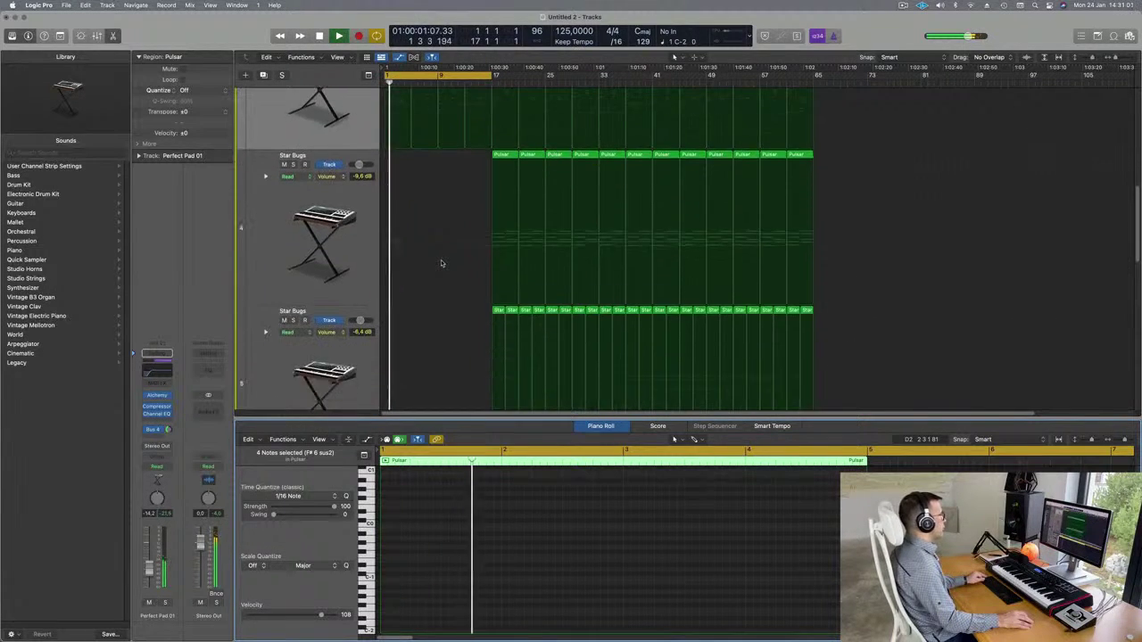
scroll(441, 264, down, 4)
key(Return)
drag(390, 312, 488, 311)
key(Delete)
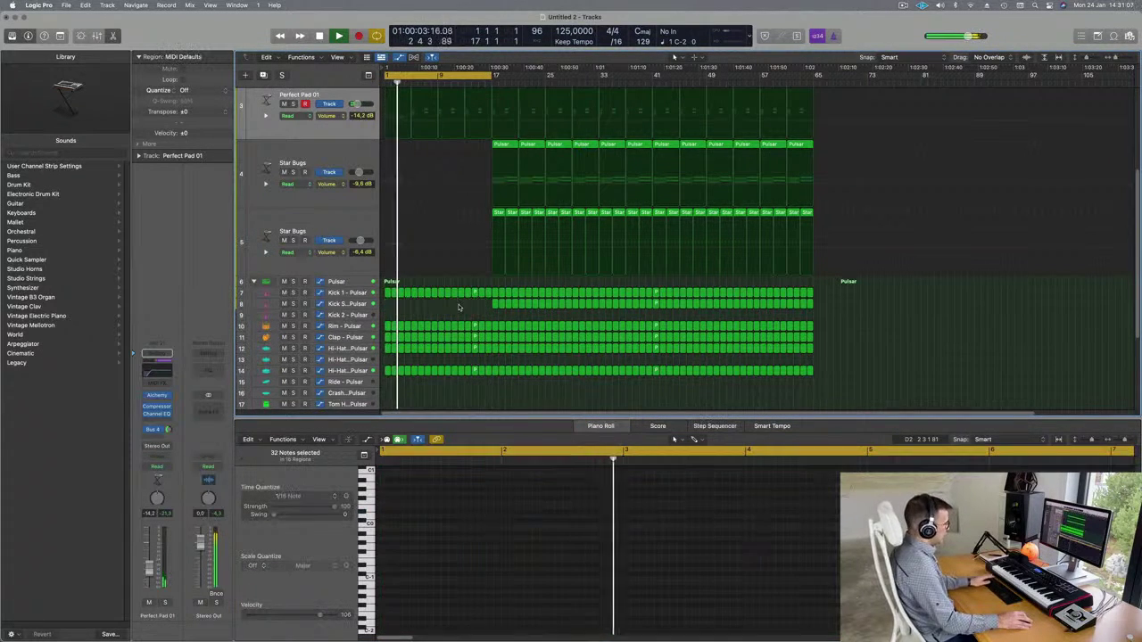
Delete the Rim and Clap regions in the first 16 bars of tracks 10 and 11.
scroll(384, 296, down, 3)
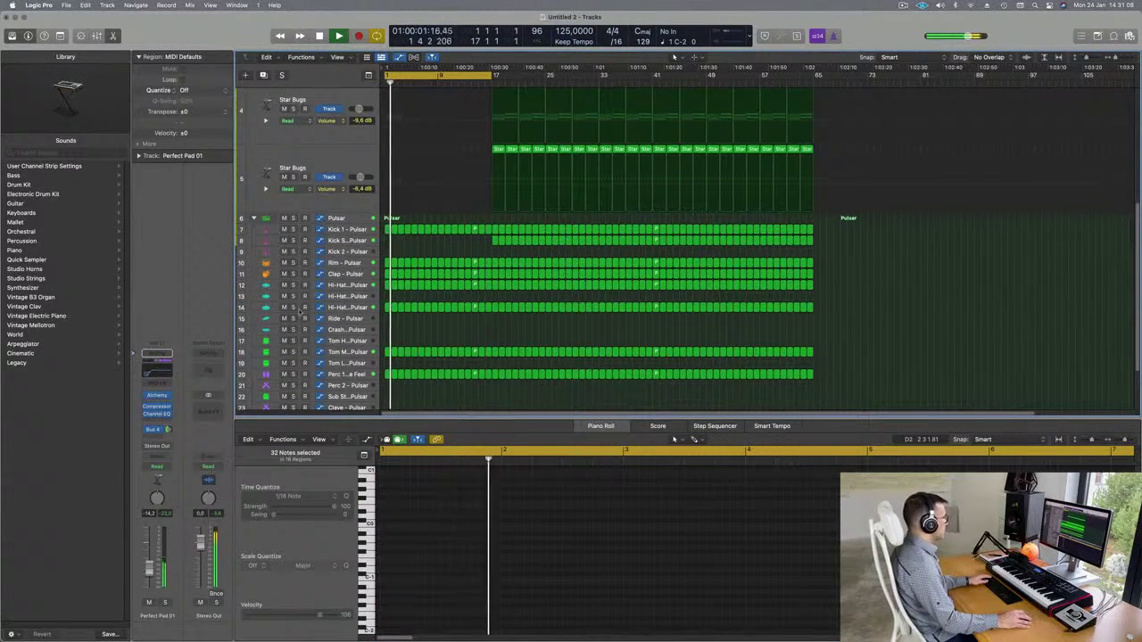
scroll(369, 341, down, 1)
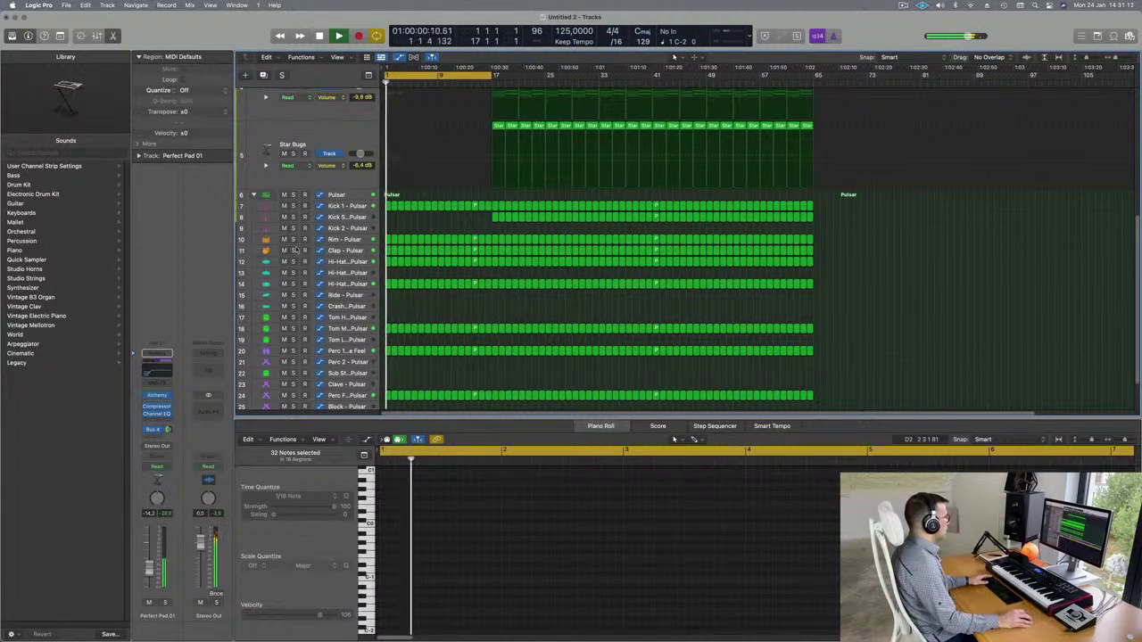
click(388, 239)
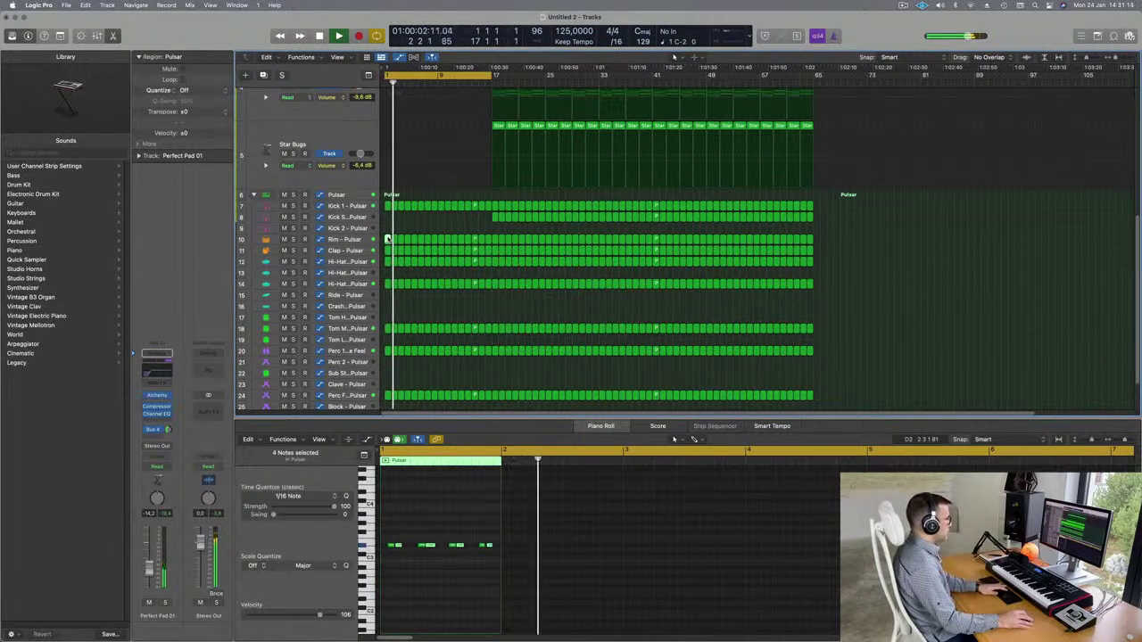
drag(385, 239, 484, 241)
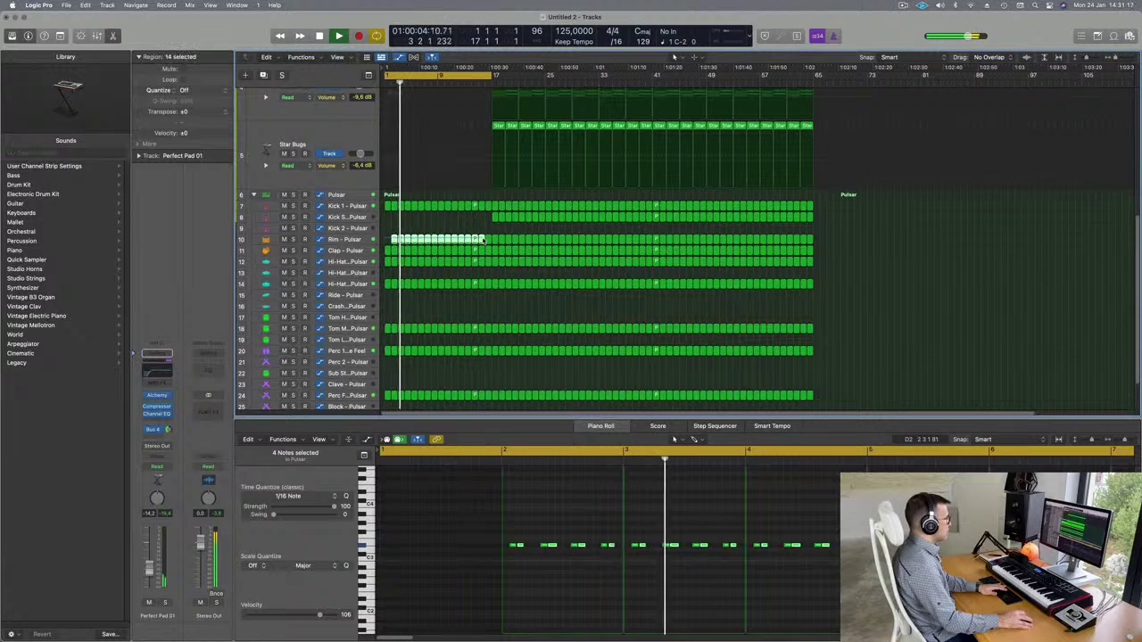
key(Delete)
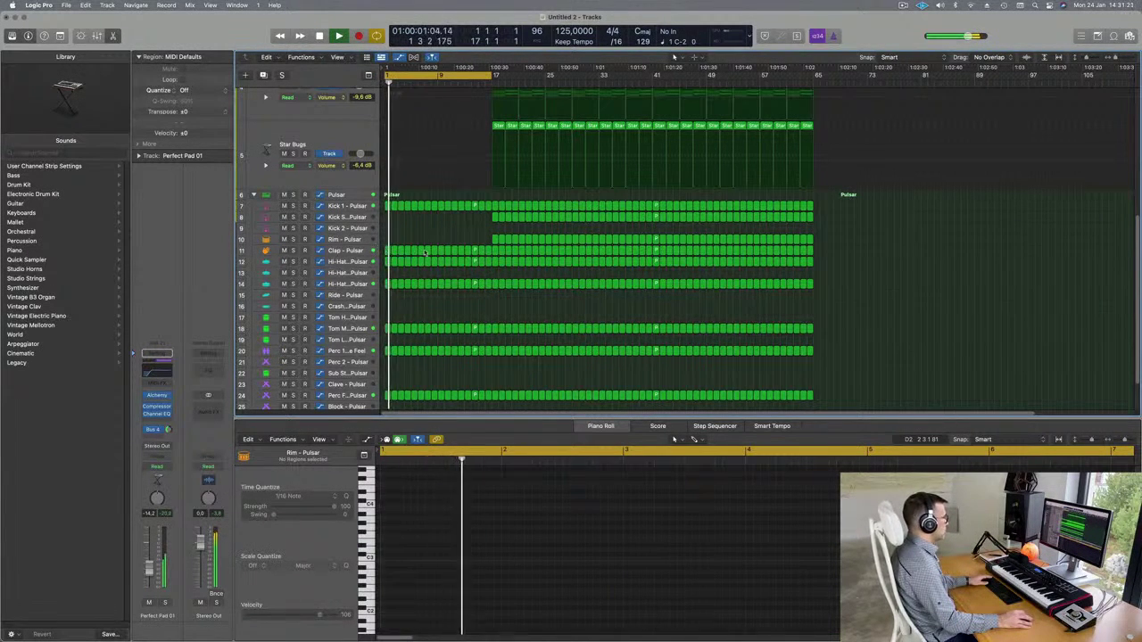
drag(387, 251, 490, 251)
key(Delete)
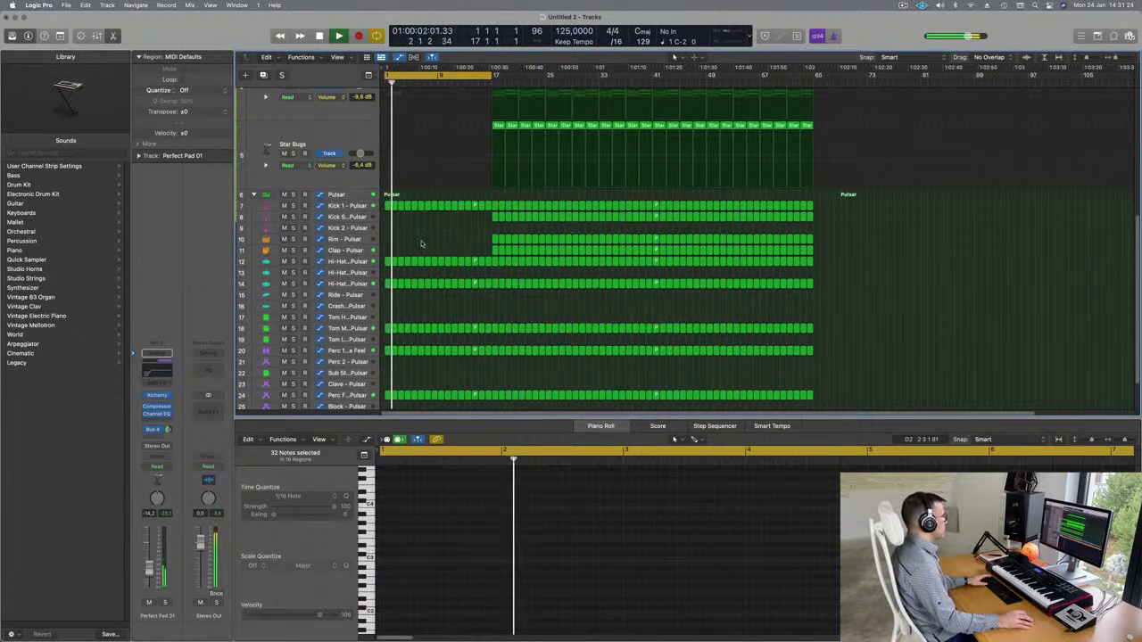
key(space)
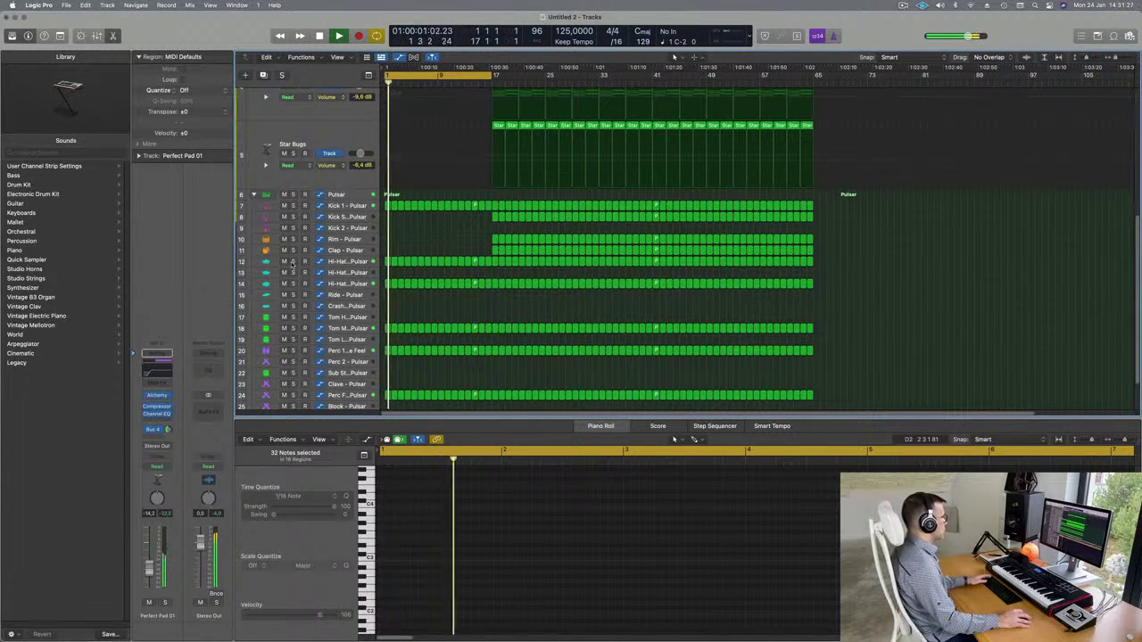
Delete the Tom Mid, Perc 1 and Perc FX regions in the first 16 bars and restart playback.
scroll(377, 303, down, 1)
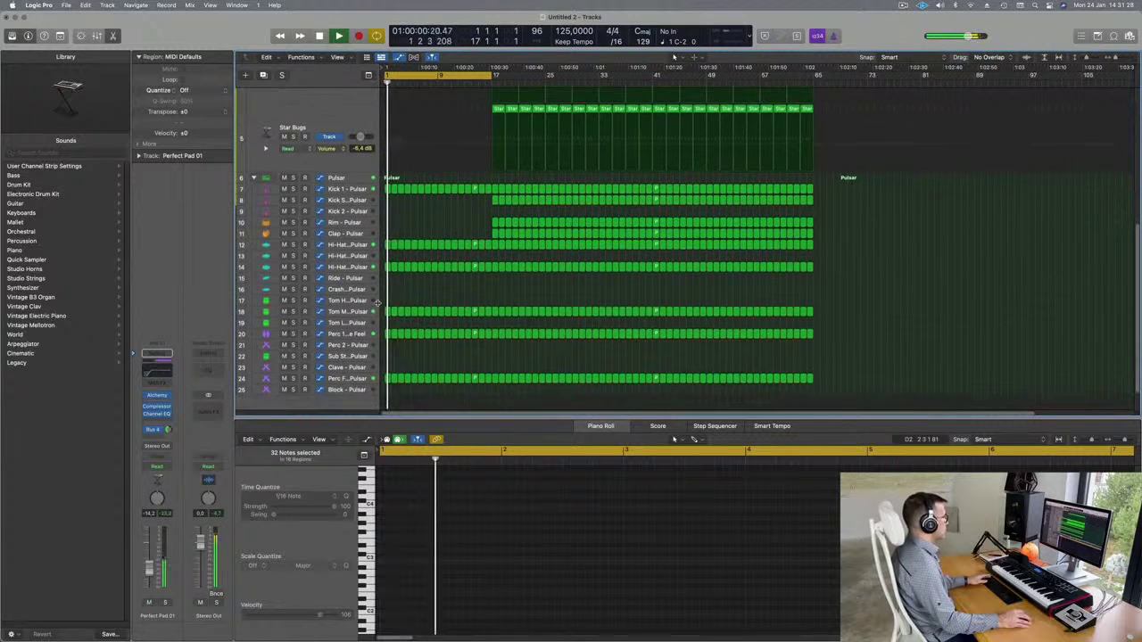
drag(384, 307, 489, 344)
key(Delete)
key(space)
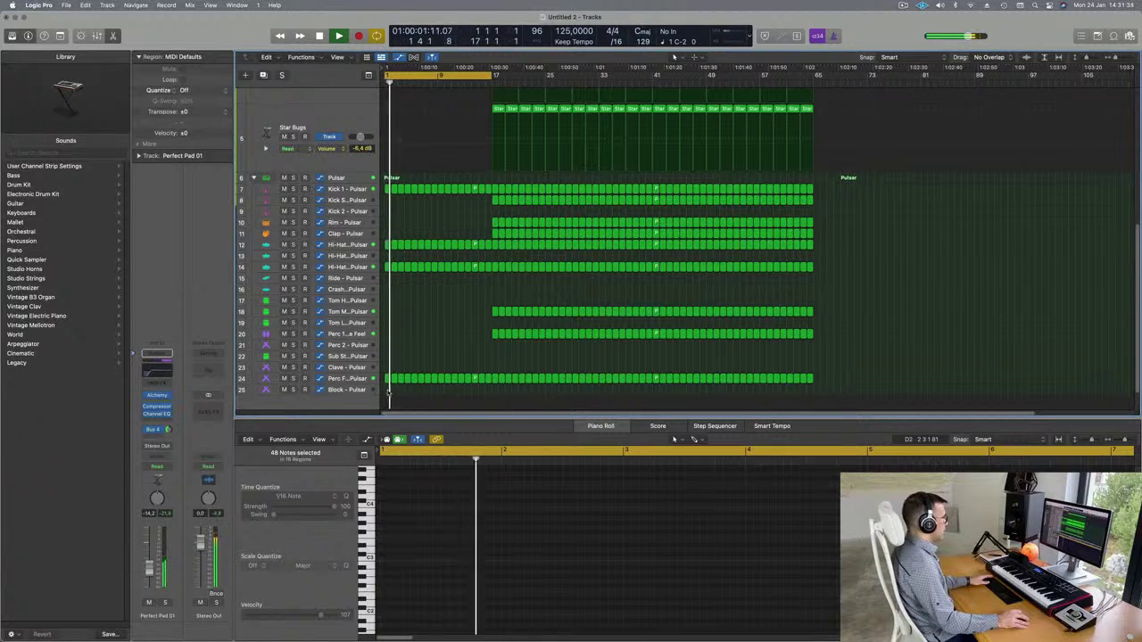
drag(386, 391, 489, 382)
key(Delete)
key(Return)
Select the main Pulsar drum track and play the thinned intro from the beginning.
scroll(465, 373, up, 2)
scroll(465, 364, up, 1)
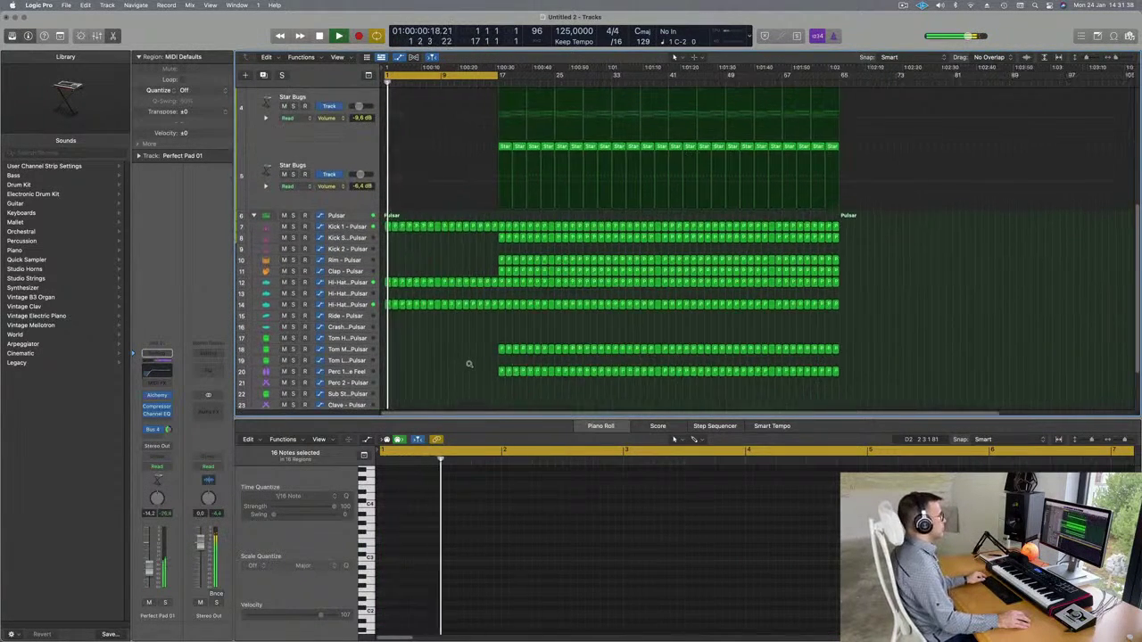
scroll(465, 364, up, 2)
scroll(453, 283, up, 2)
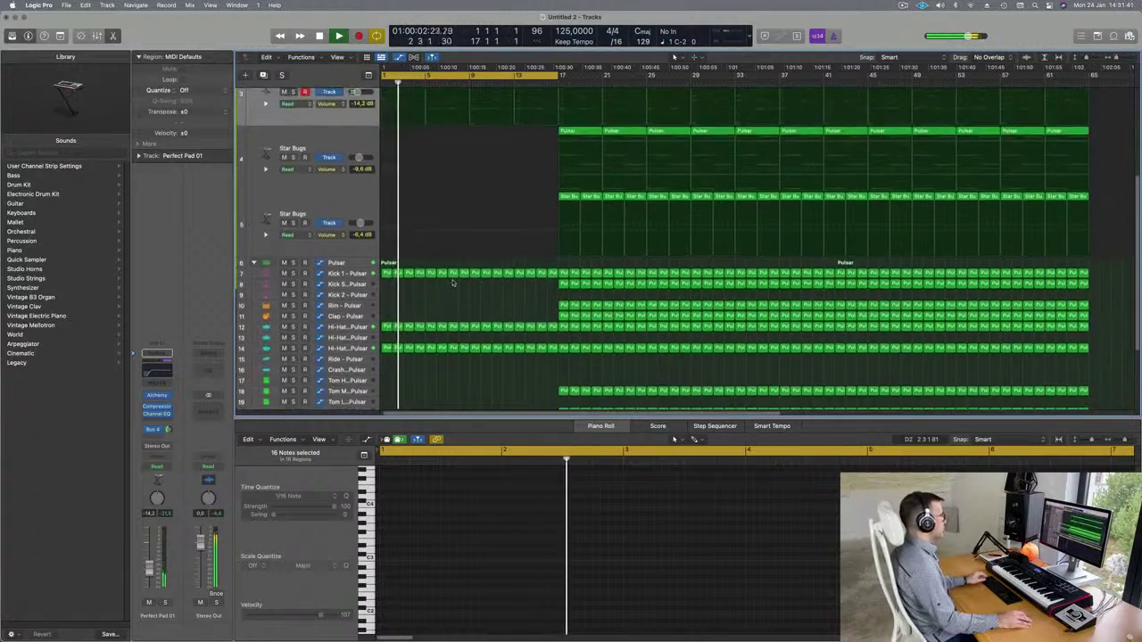
scroll(459, 299, up, 1)
scroll(491, 324, up, 1)
scroll(486, 325, down, 2)
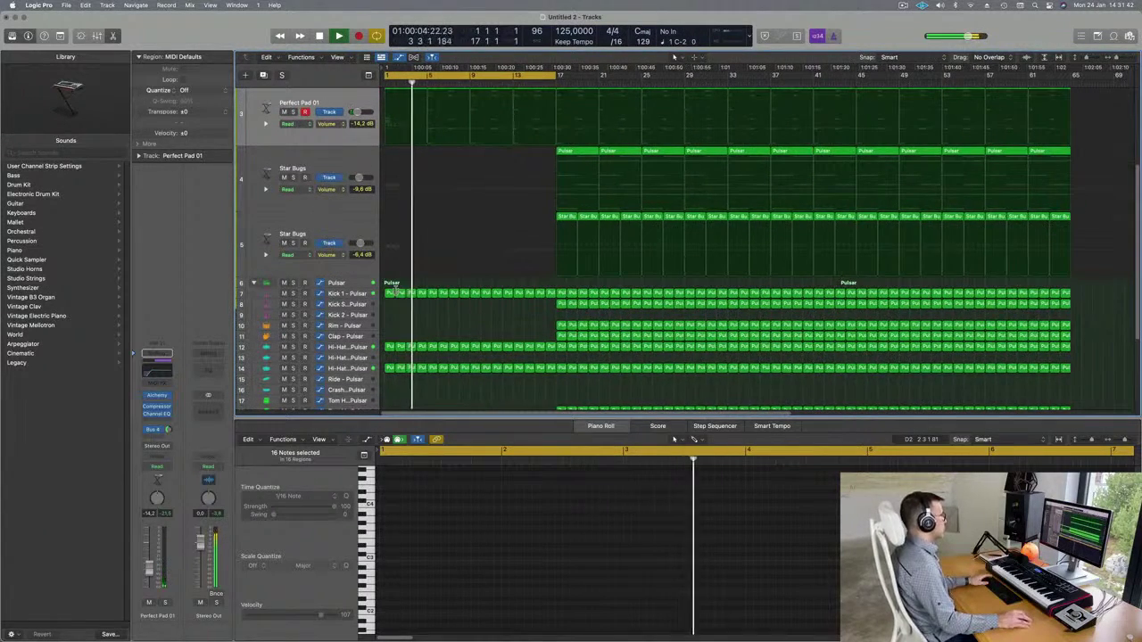
click(337, 284)
key(Return)
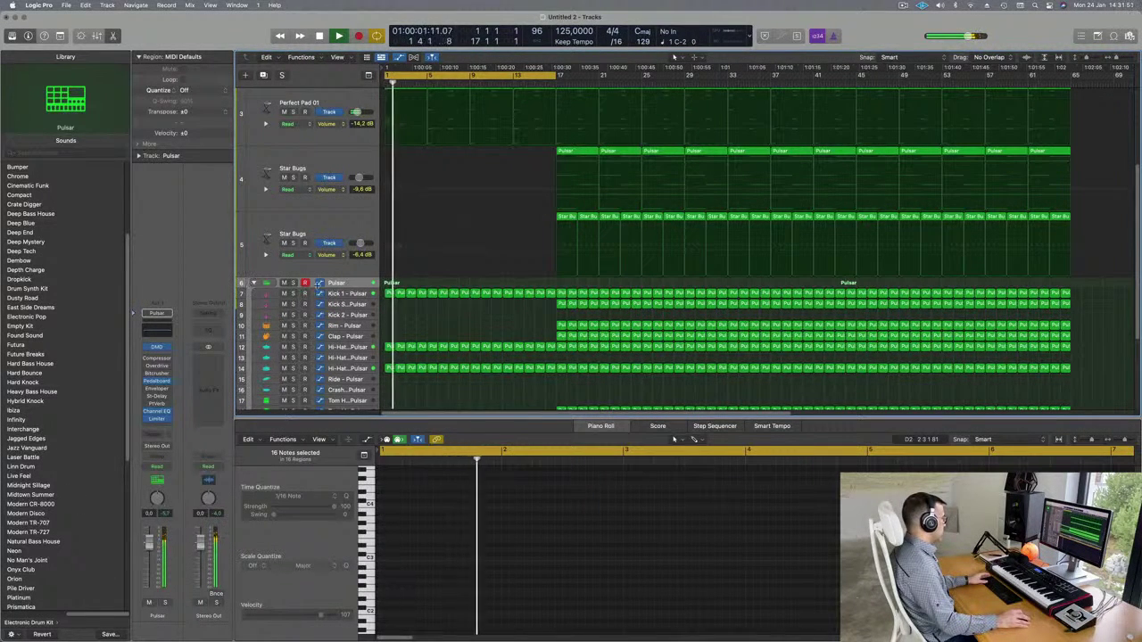
click(255, 283)
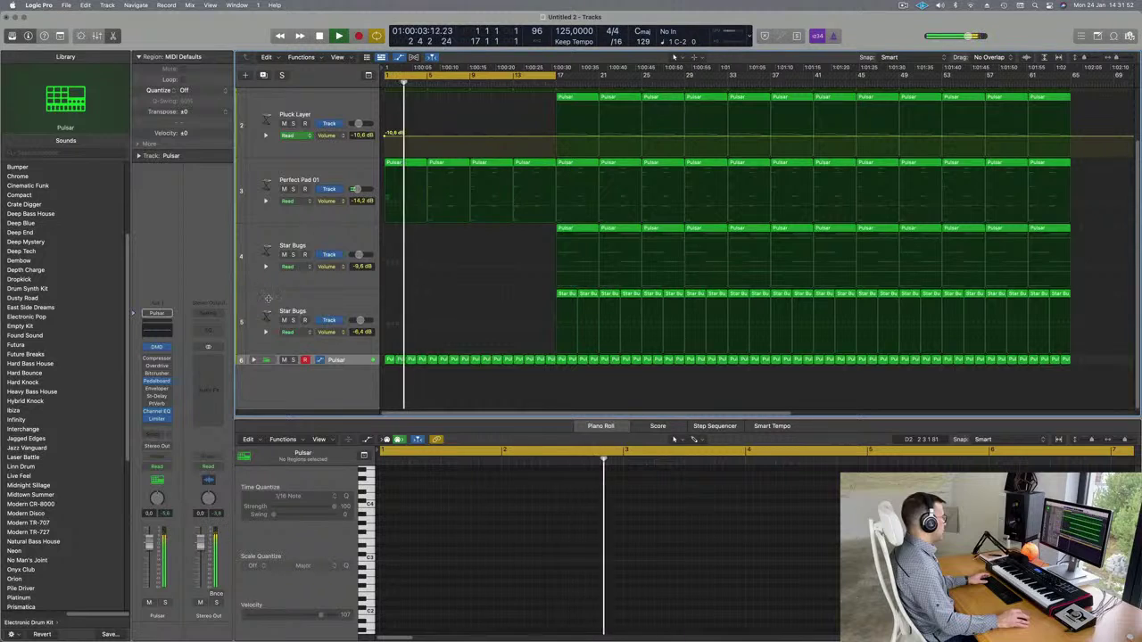
click(253, 360)
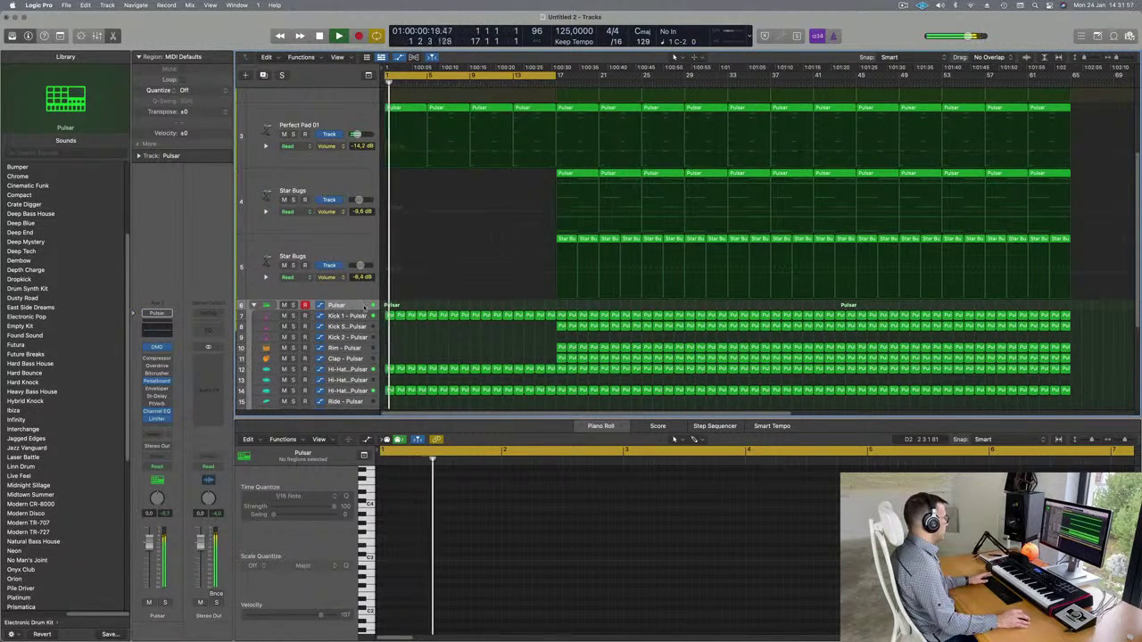
Open the Pulsar track's Drum Machine Designer, reposition its window and set the track's automation mode to Touch.
click(157, 347)
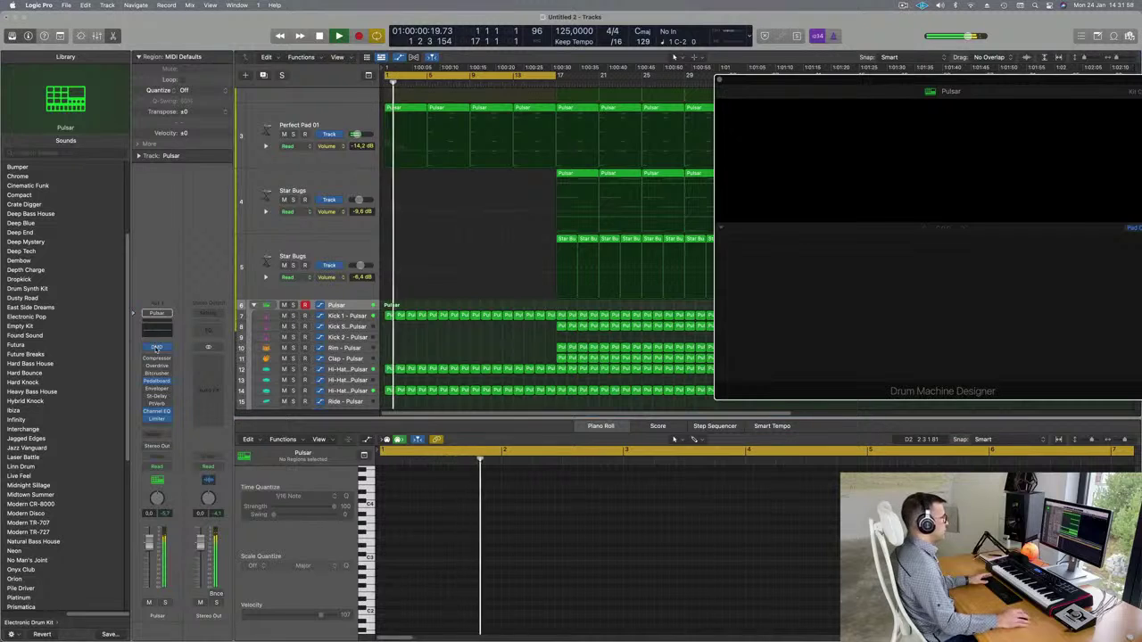
drag(980, 85, 859, 82)
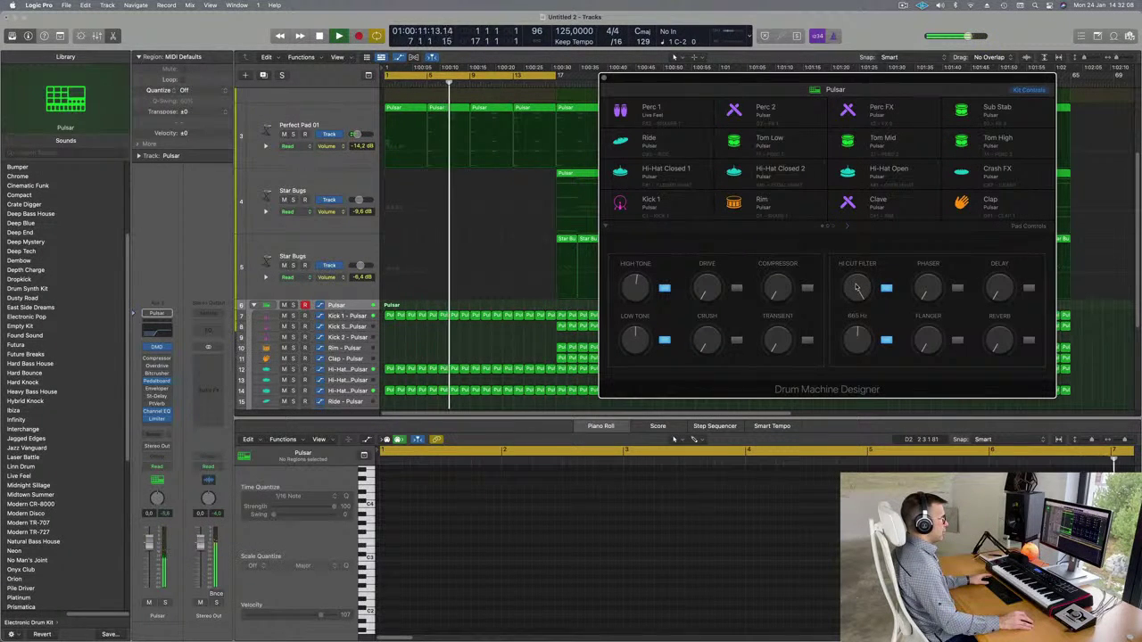
drag(876, 82, 840, 82)
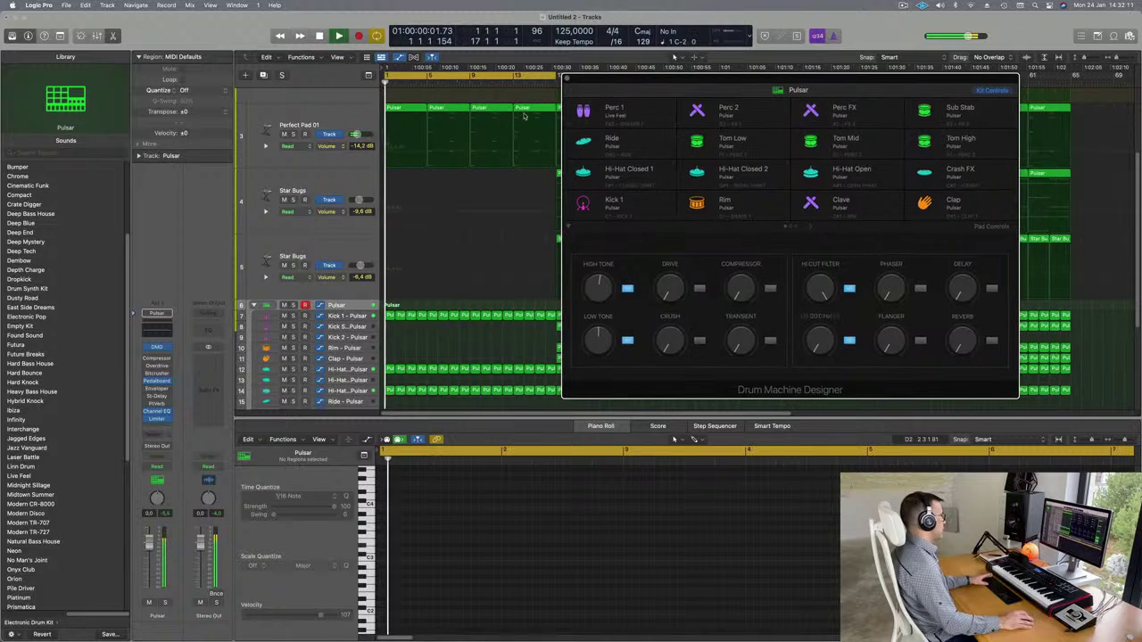
click(158, 467)
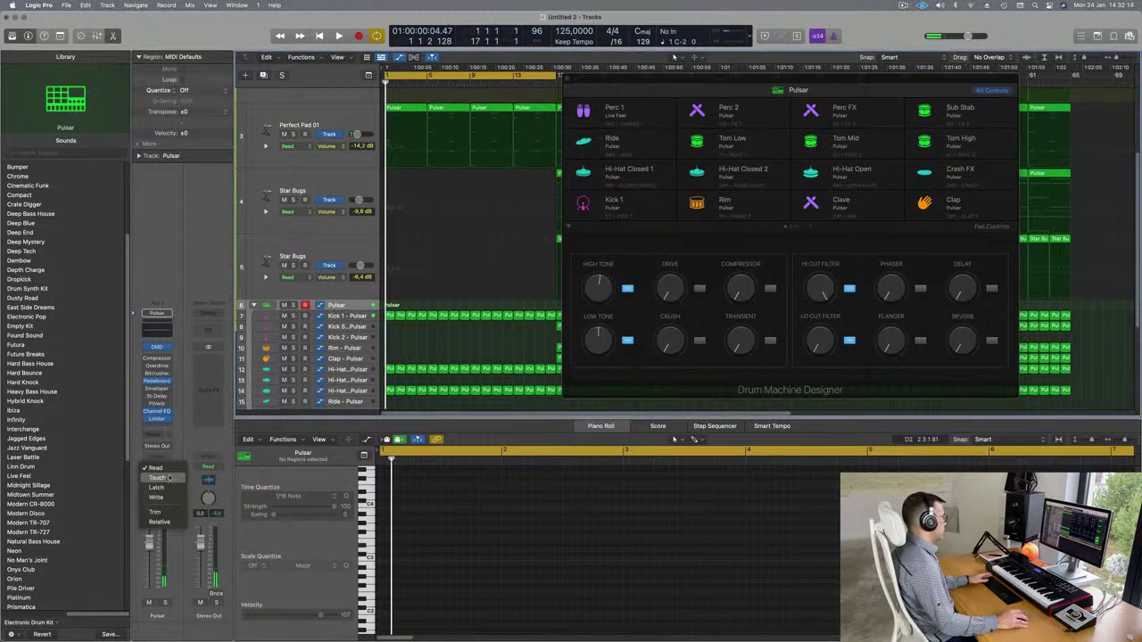
click(165, 479)
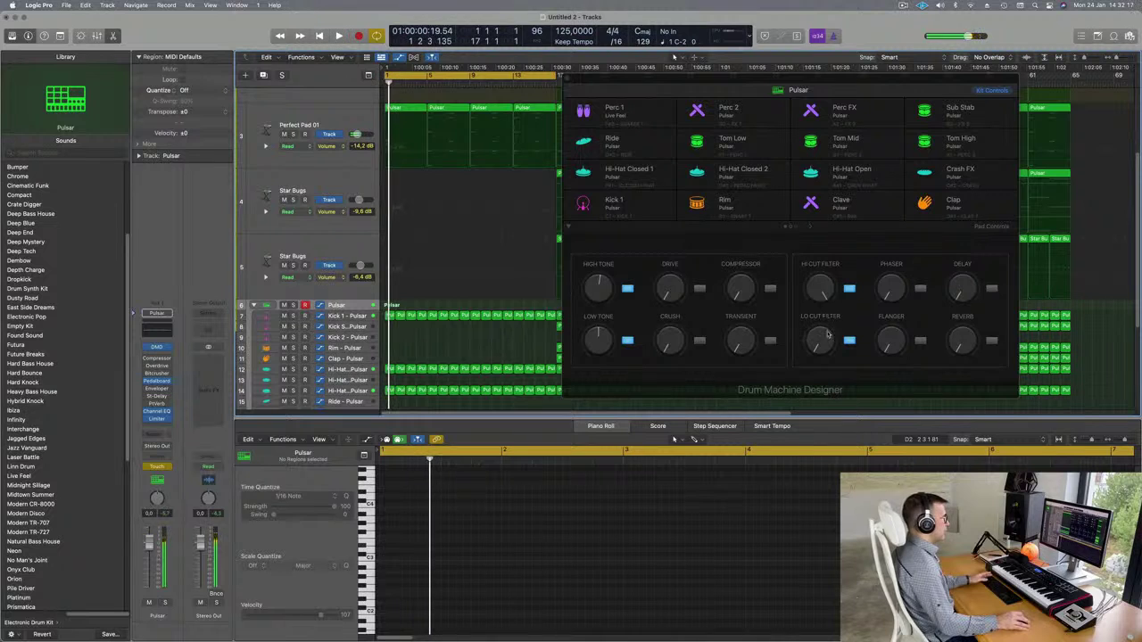
Raise the Pulsar kit's low cut filter to 374 Hz and close Drum Machine Designer.
drag(823, 348, 826, 303)
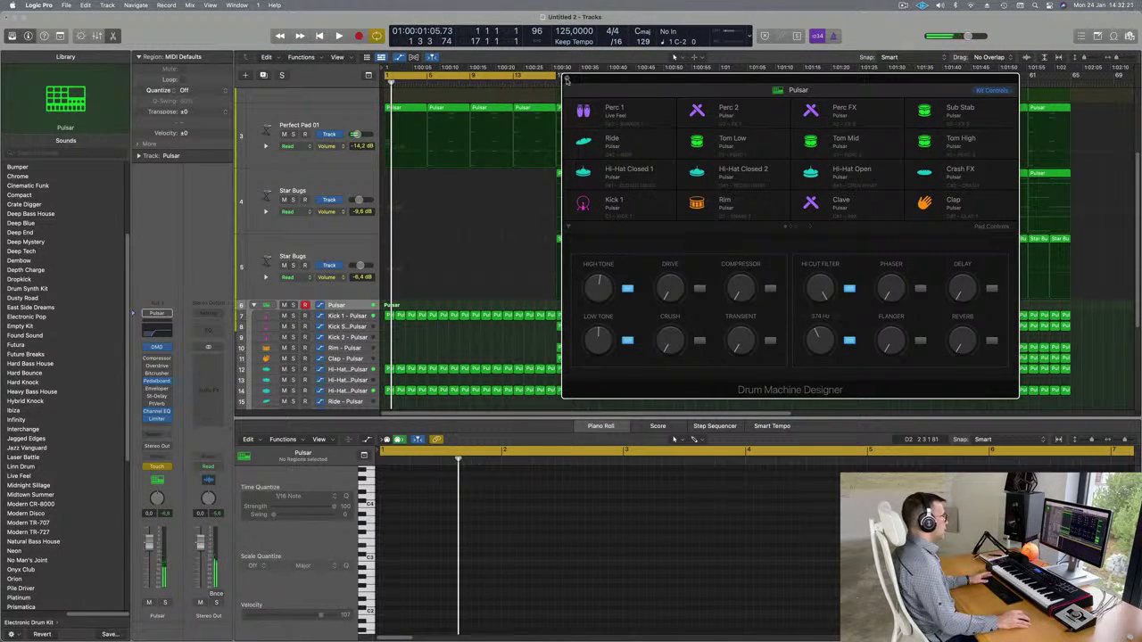
click(565, 80)
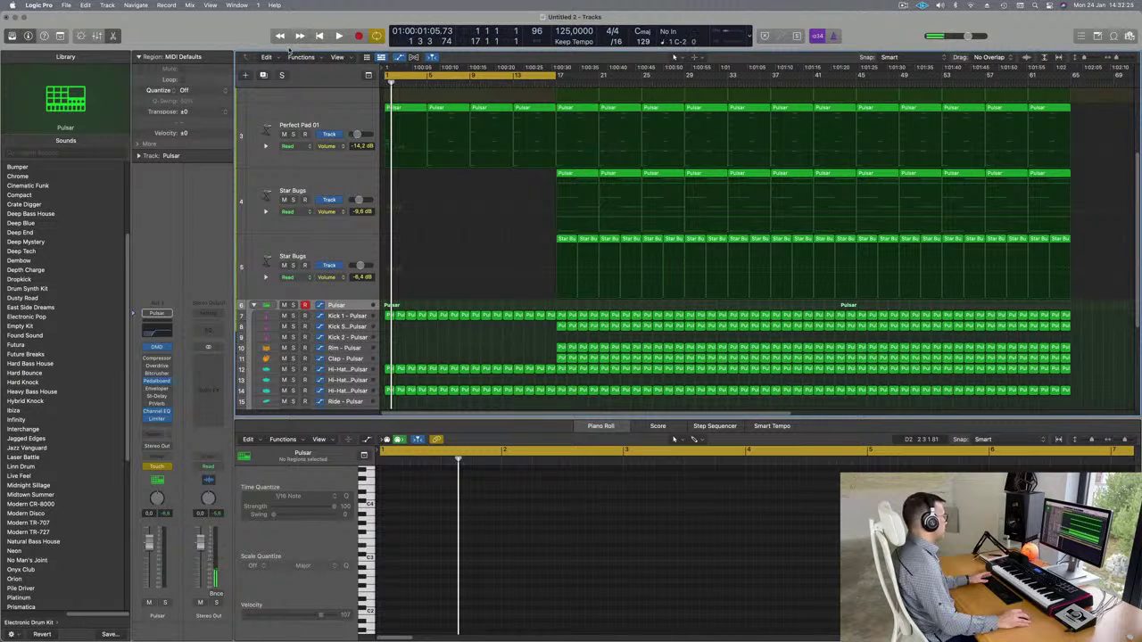
Show the toolbar, enable Track Zoom and set the Pulsar track's low cut automation to 180 Hz from bar 1.
key(ctrl+alt+super+t)
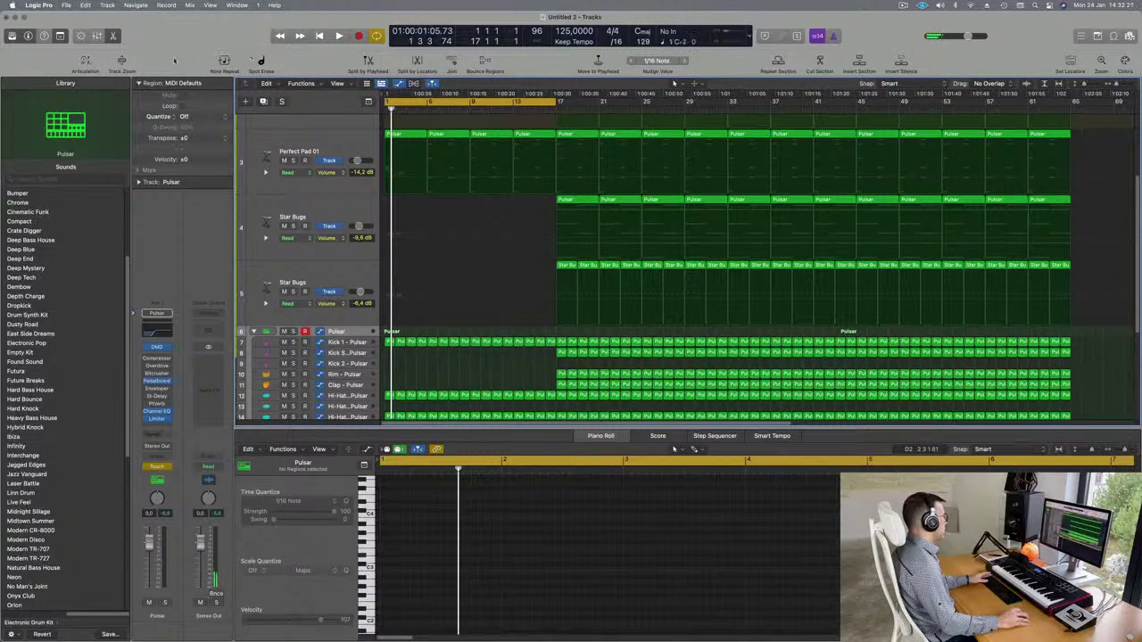
click(125, 62)
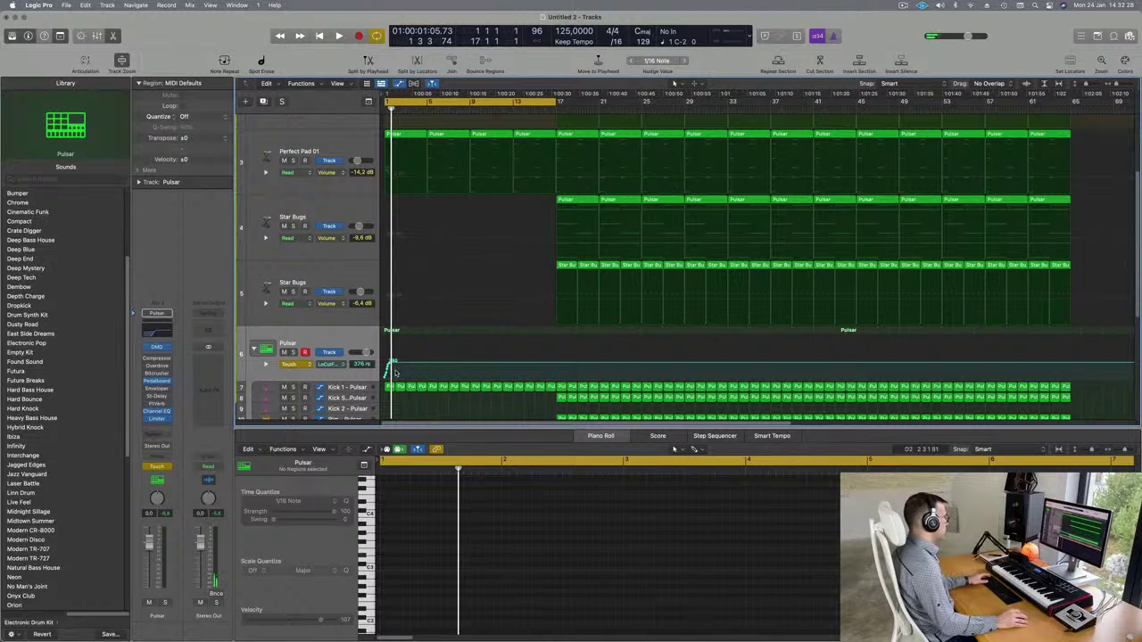
key(super+Right)
key(super+Right)
drag(394, 362, 387, 365)
Start playback and switch the Pulsar track's automation mode to Read.
key(space)
click(294, 366)
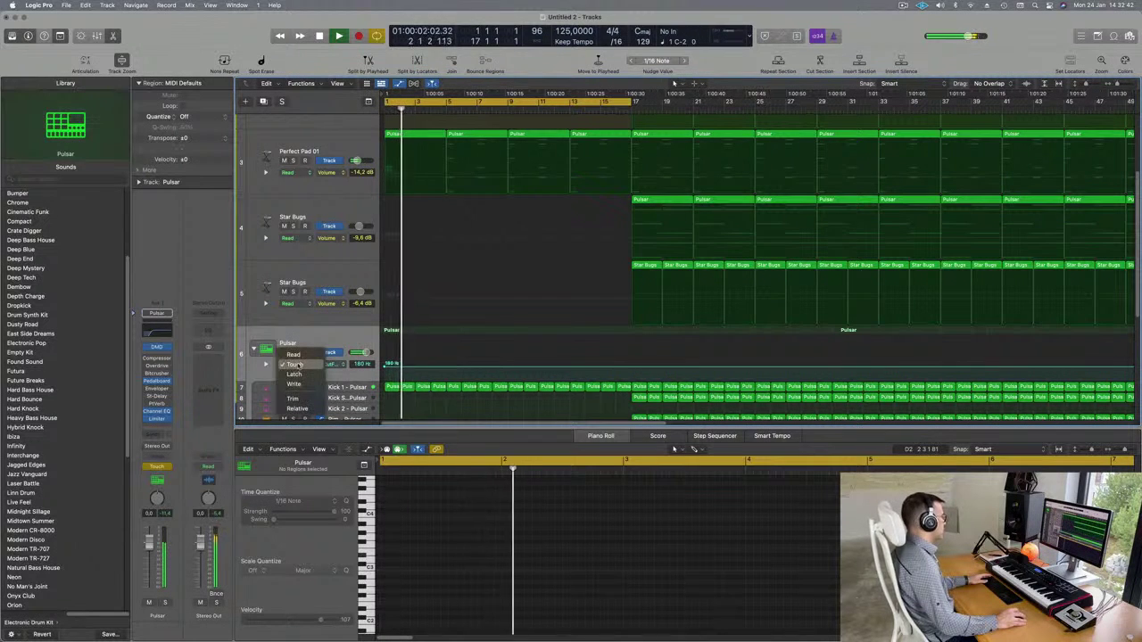
click(292, 355)
Stop playback at the start and delete the notes in bars 3 and 4 of the first 80s Synth Pop Bass region.
scroll(362, 326, up, 5)
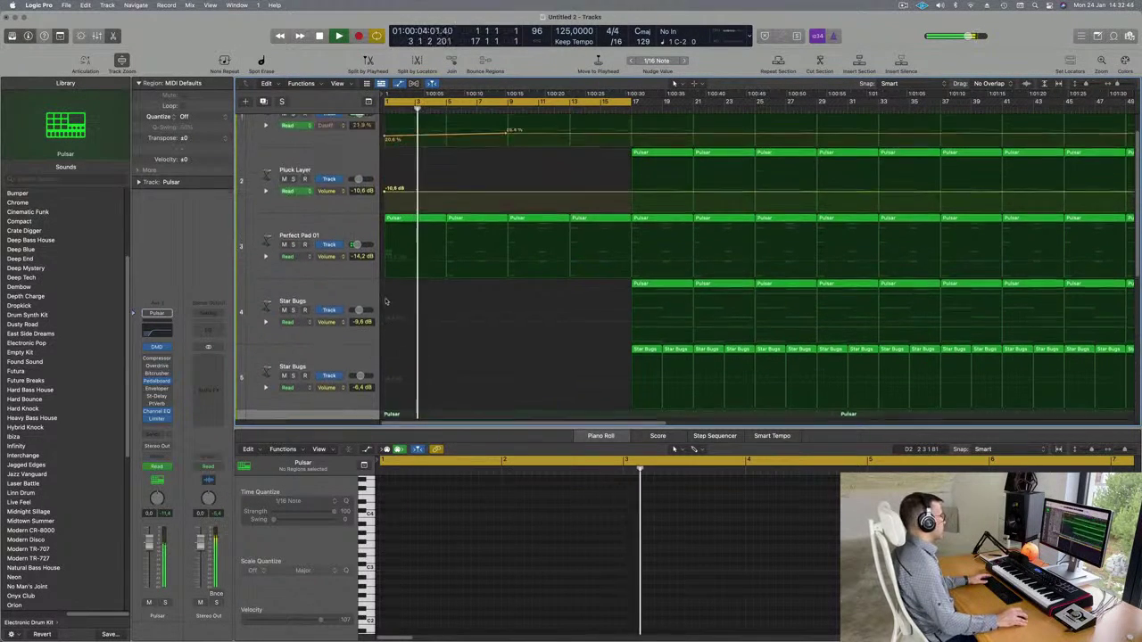
key(Return)
click(445, 174)
key(space)
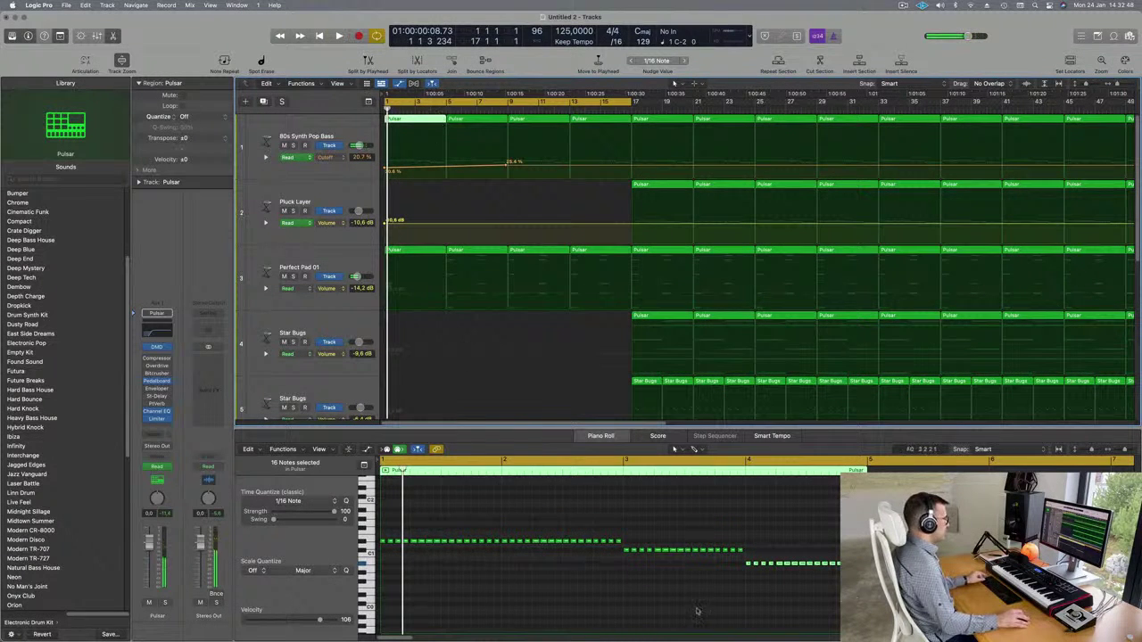
scroll(682, 605, down, 1)
drag(606, 548, 803, 584)
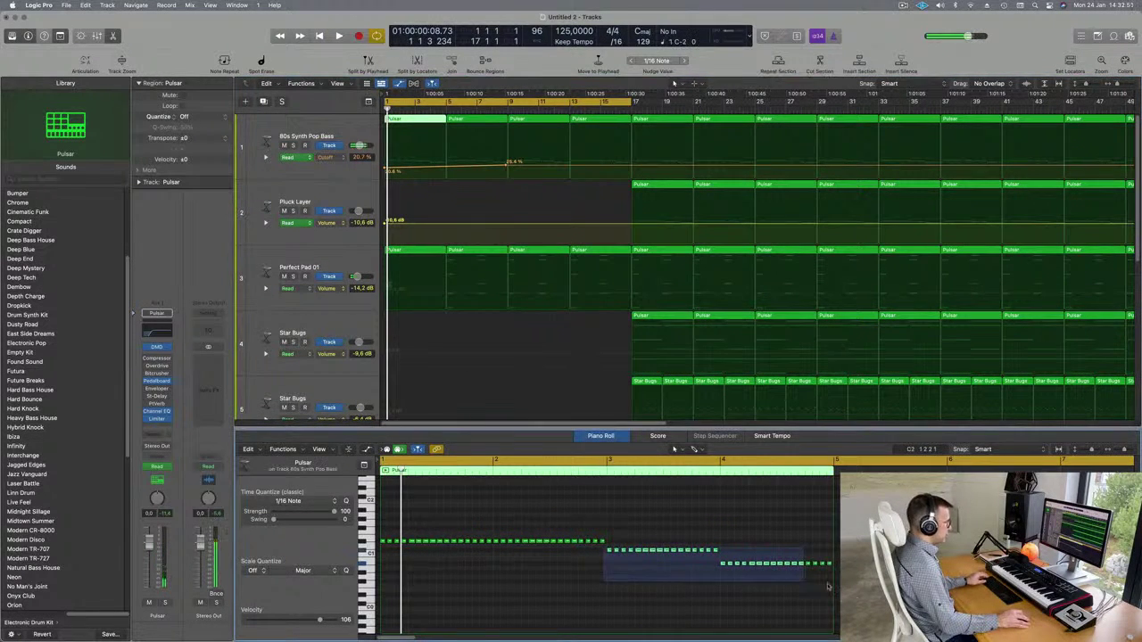
key(Delete)
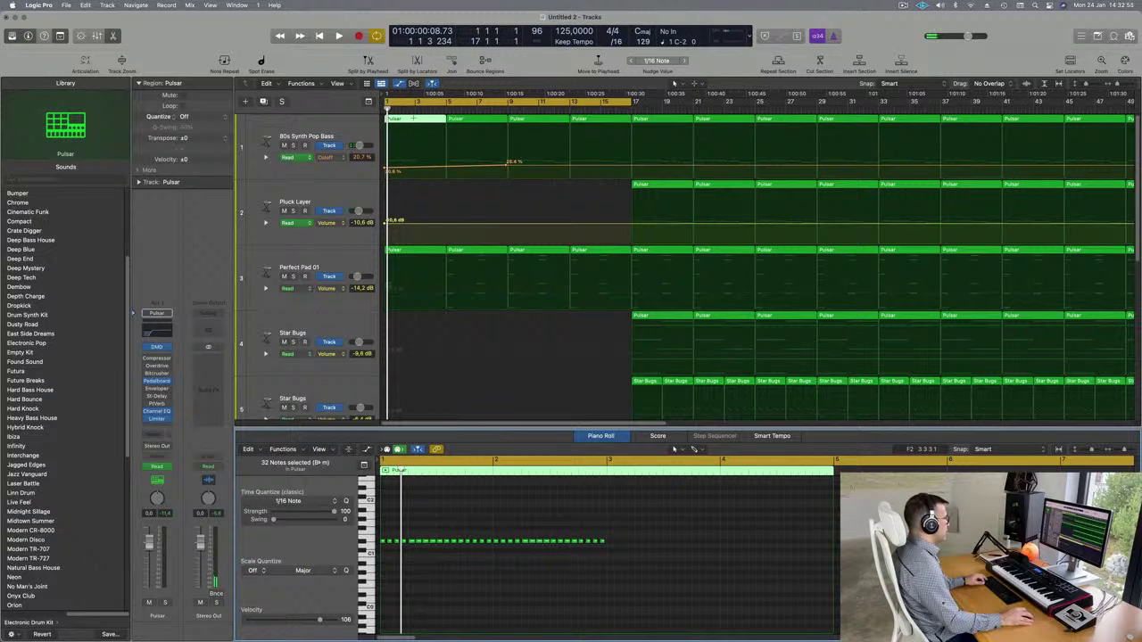
Remove the emptied half of the first bass region, copy the remaining two-bar region to bar 3 and start playback.
click(415, 117)
key(Delete)
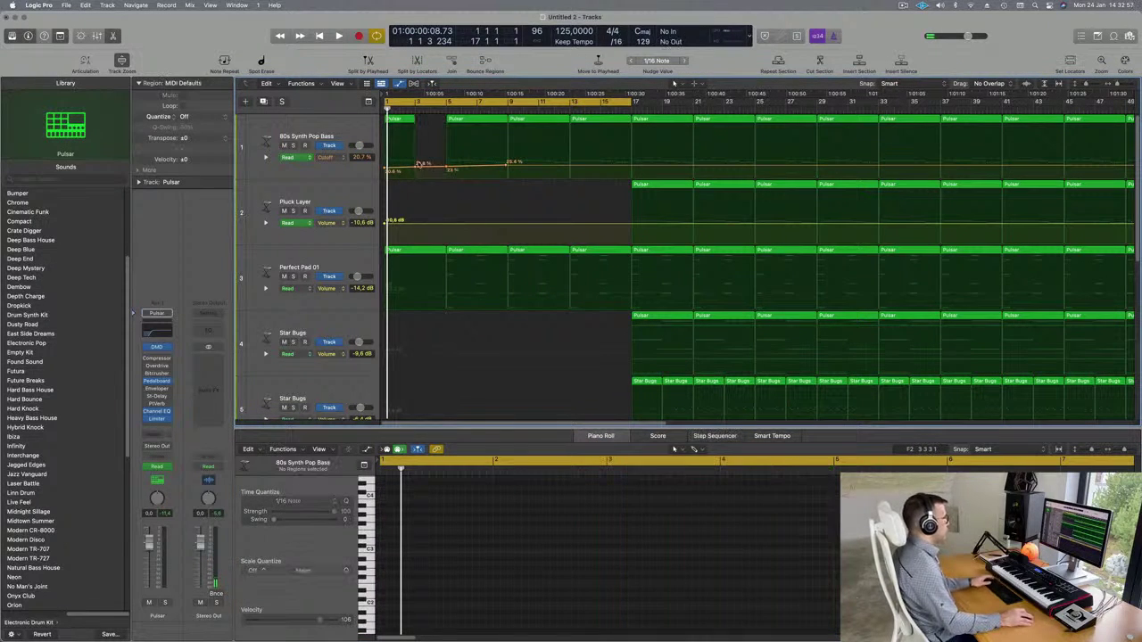
drag(401, 118, 429, 126)
key(space)
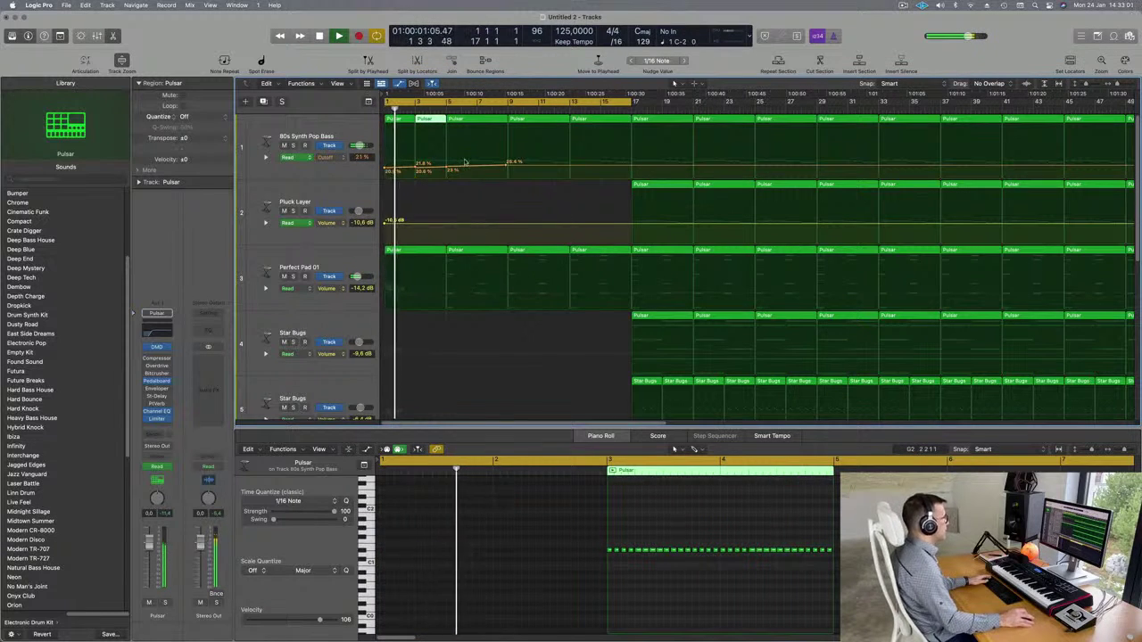
Delete the bass regions that start at bars 5 and 9.
click(479, 118)
key(Delete)
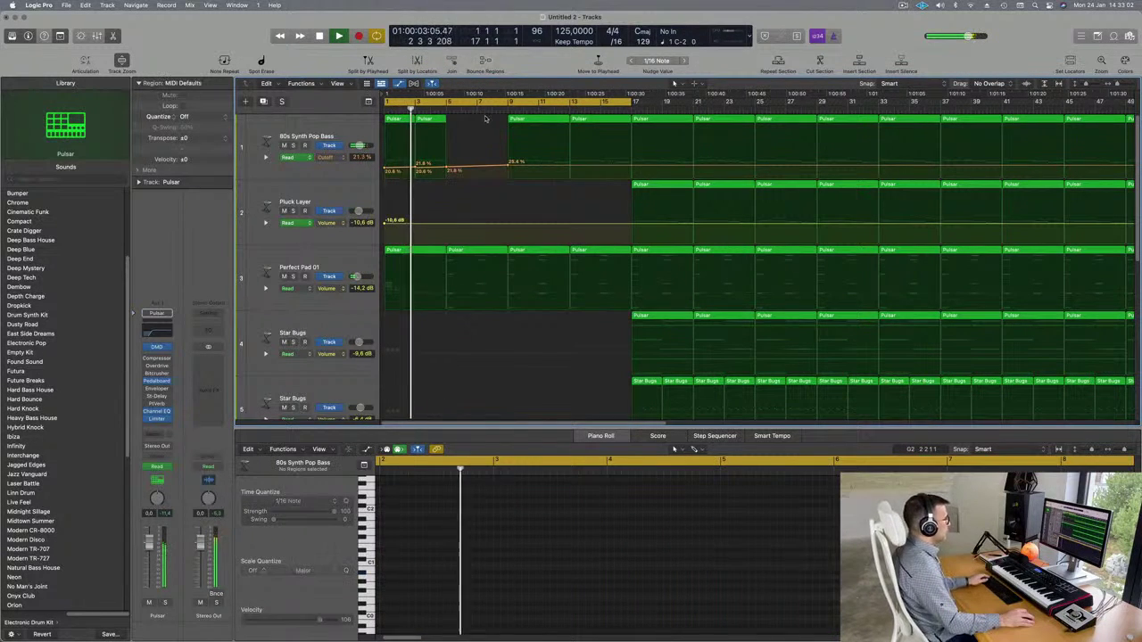
drag(486, 116, 630, 115)
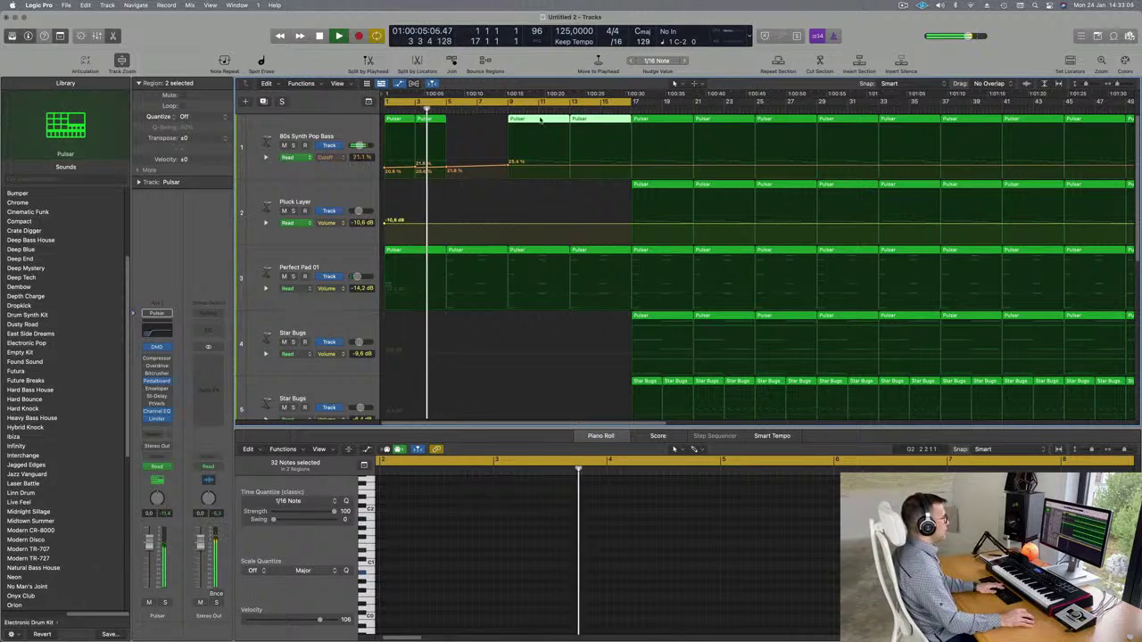
key(Delete)
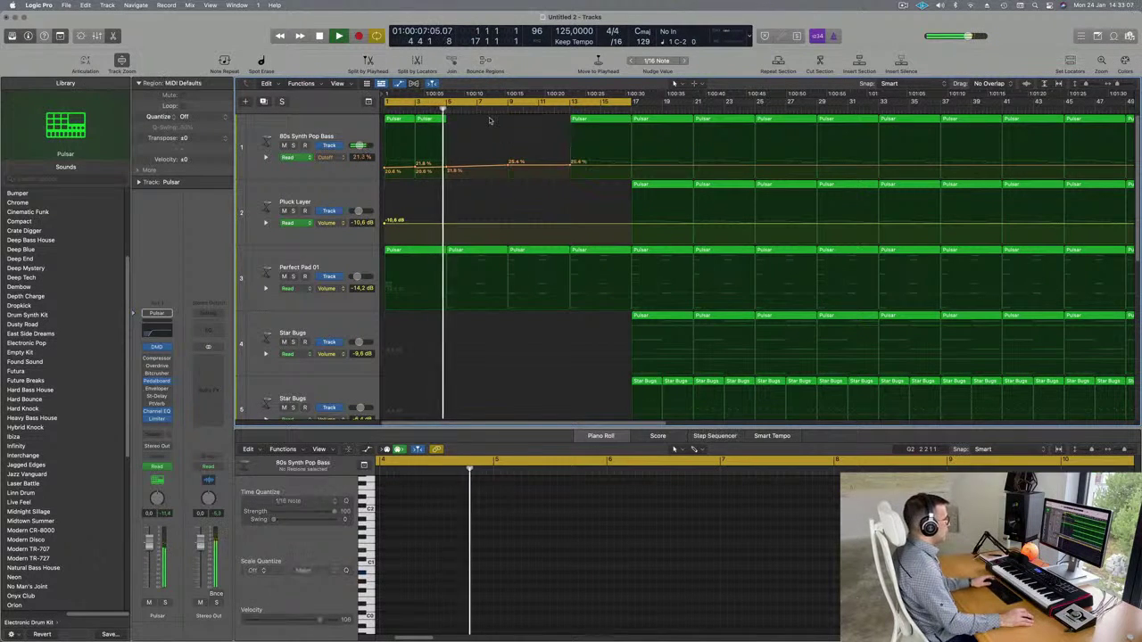
Repeat the two two-bar bass regions to fill bars 5 to 12, undo the surplus repeat and restart playback.
drag(379, 123, 381, 122)
key(space)
key(super+r)
key(super+r)
key(super+r)
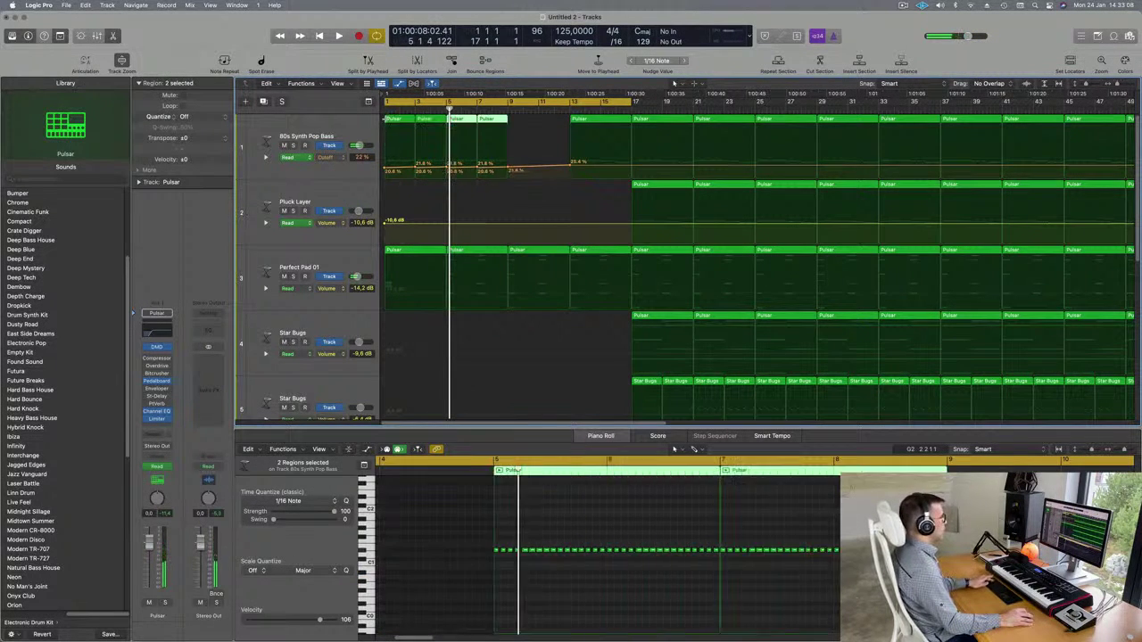
key(super+z)
key(space)
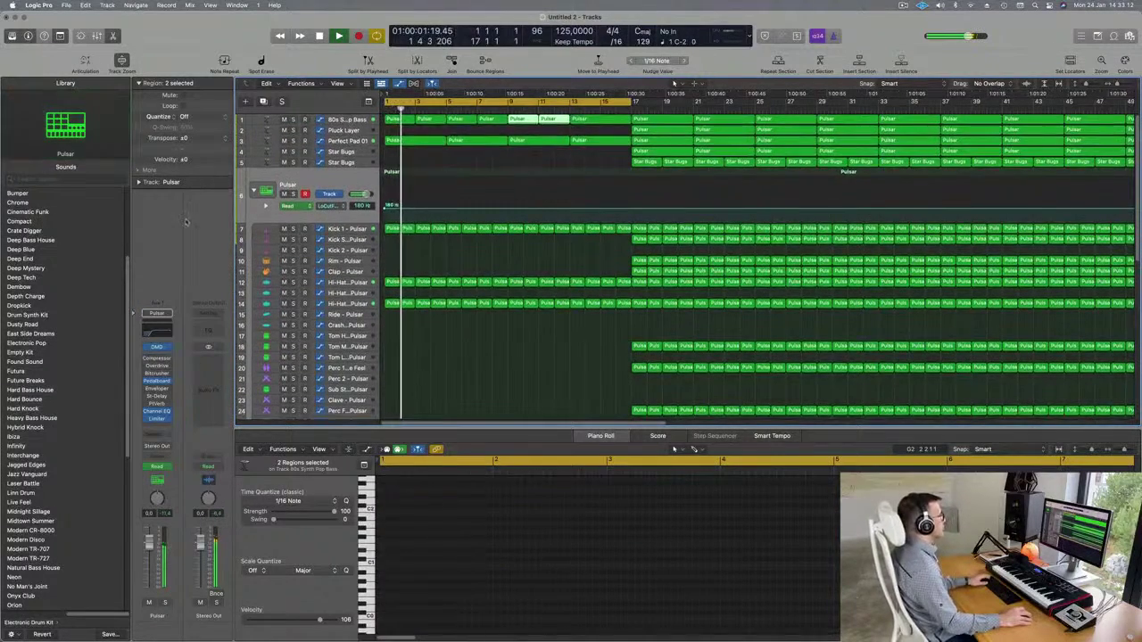
Reshape the bass track's cutoff automation to rise from bar 1 to bar 5 and drop to 14.1 % there, replaying the intro.
click(345, 120)
key(Return)
mouse_move(385, 161)
mouse_down()
mouse_move(572, 169)
mouse_move(387, 159)
mouse_move(450, 162)
mouse_up()
key(Return)
key(Return)
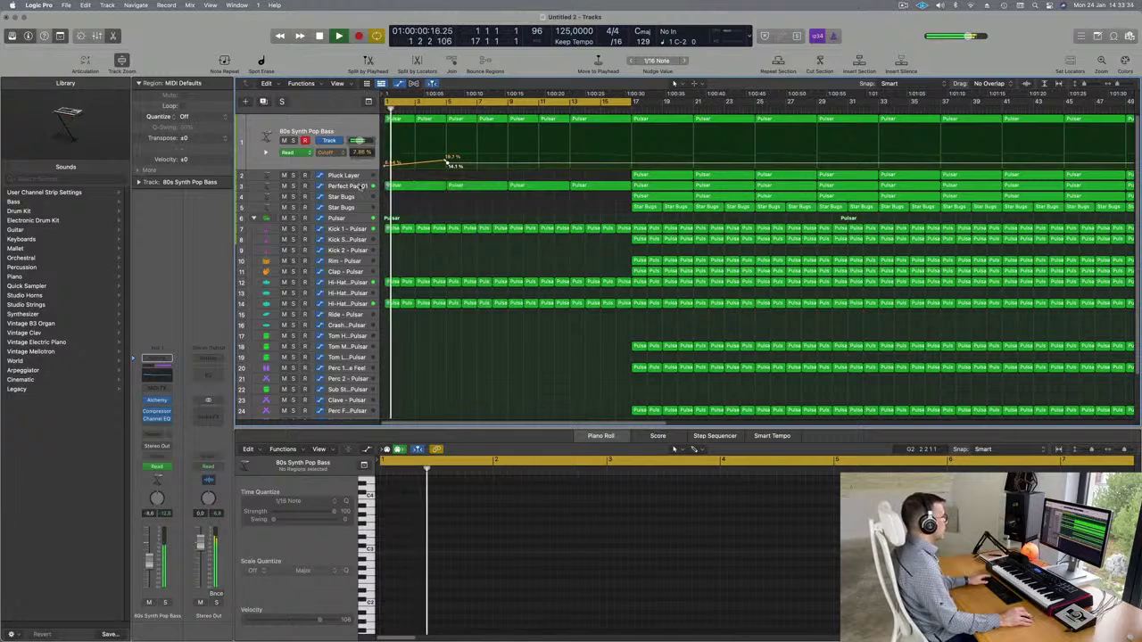
Delete the Perfect Pad 01 regions in bars 5 to 16.
click(446, 185)
click(477, 142)
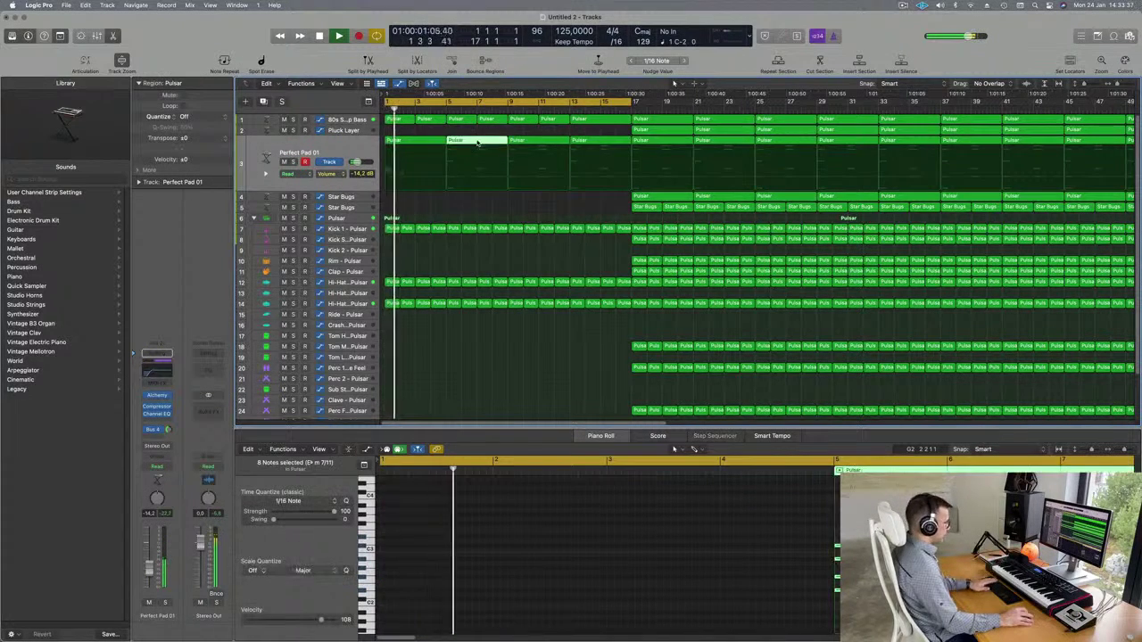
key(Delete)
drag(588, 133, 536, 145)
key(Delete)
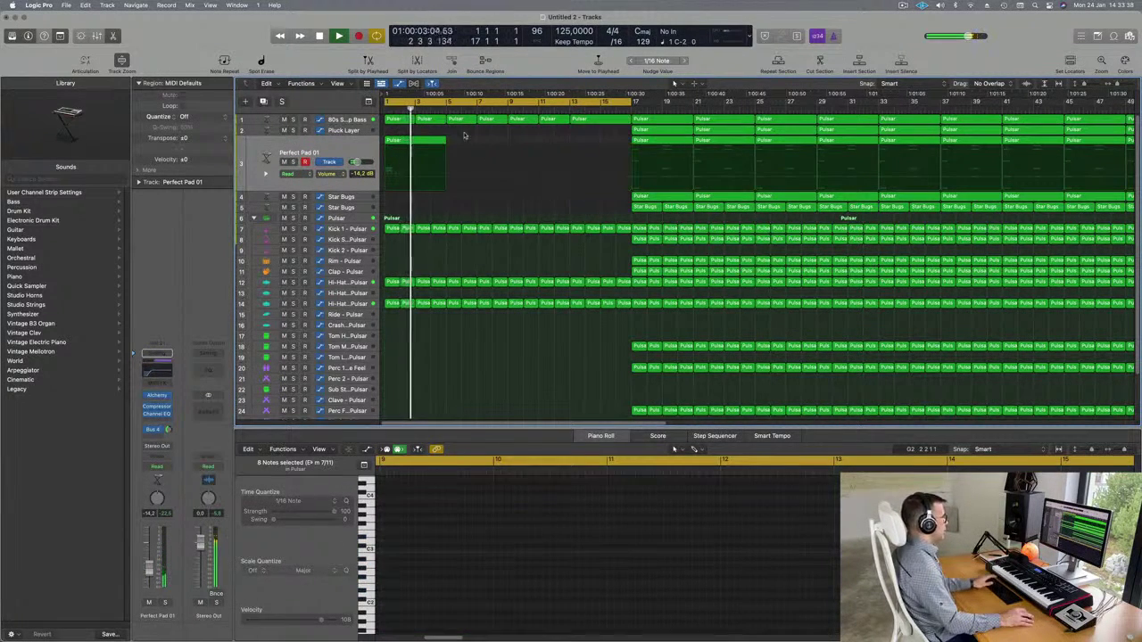
Copy the first Perfect Pad 01 region to fill bars 5 to 16 and replay the intro from the beginning.
click(438, 140)
drag(435, 143, 537, 148)
scroll(509, 204, down, 3)
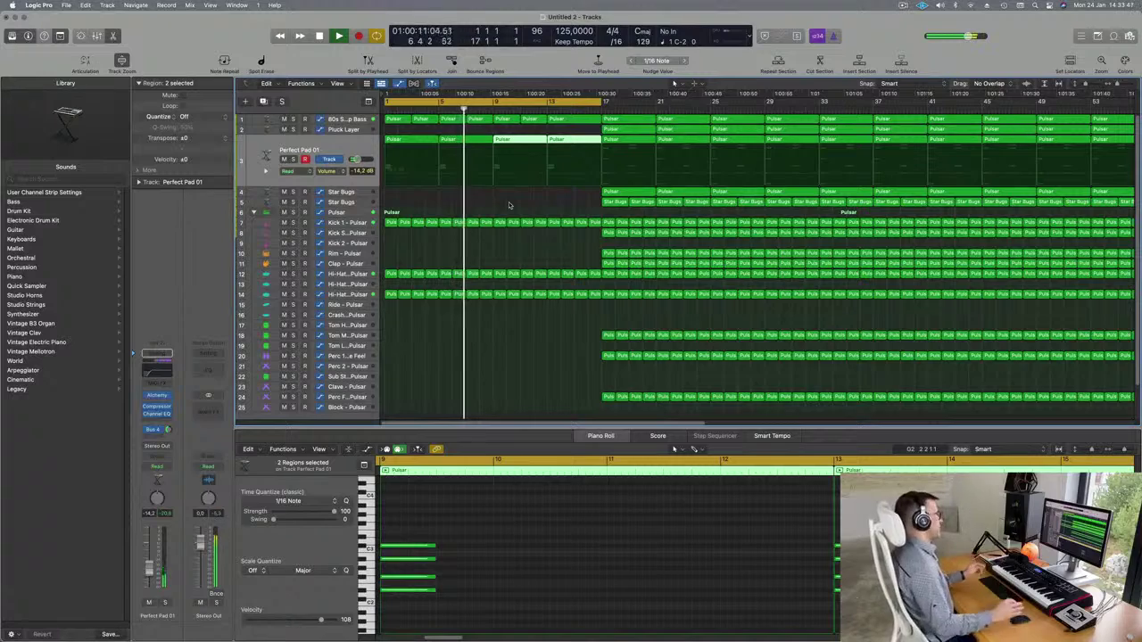
scroll(466, 219, down, 2)
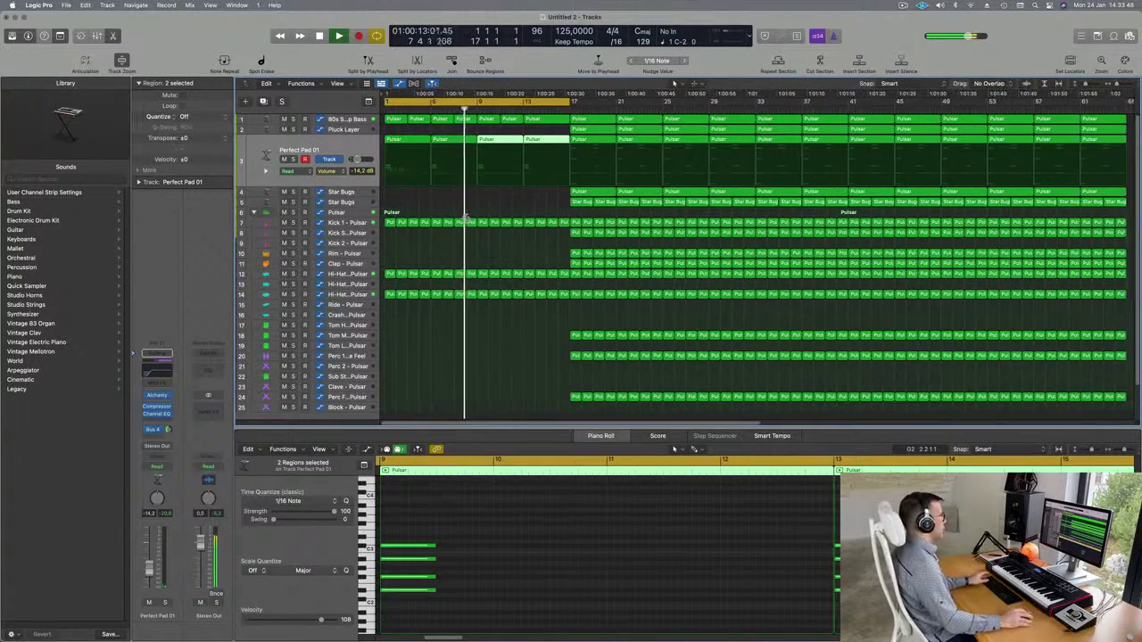
key(Return)
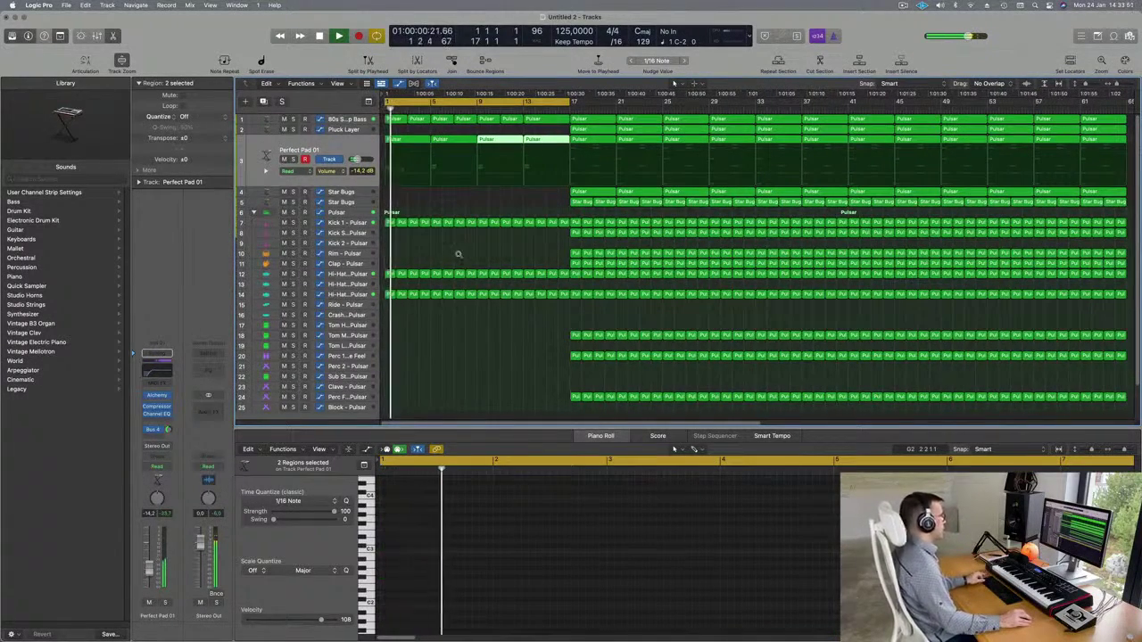
scroll(457, 255, up, 2)
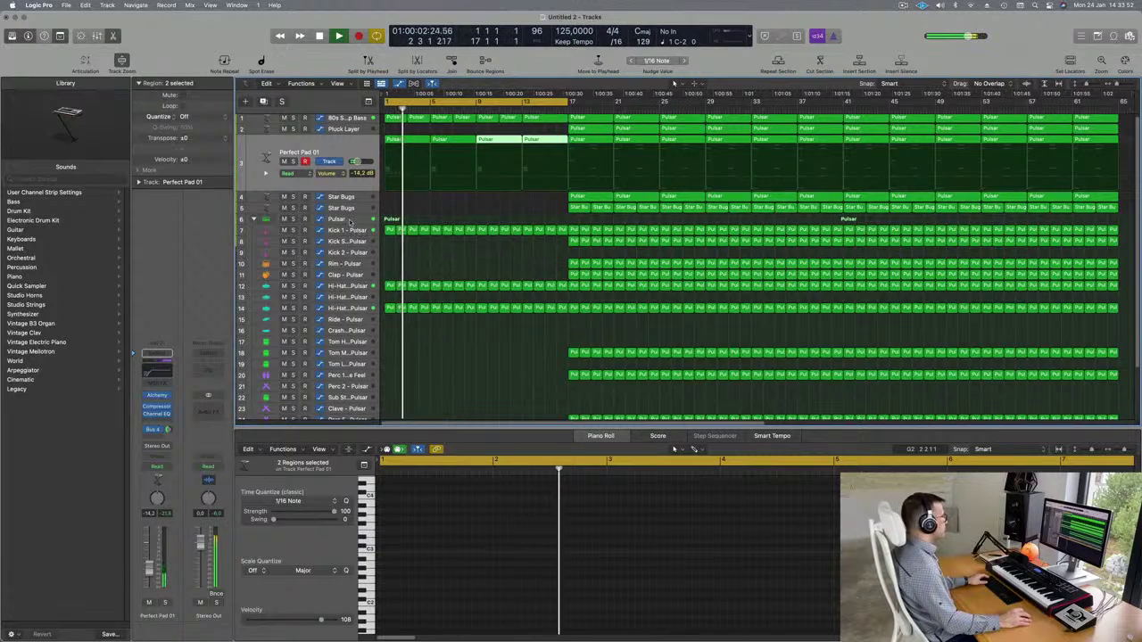
Add a low cut automation ramp on the Pulsar track, falling from 180 Hz to 20 Hz at bar 5.
click(348, 220)
key(Return)
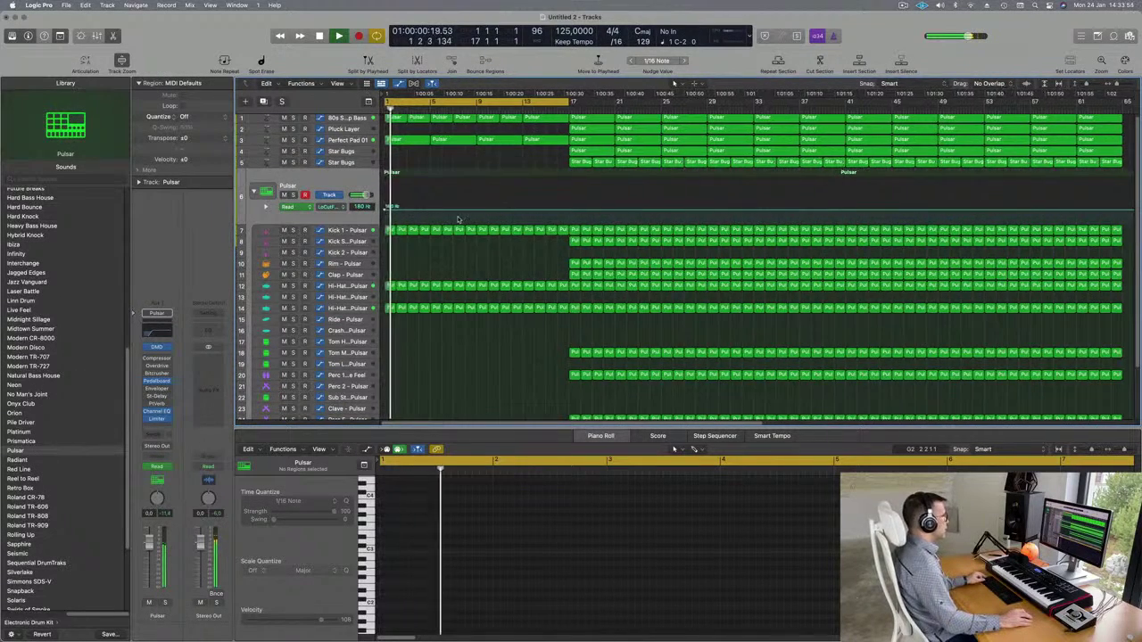
scroll(458, 219, up, 2)
click(466, 212)
drag(474, 214, 475, 222)
click(483, 212)
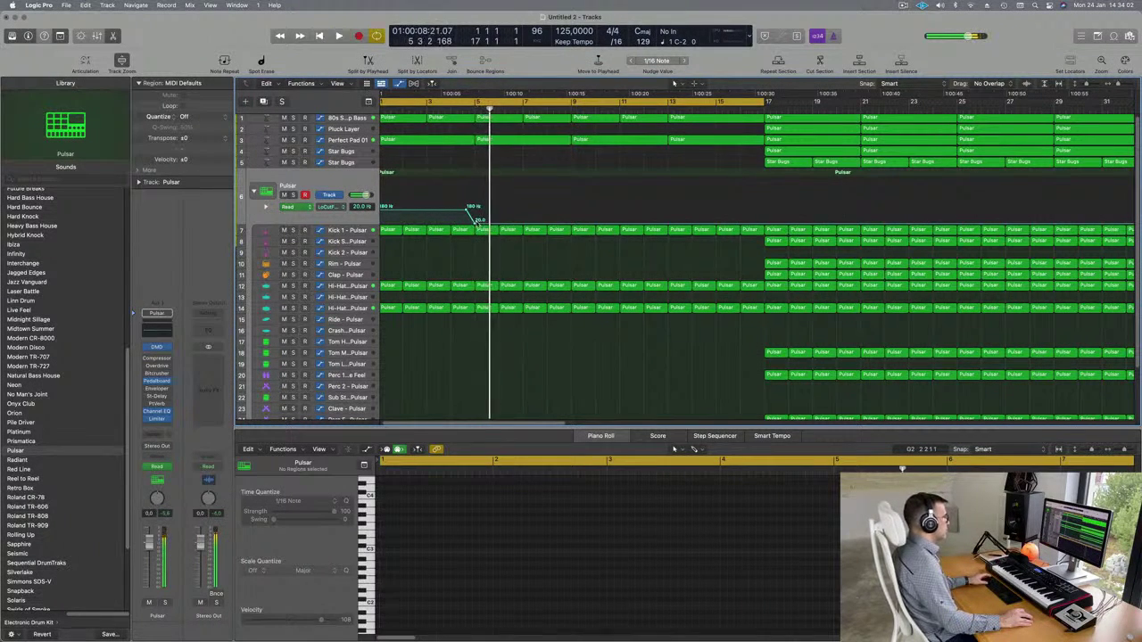
Start the low cut ramp at about bar 4 and bring the filter back up to 181 Hz at bar 5.
drag(488, 222, 463, 212)
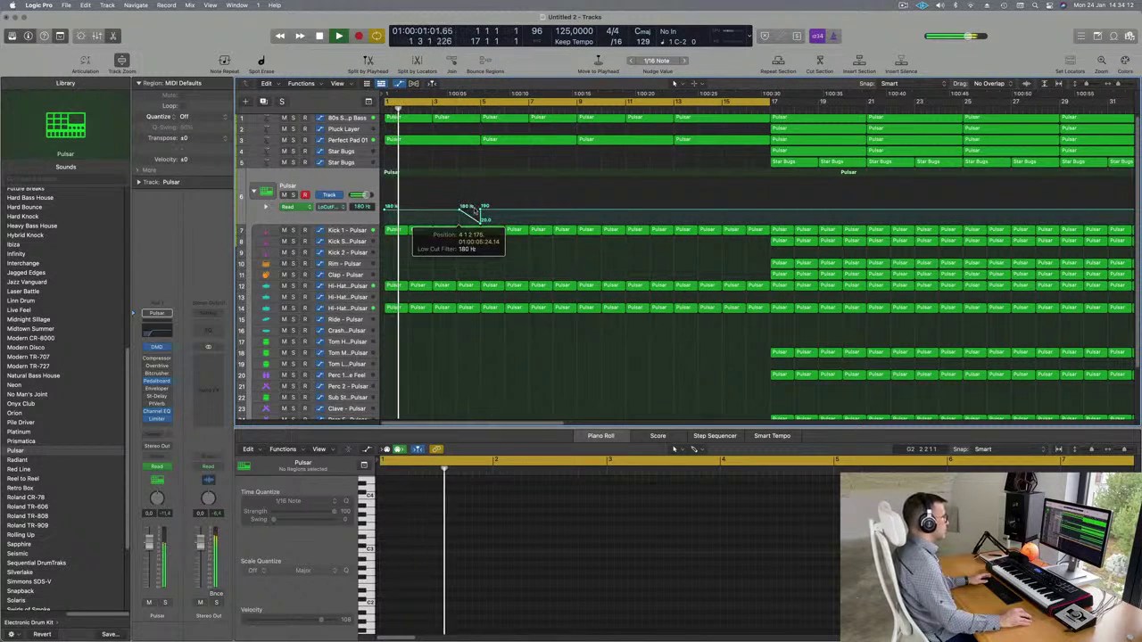
drag(483, 208, 480, 210)
key(super+Left)
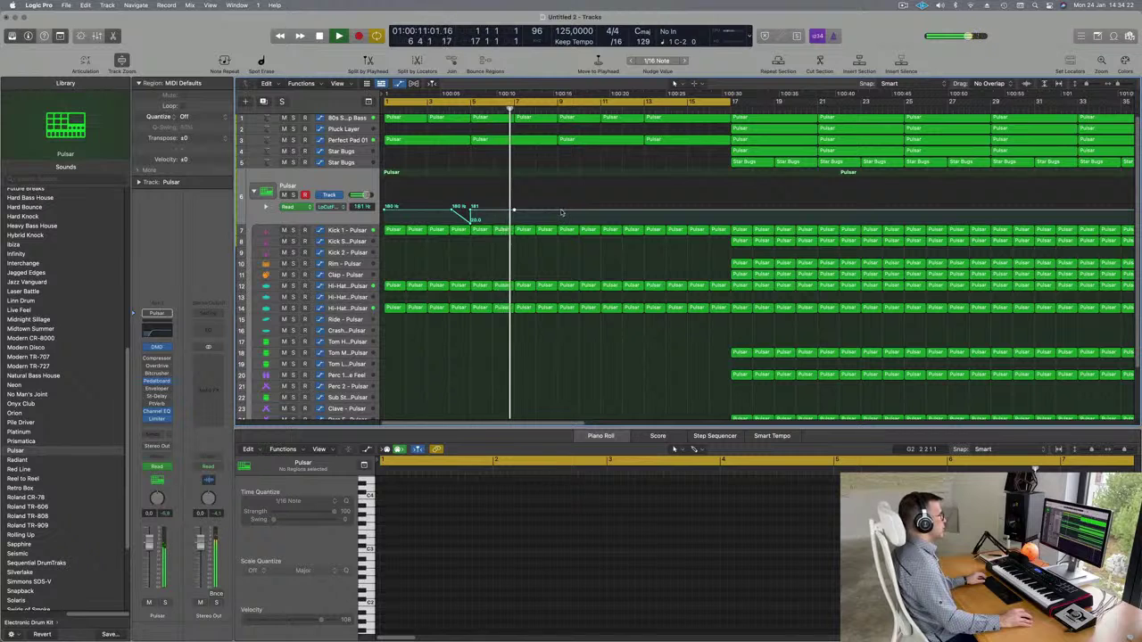
Draw a second low cut ramp on the Pulsar track, from 181 Hz at bar 7 down to 20 Hz at bar 9.
drag(561, 213, 558, 221)
key(super+Left)
scroll(552, 248, down, 5)
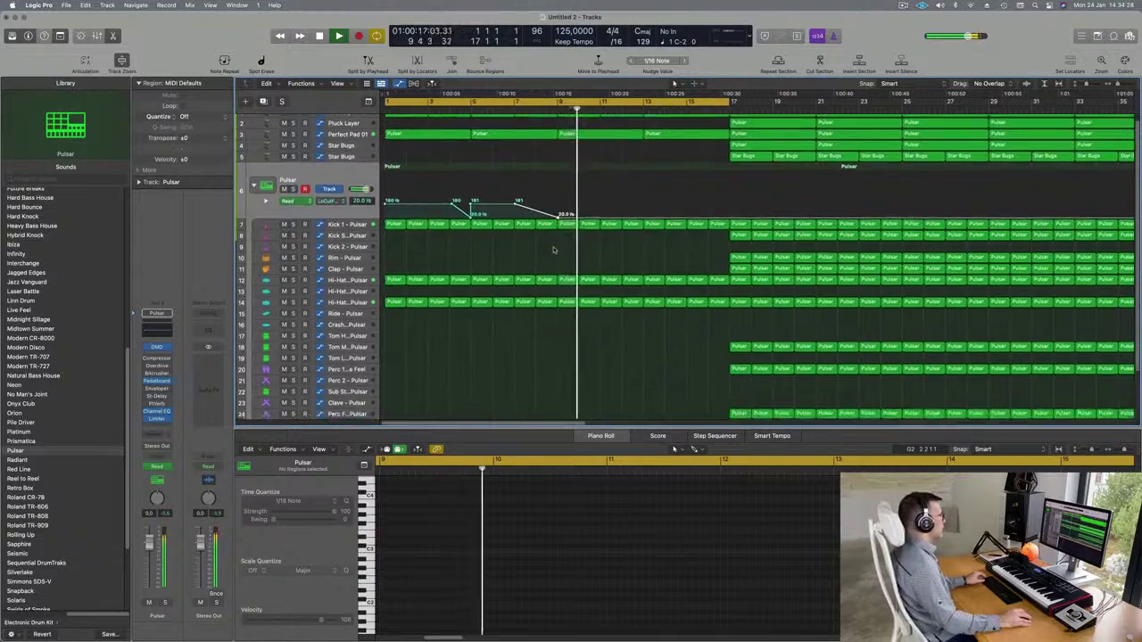
key(super+Left)
key(super+Left)
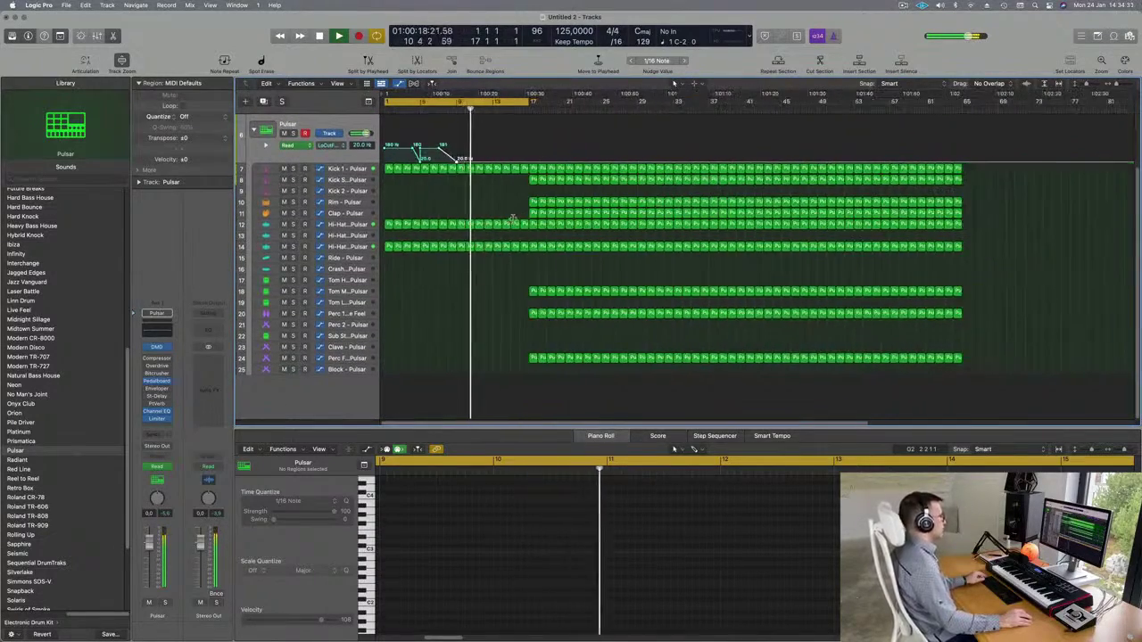
Replay the intro from the beginning and review the automation on the 80s Synth Pop Bass and Pulsar tracks.
scroll(495, 158, up, 5)
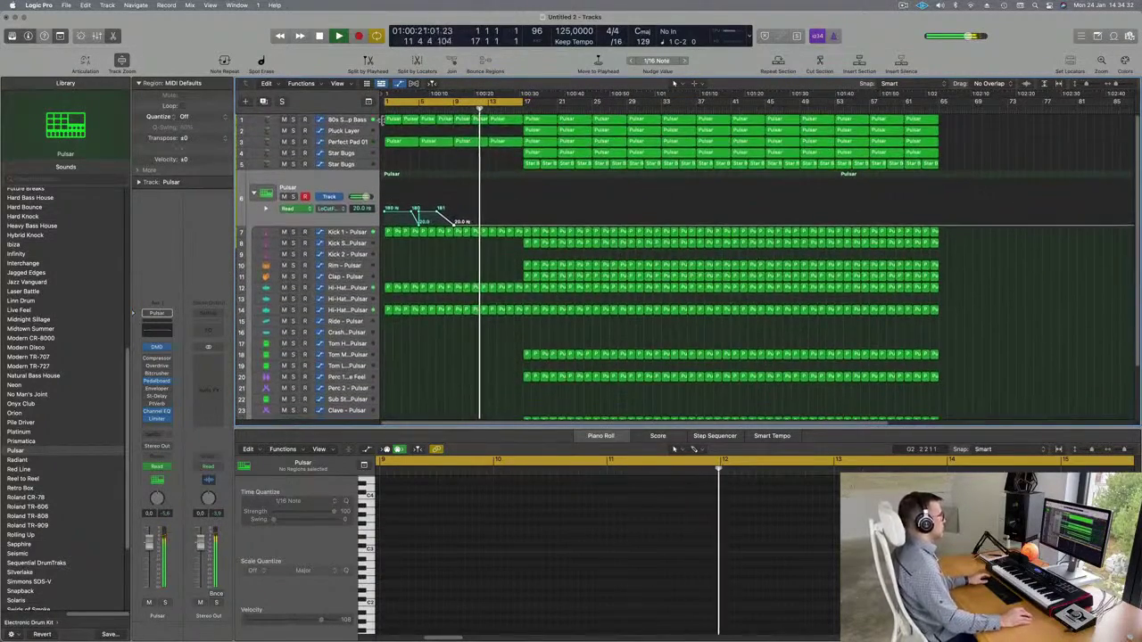
click(356, 119)
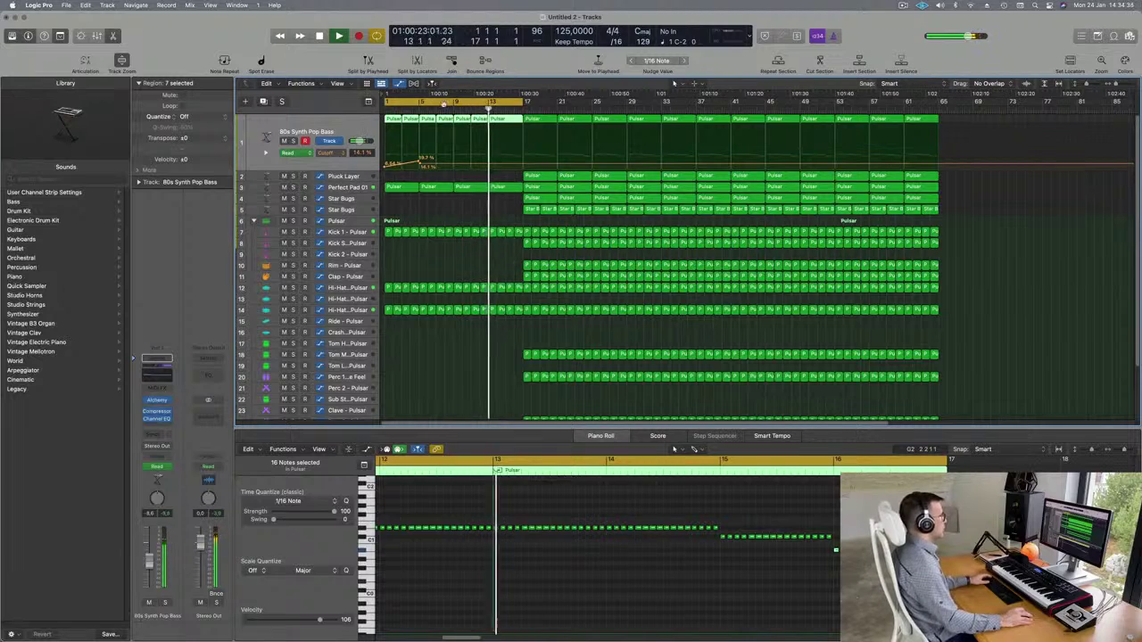
key(Return)
scroll(433, 178, up, 5)
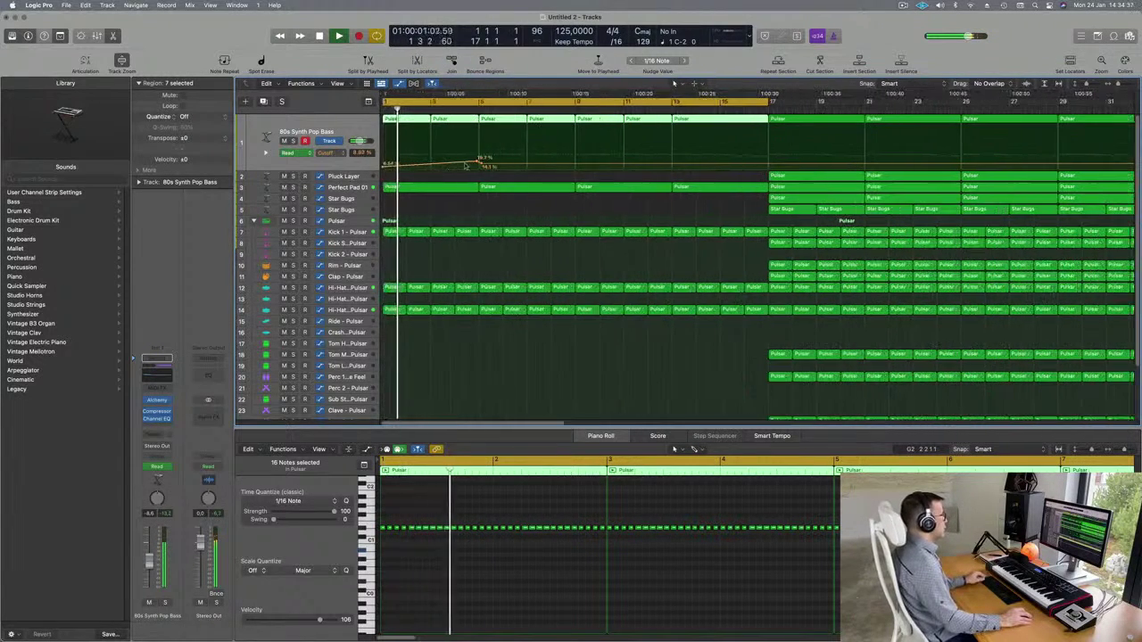
click(347, 221)
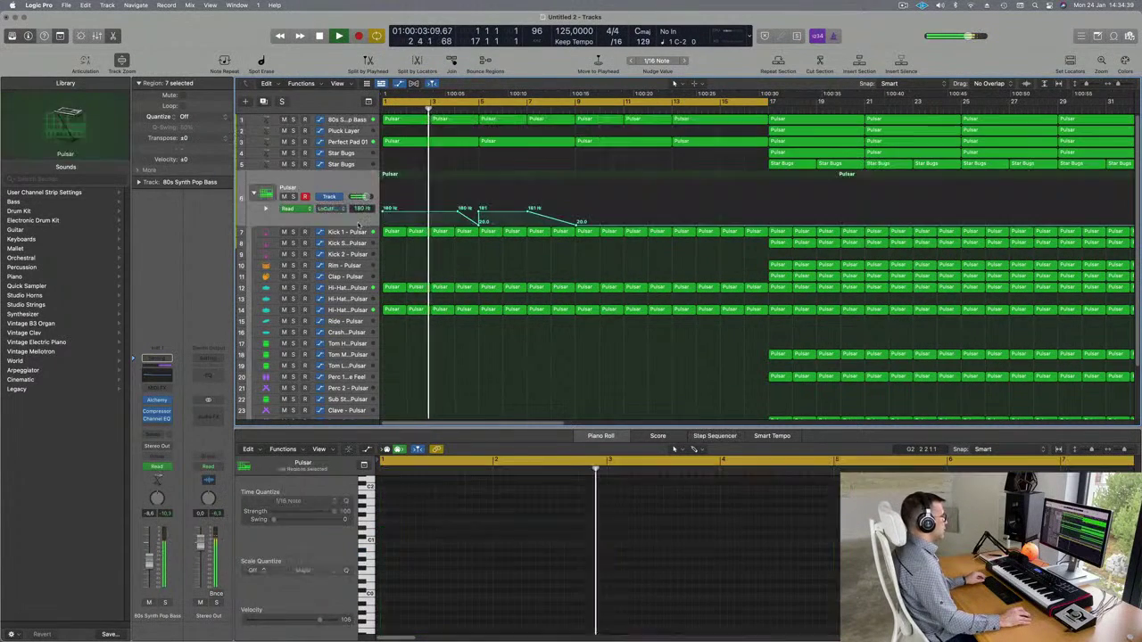
click(355, 144)
click(349, 120)
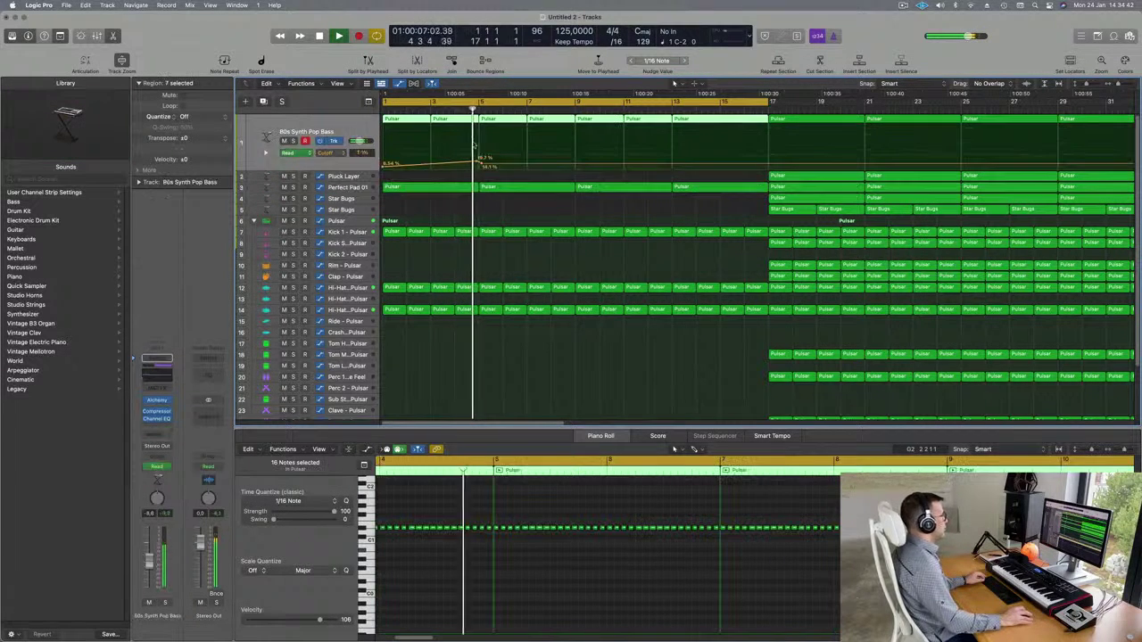
Extend the bass cutoff automation to reach 31.7 % at bar 9, peak at 39.1 % at bar 13 and fall until bar 17.
drag(575, 164, 670, 152)
click(573, 164)
drag(769, 155, 766, 160)
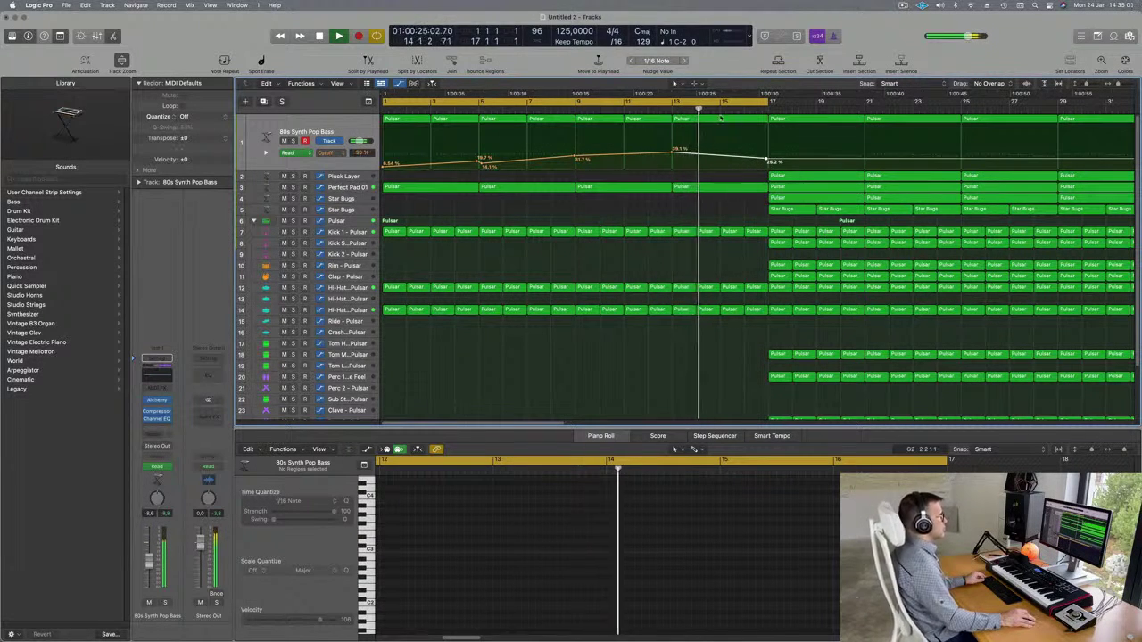
Delete the Perfect Pad 01 region and the regions on both playing hi-hat tracks between bars 13 and 17.
click(680, 187)
key(Delete)
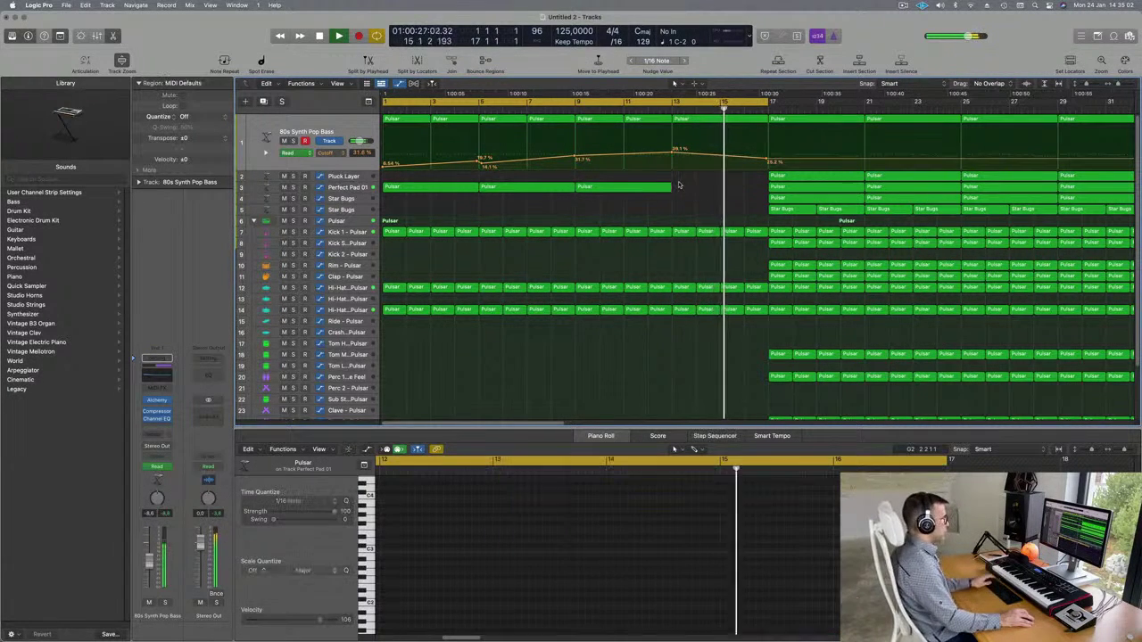
scroll(691, 204, down, 1)
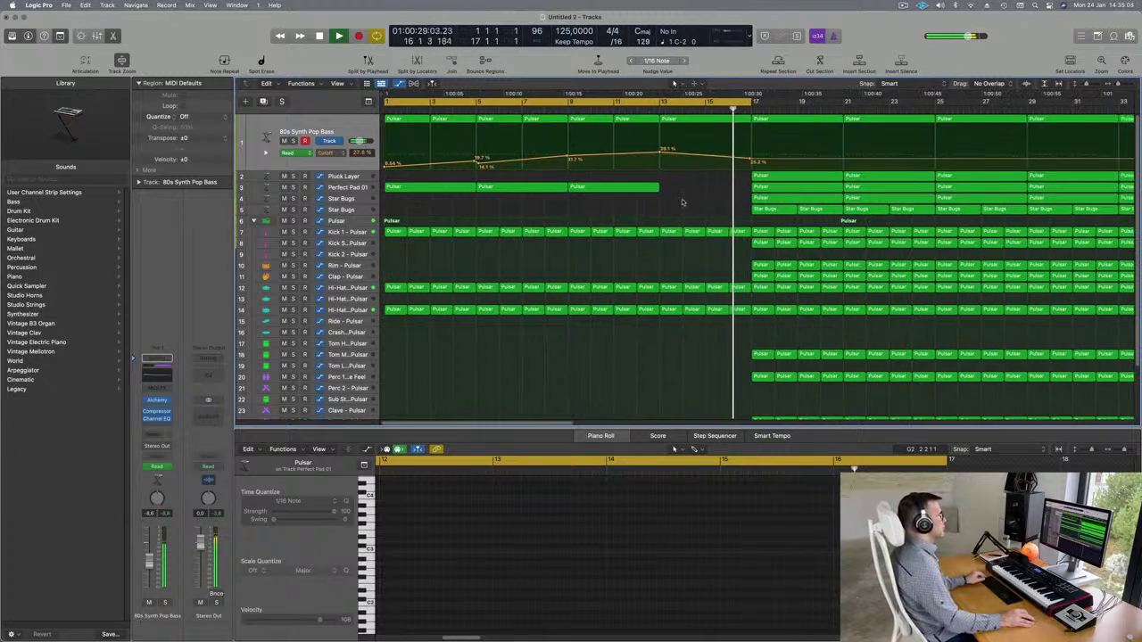
scroll(654, 149, down, 2)
click(594, 109)
scroll(599, 211, down, 1)
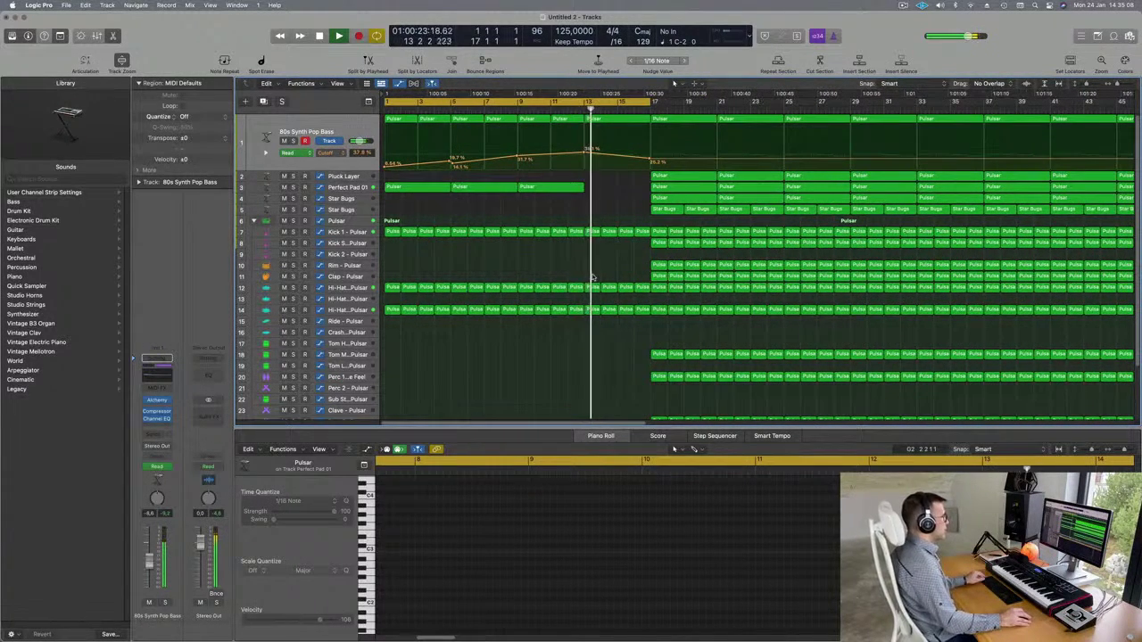
drag(588, 277, 648, 327)
key(Delete)
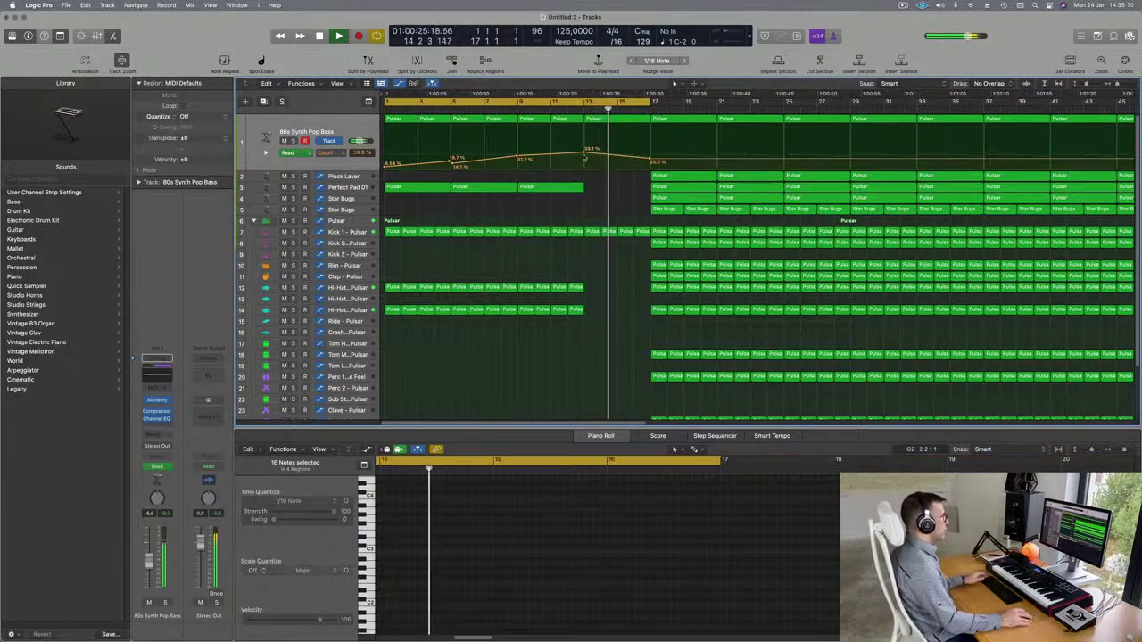
Replay the lead-in to bar 17 from about bar 12, and review the thinned intro from the beginning.
click(566, 108)
scroll(592, 249, down, 2)
scroll(557, 253, down, 3)
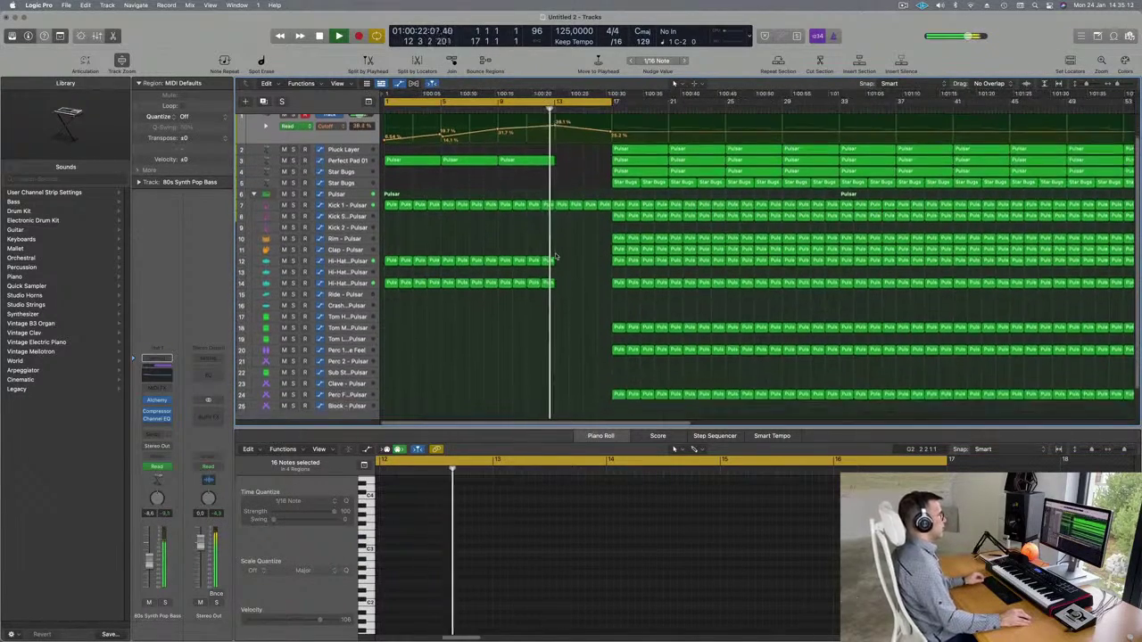
scroll(559, 255, up, 5)
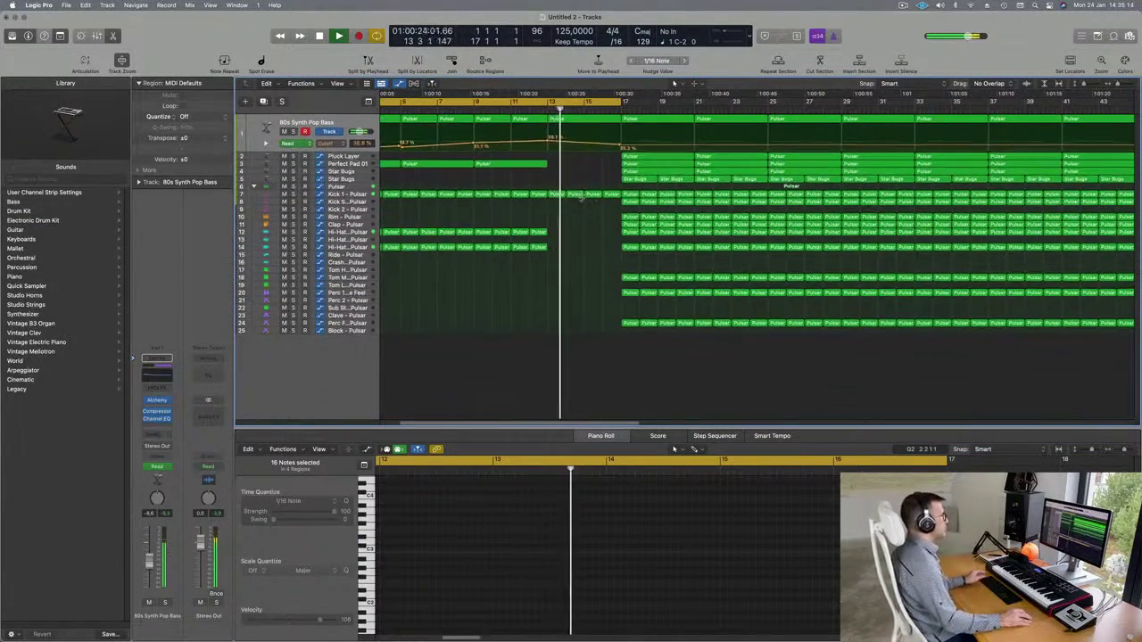
scroll(579, 222, up, 3)
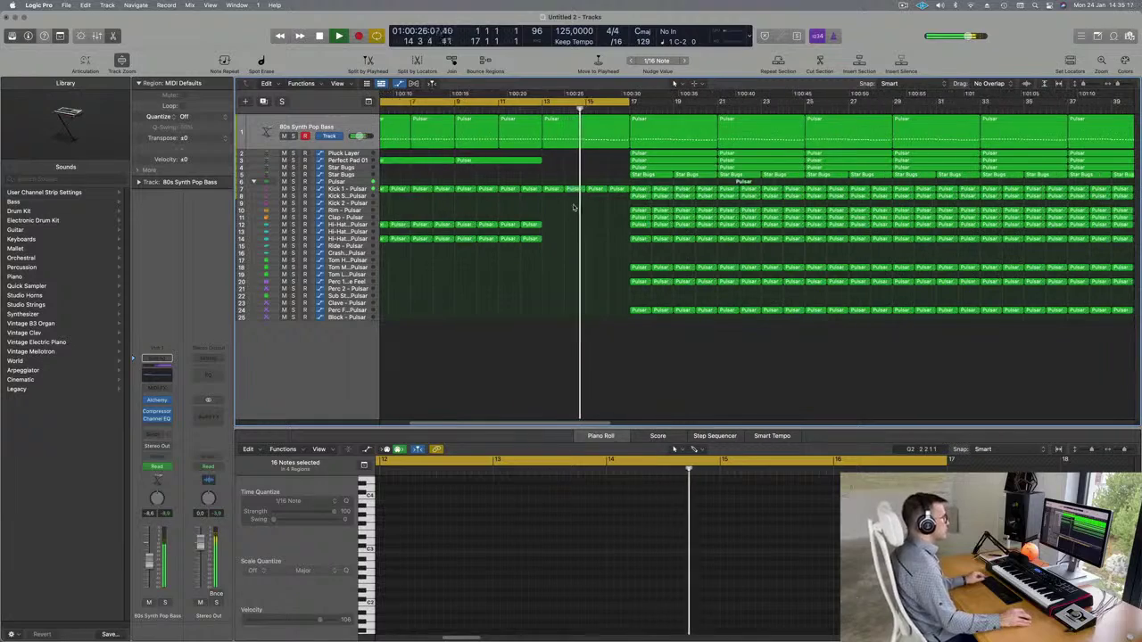
scroll(578, 222, down, 4)
scroll(578, 223, down, 3)
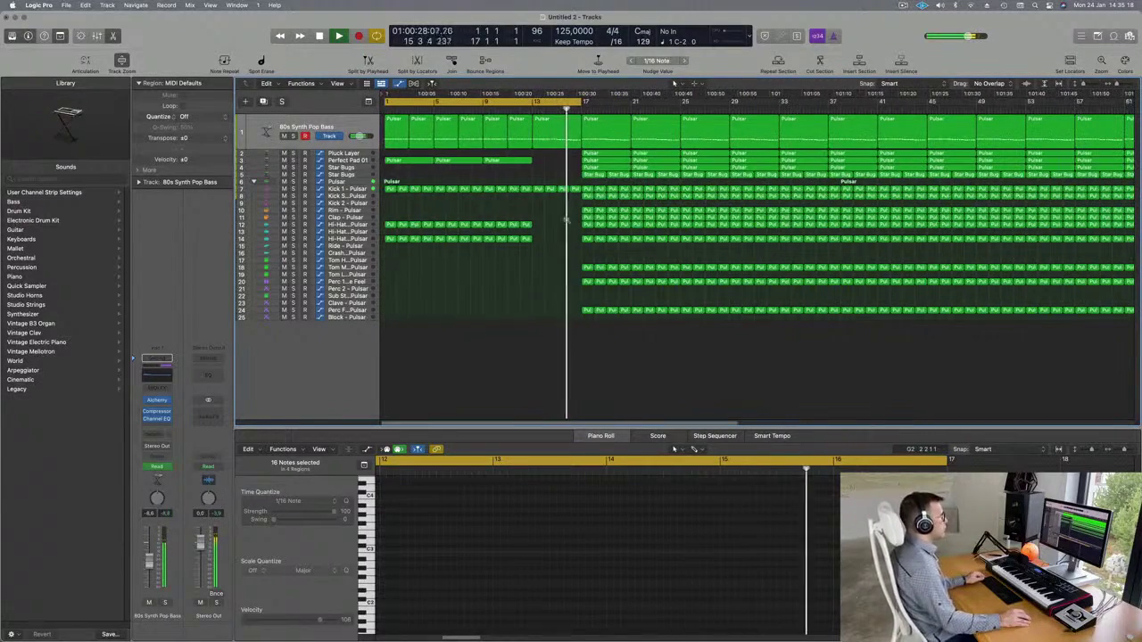
scroll(544, 223, down, 2)
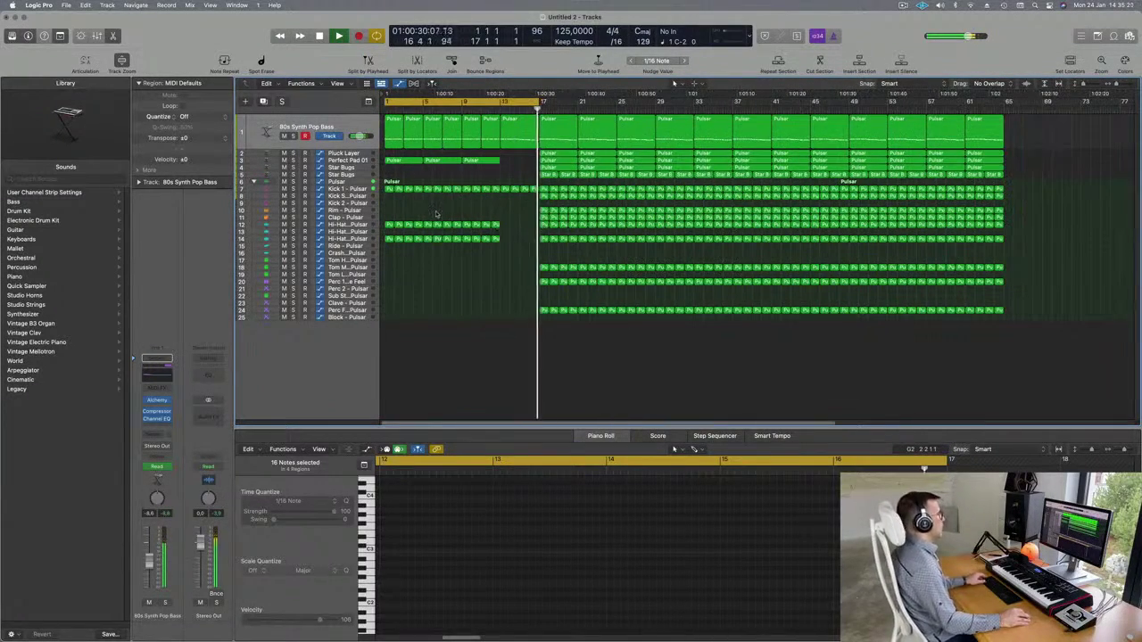
key(Return)
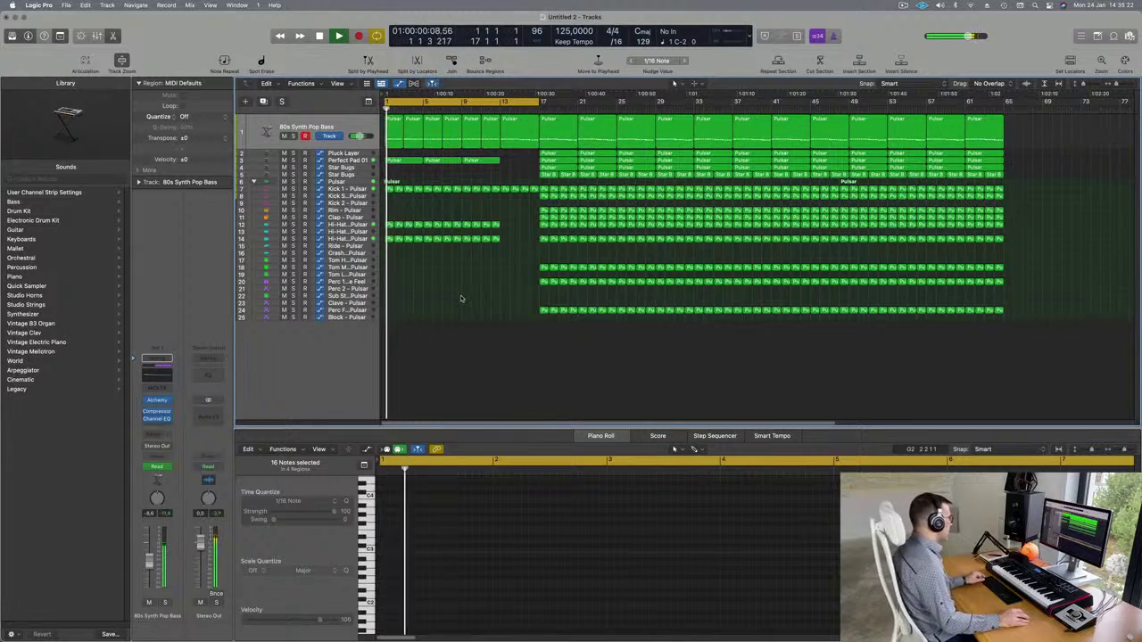
scroll(461, 298, up, 5)
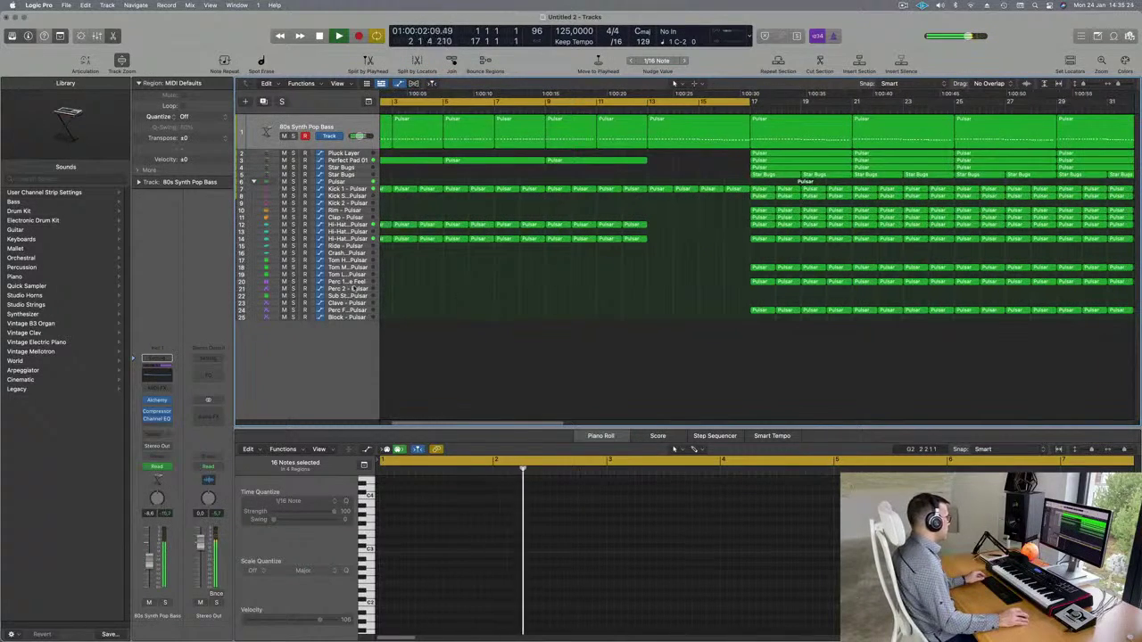
scroll(472, 270, up, 2)
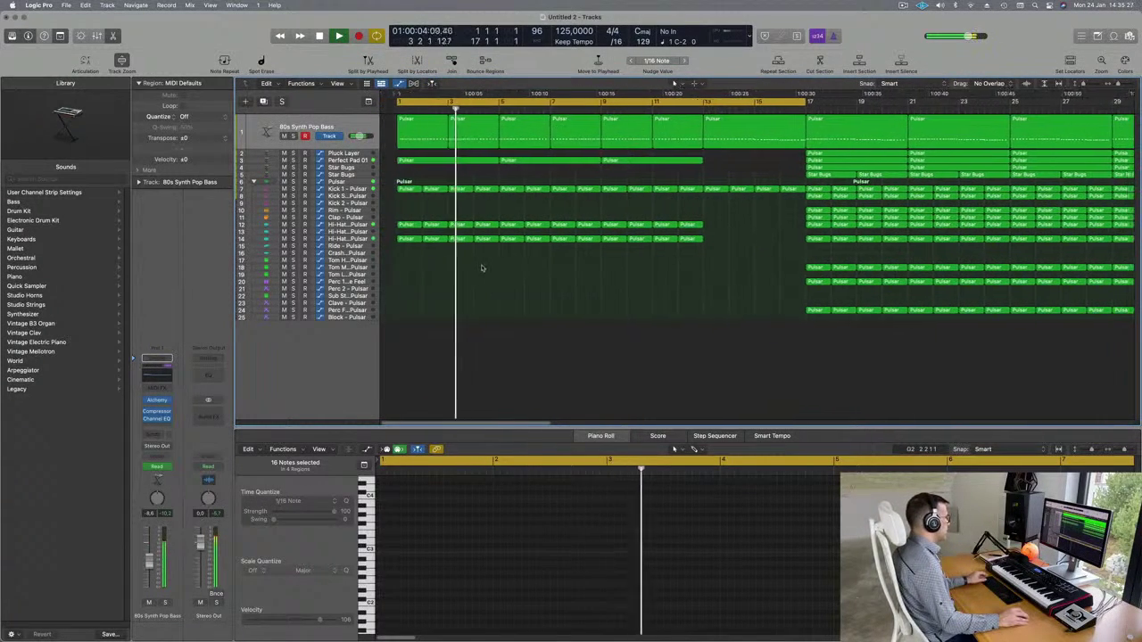
Copy the first hi-hat region onto the Crash FX track at bar 1 and reduce it to a single opening note.
click(393, 240)
drag(391, 255, 392, 256)
drag(419, 531, 345, 557)
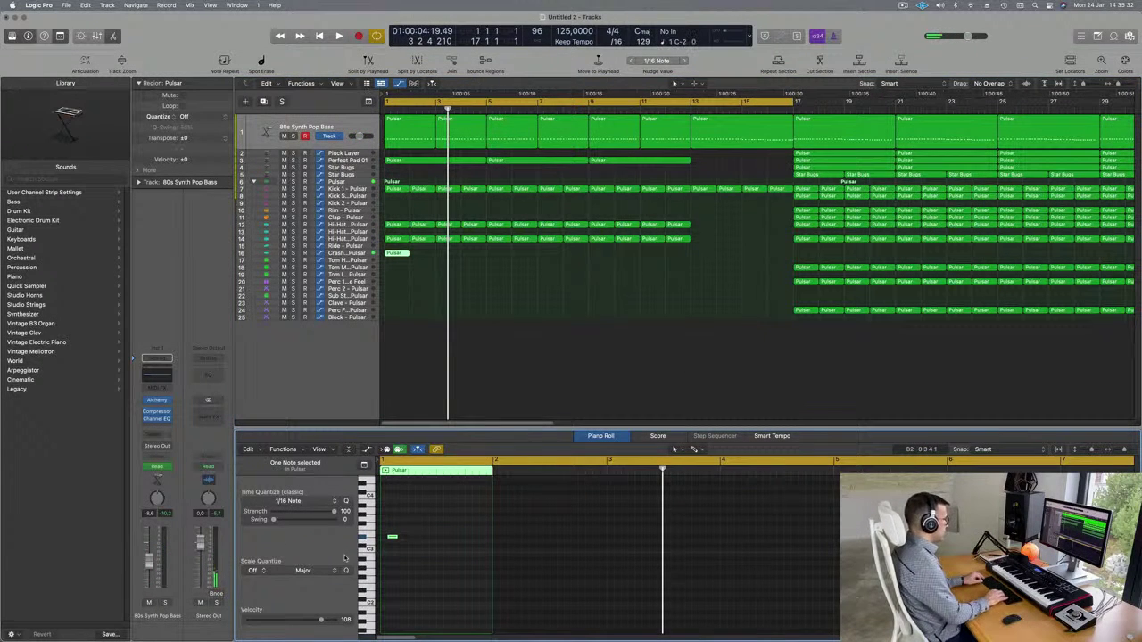
key(Return)
key(space)
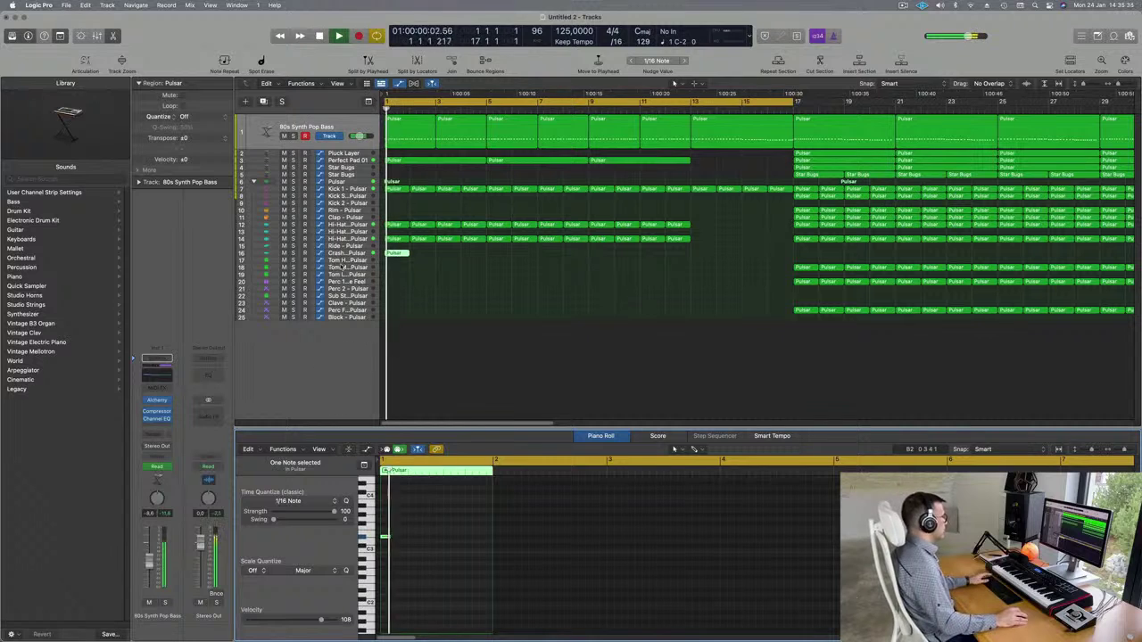
Copy the one-bar crash region from bar 1 to bar 13 on the Crash FX - Pulsar track.
click(345, 254)
key(Return)
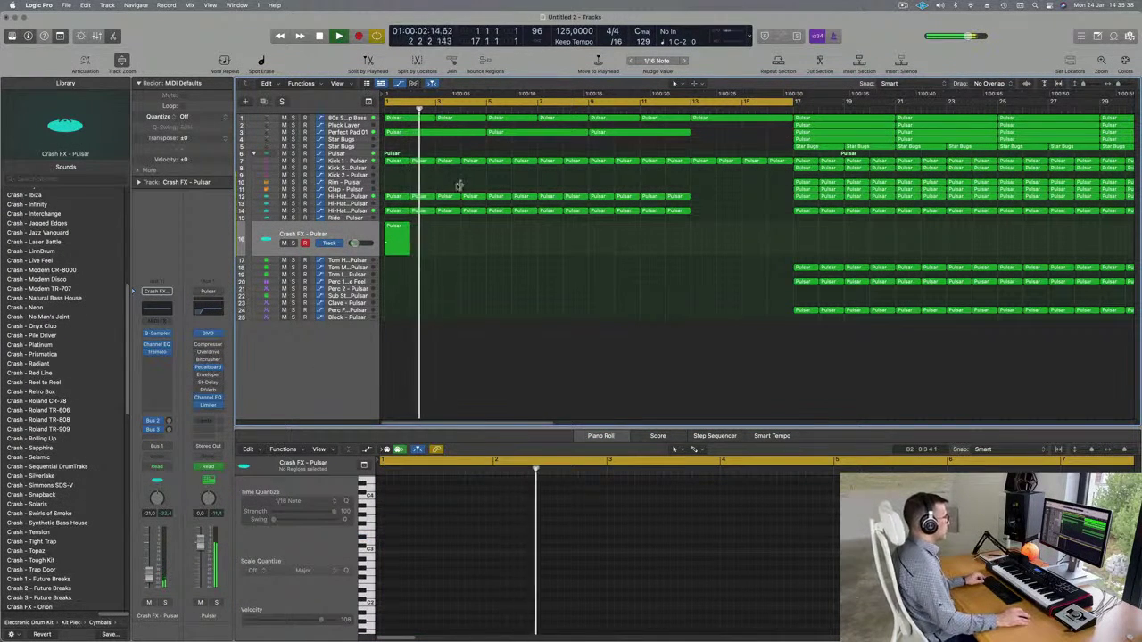
drag(396, 227, 702, 236)
key(super+Left)
key(super+Left)
key(super+Left)
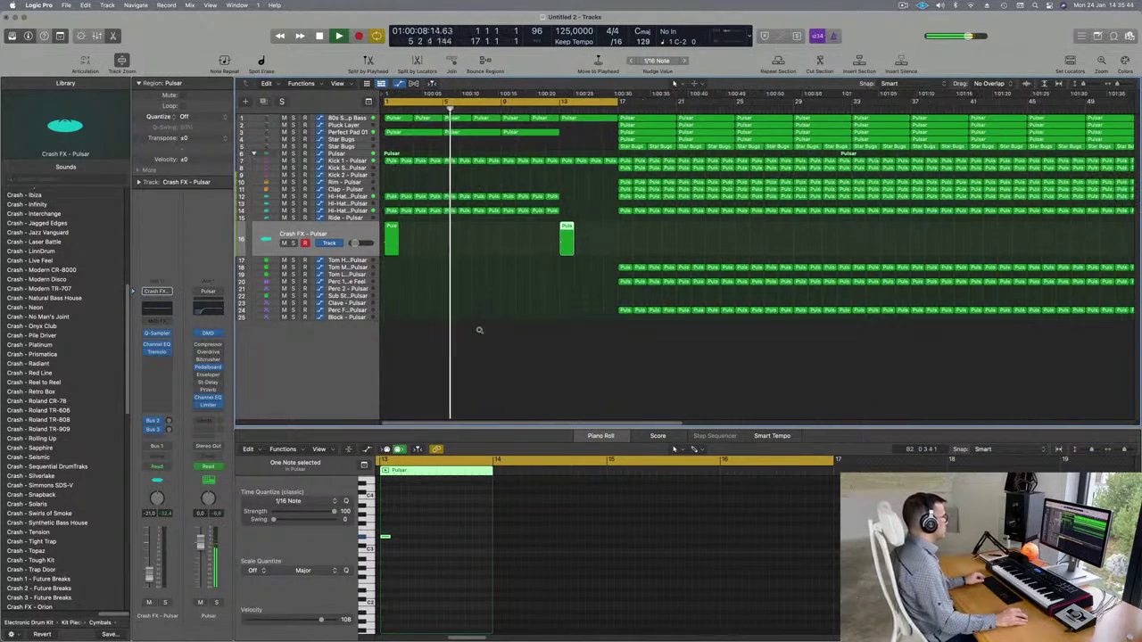
Copy the crash region from bar 1 to bar 9 on the Sub Stab - Pulsar track and play into it from about bar 8.
click(352, 296)
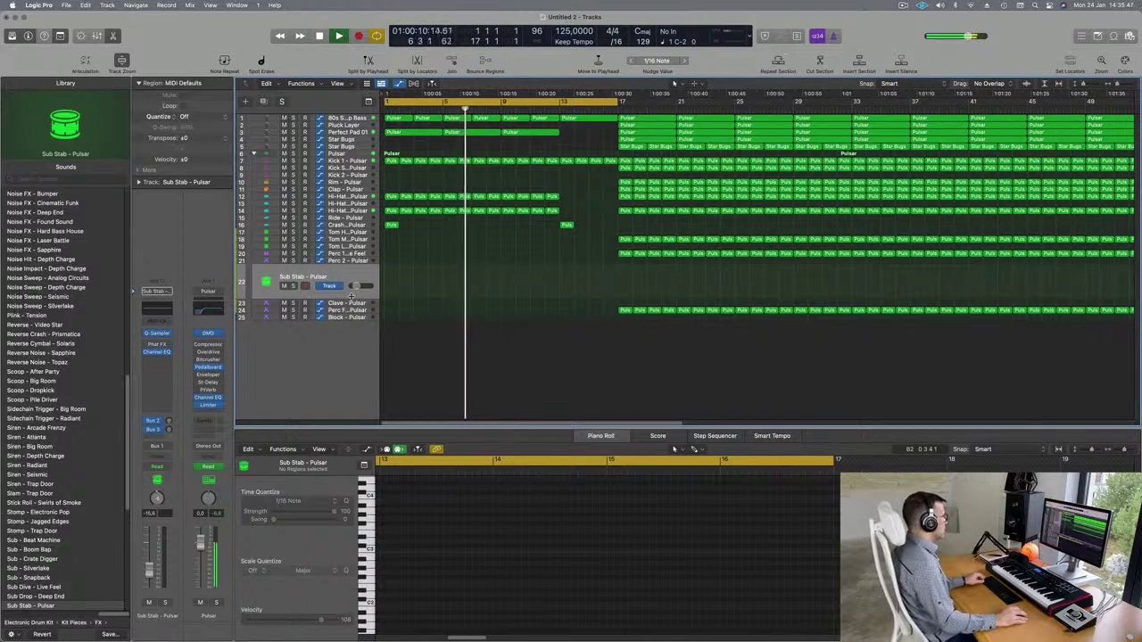
click(391, 226)
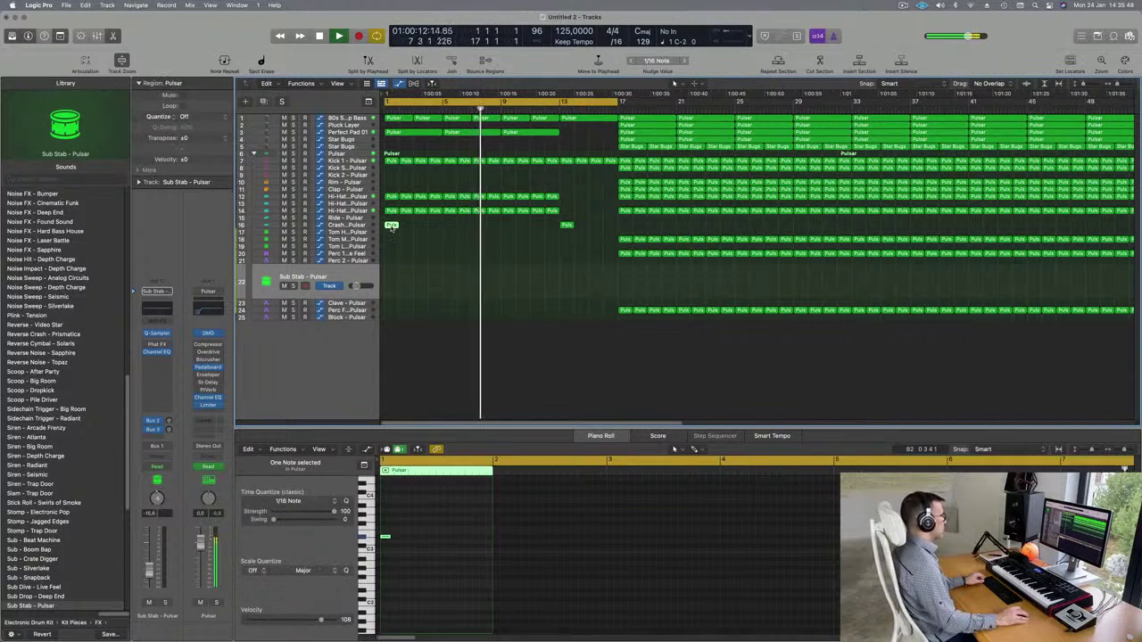
drag(391, 226, 510, 270)
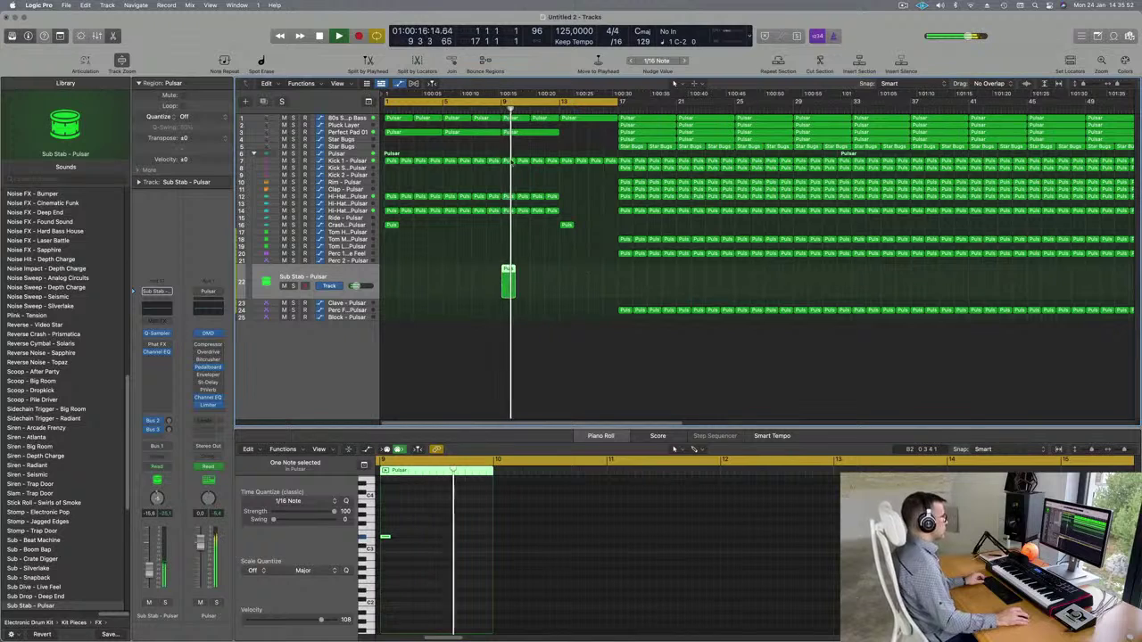
click(482, 110)
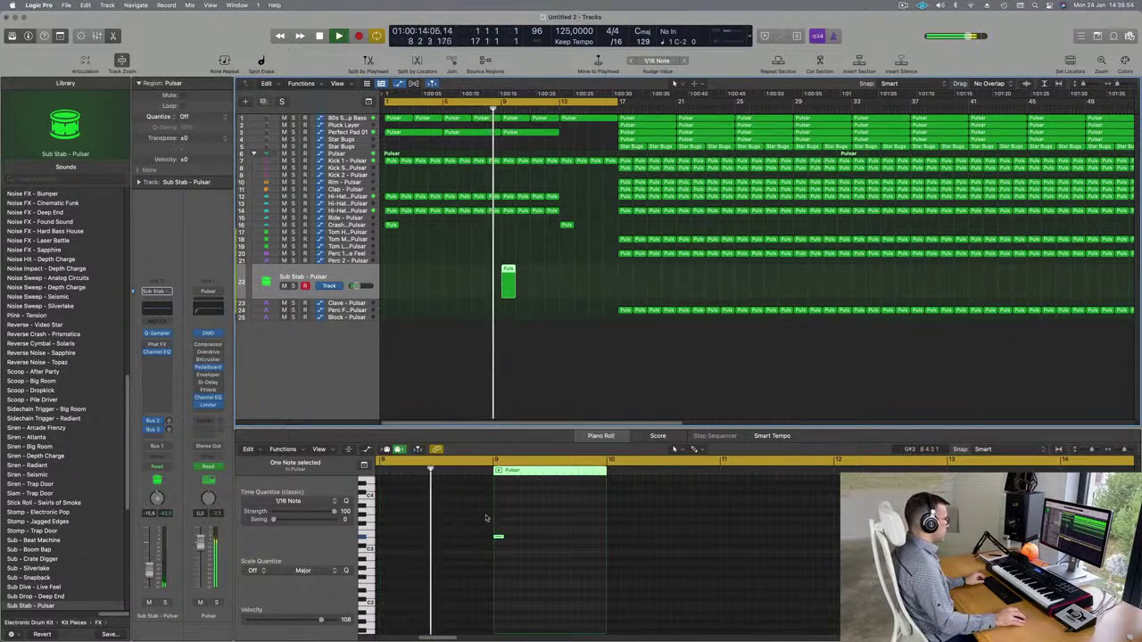
Try transposing the single Sub Stab note at bar 9 down two octaves.
drag(514, 522, 498, 542)
key(alt+shift+Down)
key(alt+shift+Down)
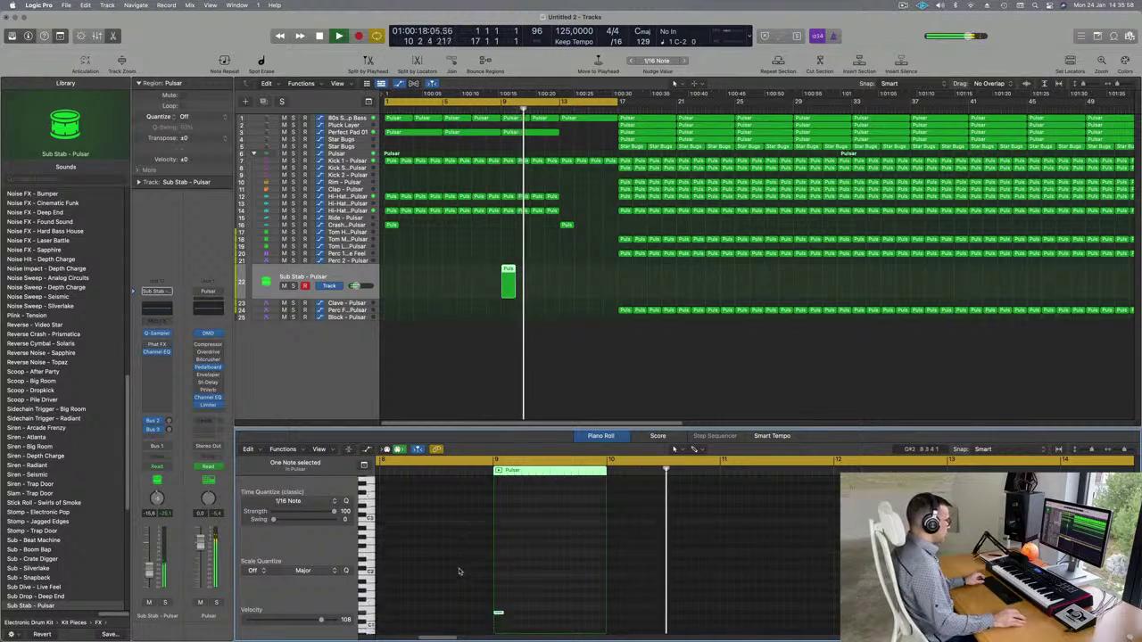
scroll(459, 571, up, 10)
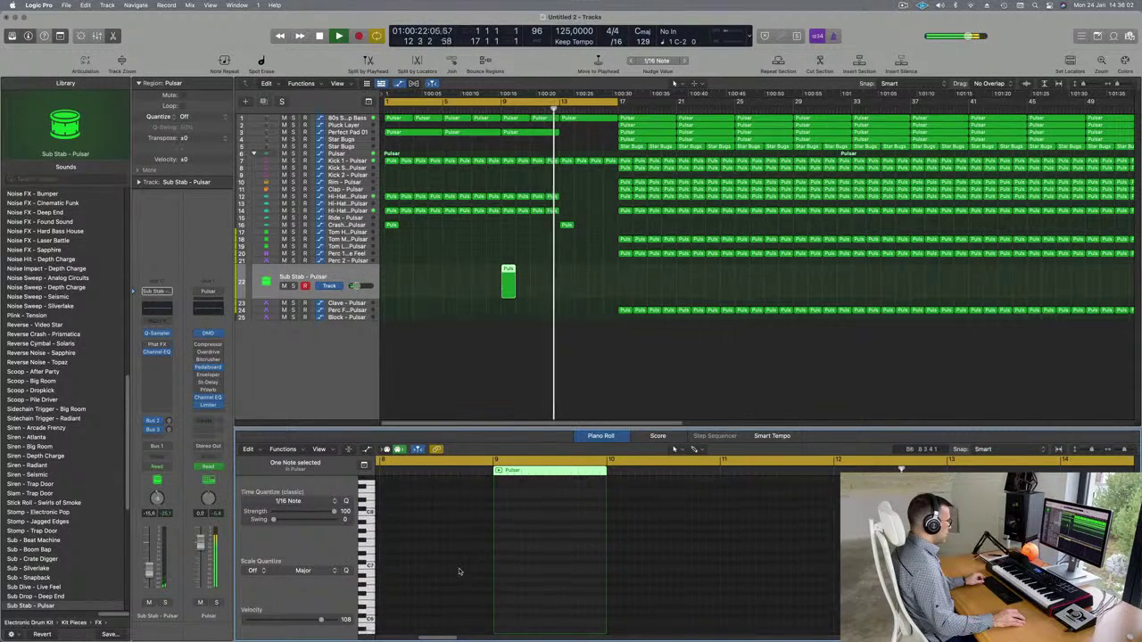
scroll(463, 567, up, 5)
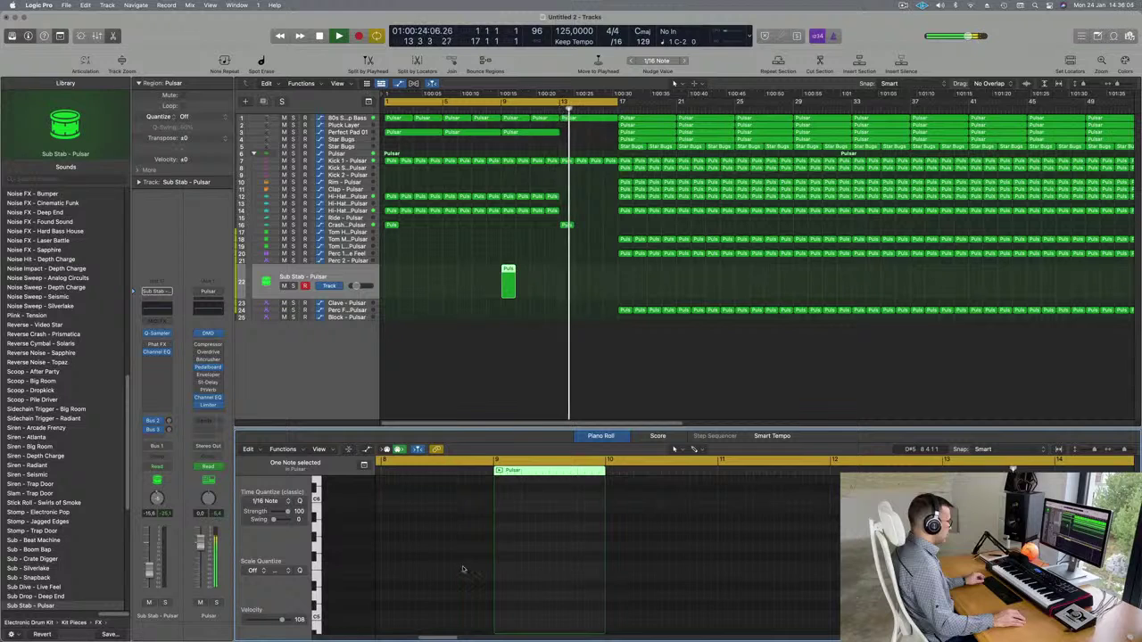
scroll(463, 570, down, 12)
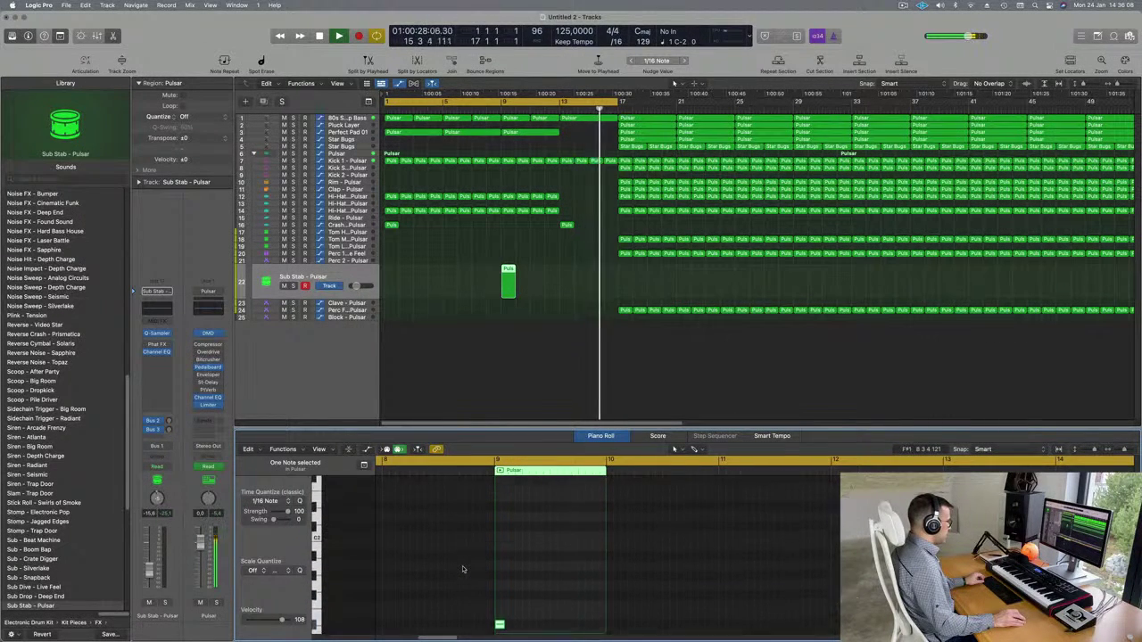
drag(463, 569, 526, 639)
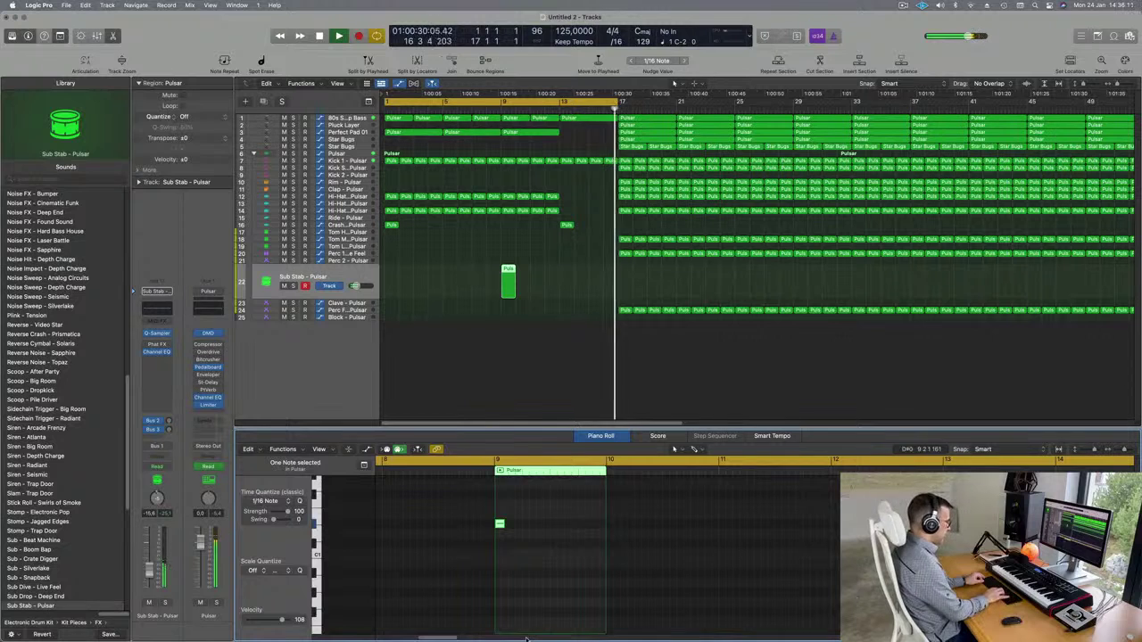
scroll(473, 605, up, 8)
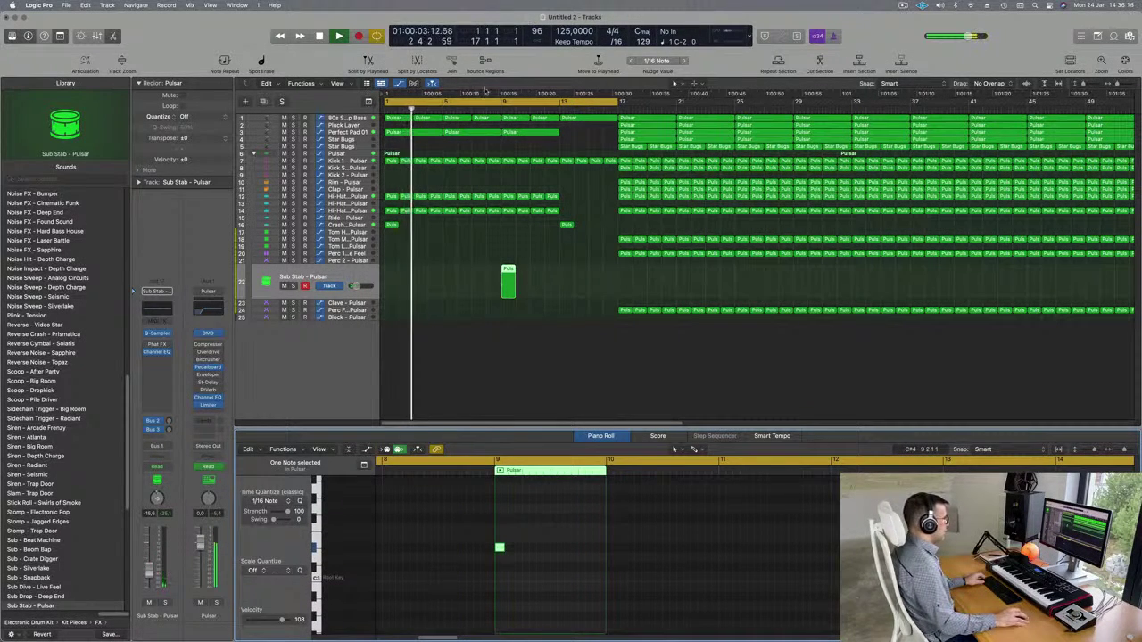
Solo the Sub Stab track around bar 9 and load the Sub Dive - Live Feel sound on it.
click(493, 110)
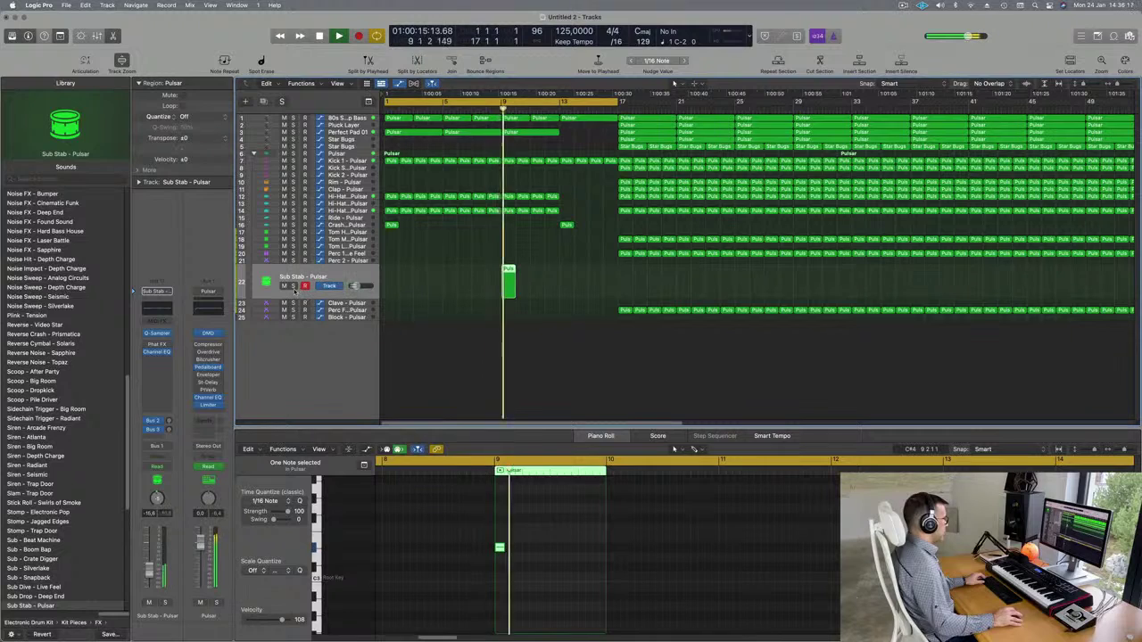
click(292, 285)
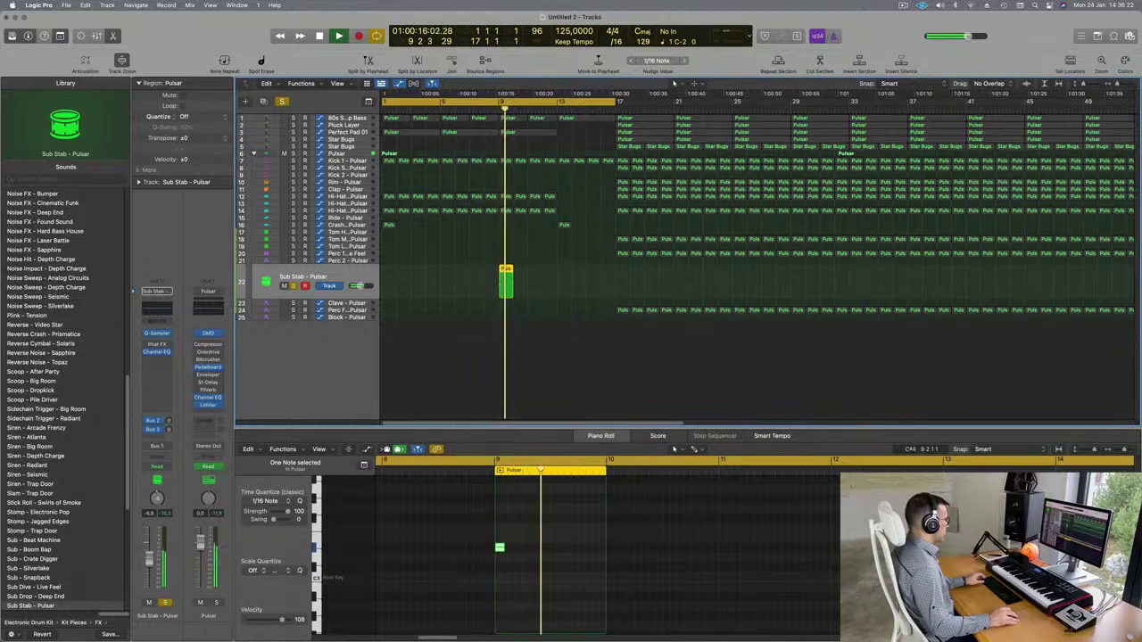
scroll(79, 509, down, 5)
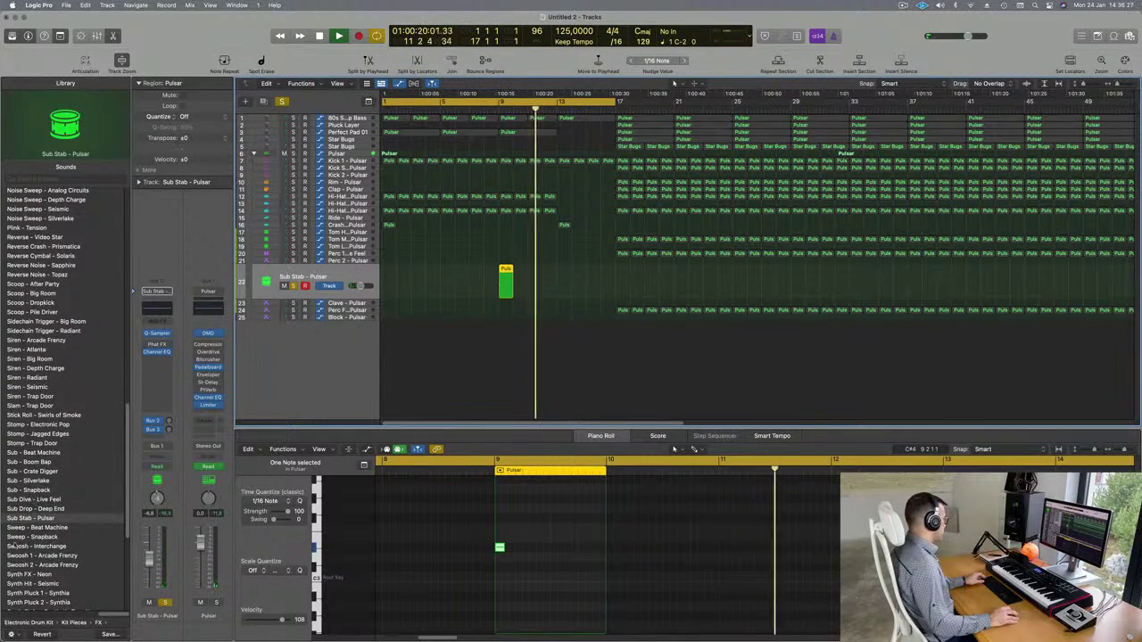
click(38, 500)
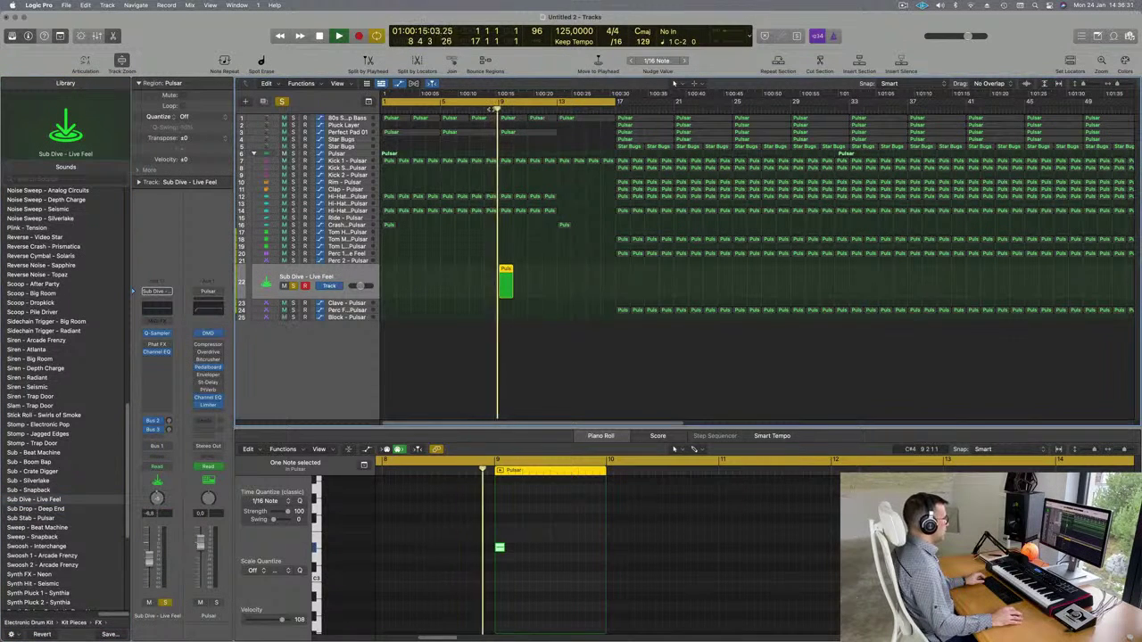
Reload Sub Stab - Pulsar for comparison, replace it with Sub Drop - Deep End, and replay the hit at bar 9.
click(41, 518)
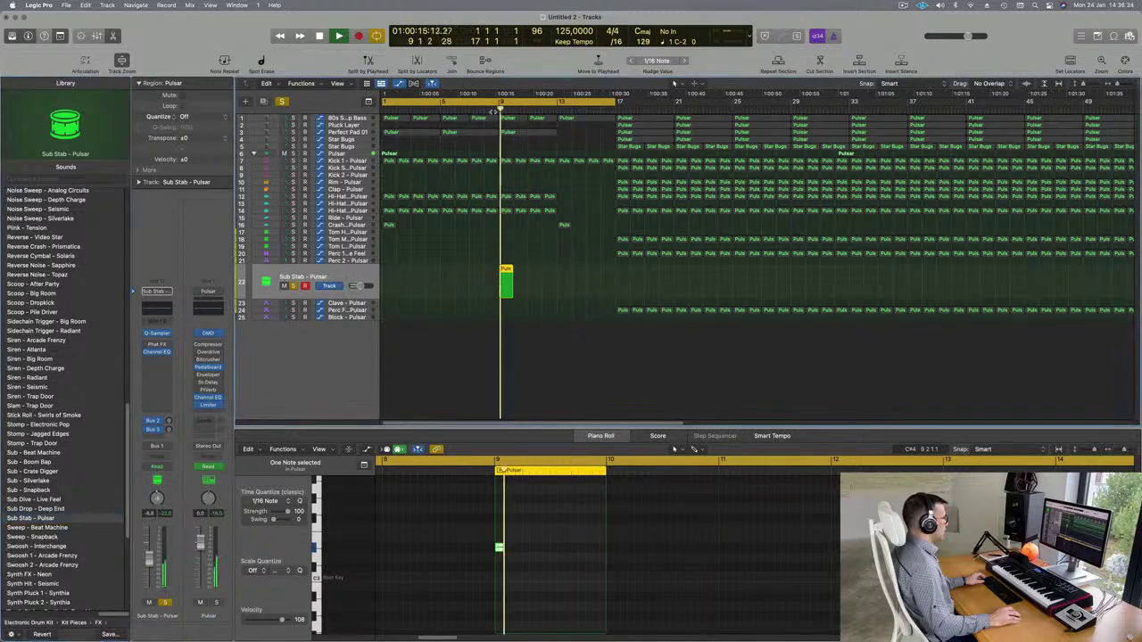
key(Up)
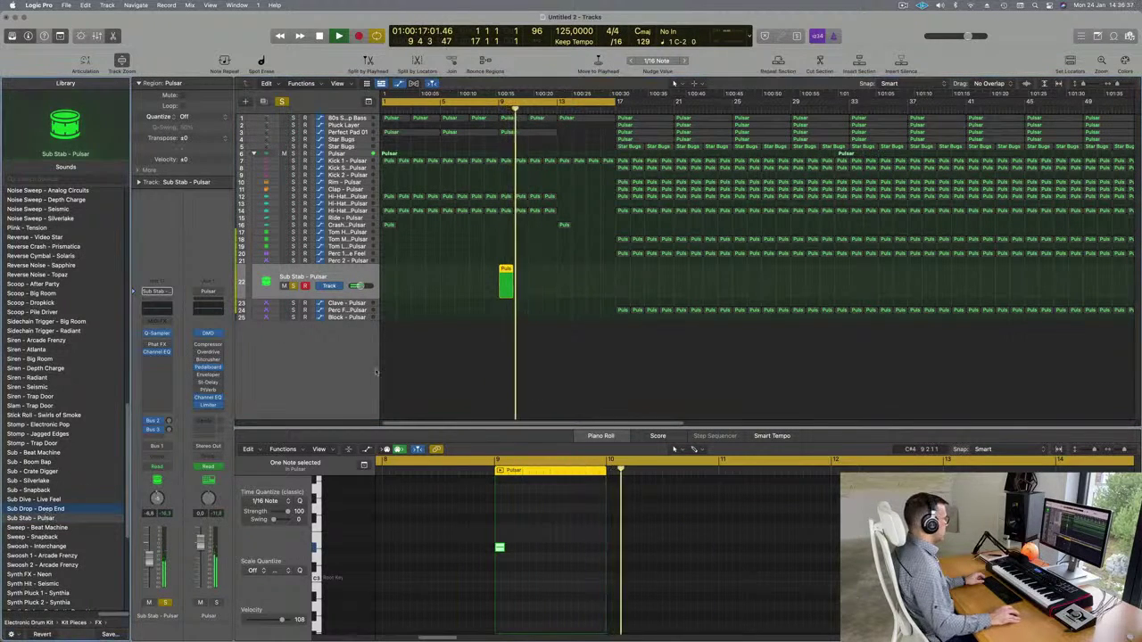
click(495, 110)
click(494, 109)
Browse the other FX sounds in the library and choose Reverse Cymbal - Solaris for the soloed track.
scroll(64, 475, down, 10)
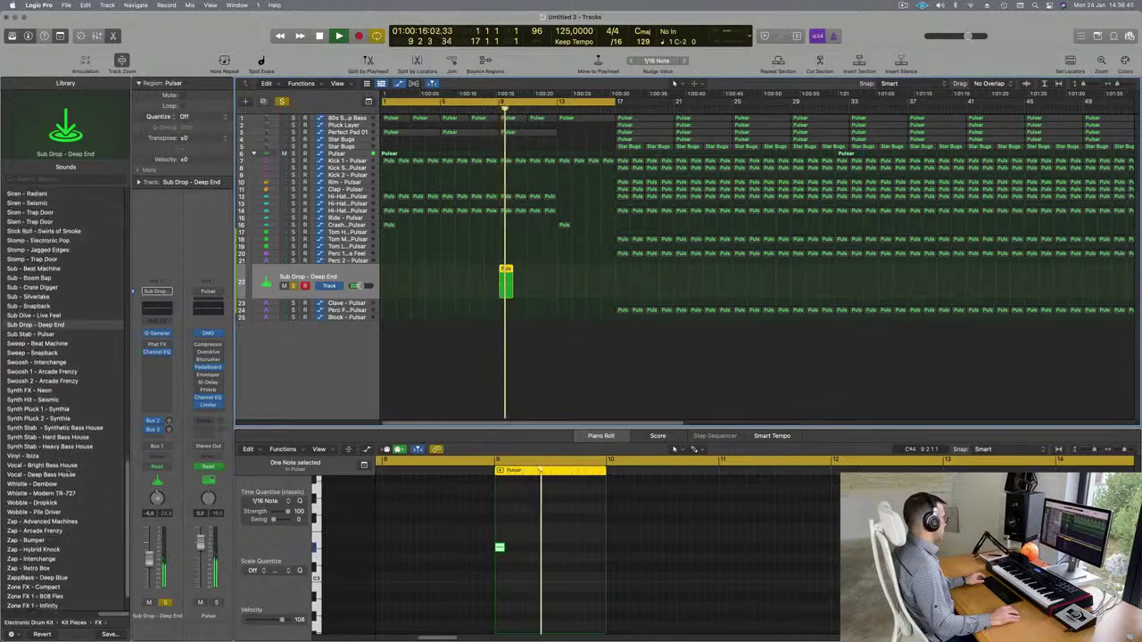
scroll(68, 474, up, 15)
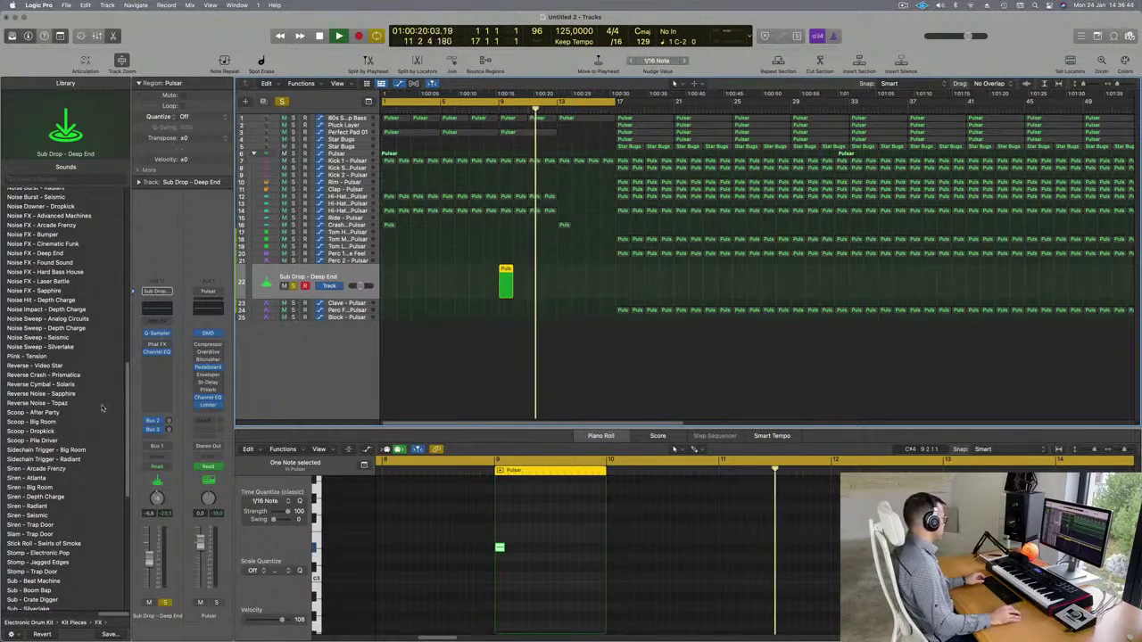
click(40, 386)
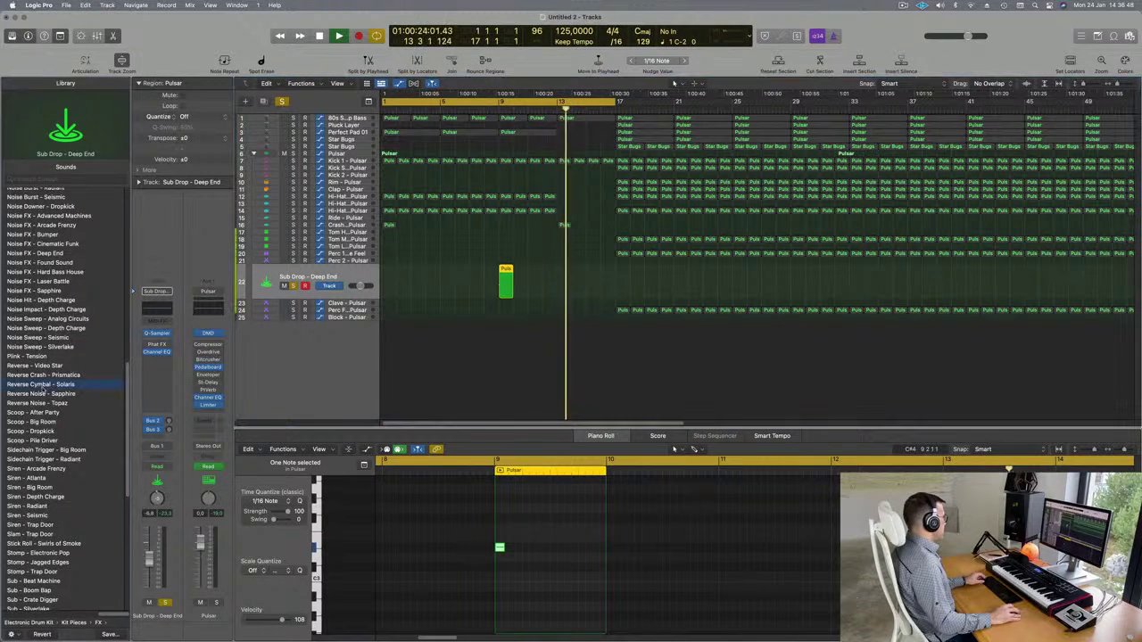
Play the Reverse Cymbal - Solaris hit at bar 9 and unsolo its track to hear it in the full mix.
click(496, 109)
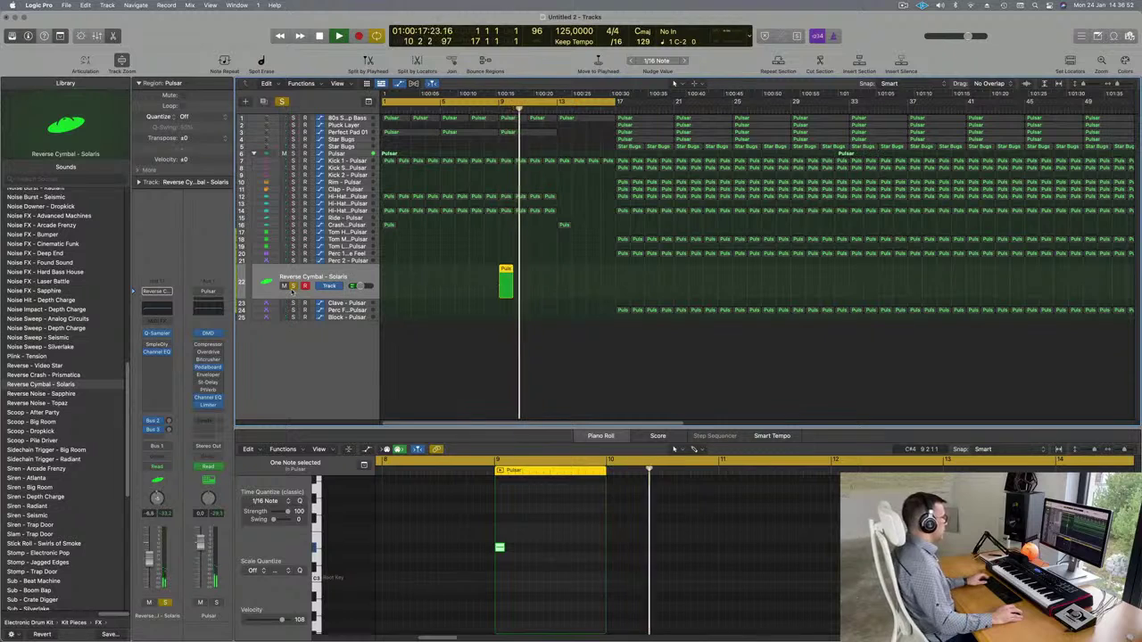
key(super+a)
click(482, 108)
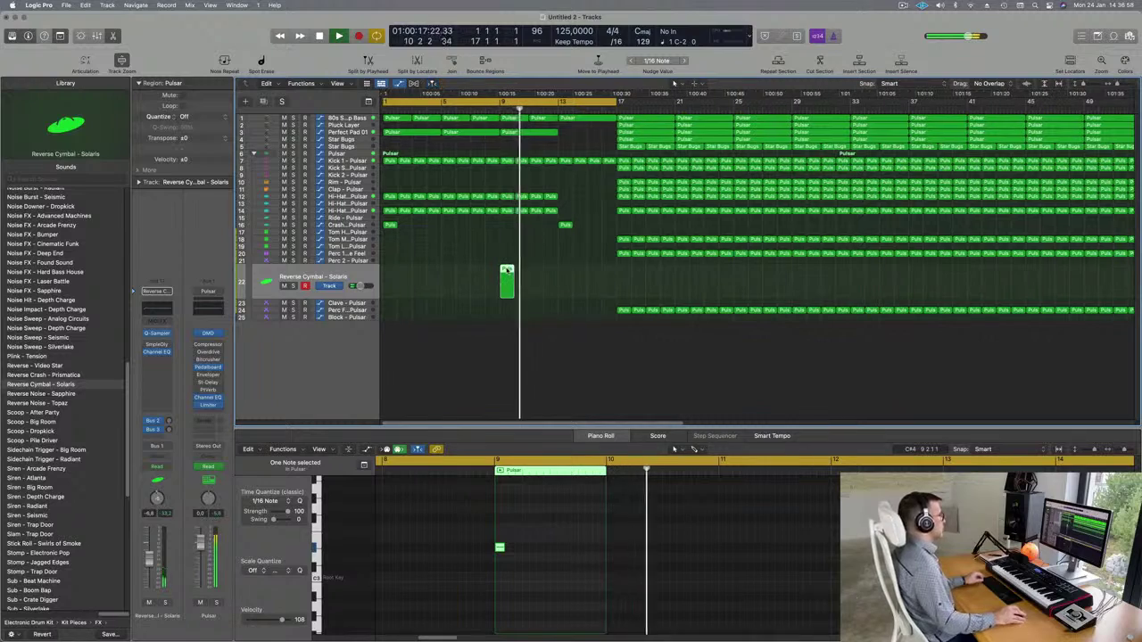
Play the arrangement from the start with the 80s Synth Pop Bass track selected and move the project end to bar 68.
key(Return)
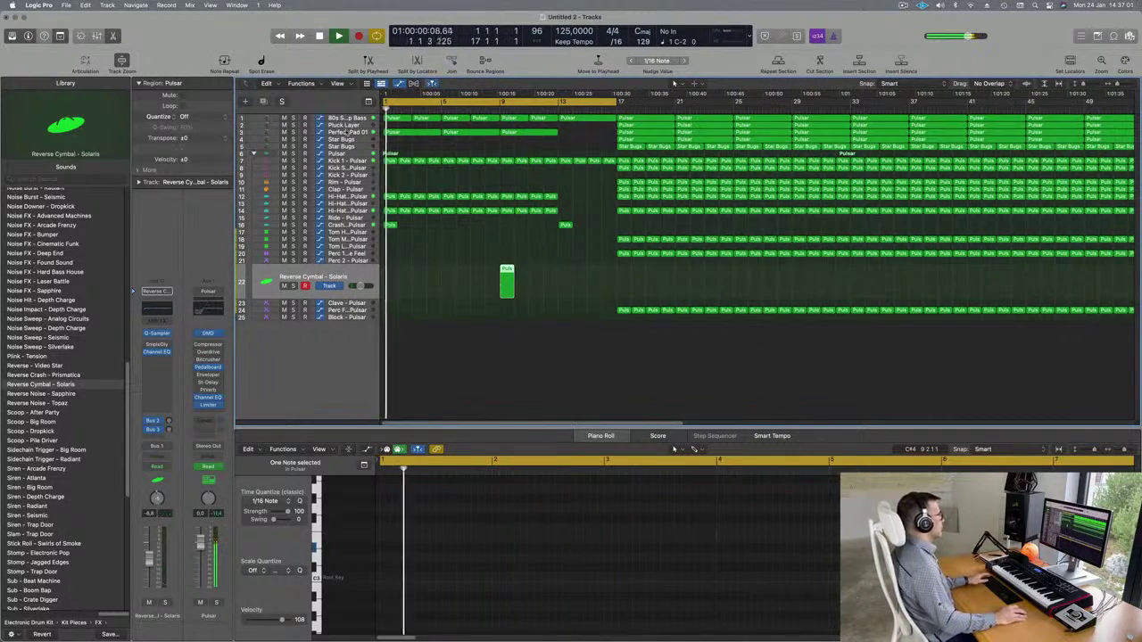
click(348, 119)
key(Return)
scroll(429, 299, down, 5)
scroll(429, 299, up, 4)
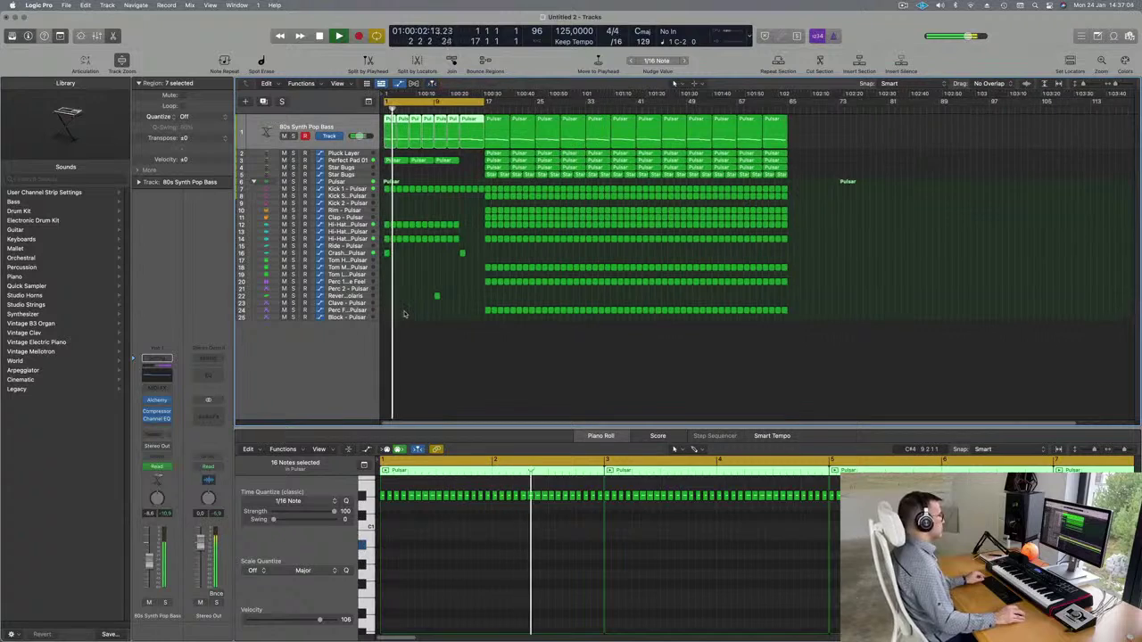
scroll(406, 314, down, 1)
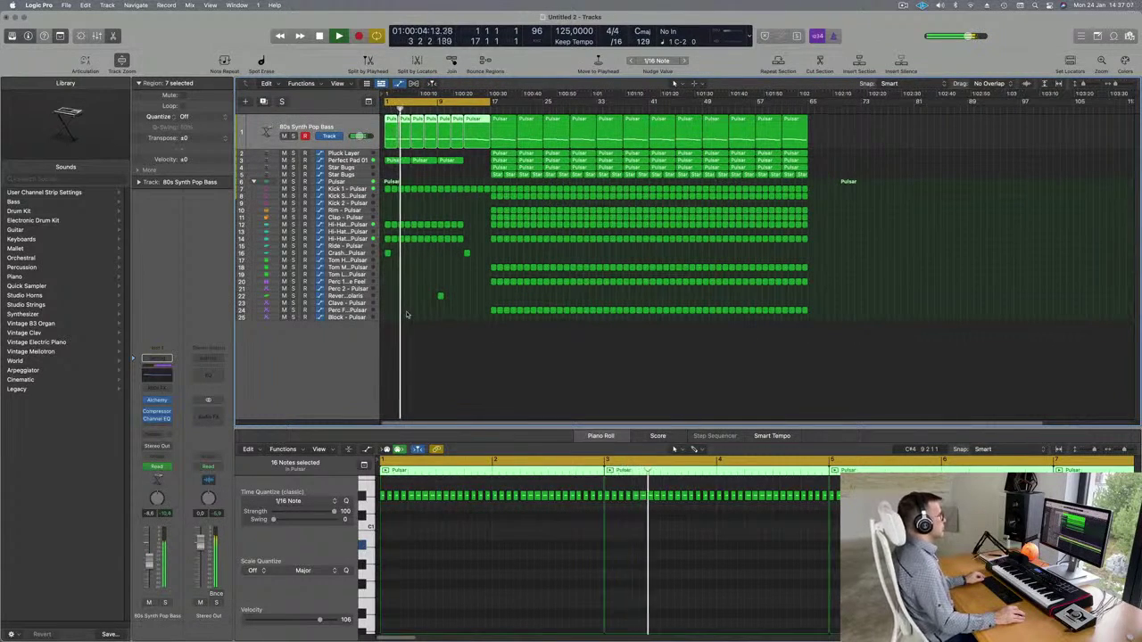
click(903, 6)
click(903, 7)
scroll(603, 265, up, 4)
scroll(474, 293, down, 1)
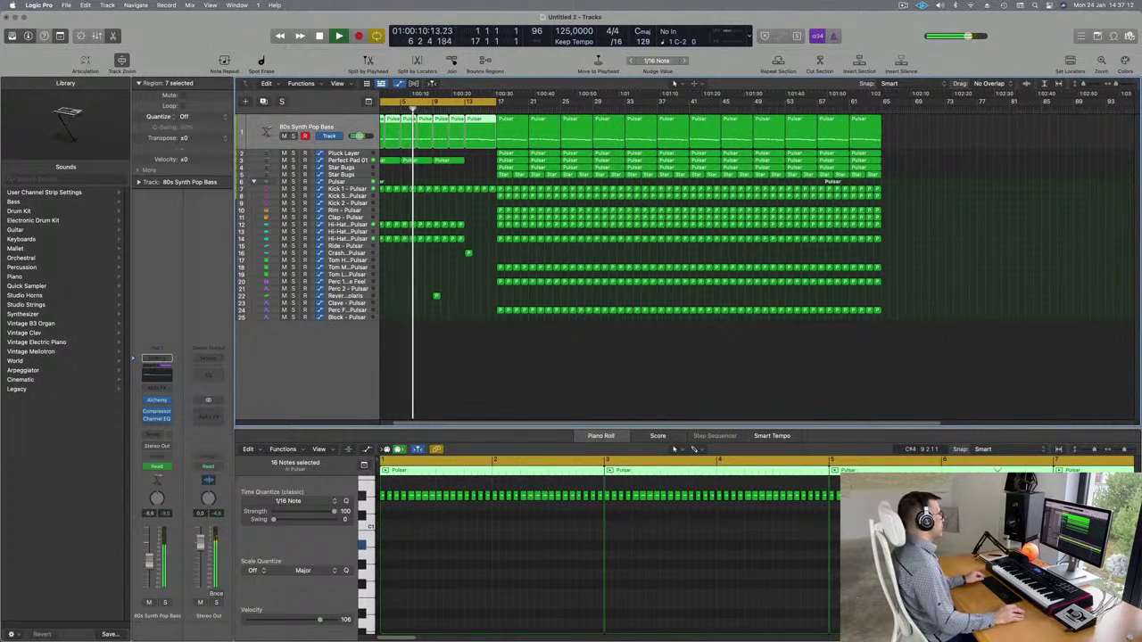
scroll(456, 206, down, 5)
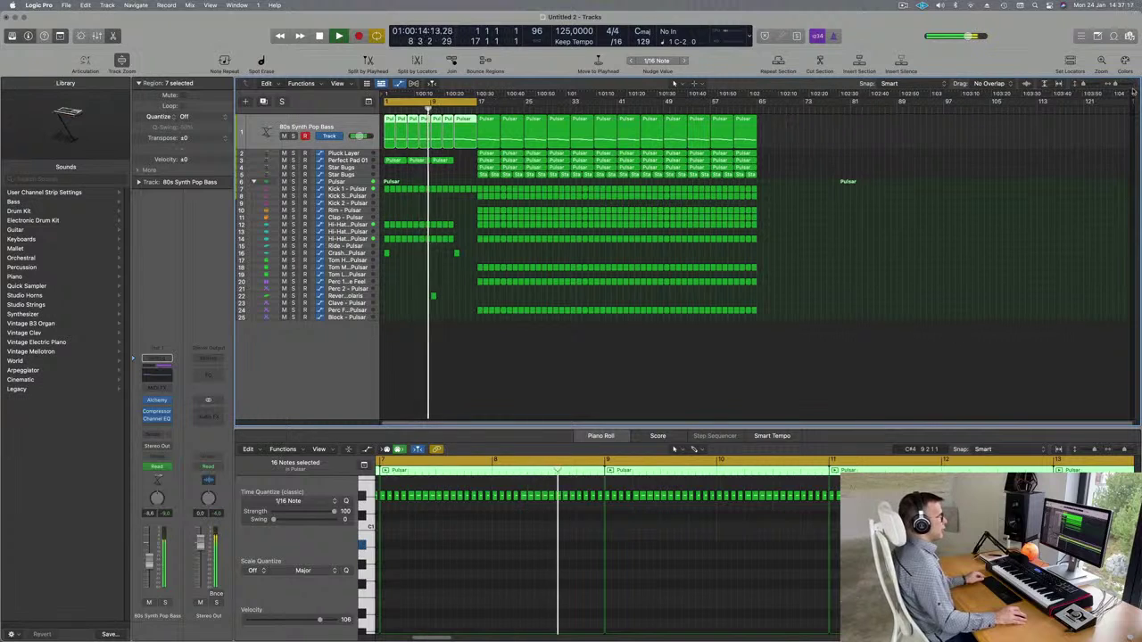
drag(1131, 93, 781, 123)
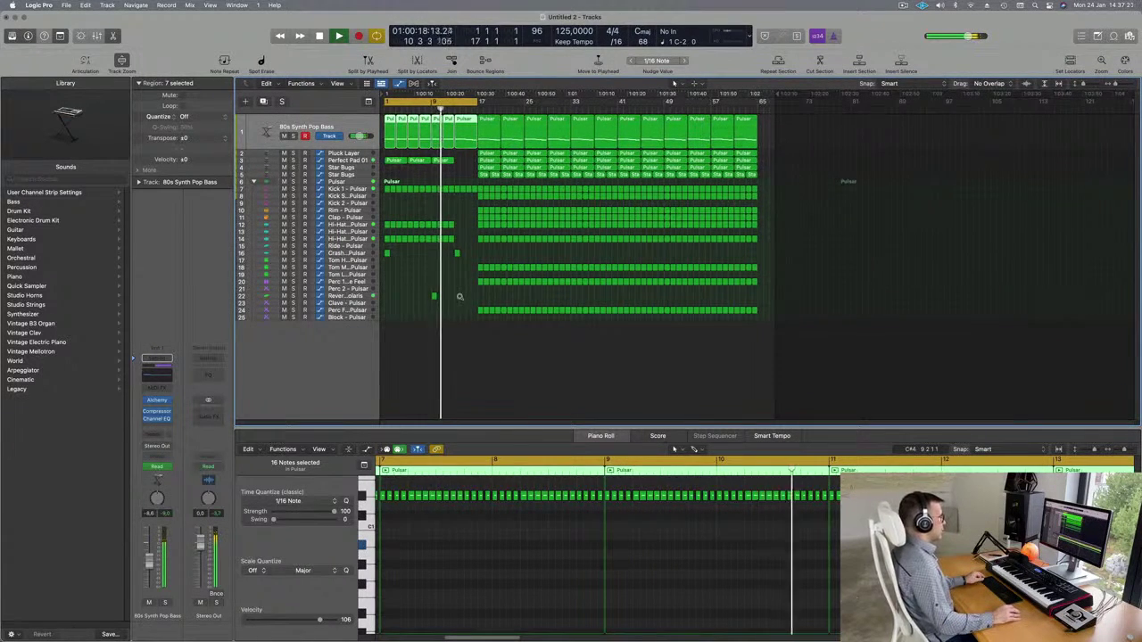
Move the cycle range to bars 17 through 33.
scroll(483, 297, up, 5)
scroll(483, 298, up, 3)
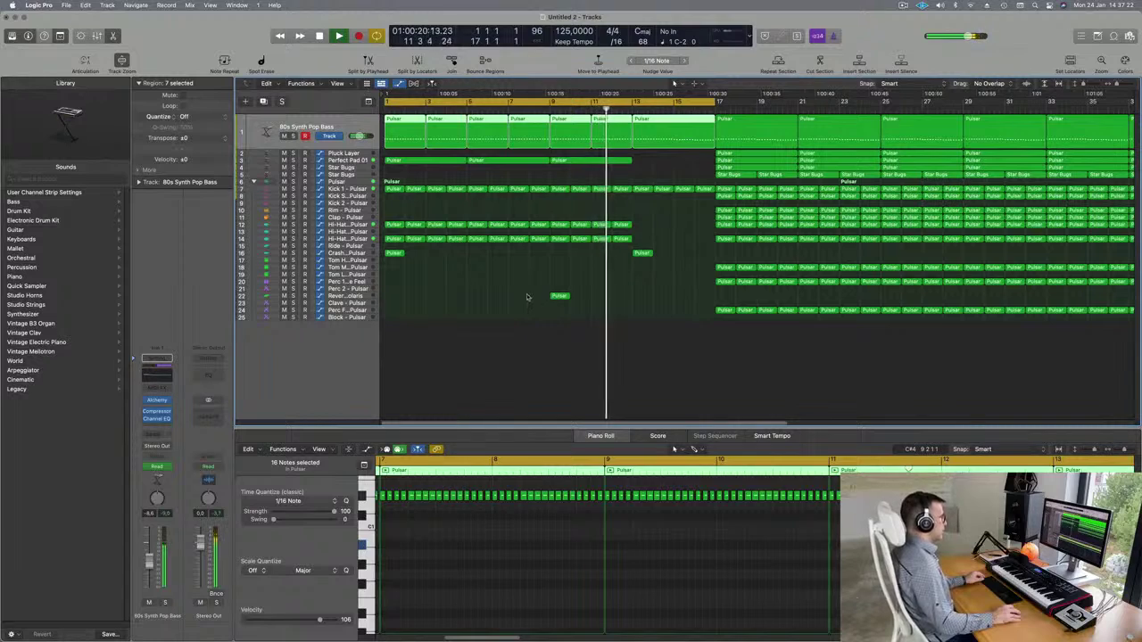
scroll(518, 285, down, 3)
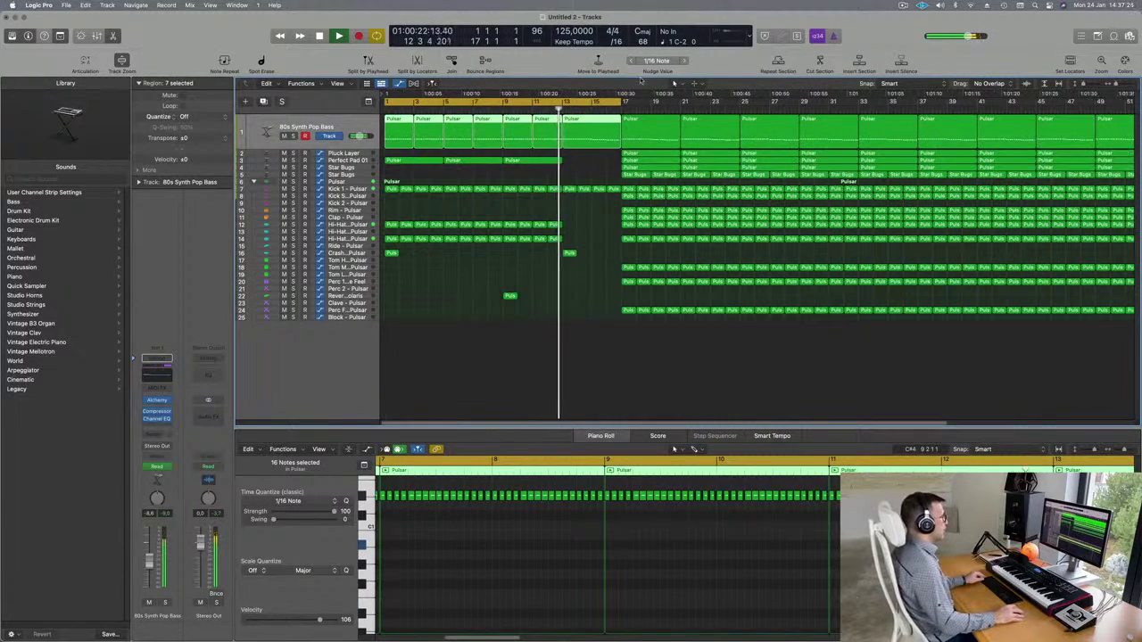
drag(592, 99, 827, 107)
scroll(571, 267, down, 3)
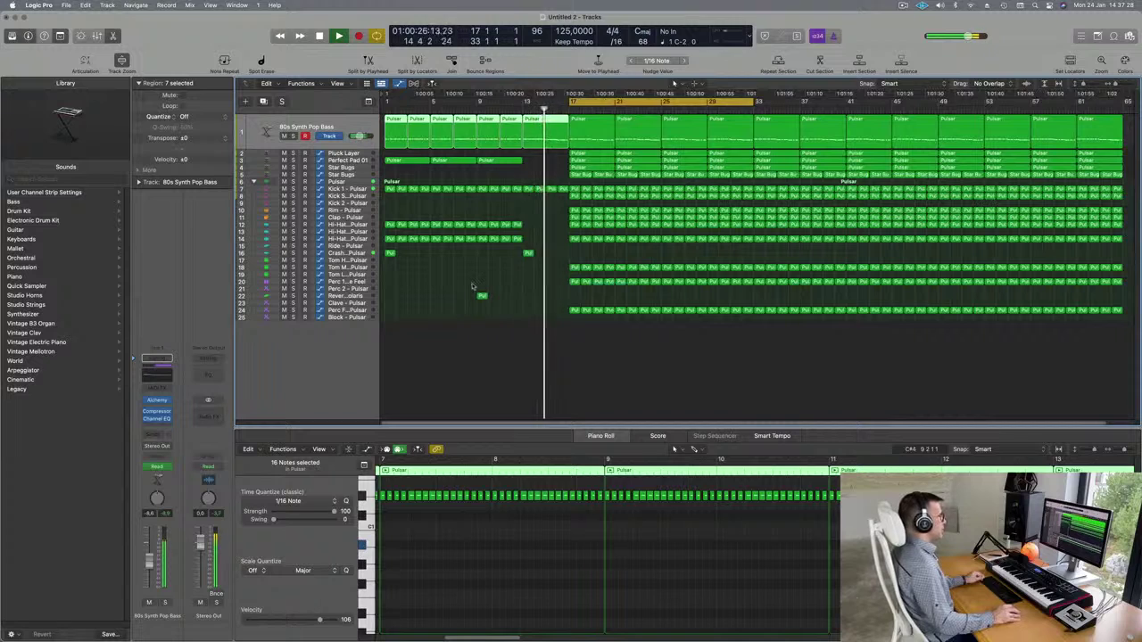
Copy the Crash FX region from bar 13 to bar 17 on the same track.
scroll(472, 285, down, 1)
scroll(473, 286, up, 1)
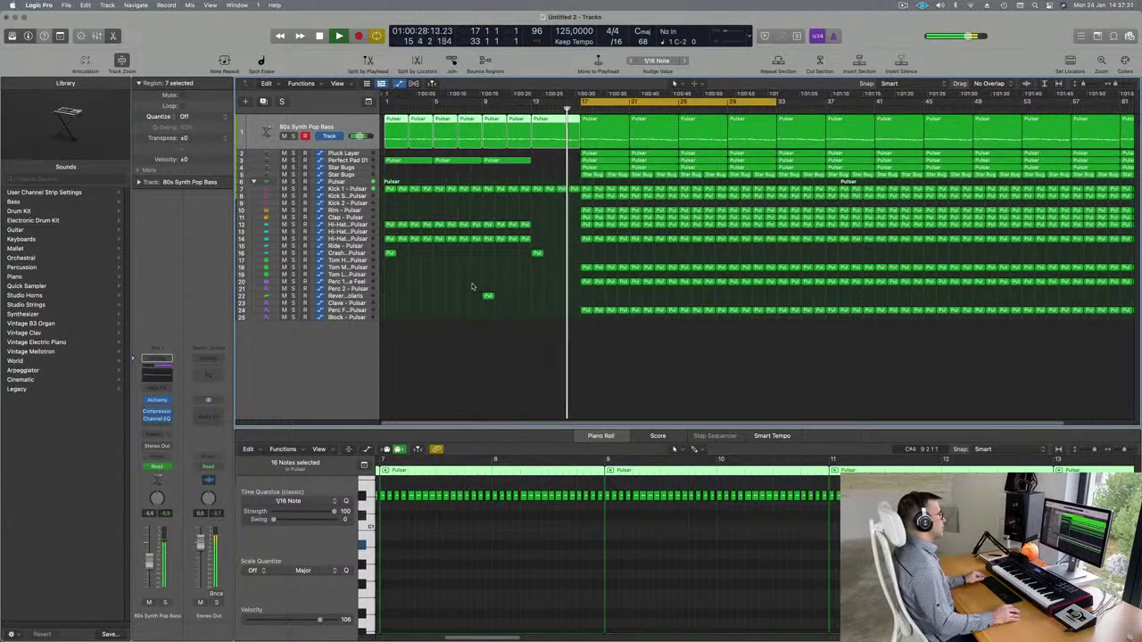
scroll(472, 285, up, 1)
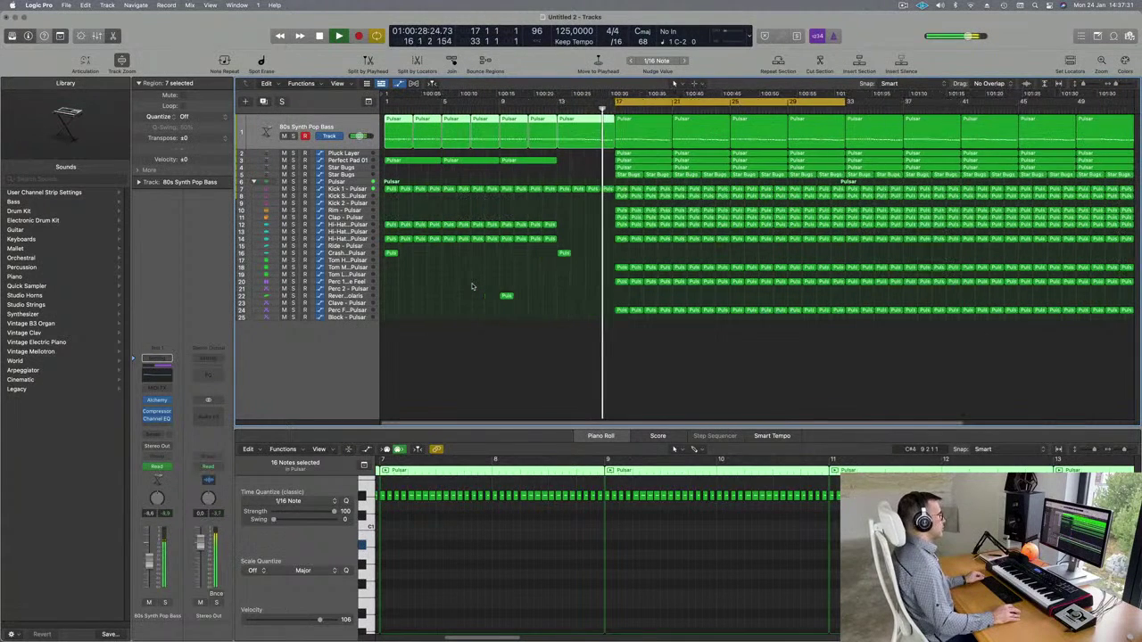
click(564, 254)
drag(566, 254, 622, 257)
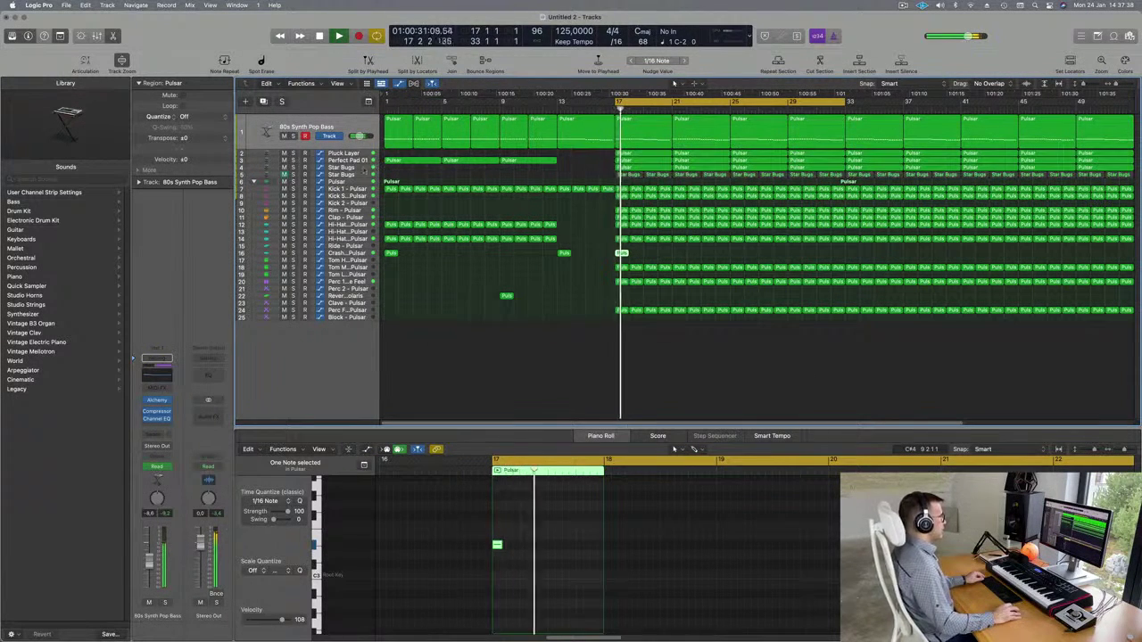
Mute the Pluck Layer track and replay the section from bar 17, checking the Perfect Pad and upper Star Bugs tracks.
click(355, 168)
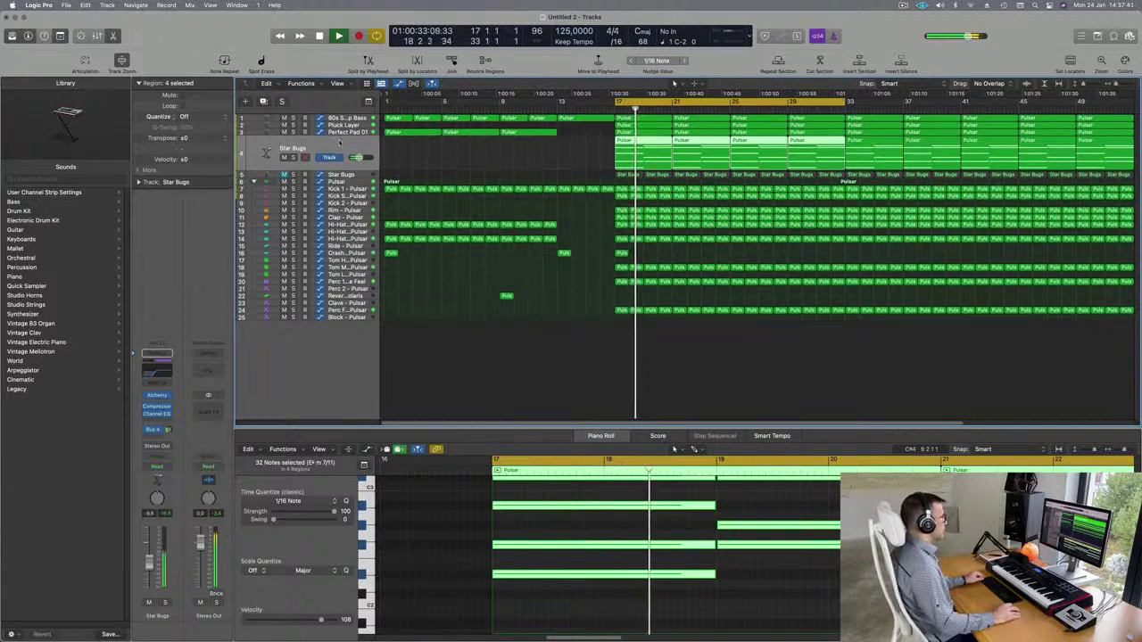
click(294, 125)
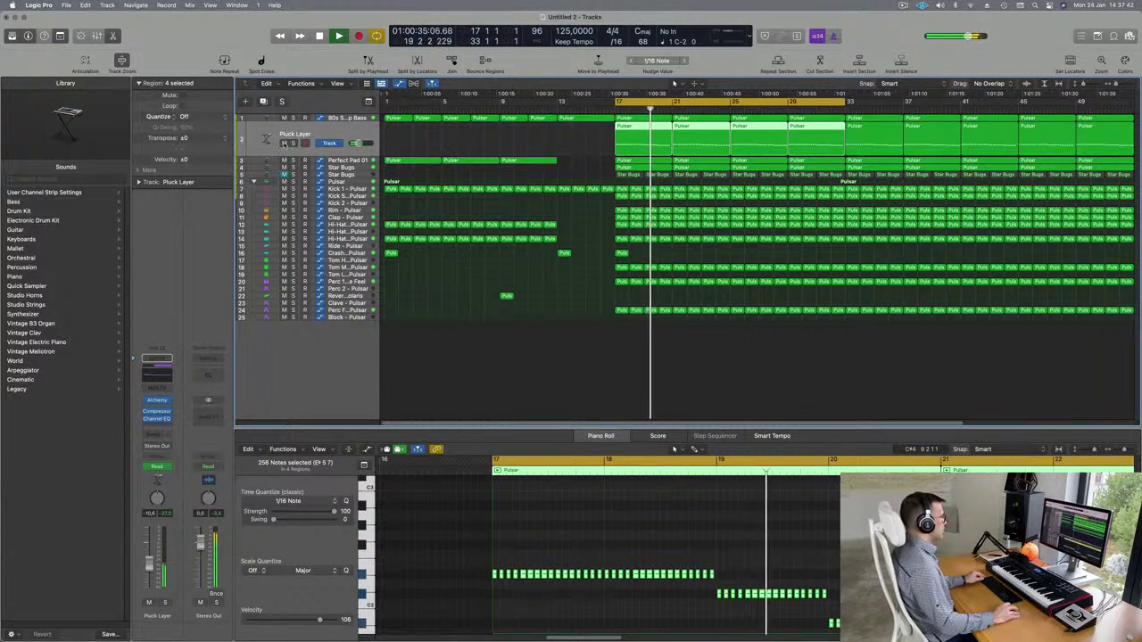
click(284, 144)
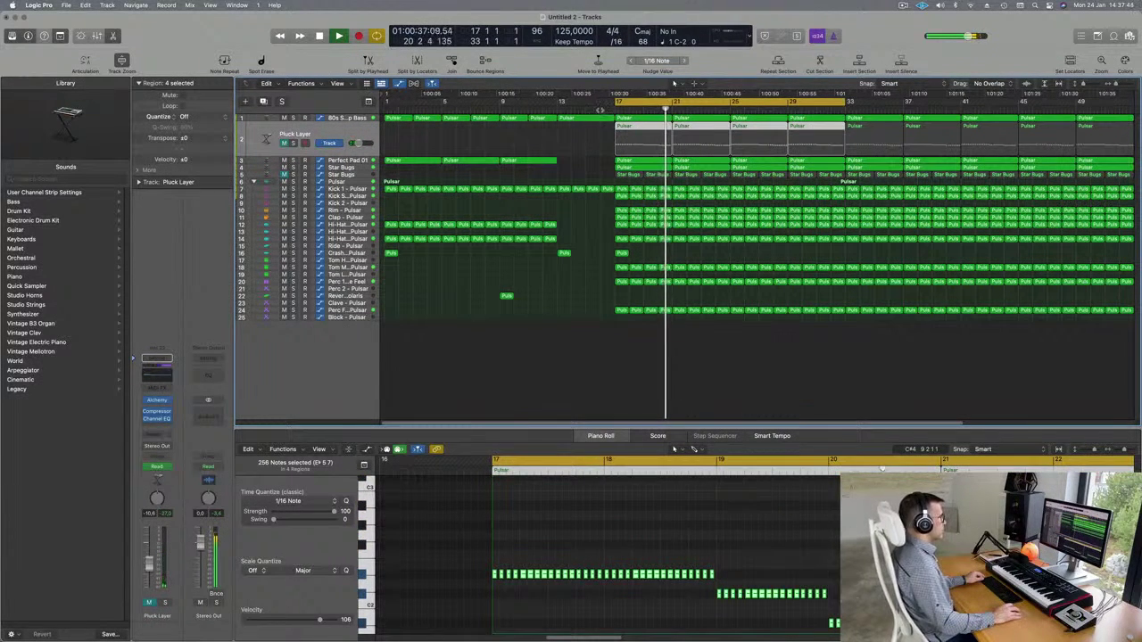
click(607, 111)
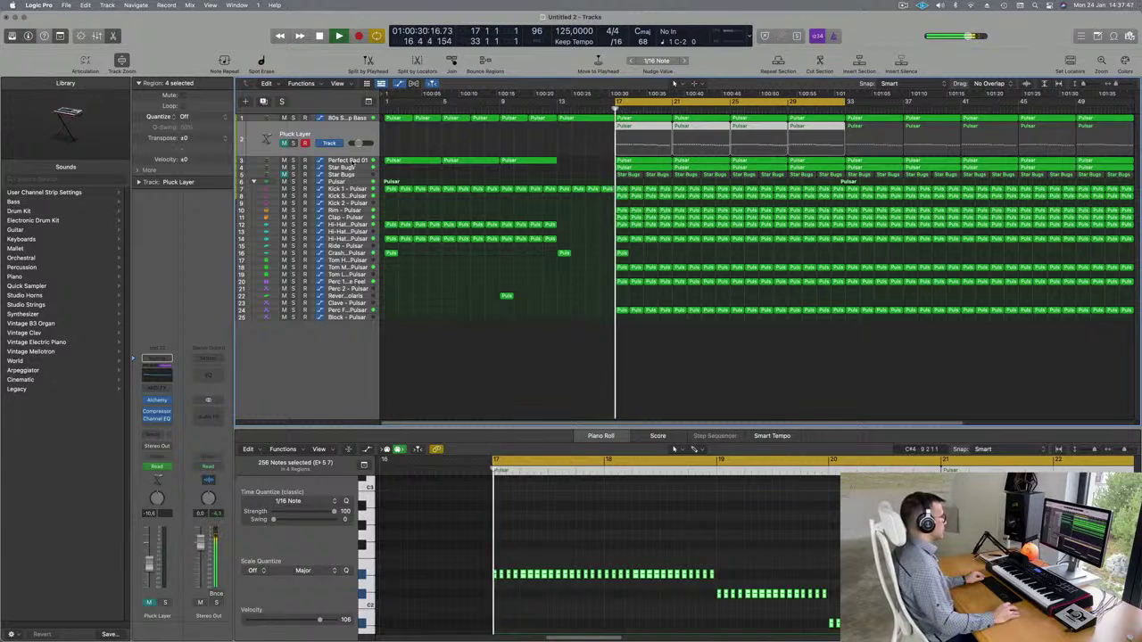
click(350, 162)
click(355, 170)
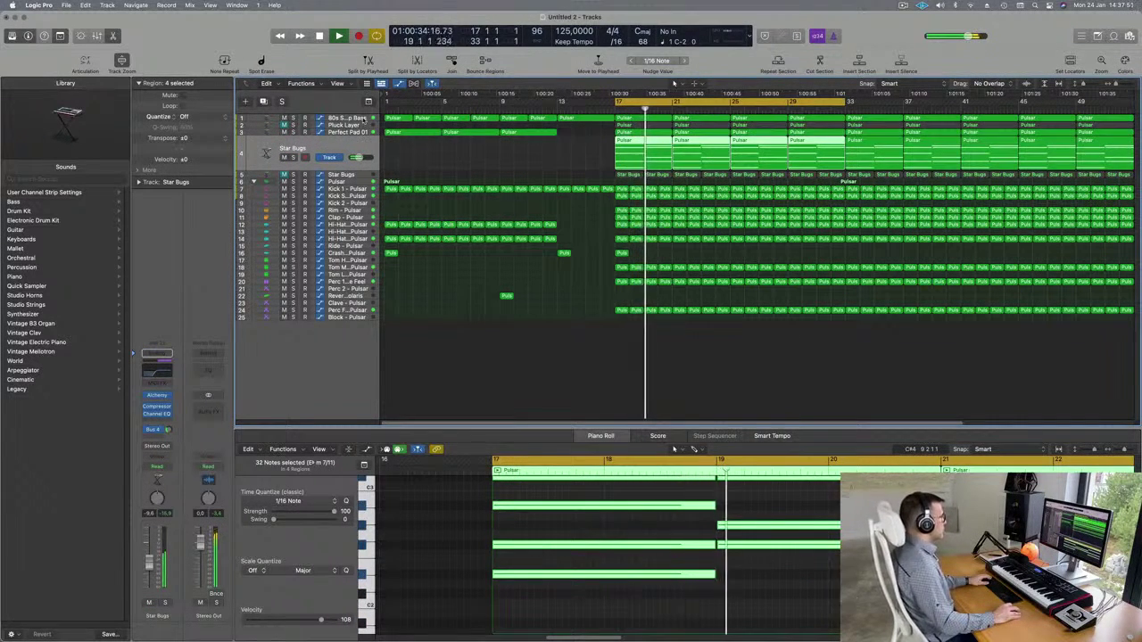
Add cutoff automation points at bars 21 and 25 on the 80s Synth Pop Bass, dipping at bar 21 and rising toward bar 25.
click(358, 119)
key(a)
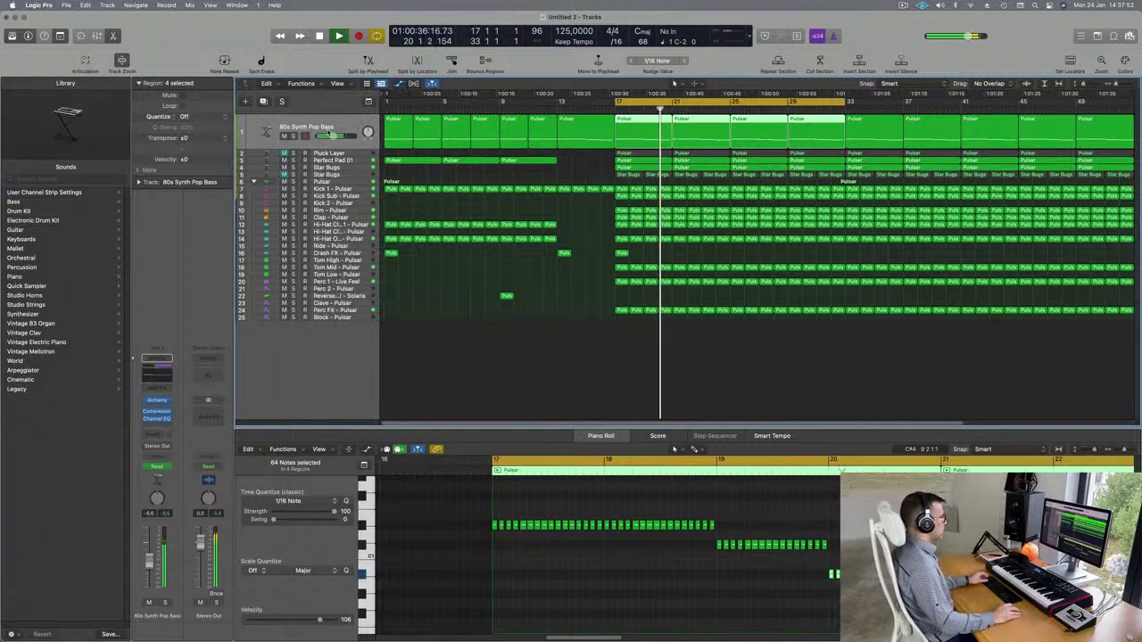
key(a)
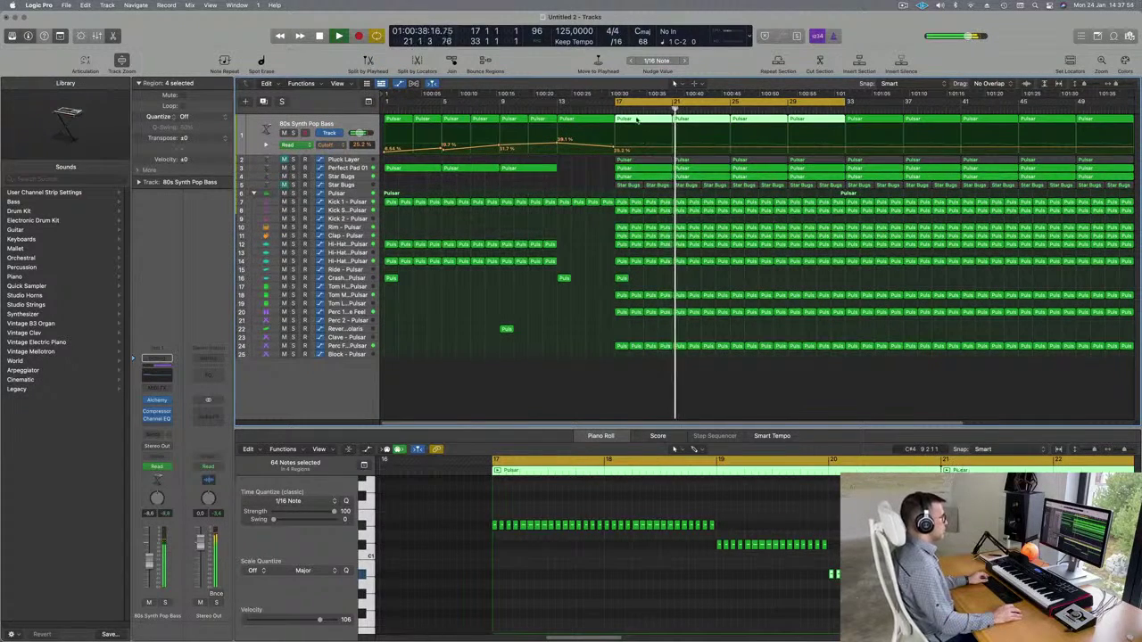
click(610, 110)
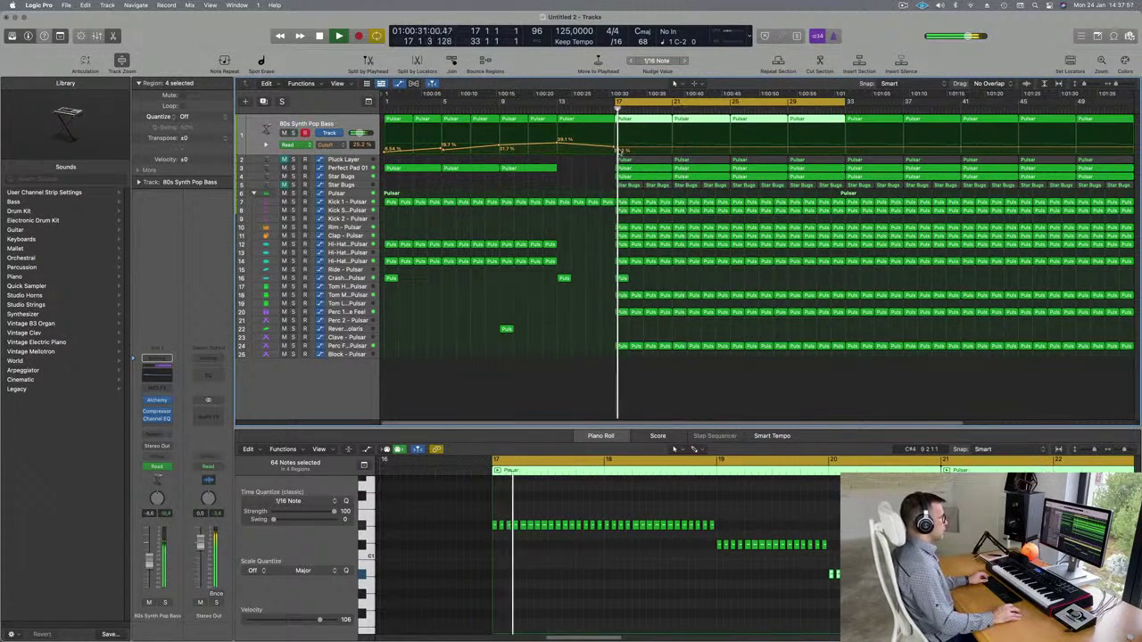
click(673, 149)
click(673, 149)
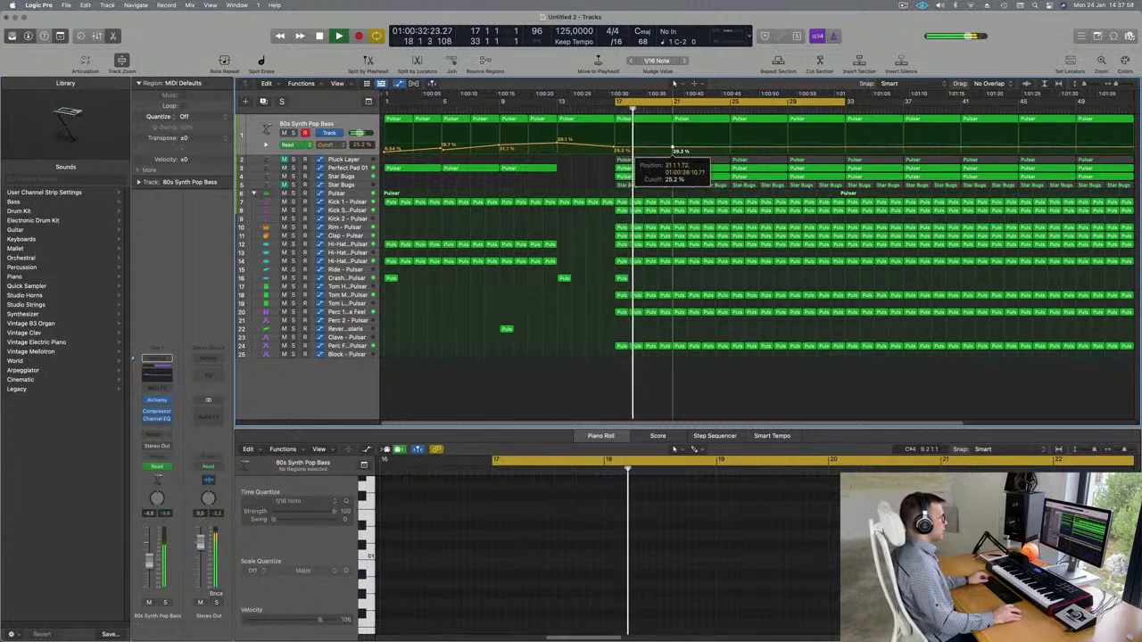
click(732, 144)
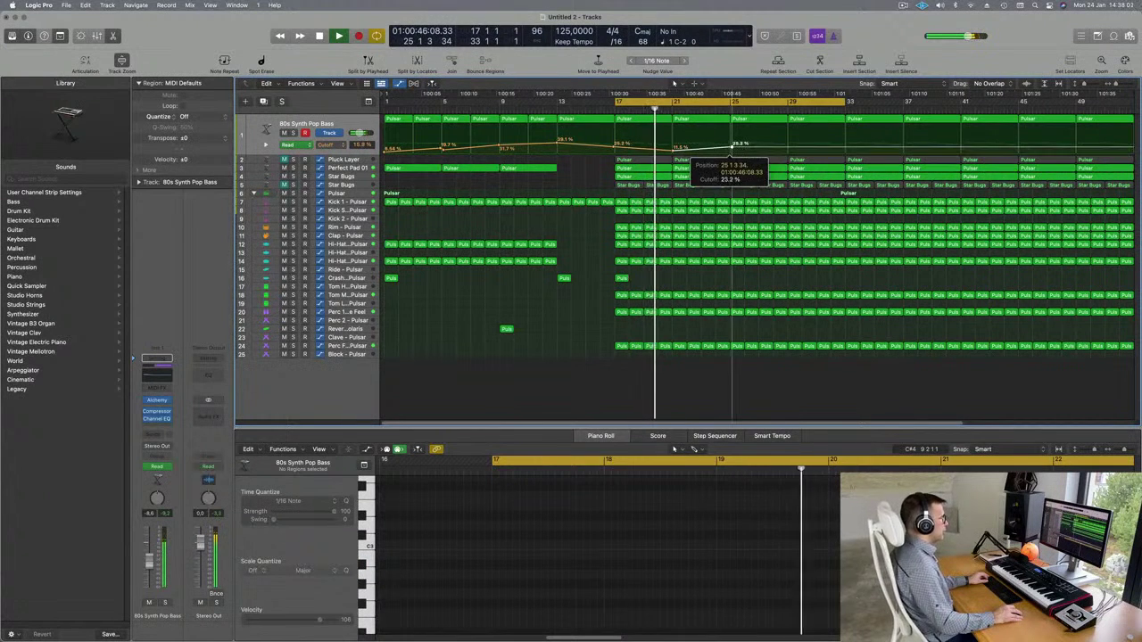
Set the upper Star Bugs track's automation to Touch and move Alchemy's cutoff control during playback to write its automation.
click(342, 177)
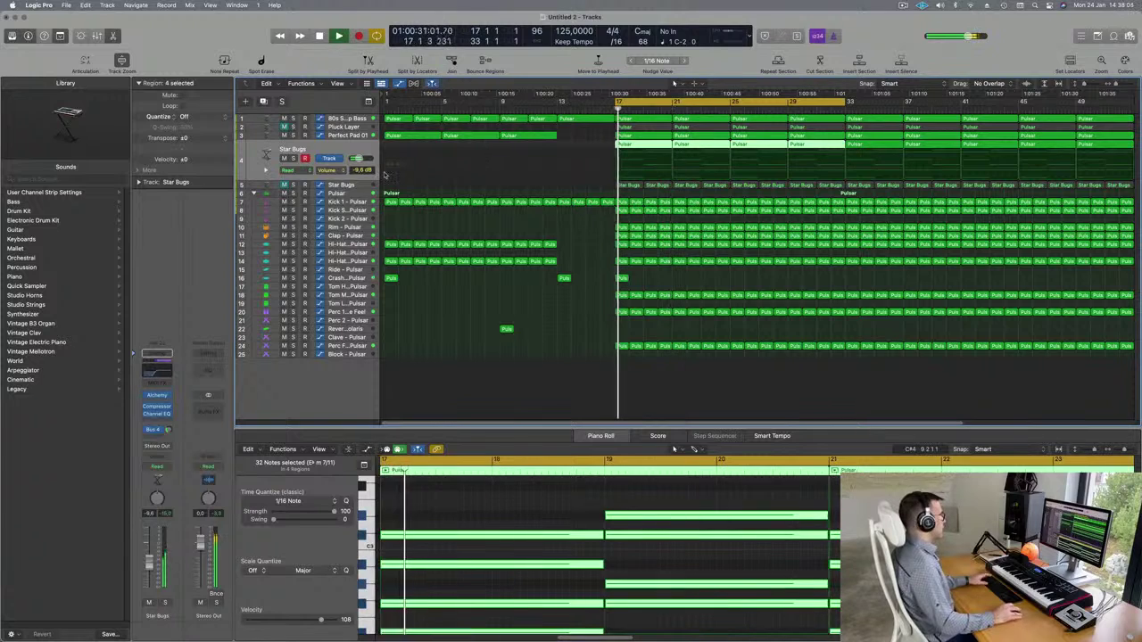
click(156, 465)
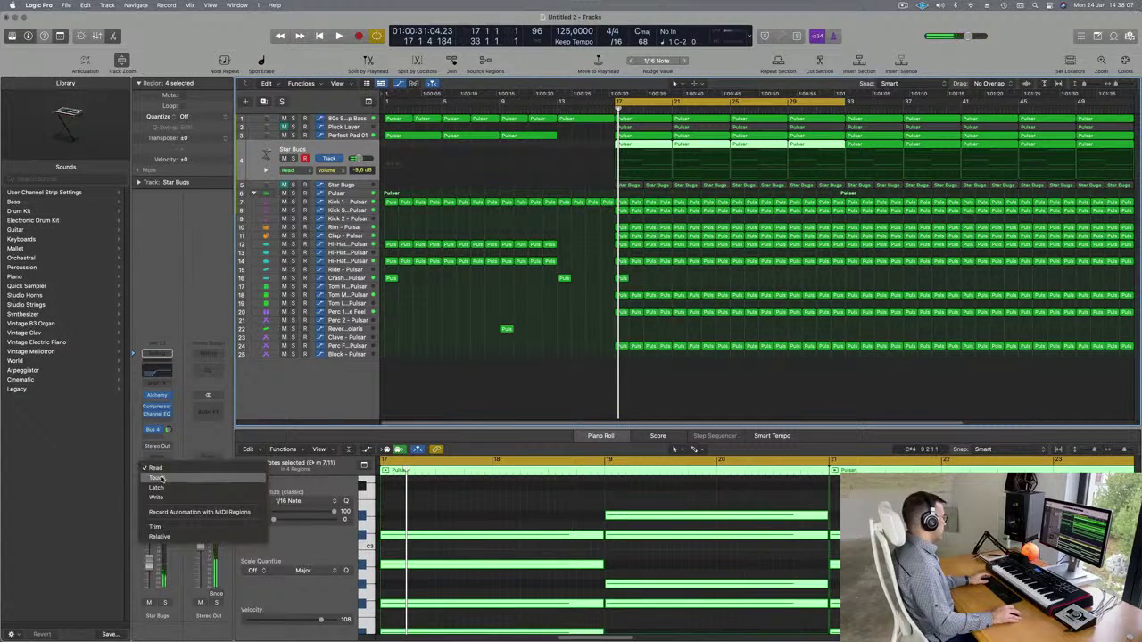
click(160, 479)
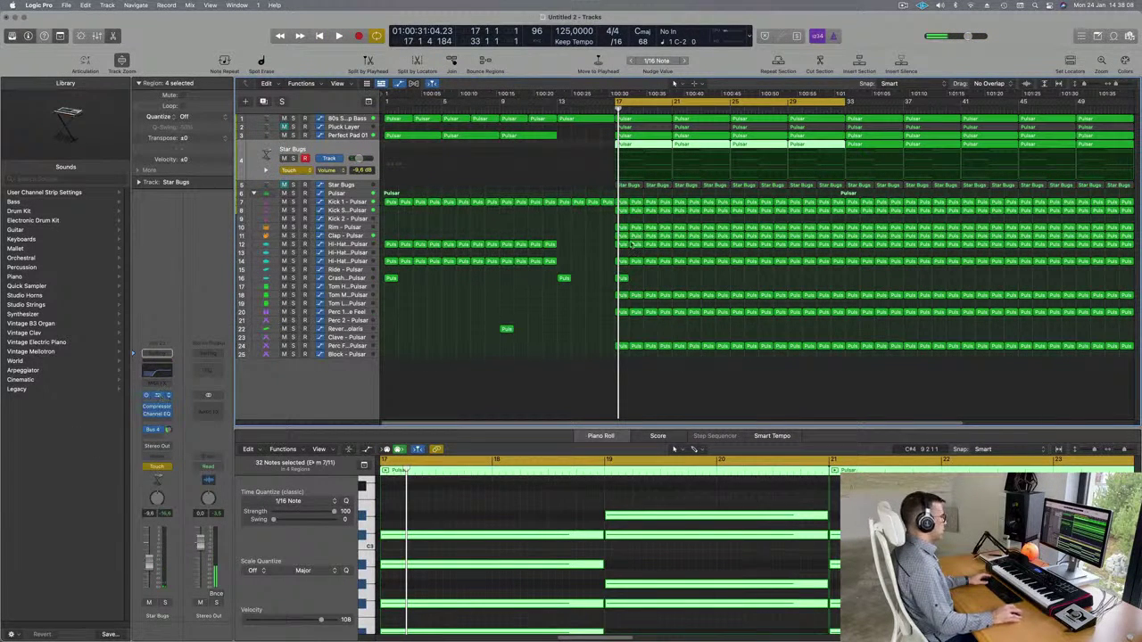
key(space)
drag(562, 543, 564, 534)
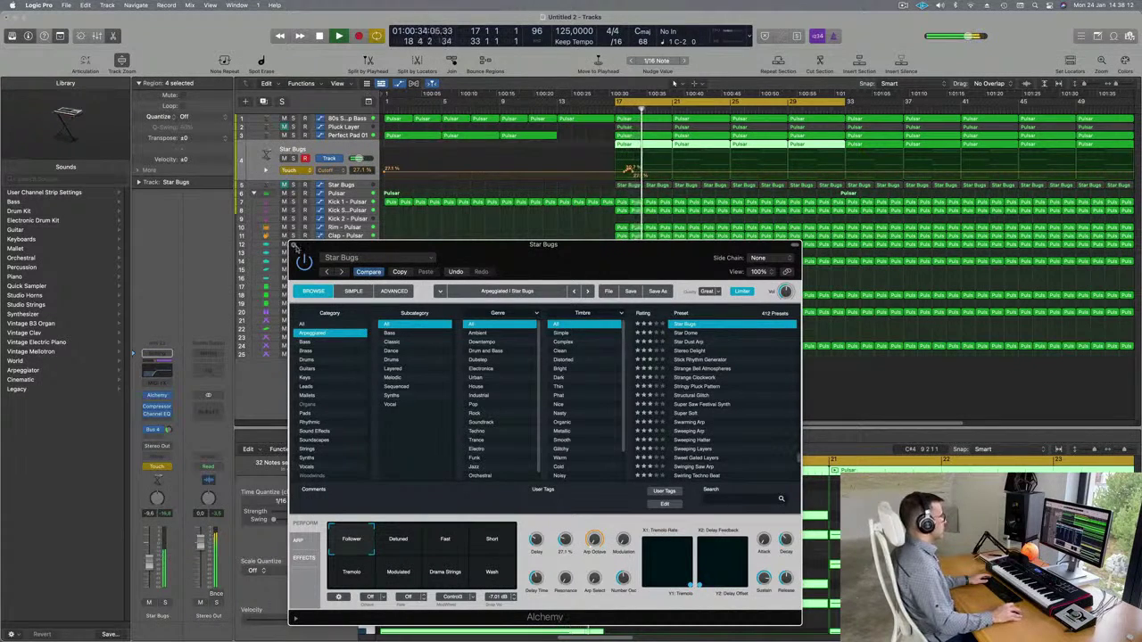
click(295, 245)
Shape the Star Bugs cutoff automation with points at bar 17 at 27.1 %, bar 21 at 47.6 %, and bar 25.
click(622, 176)
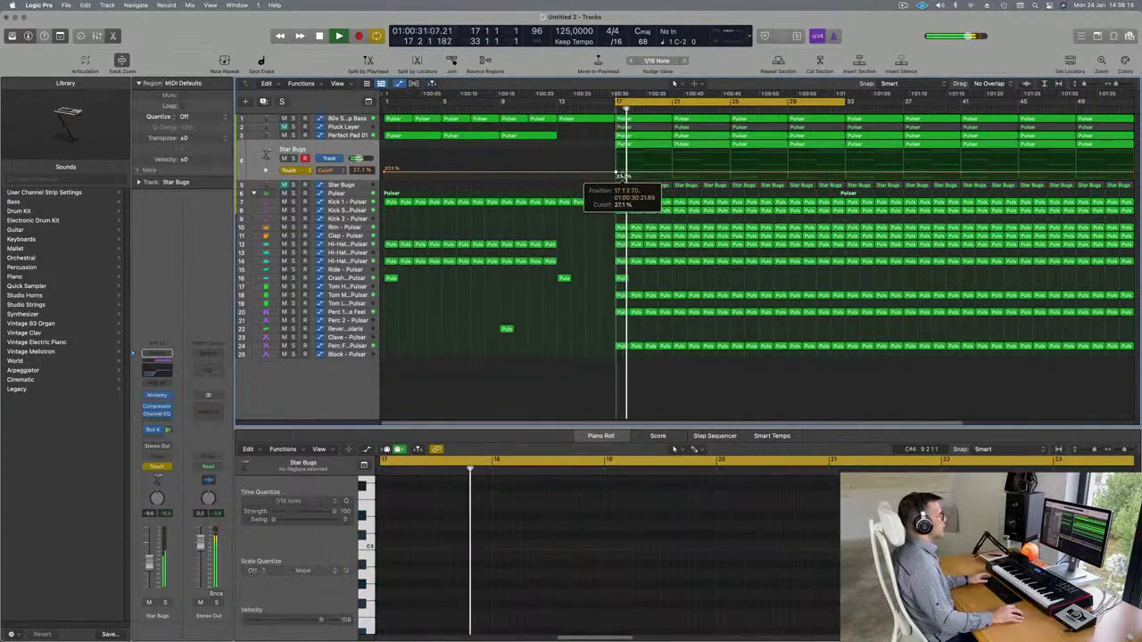
click(675, 175)
drag(675, 174, 675, 163)
click(732, 169)
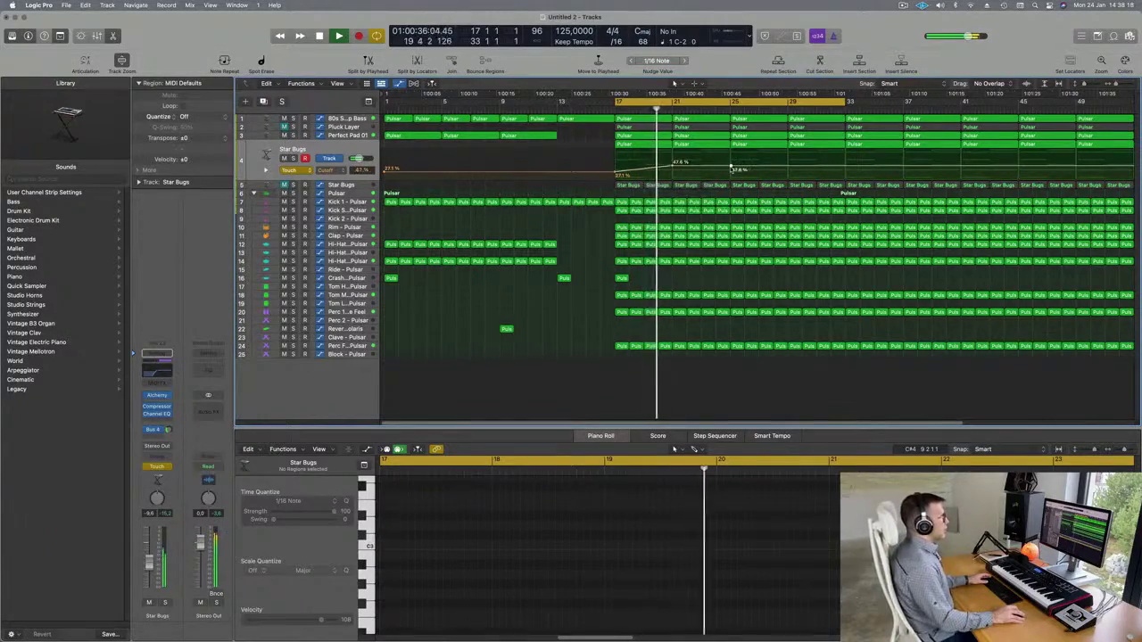